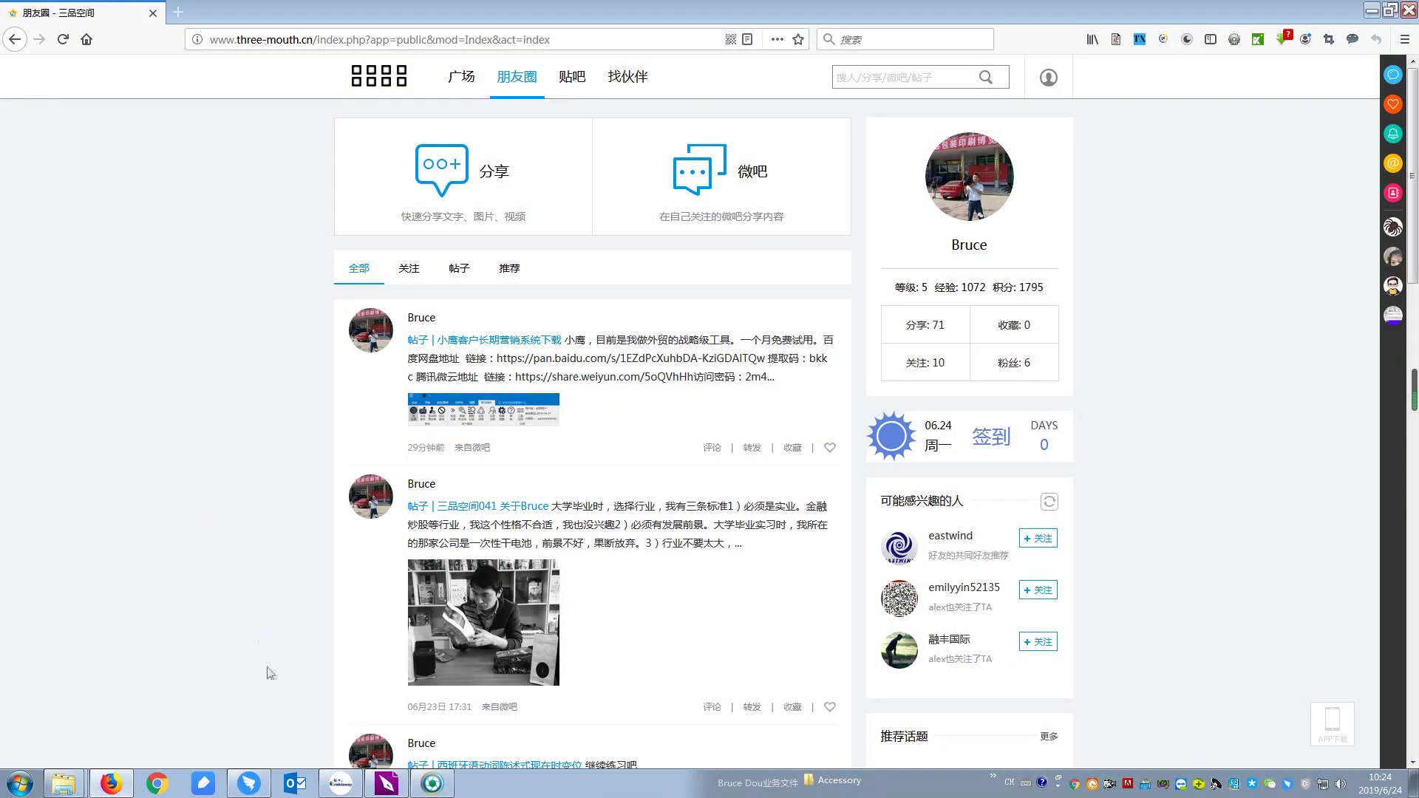
Switch to the PDF guide 04 批量采集客户信息.pdf and review the 新建脚本 section and the preceding section 4.3.2 采集 CompanyLink.
{"action": "left_click", "coordinate": [385, 785]}
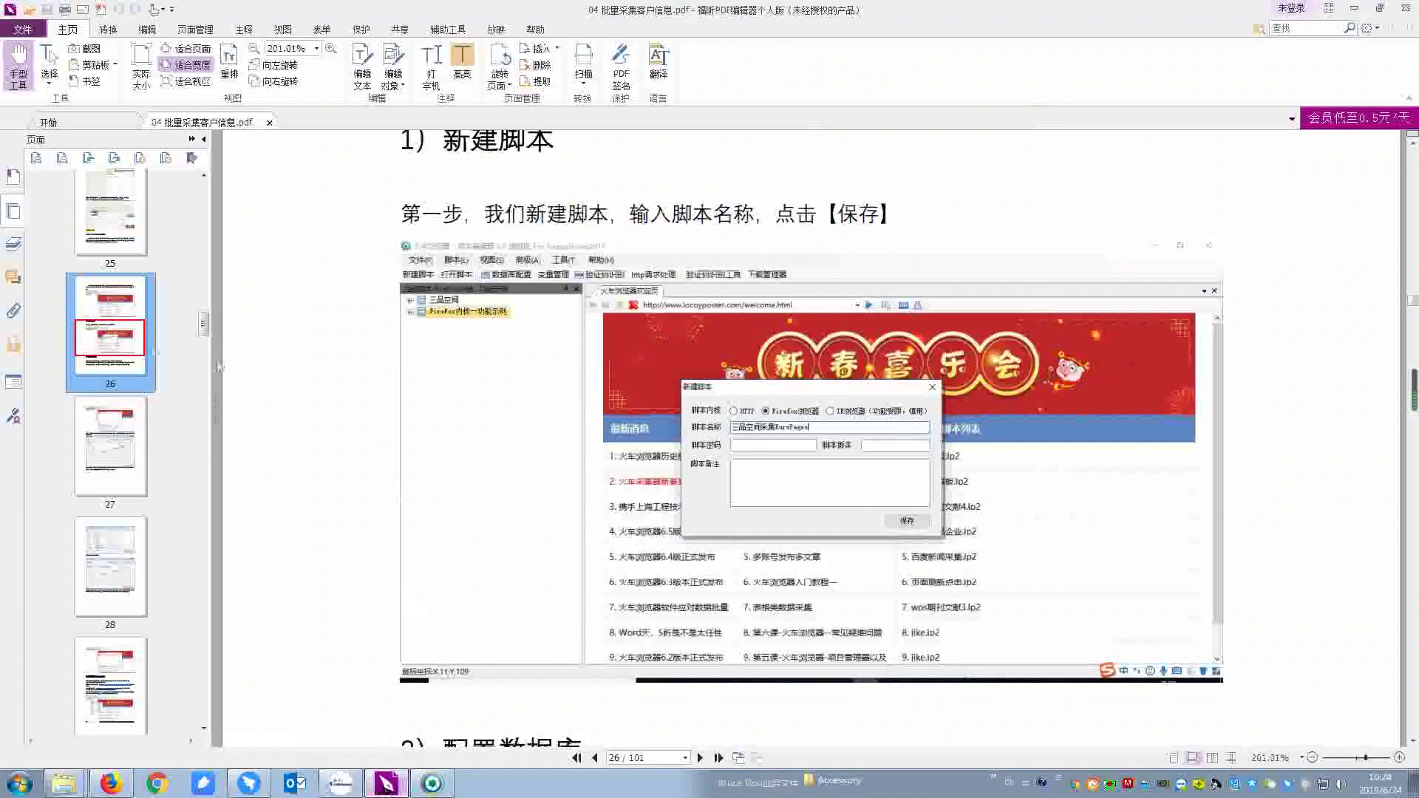
{"action": "scroll", "coordinate": [519, 294], "scroll_direction": "up", "scroll_amount": 5}
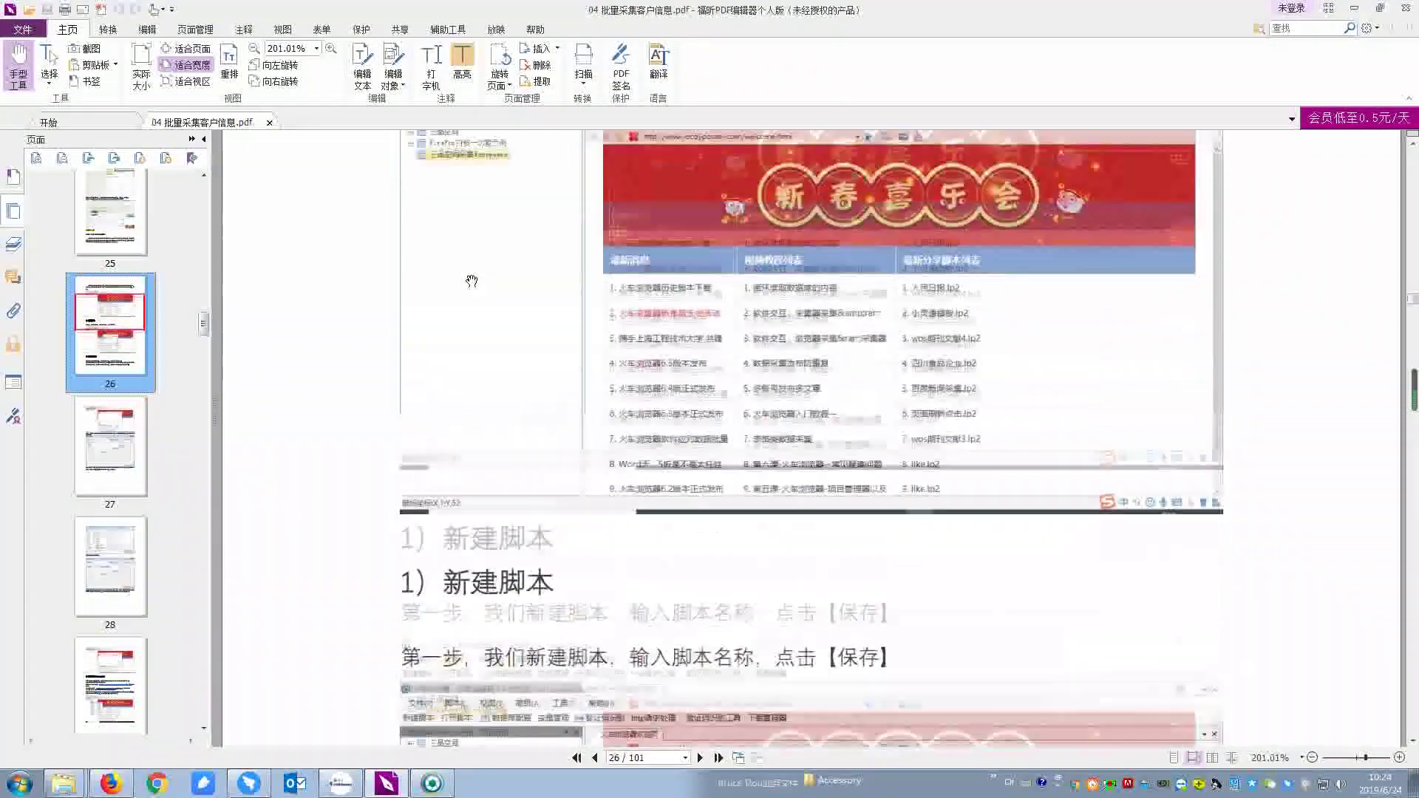
{"action": "scroll", "coordinate": [473, 281], "scroll_direction": "down", "scroll_amount": 3}
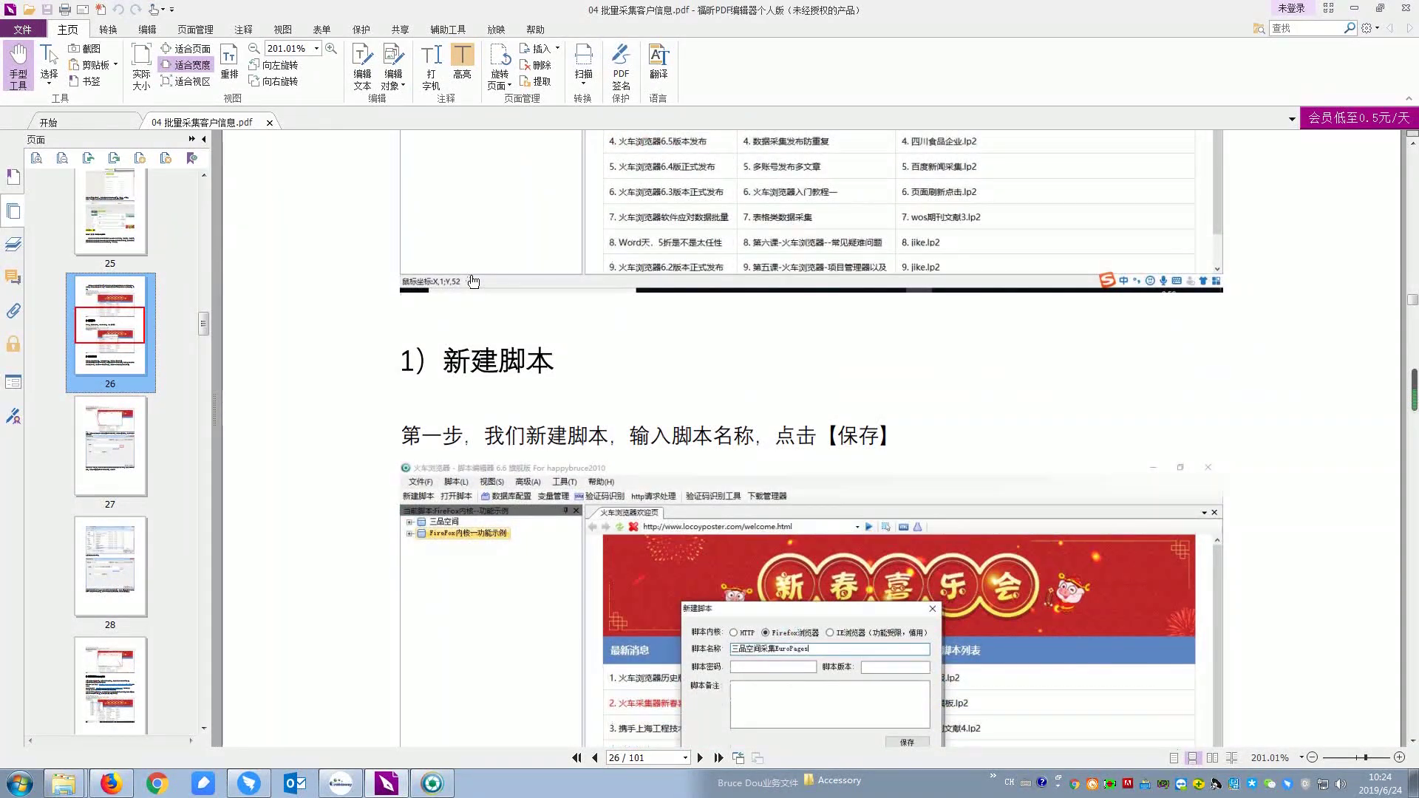
{"action": "scroll", "coordinate": [473, 281], "scroll_direction": "up", "scroll_amount": 2}
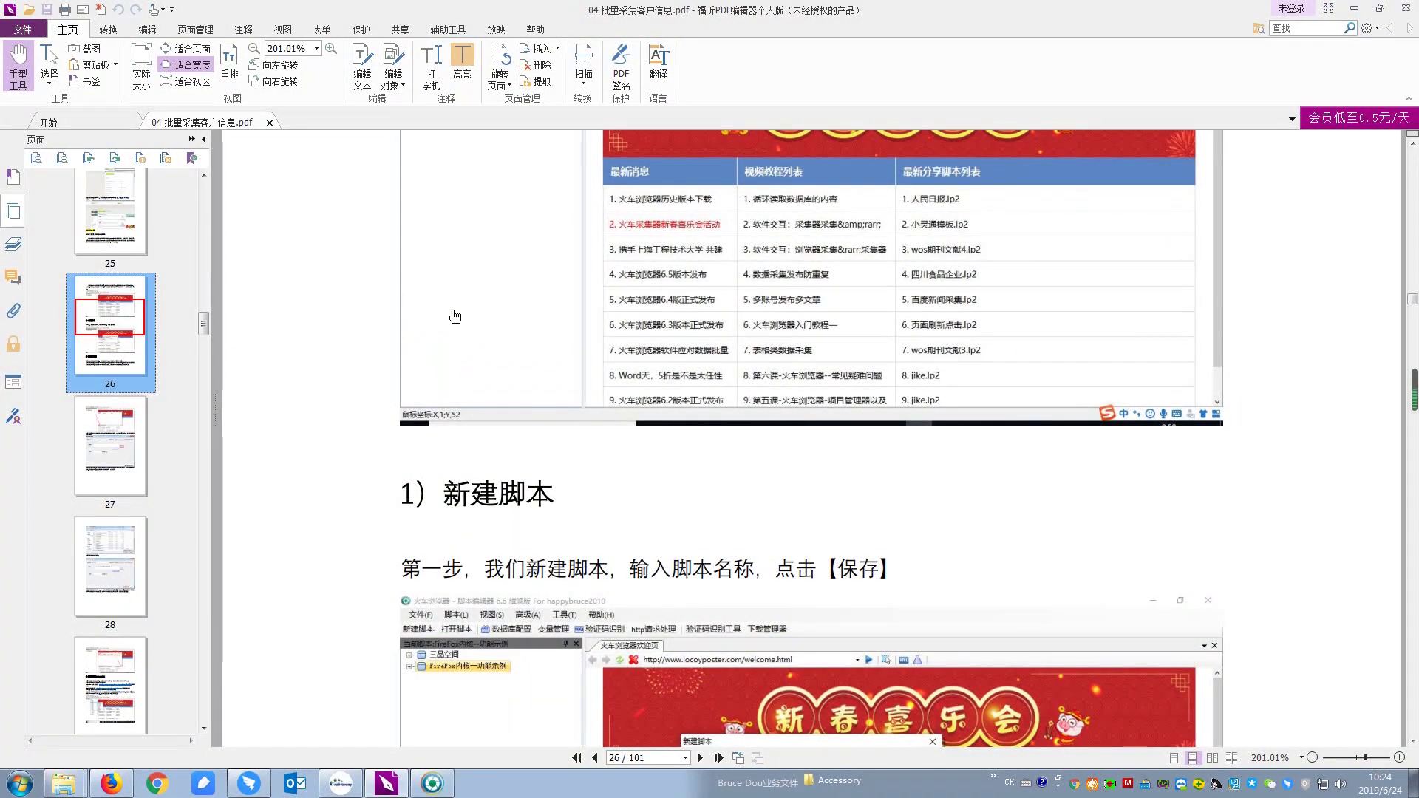
{"action": "scroll", "coordinate": [466, 317], "scroll_direction": "down", "scroll_amount": 2}
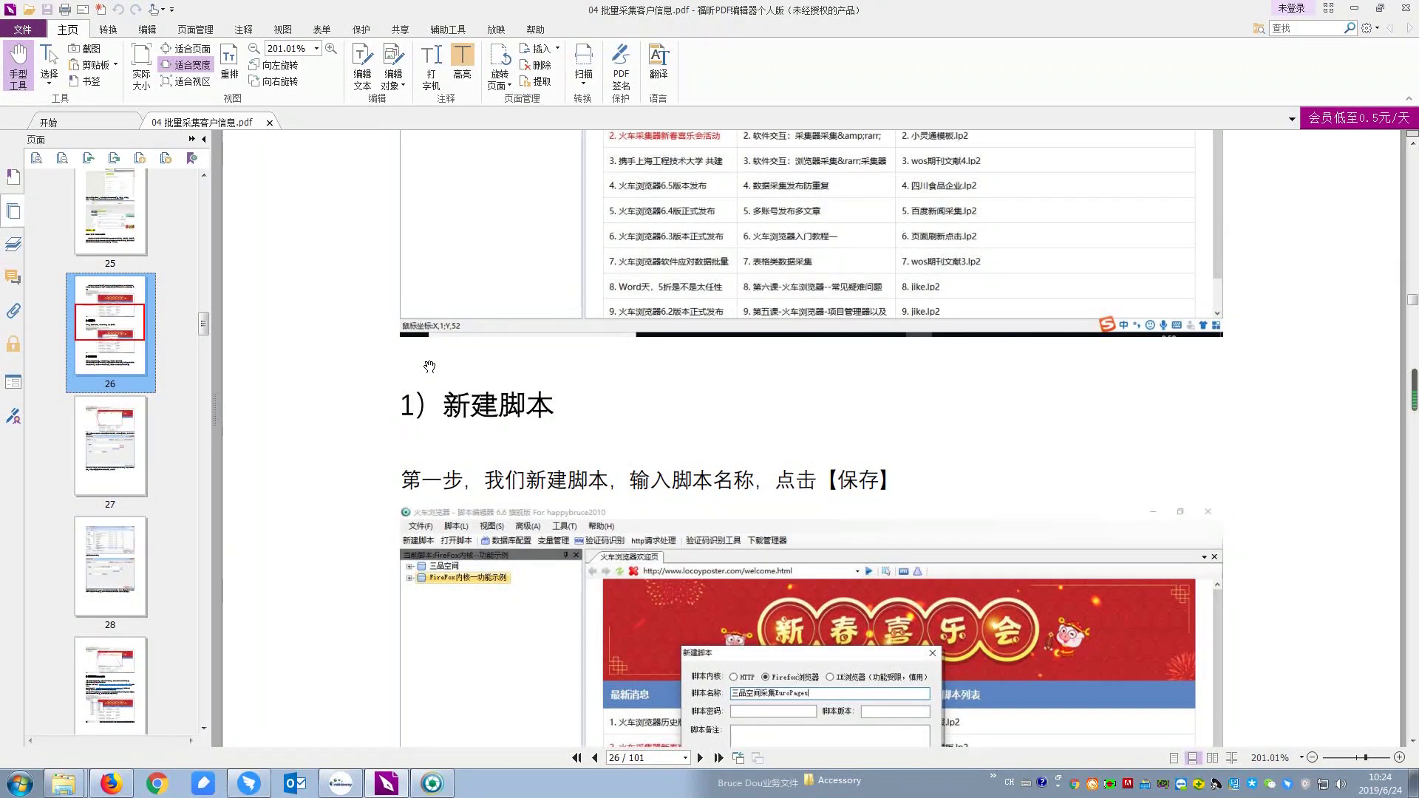
{"action": "scroll", "coordinate": [428, 367], "scroll_direction": "down", "scroll_amount": 4}
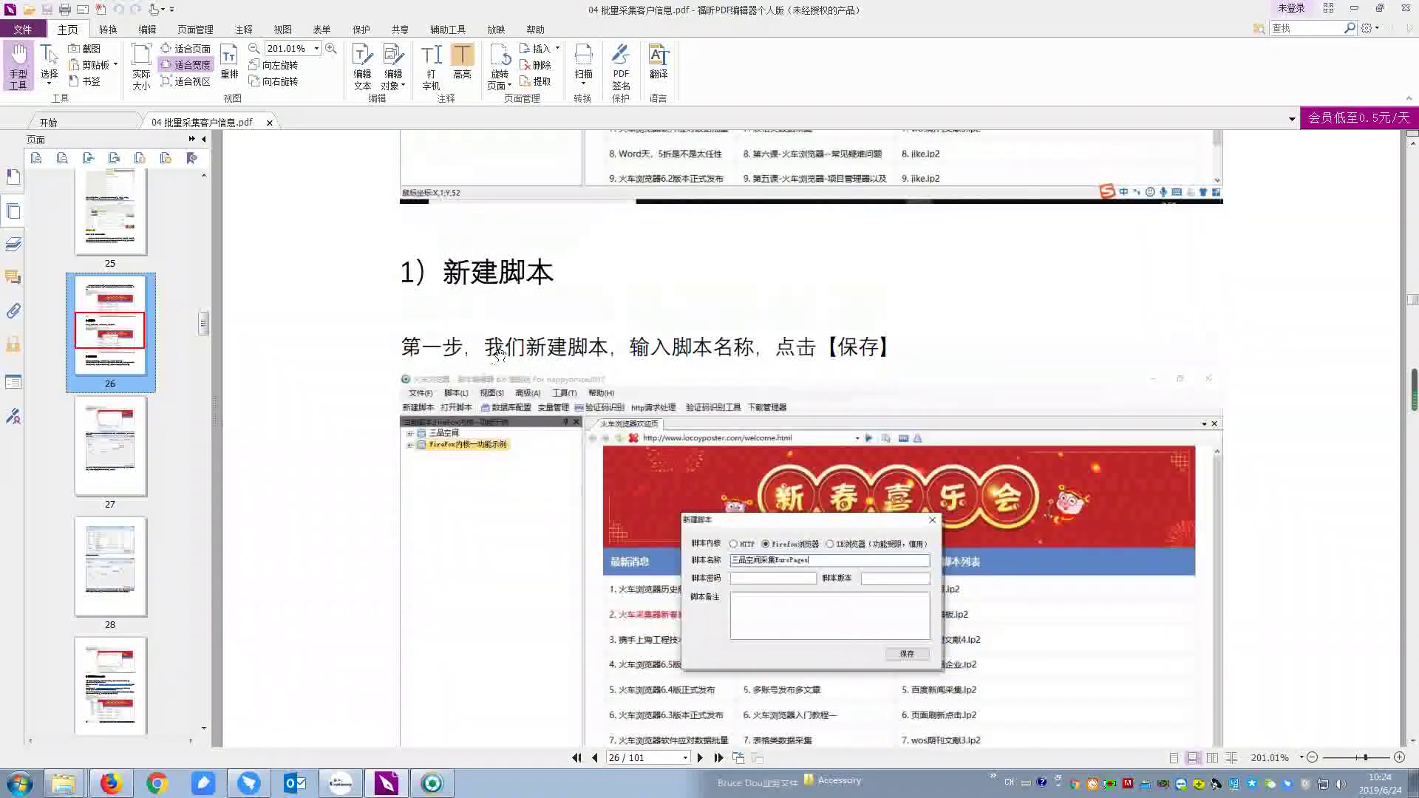
{"action": "scroll", "coordinate": [506, 286], "scroll_direction": "down", "scroll_amount": 1}
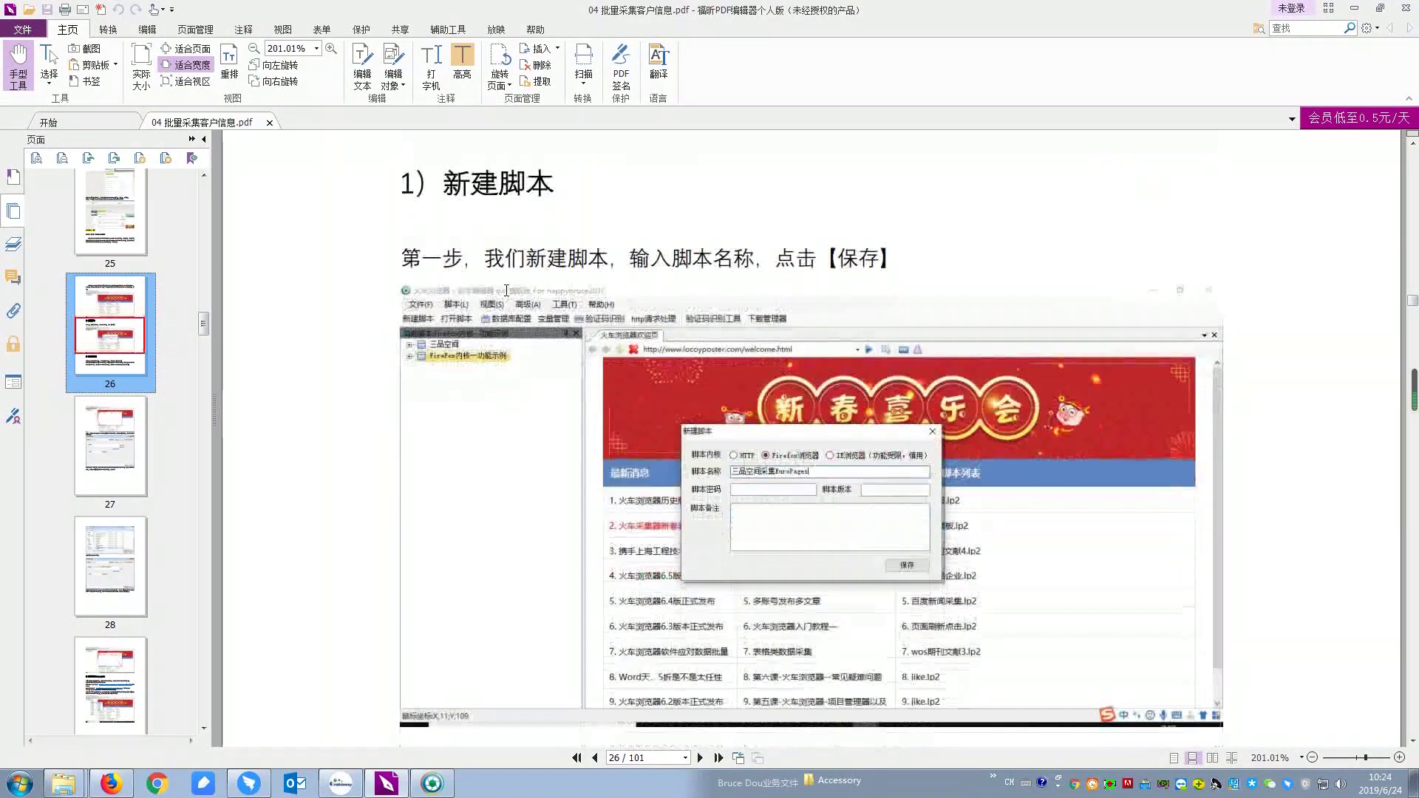
{"action": "scroll", "coordinate": [507, 285], "scroll_direction": "up", "scroll_amount": 12}
{"action": "scroll", "coordinate": [509, 281], "scroll_direction": "up", "scroll_amount": 6}
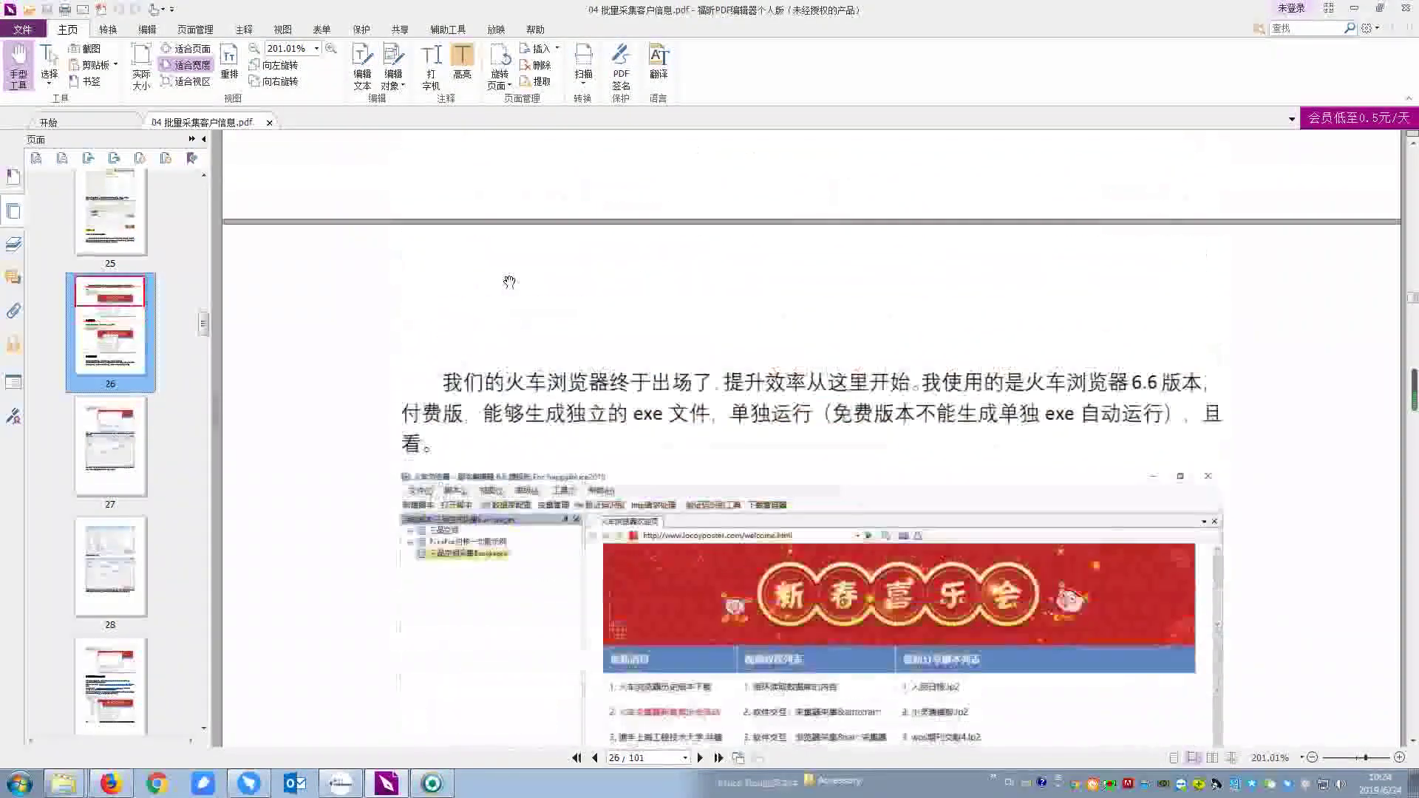
{"action": "scroll", "coordinate": [510, 279], "scroll_direction": "up", "scroll_amount": 9}
{"action": "scroll", "coordinate": [510, 278], "scroll_direction": "up", "scroll_amount": 3}
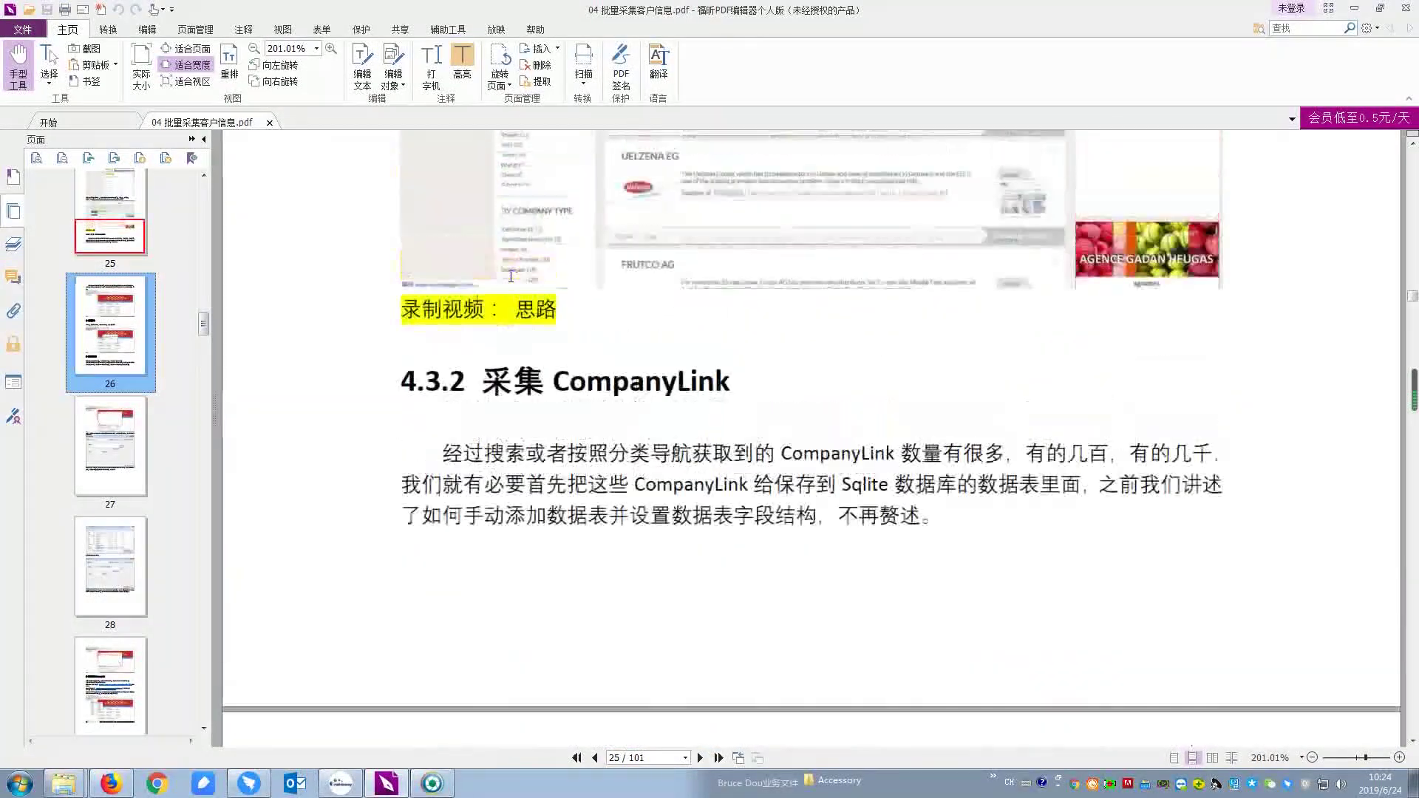
{"action": "scroll", "coordinate": [620, 468], "scroll_direction": "up", "scroll_amount": 6}
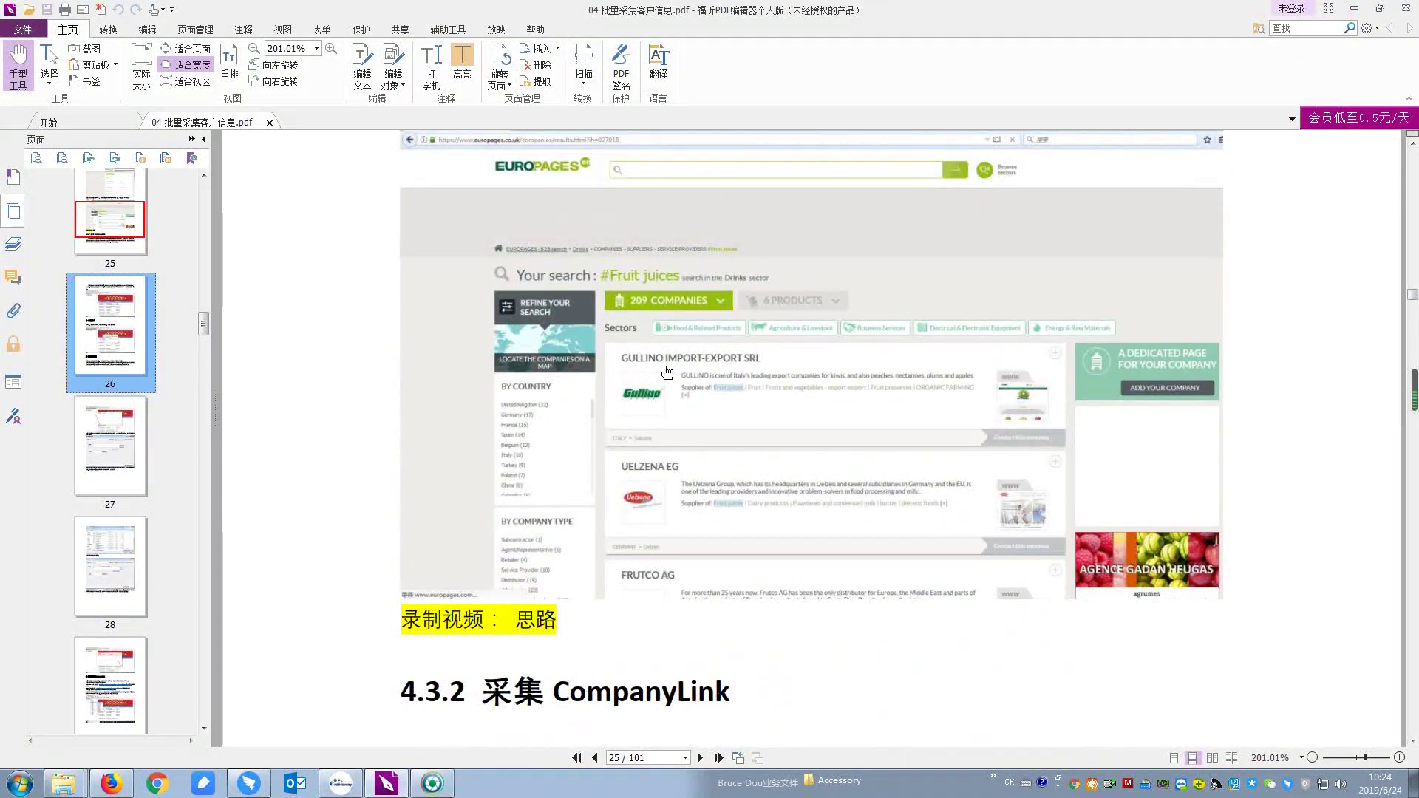
{"action": "scroll", "coordinate": [666, 372], "scroll_direction": "down", "scroll_amount": 4}
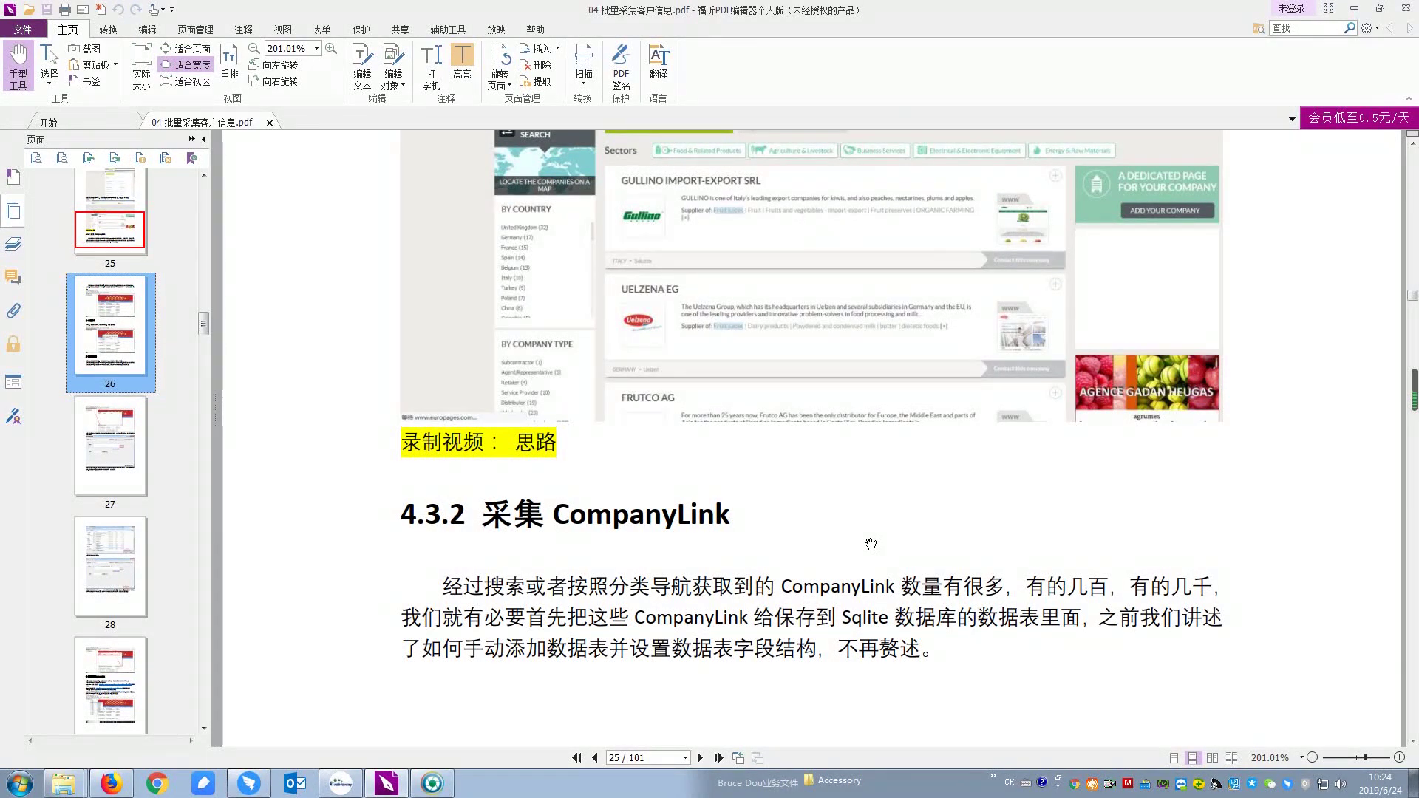
Return to the 新建脚本 instructions on page 26 and read how a script is named and saved.
{"action": "scroll", "coordinate": [871, 545], "scroll_direction": "down", "scroll_amount": 15}
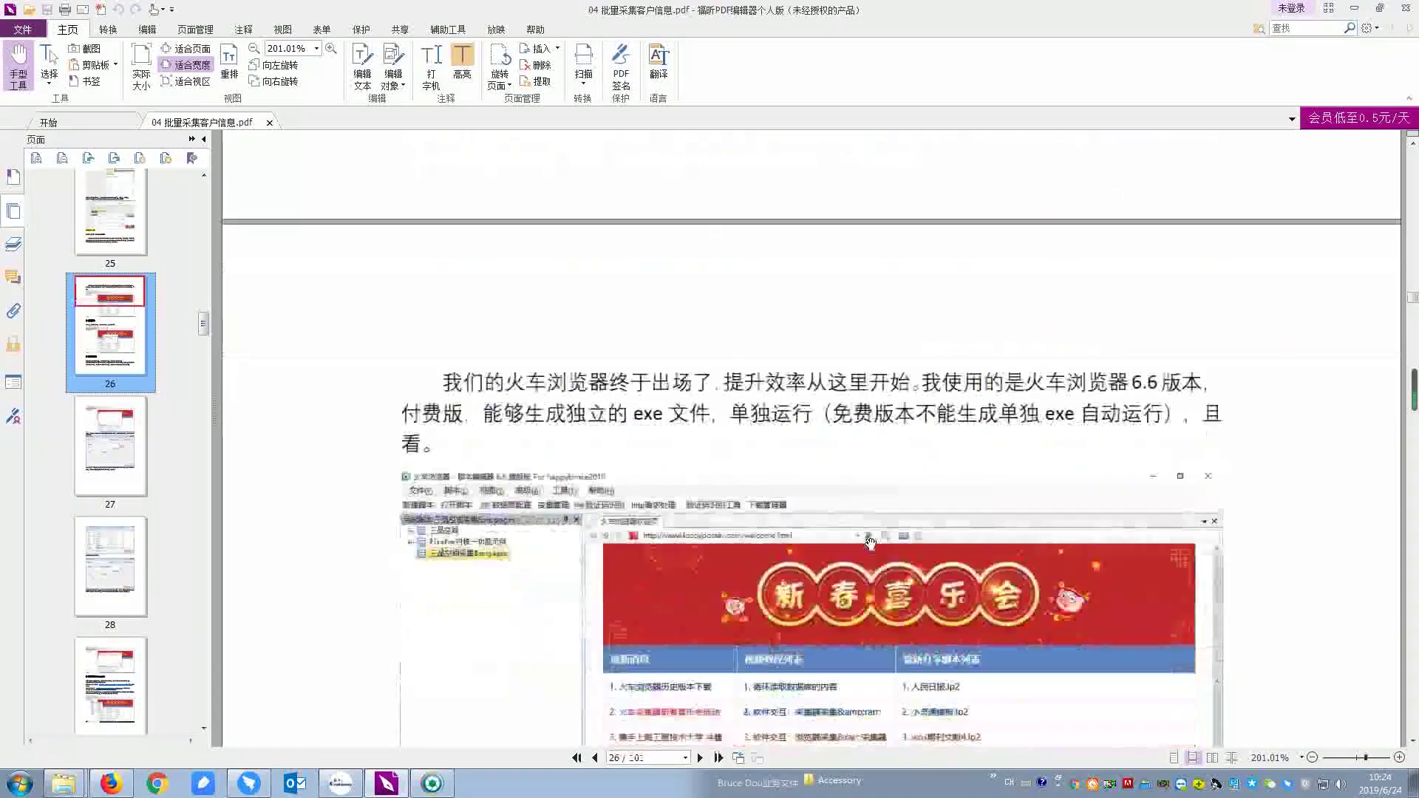
{"action": "scroll", "coordinate": [871, 544], "scroll_direction": "down", "scroll_amount": 8}
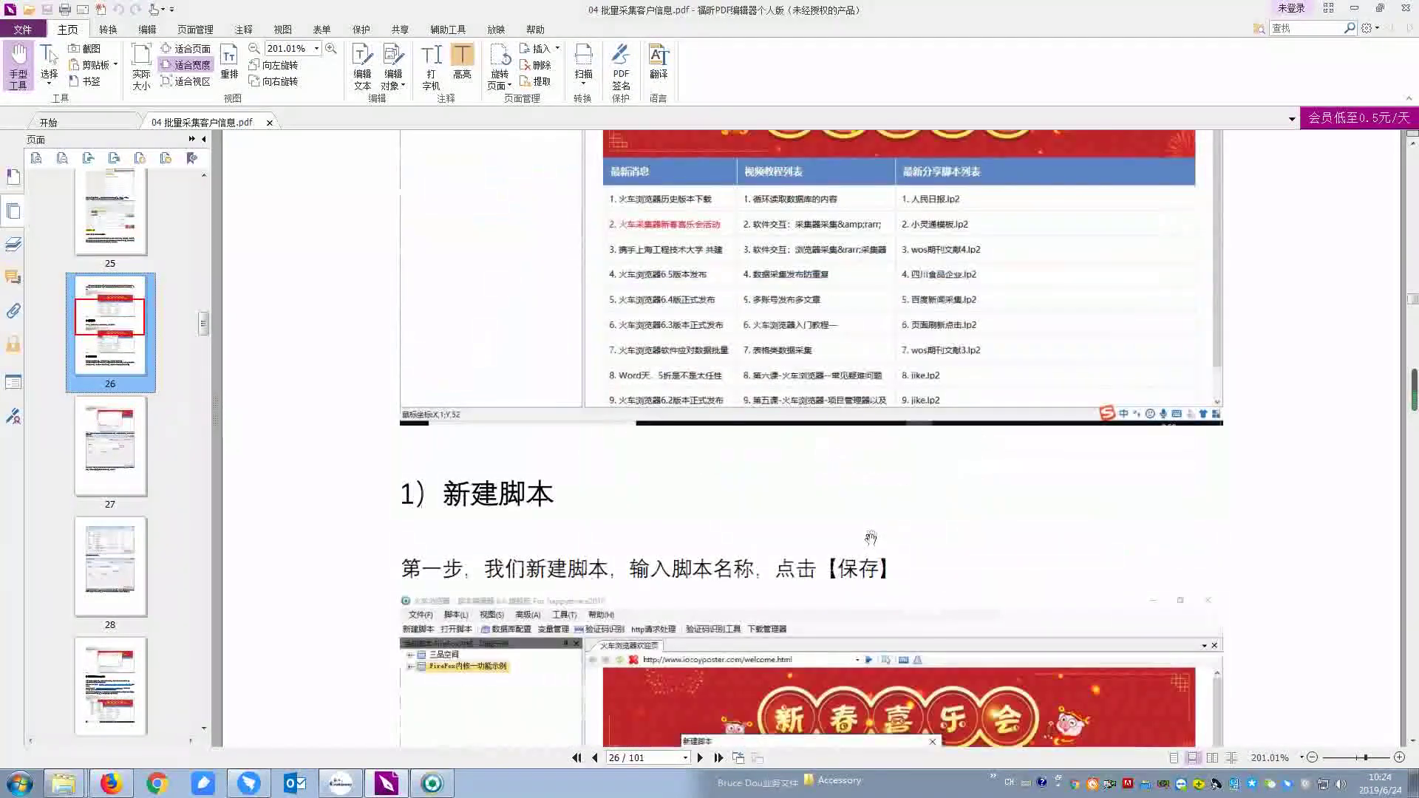
{"action": "scroll", "coordinate": [724, 473], "scroll_direction": "down", "scroll_amount": 2}
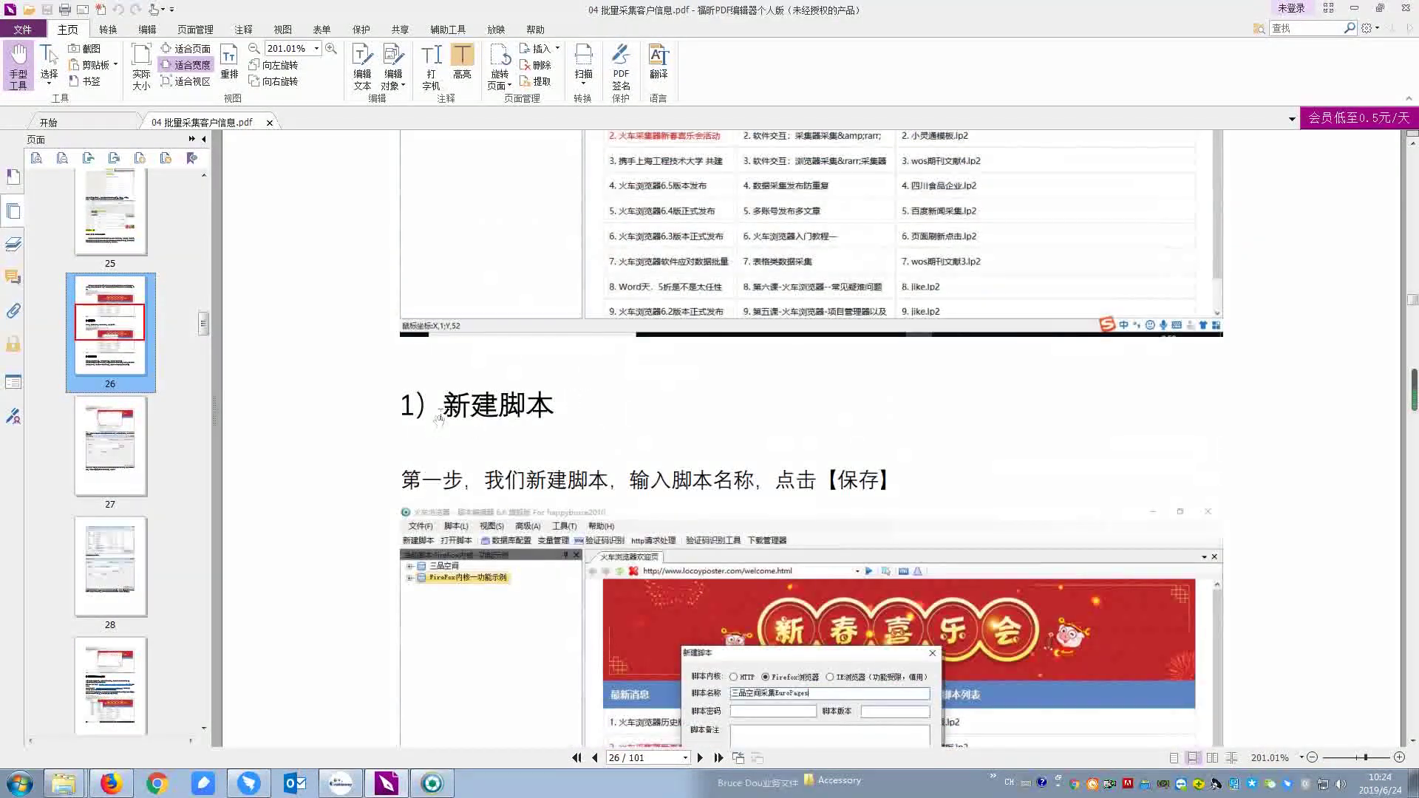
{"action": "scroll", "coordinate": [438, 421], "scroll_direction": "down", "scroll_amount": 3}
{"action": "scroll", "coordinate": [485, 339], "scroll_direction": "down", "scroll_amount": 2}
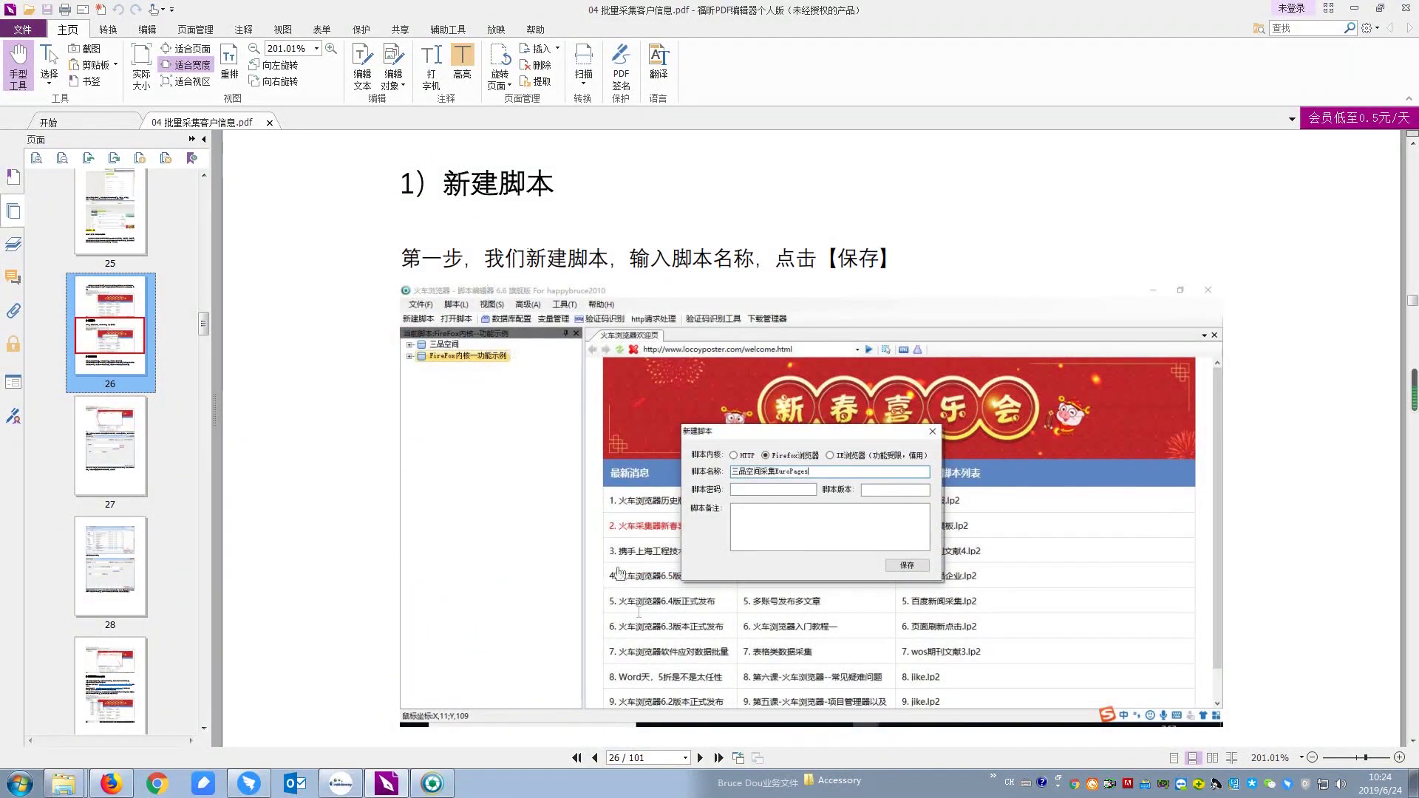
{"action": "scroll", "coordinate": [619, 573], "scroll_direction": "down", "scroll_amount": 2}
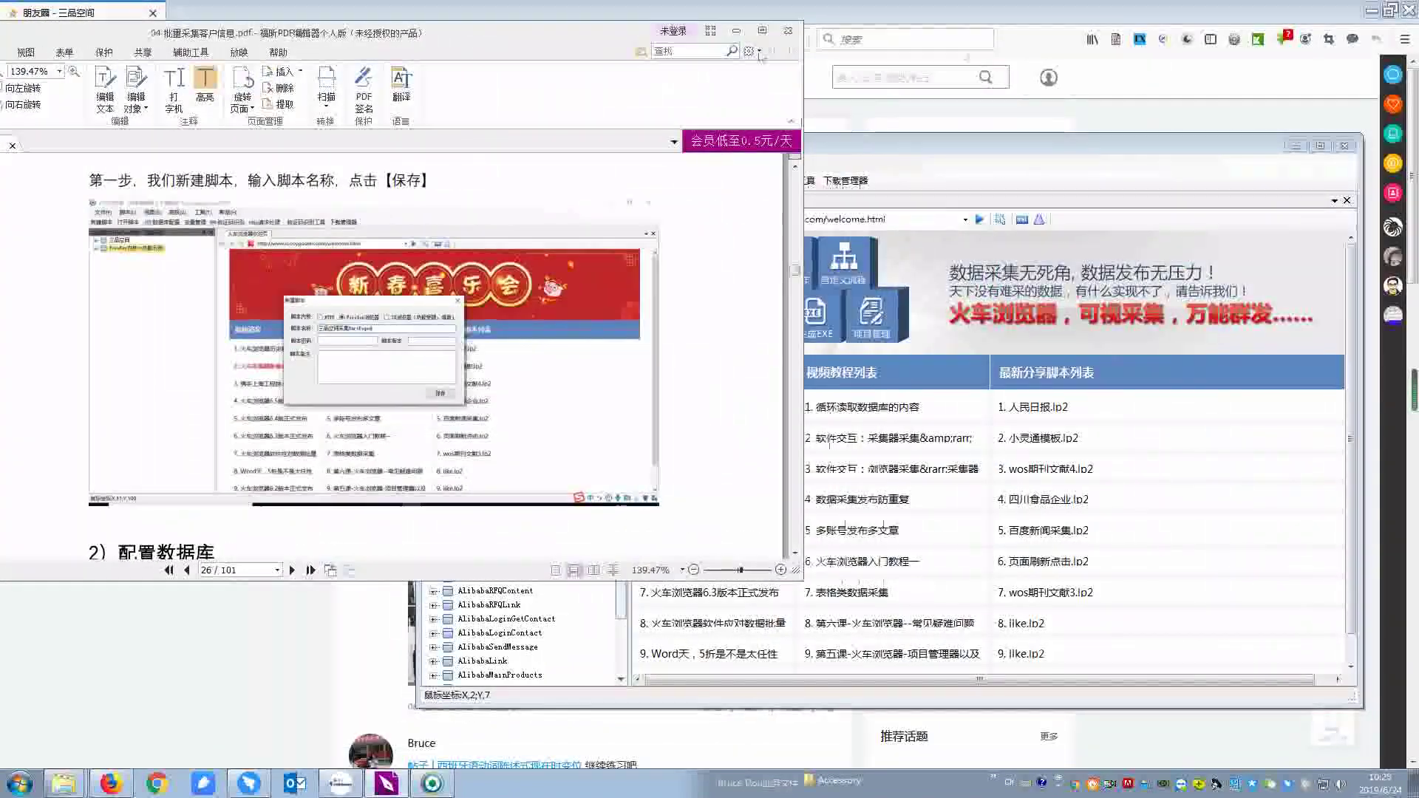
Clear the Firefox window out of view and place the 火车浏览器 script editor beside the PDF guide.
{"action": "left_click", "coordinate": [1371, 12]}
{"action": "left_click", "coordinate": [1371, 12]}
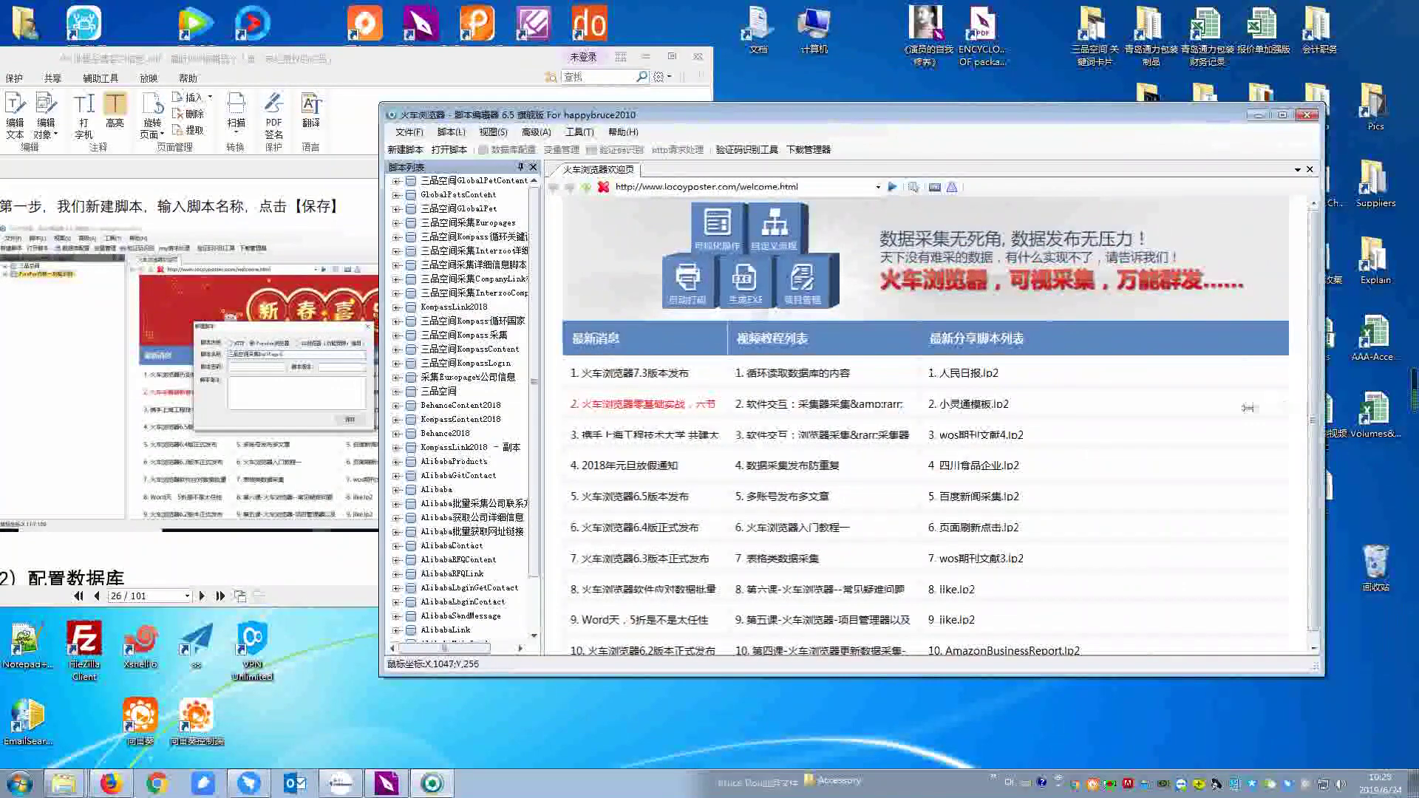
{"action": "left_click_drag", "start_coordinate": [872, 118], "coordinate": [1110, 59]}
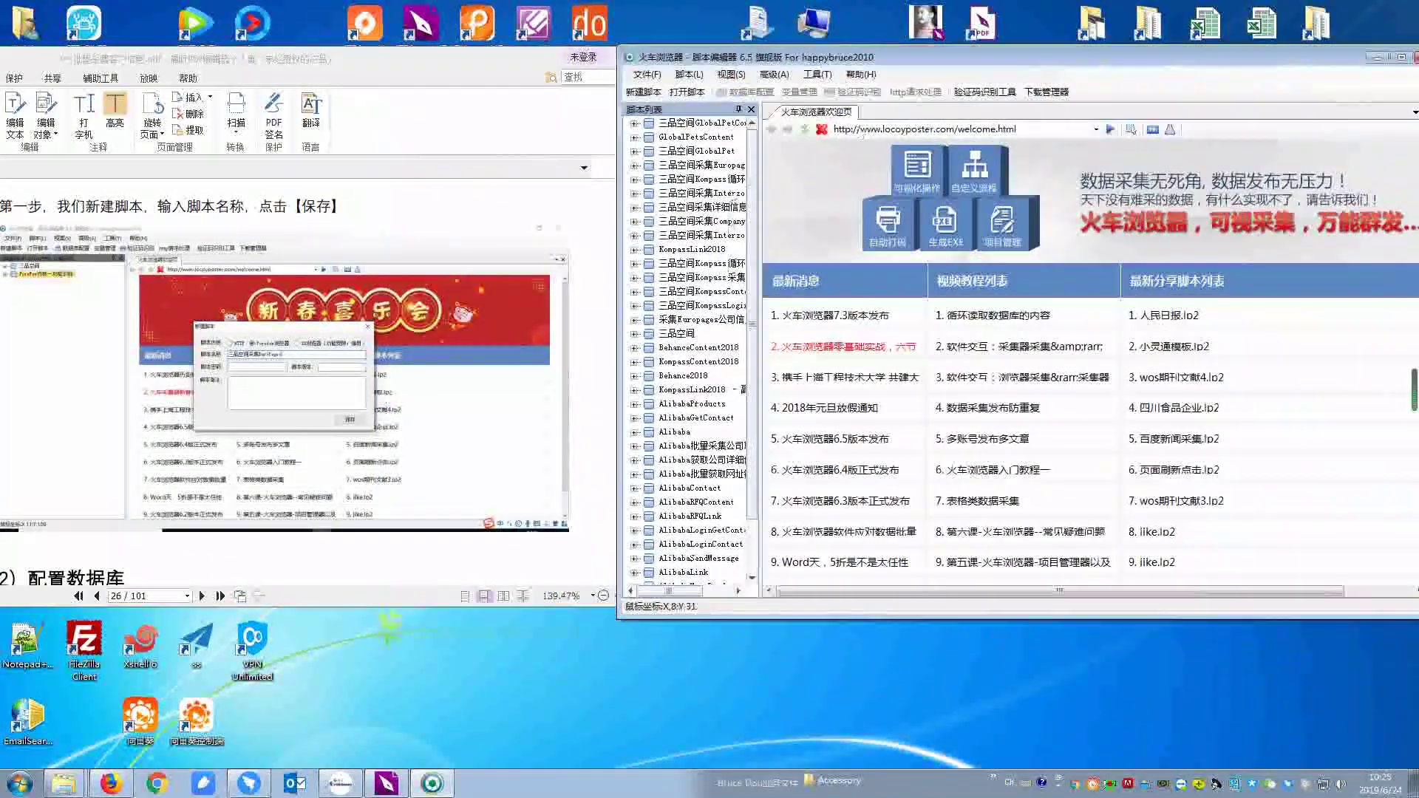
{"action": "left_click_drag", "start_coordinate": [830, 62], "coordinate": [824, 61]}
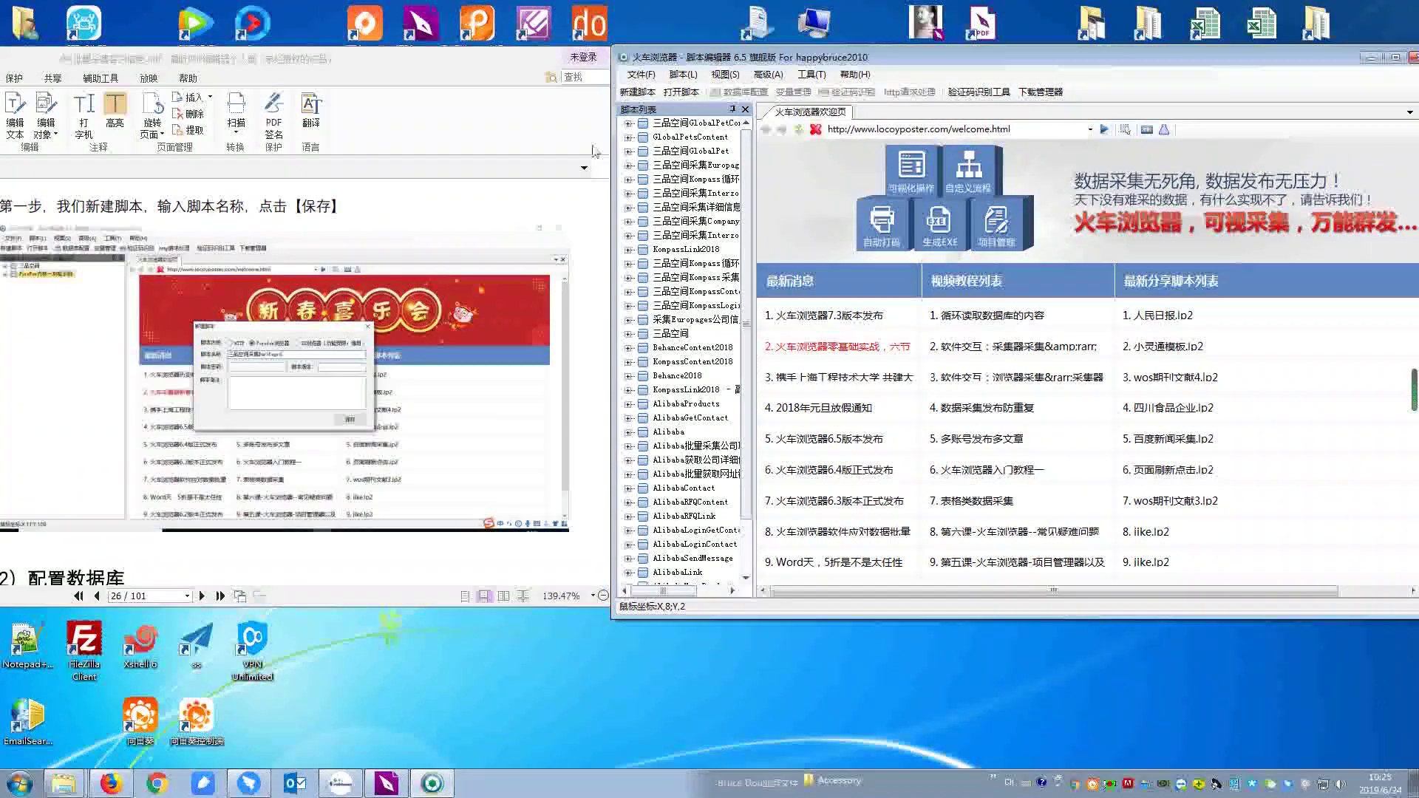
{"action": "left_click_drag", "start_coordinate": [756, 57], "coordinate": [757, 63]}
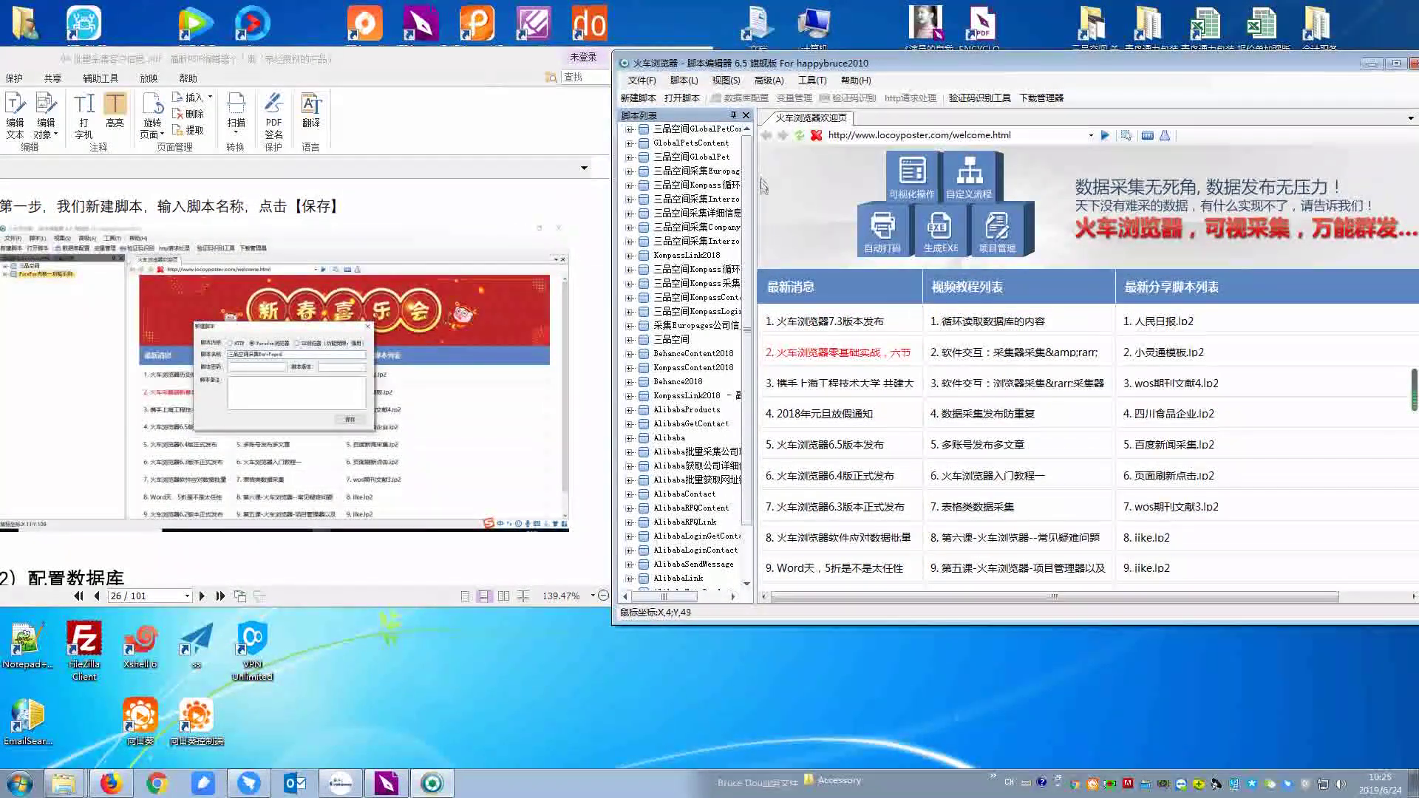
Create and save a new script named 模仿EuroPages采集CompanyLink with the Firefox browser kernel.
{"action": "left_click", "coordinate": [640, 99]}
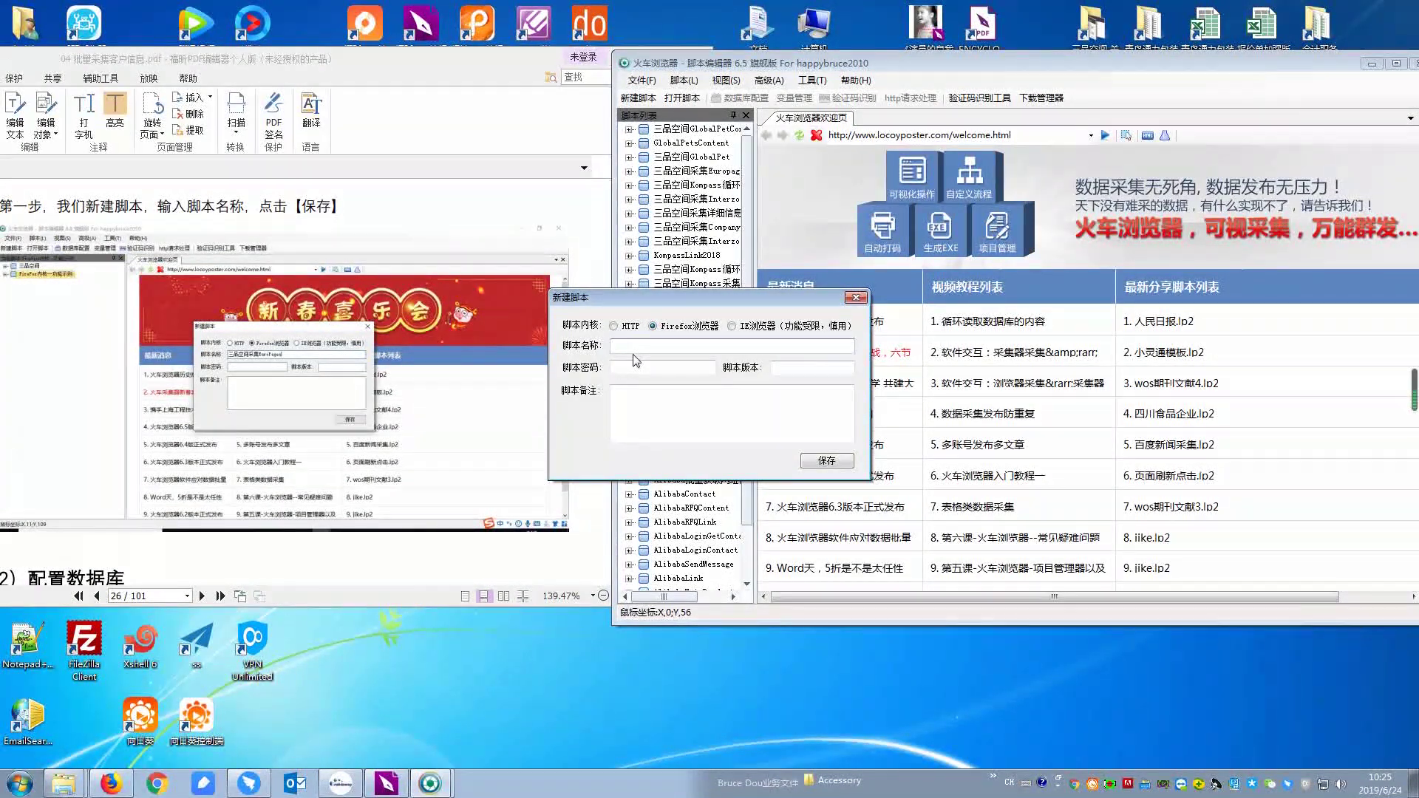
{"action": "key", "text": "ctrl+shift"}
{"action": "type", "text": "缓衔"}
{"action": "type", "text": "EuroPag"}
{"action": "type", "text": "es"}
{"action": "key", "text": "space"}
{"action": "type", "text": "采集"}
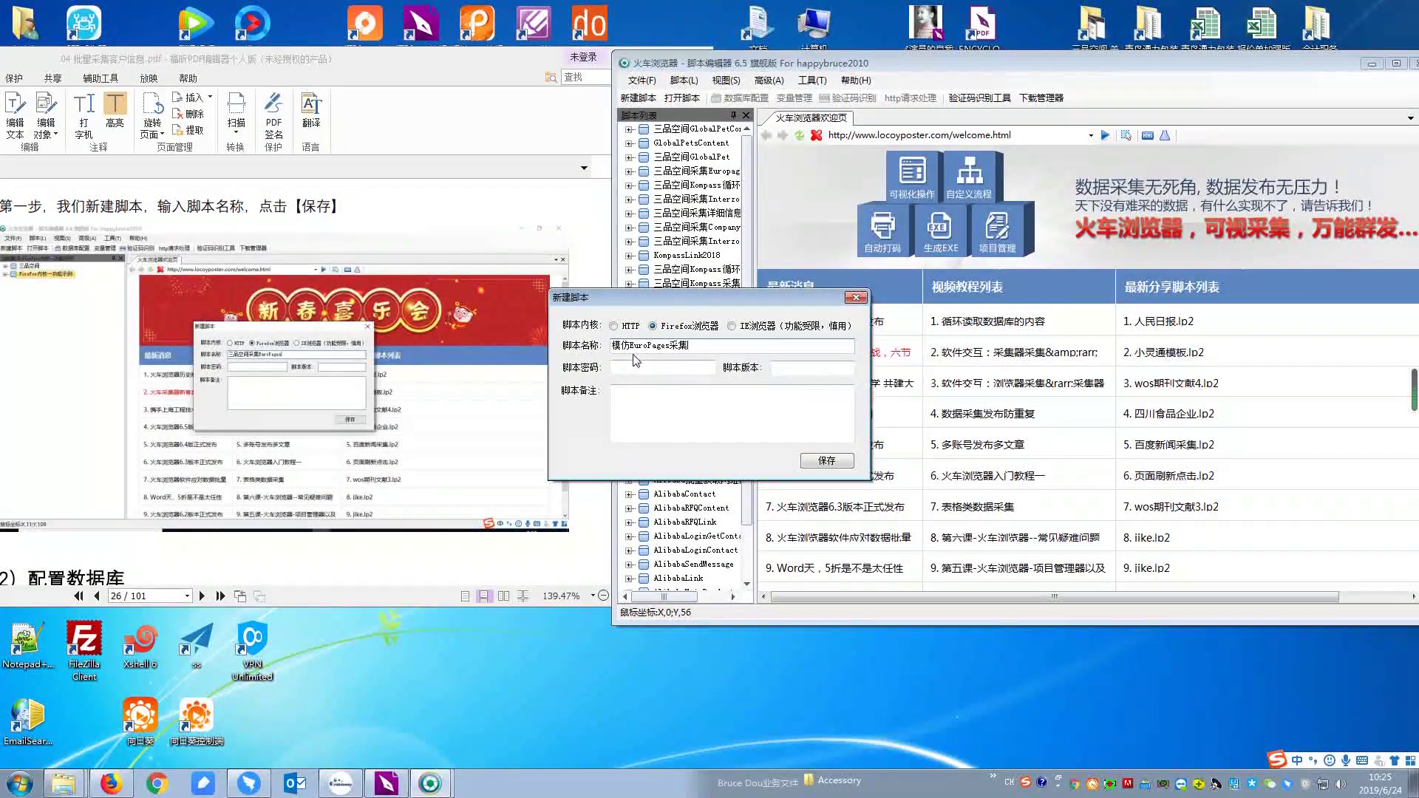
{"action": "type", "text": "CompanyLink"}
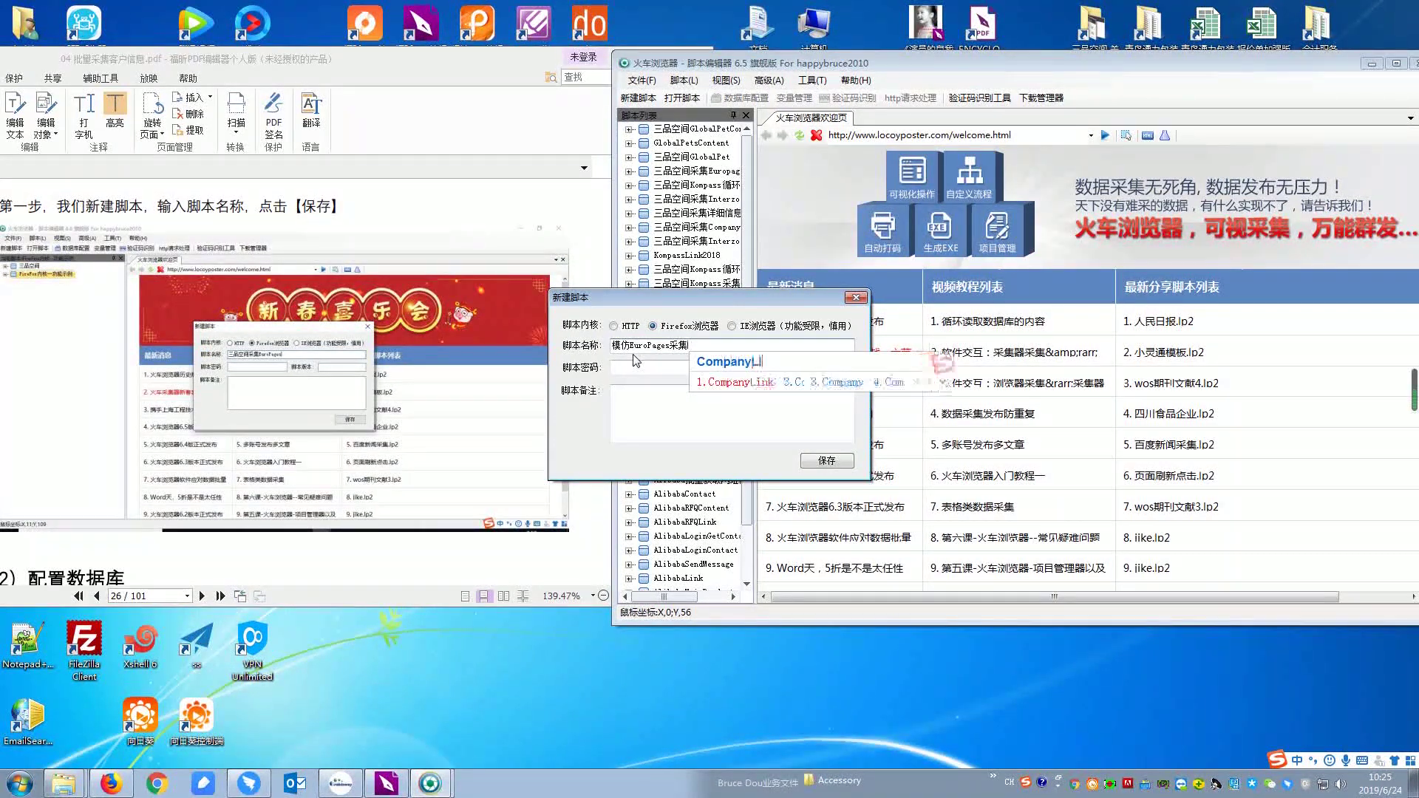
{"action": "key", "text": "BackSpace"}
{"action": "key", "text": "BackSpace"}
{"action": "key", "text": "BackSpace"}
{"action": "key", "text": "BackSpace"}
{"action": "type", "text": "Link"}
{"action": "key", "text": "Return"}
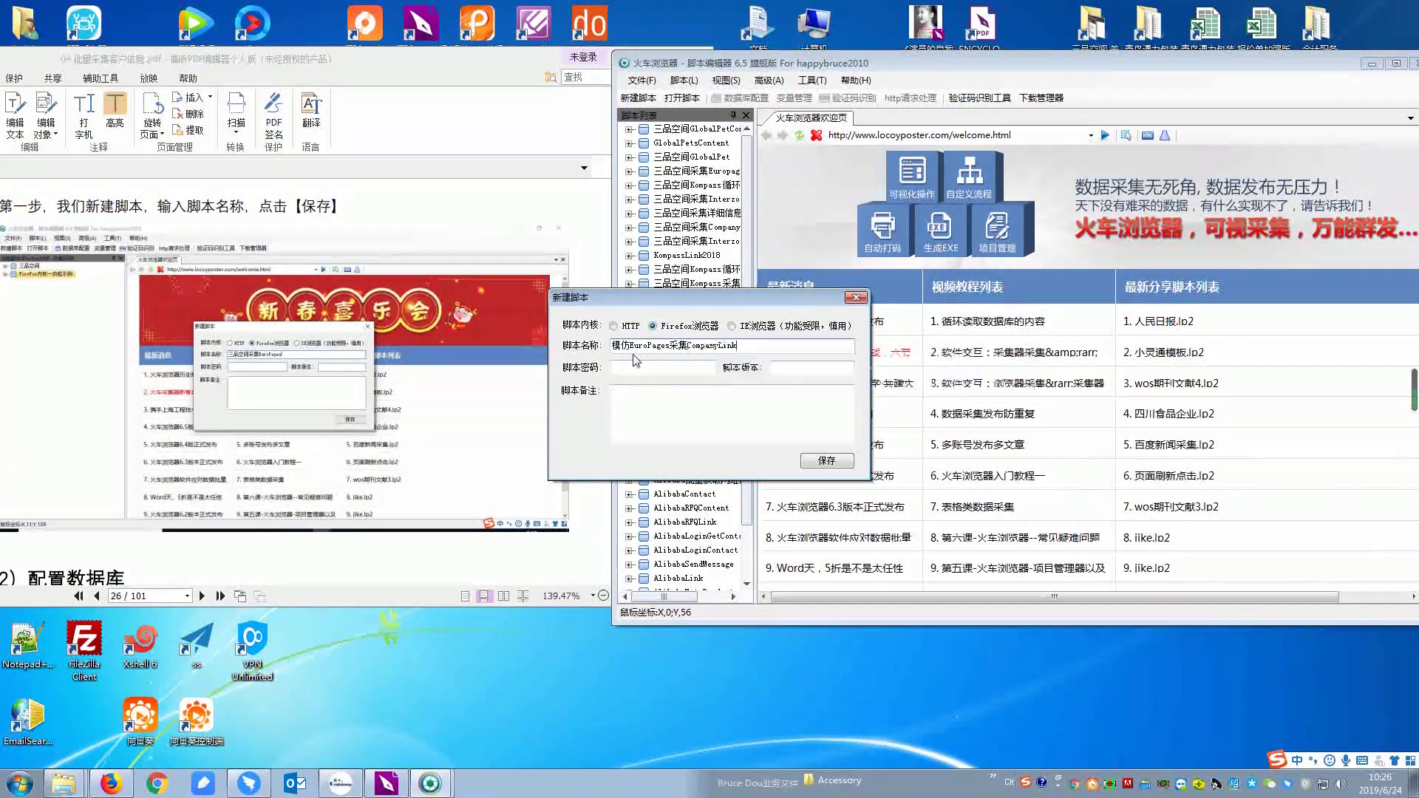
{"action": "left_click", "coordinate": [836, 463]}
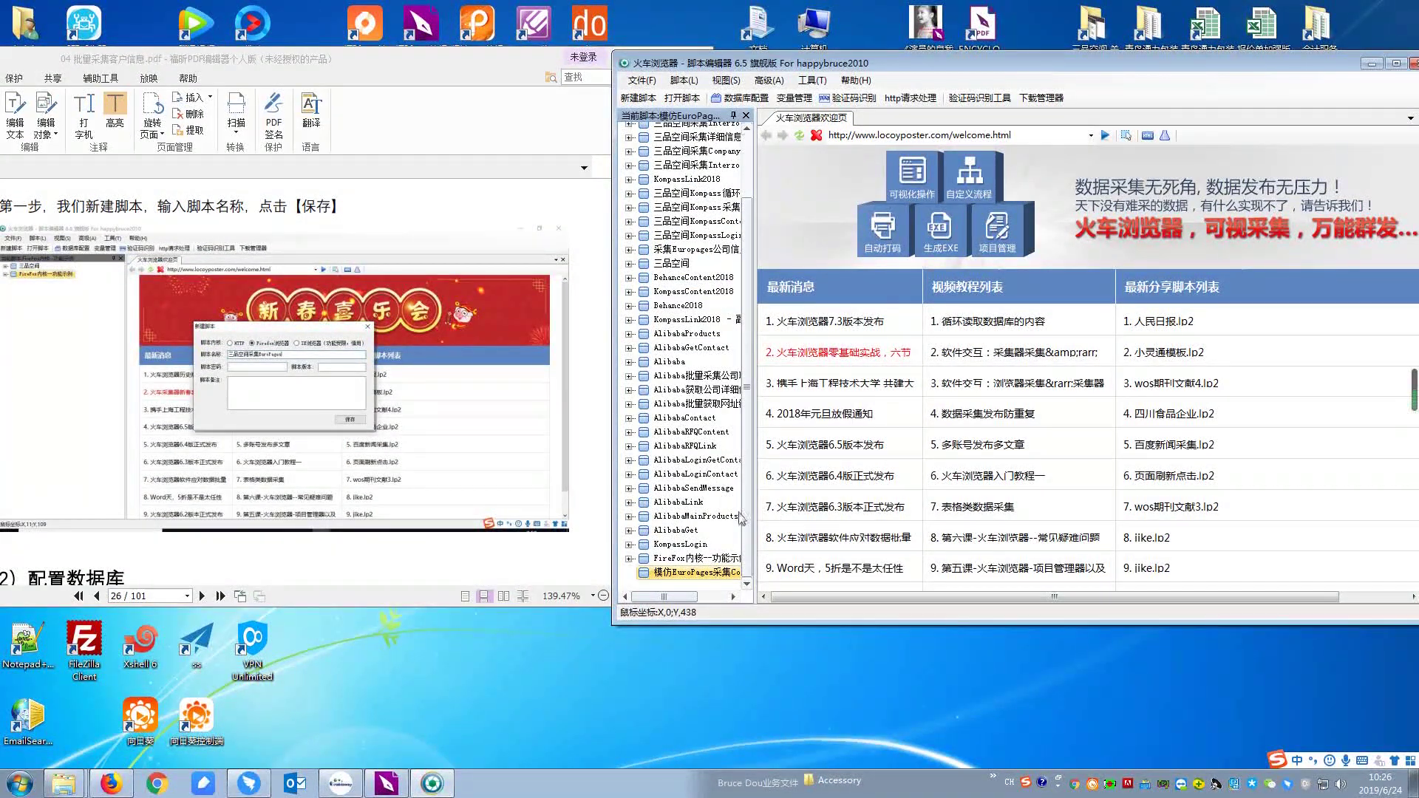
Bring up the 配置数据库 section in the PDF guide and position the guide and the script editor side by side.
{"action": "left_click", "coordinate": [282, 169]}
{"action": "scroll", "coordinate": [281, 170], "scroll_direction": "down", "scroll_amount": 3}
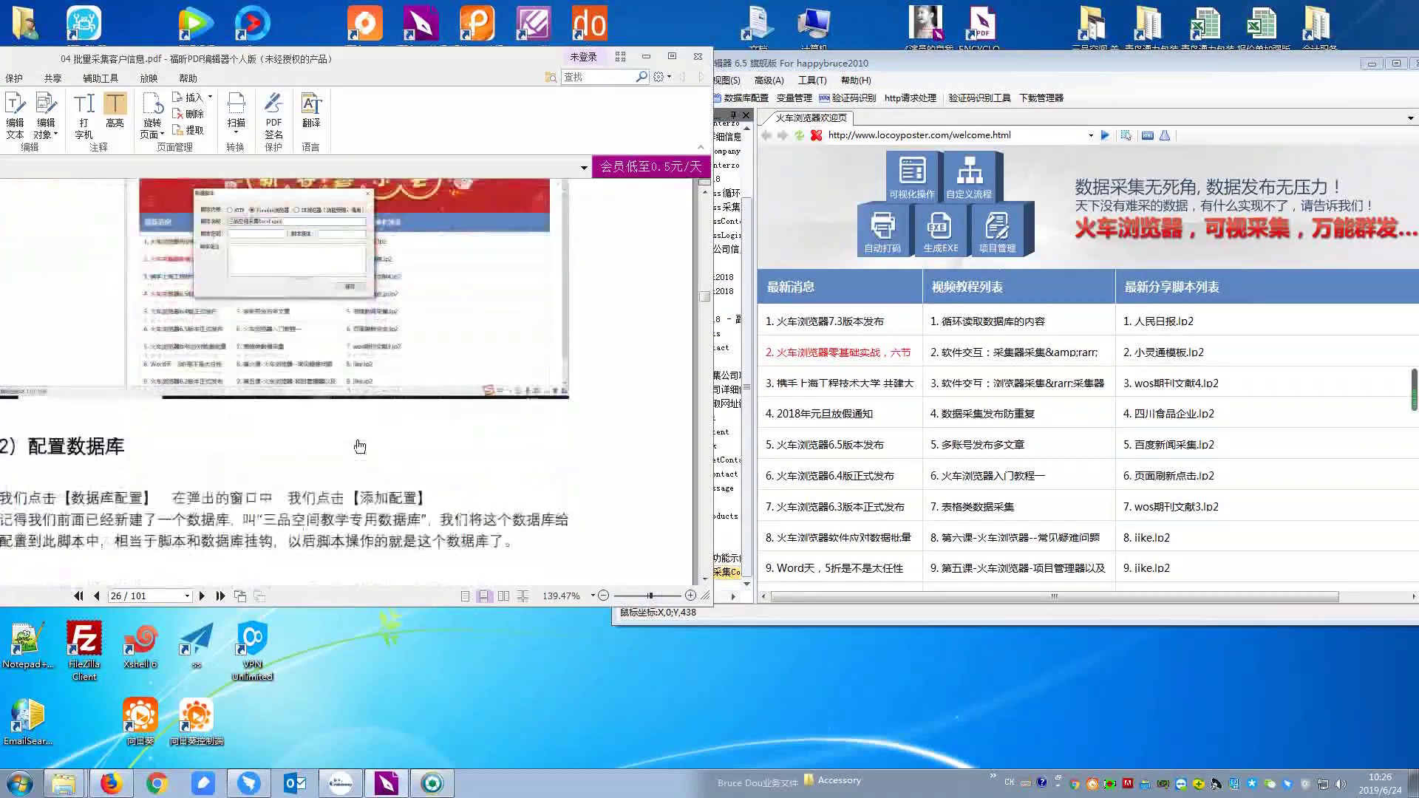
{"action": "left_click_drag", "start_coordinate": [295, 72], "coordinate": [319, 63]}
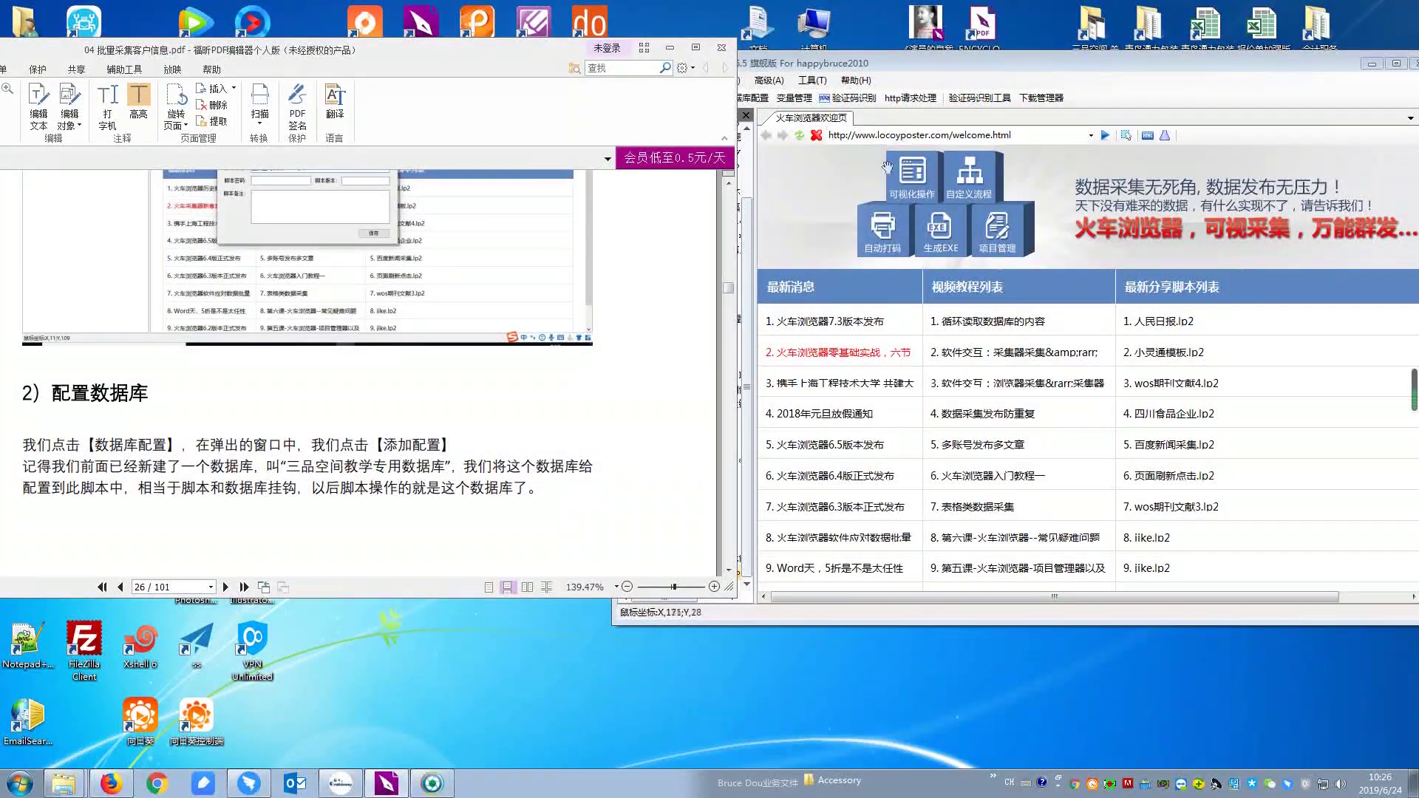
{"action": "left_click_drag", "start_coordinate": [954, 70], "coordinate": [1032, 90]}
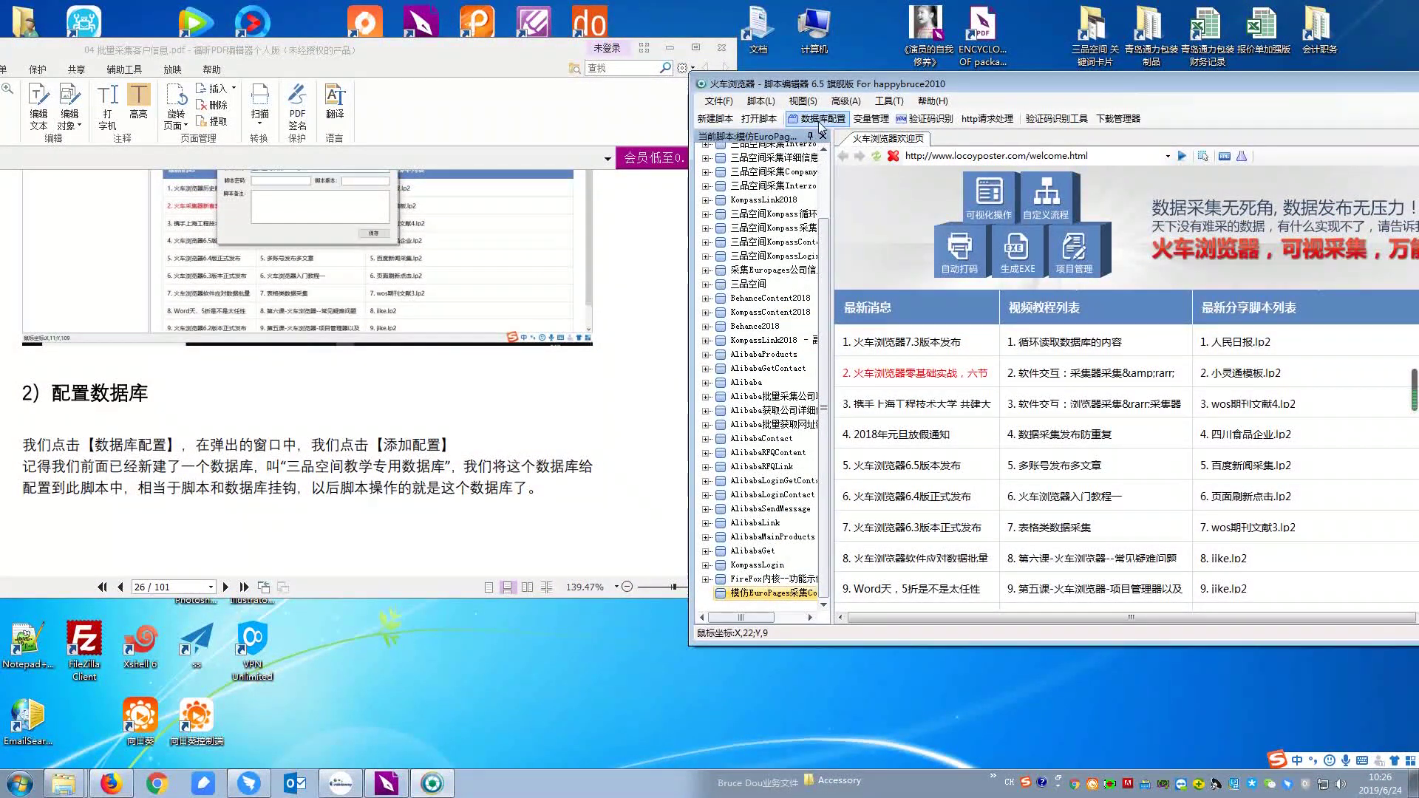
Start a new database configuration for the script and name it 模仿Europages.
{"action": "left_click", "coordinate": [819, 120]}
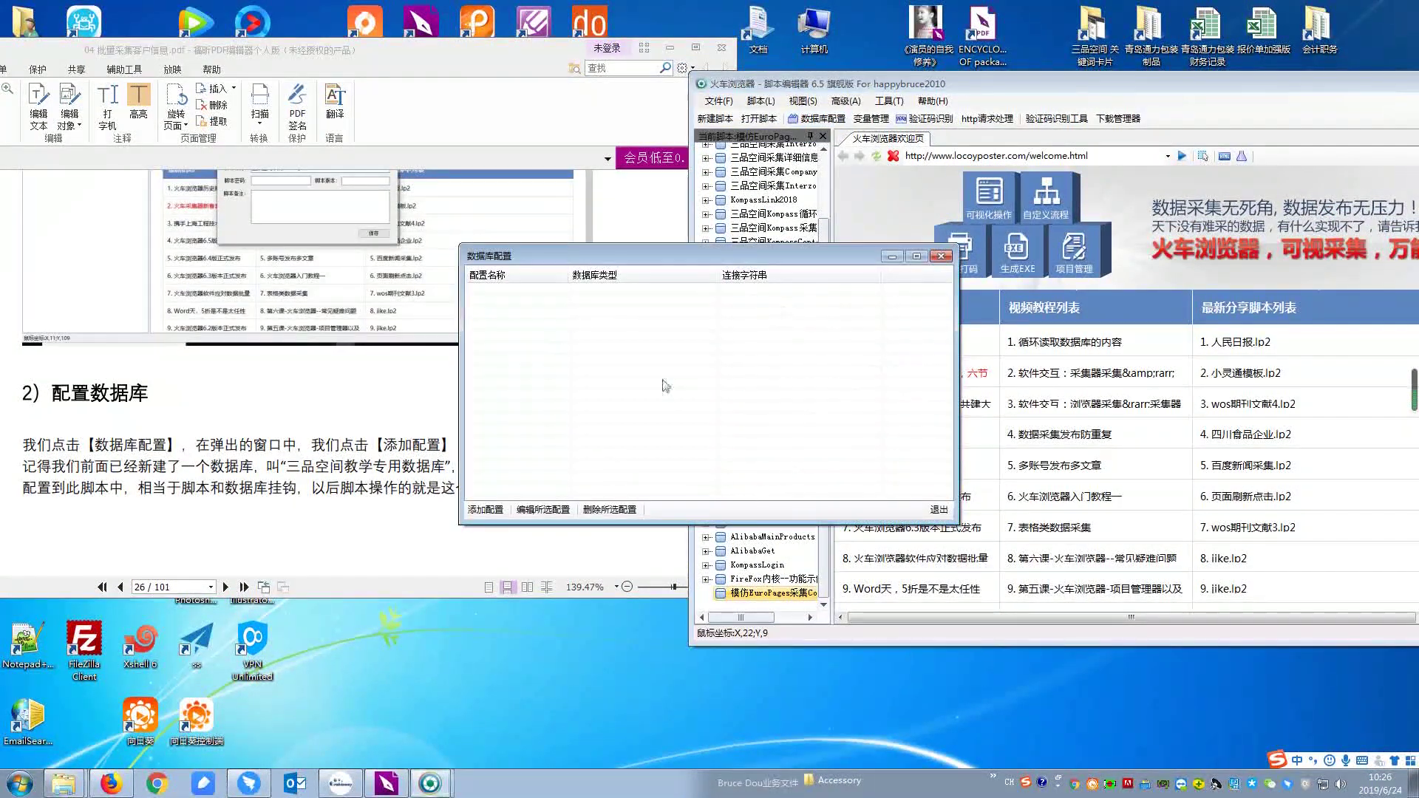
{"action": "left_click", "coordinate": [486, 510]}
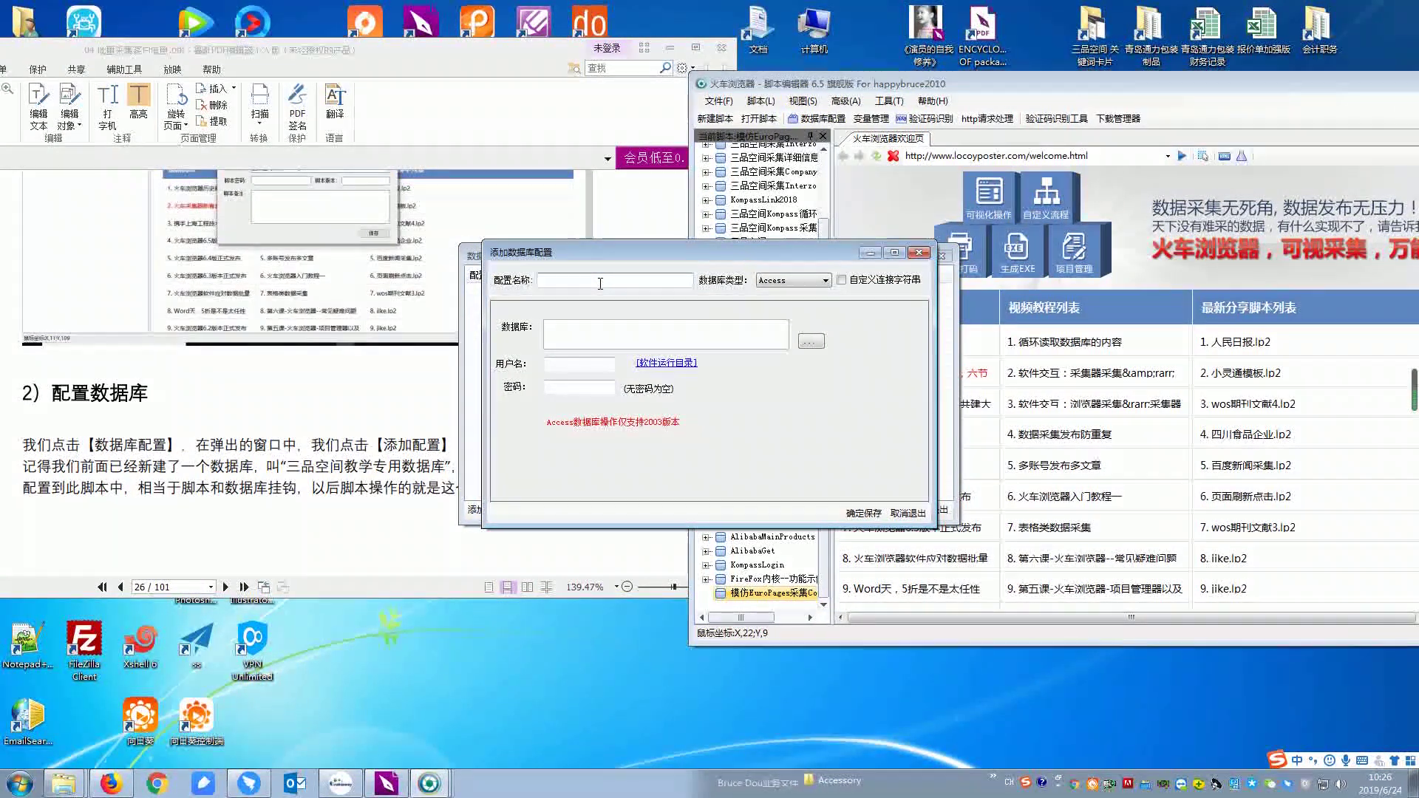
{"action": "type", "text": "模仿"}
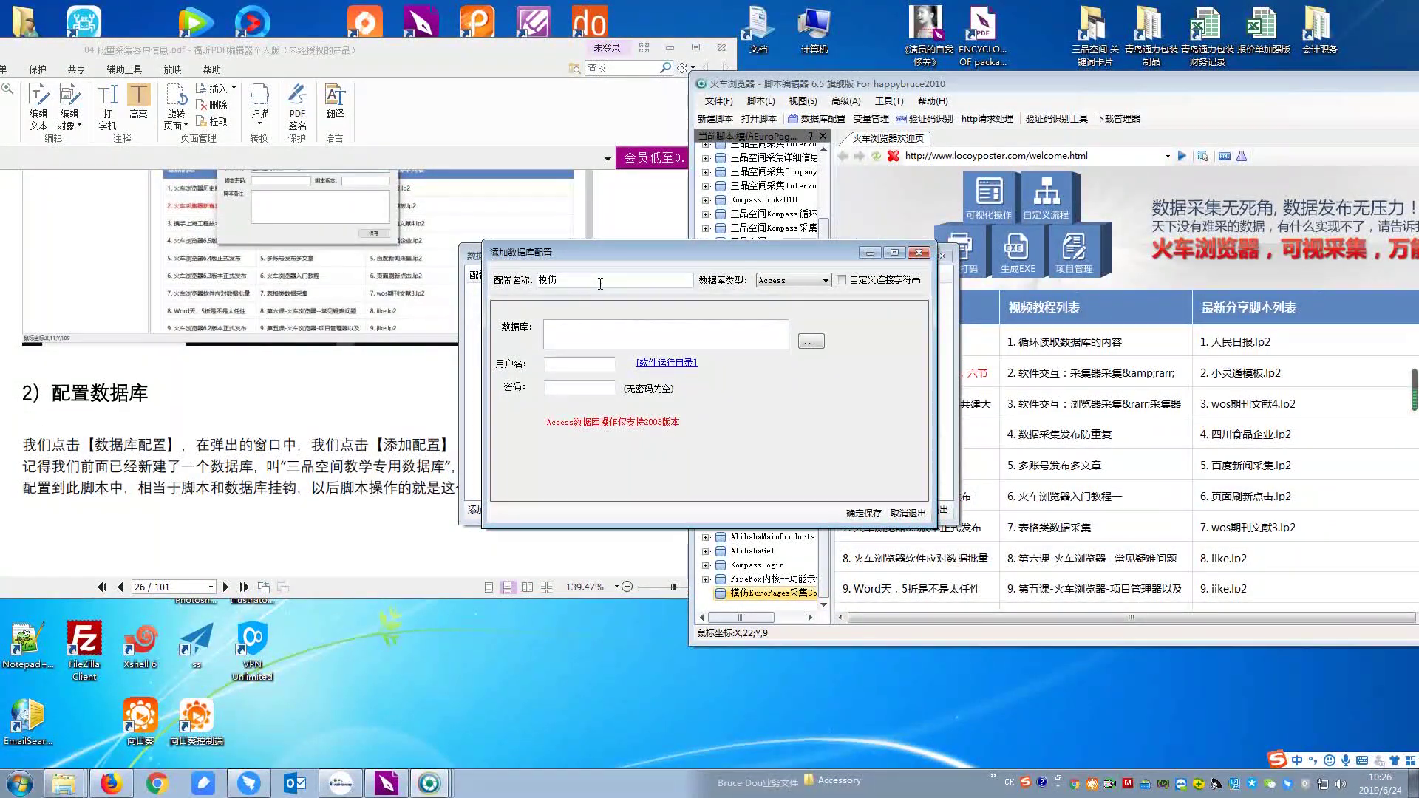
{"action": "type", "text": "Europage"}
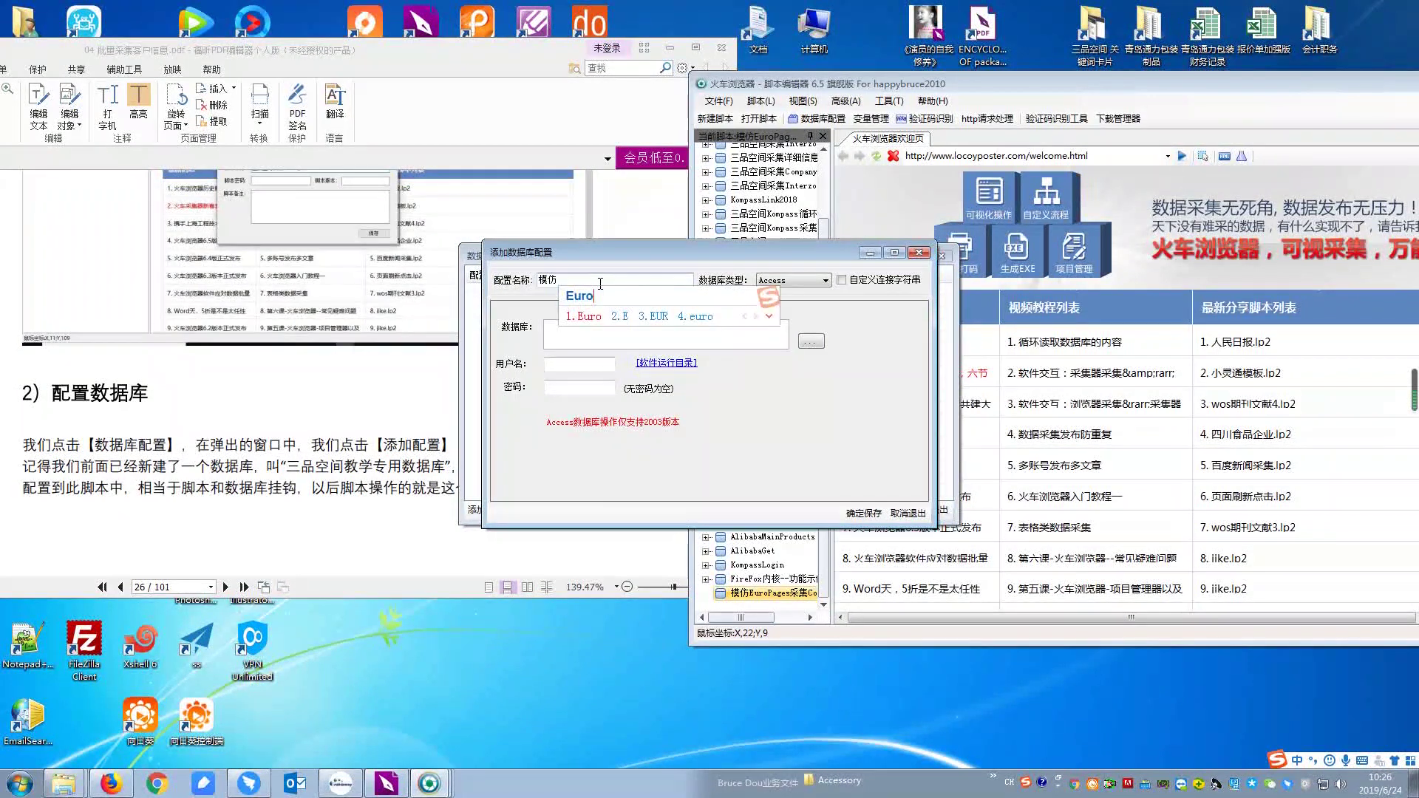
{"action": "type", "text": "s"}
{"action": "key", "text": "Return"}
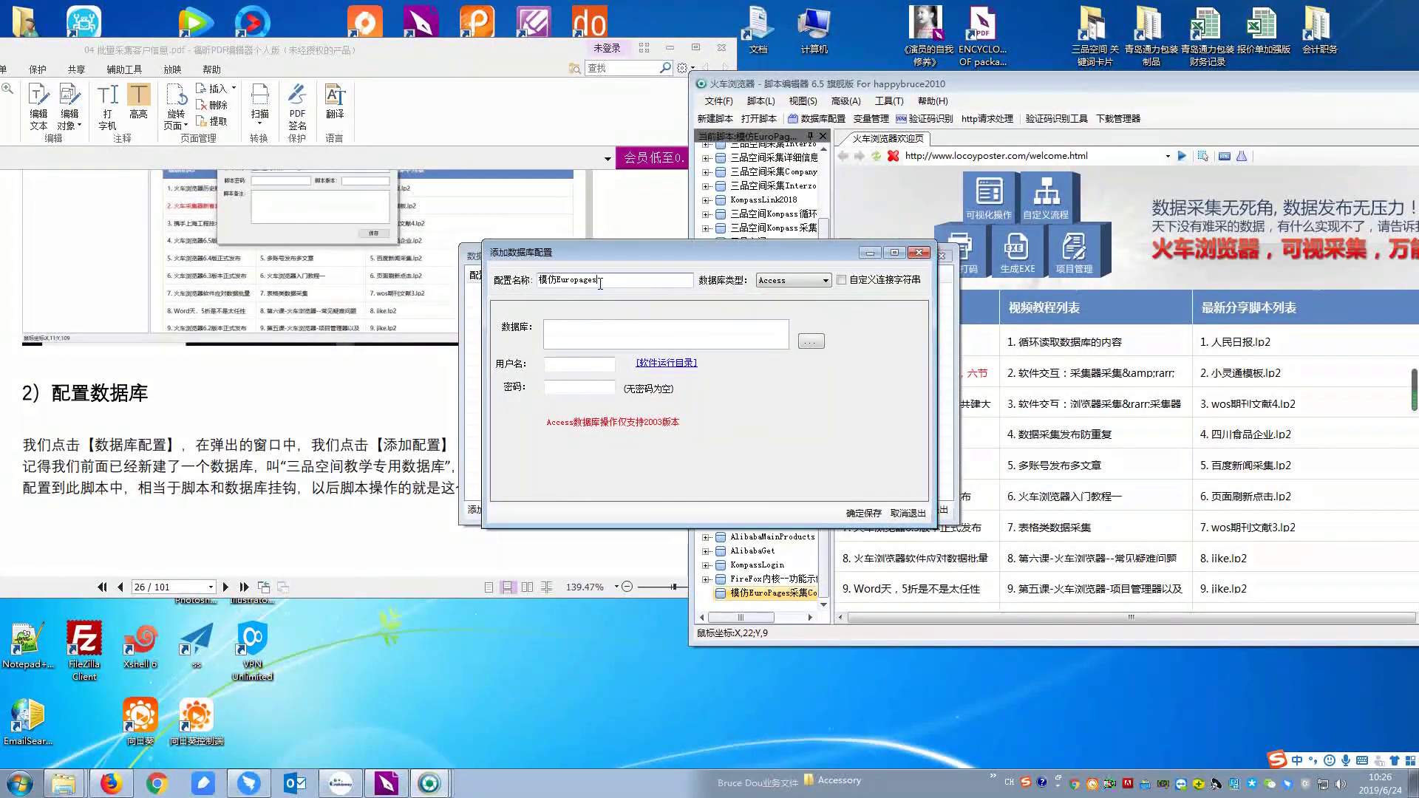
Set the database type of the 模仿Europages configuration to Sqlite.
{"action": "left_click", "coordinate": [791, 280]}
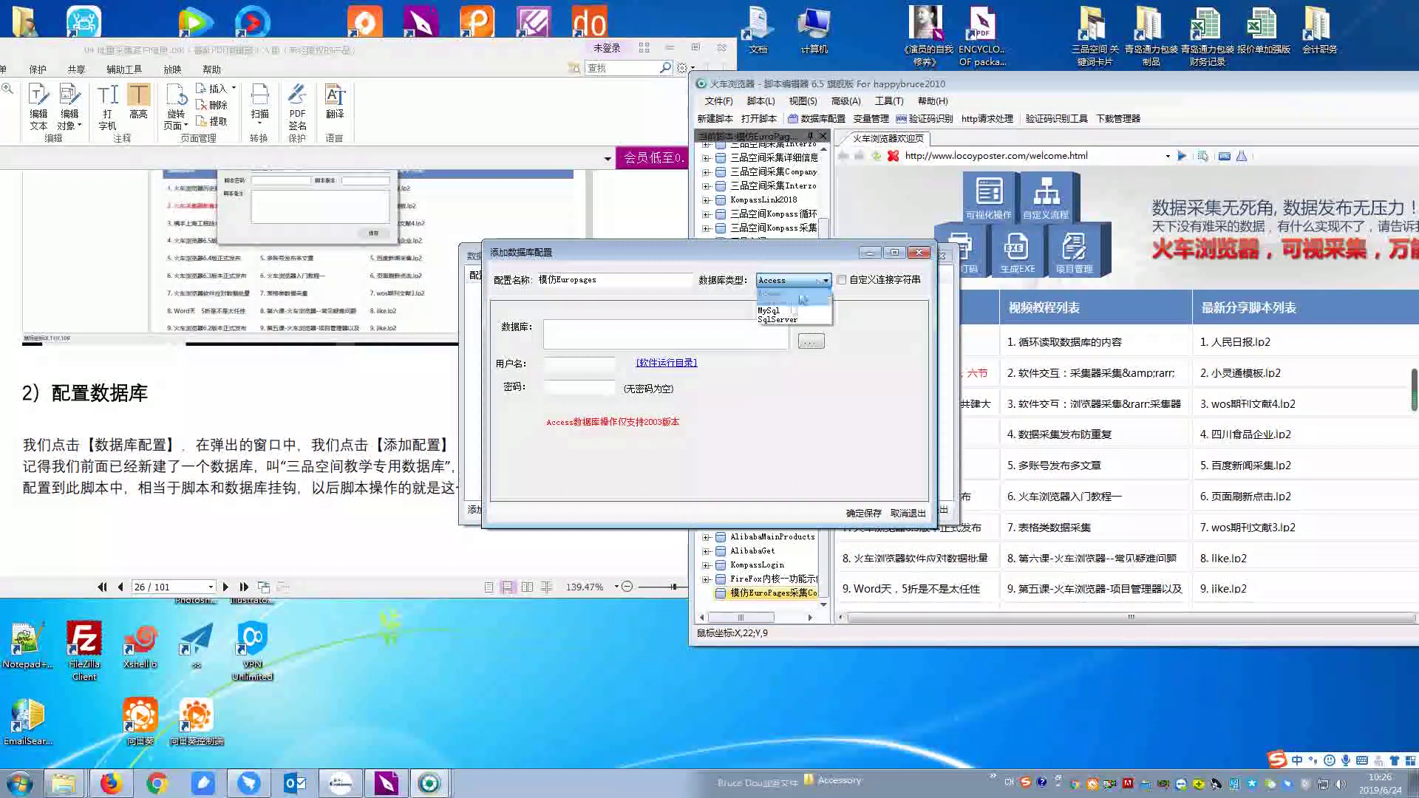
{"action": "left_click", "coordinate": [769, 301]}
{"action": "left_click", "coordinate": [584, 330]}
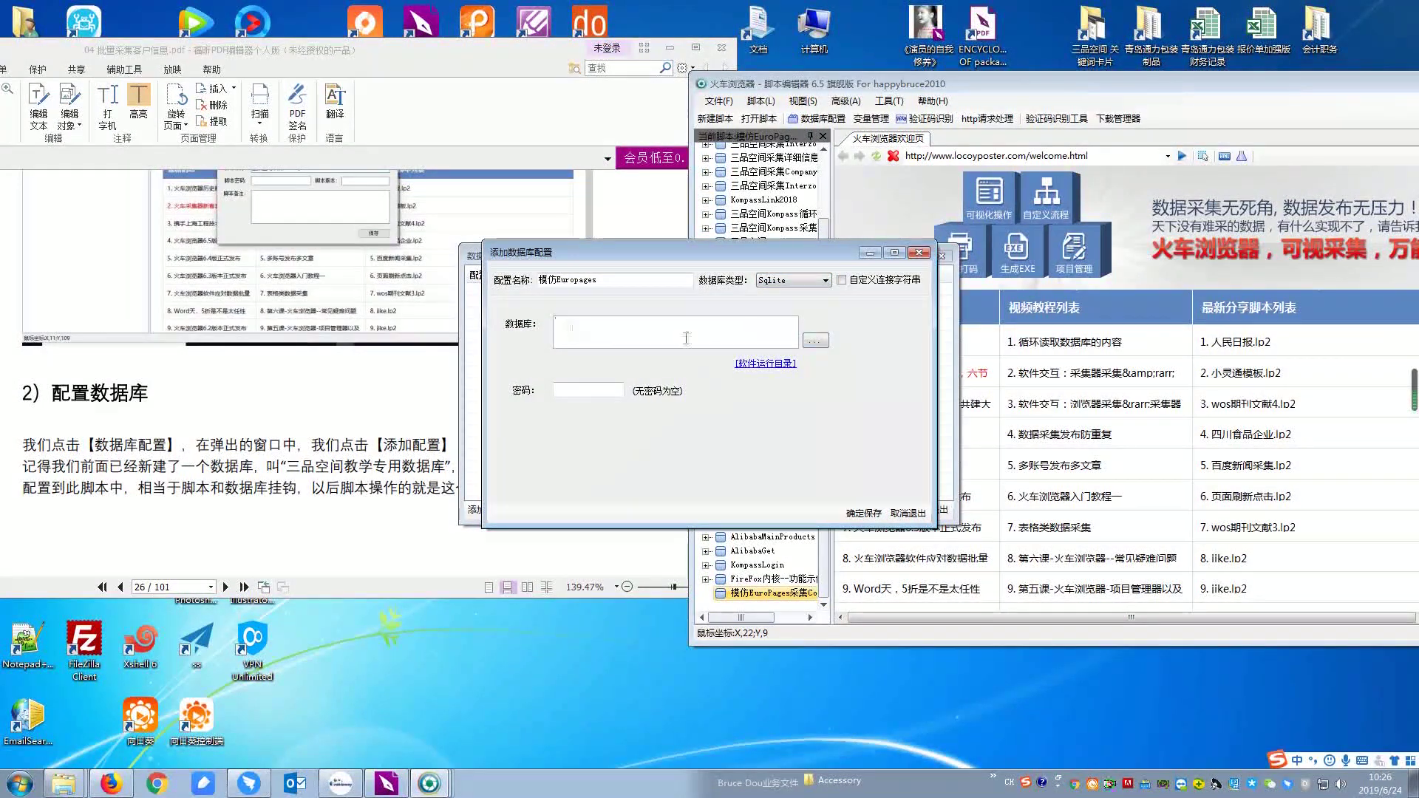
Choose 三品空间教学专用数据库.db3 from D:\huoche\db as the configuration's database file.
{"action": "left_click", "coordinate": [817, 341]}
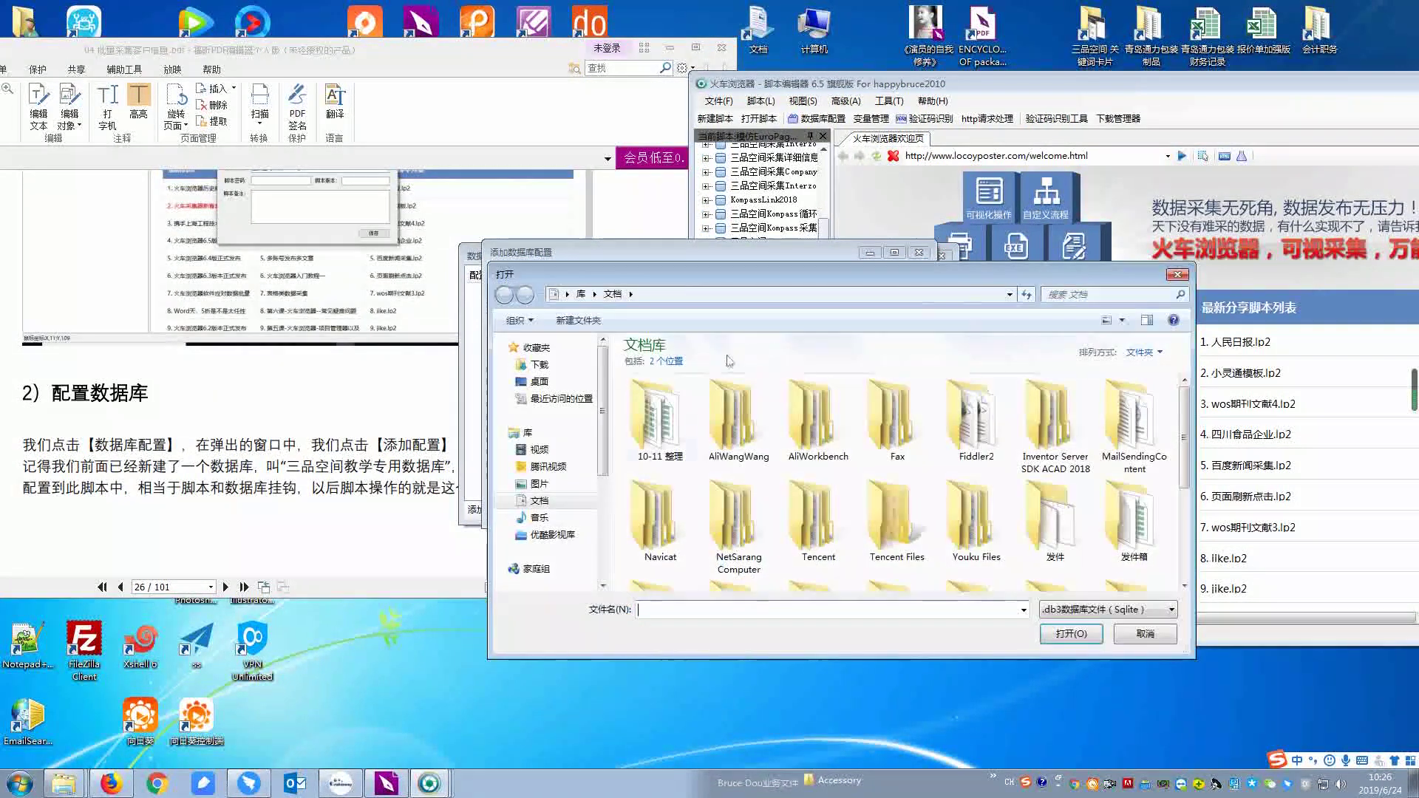
{"action": "scroll", "coordinate": [604, 479], "scroll_direction": "down", "scroll_amount": 3}
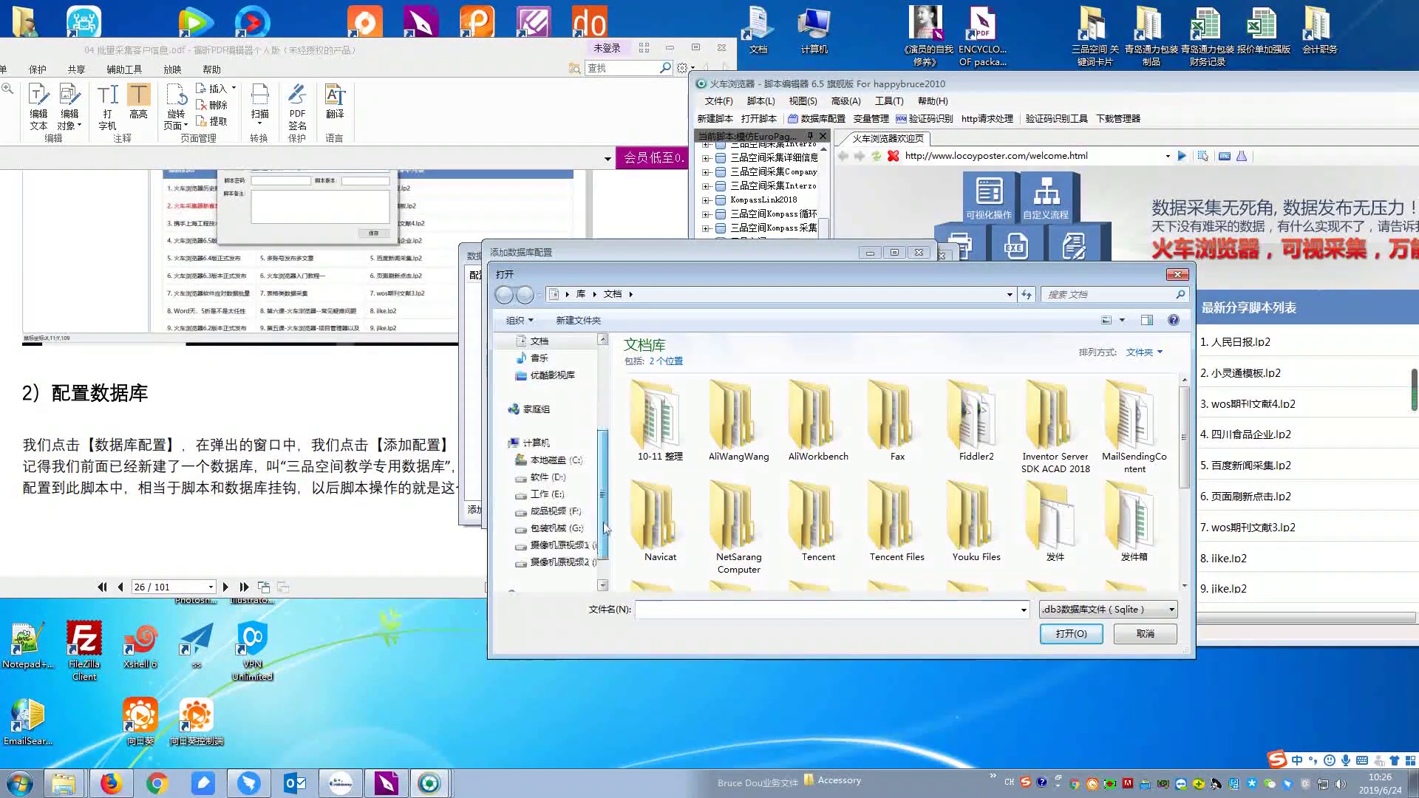
{"action": "left_click", "coordinate": [555, 495]}
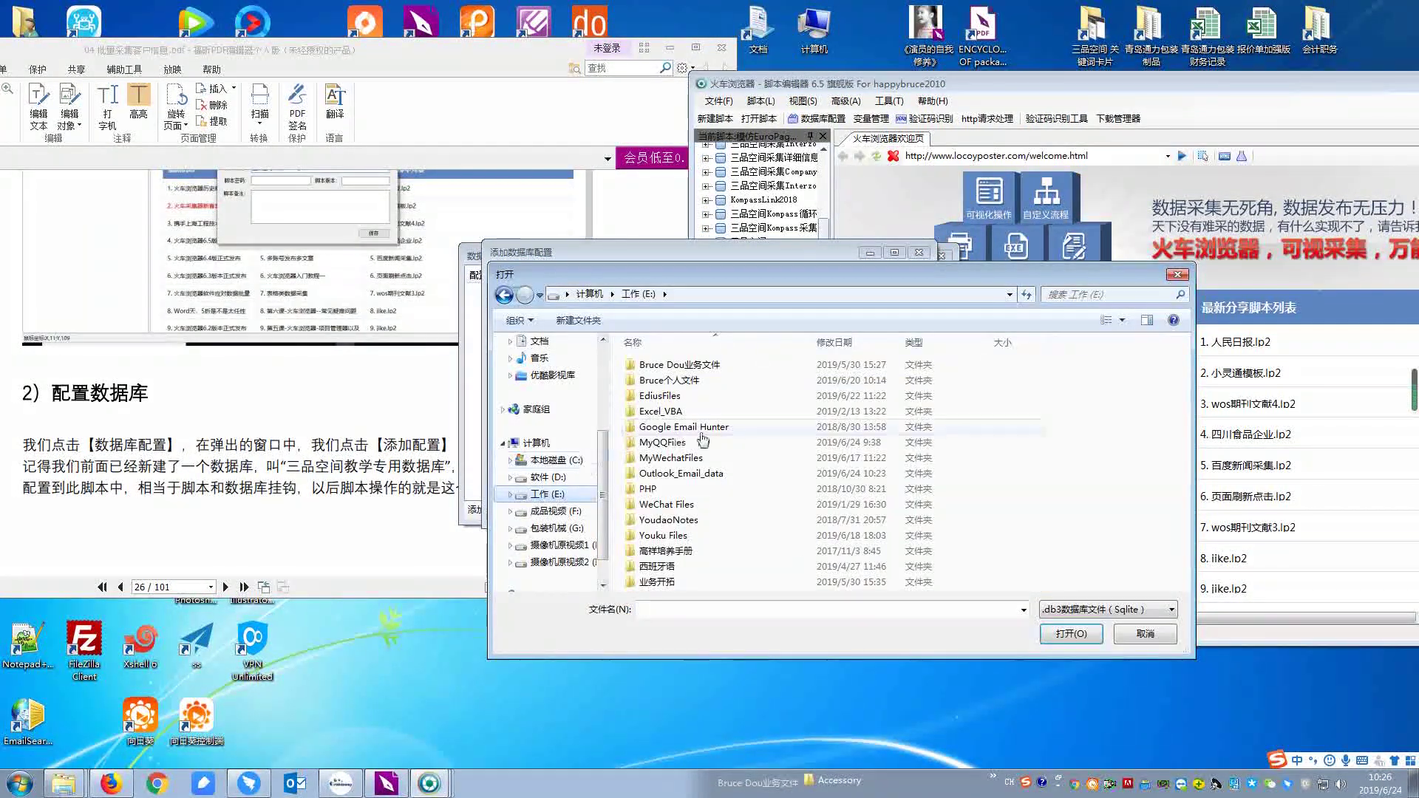
{"action": "left_click", "coordinate": [549, 477]}
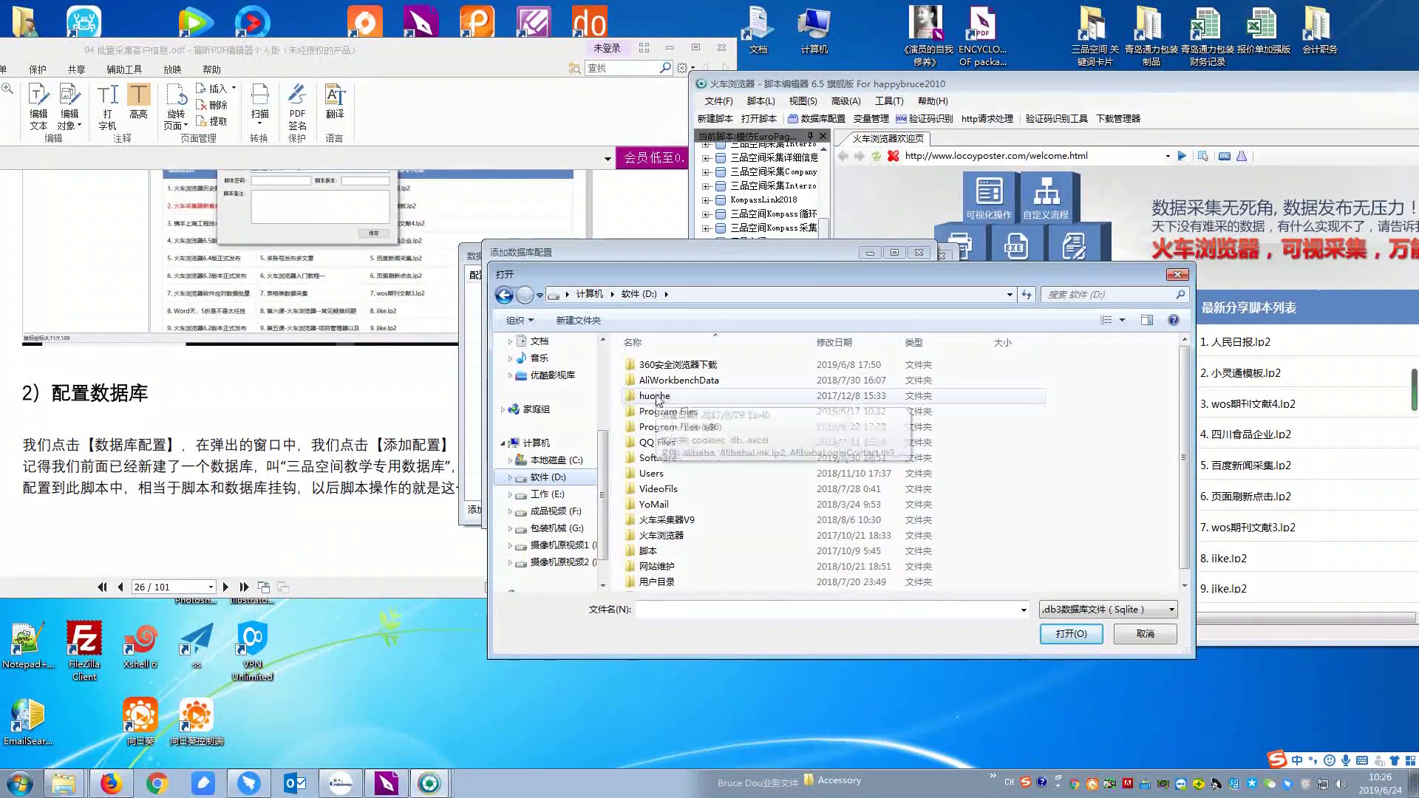
{"action": "double_click", "coordinate": [656, 397]}
{"action": "double_click", "coordinate": [651, 380]}
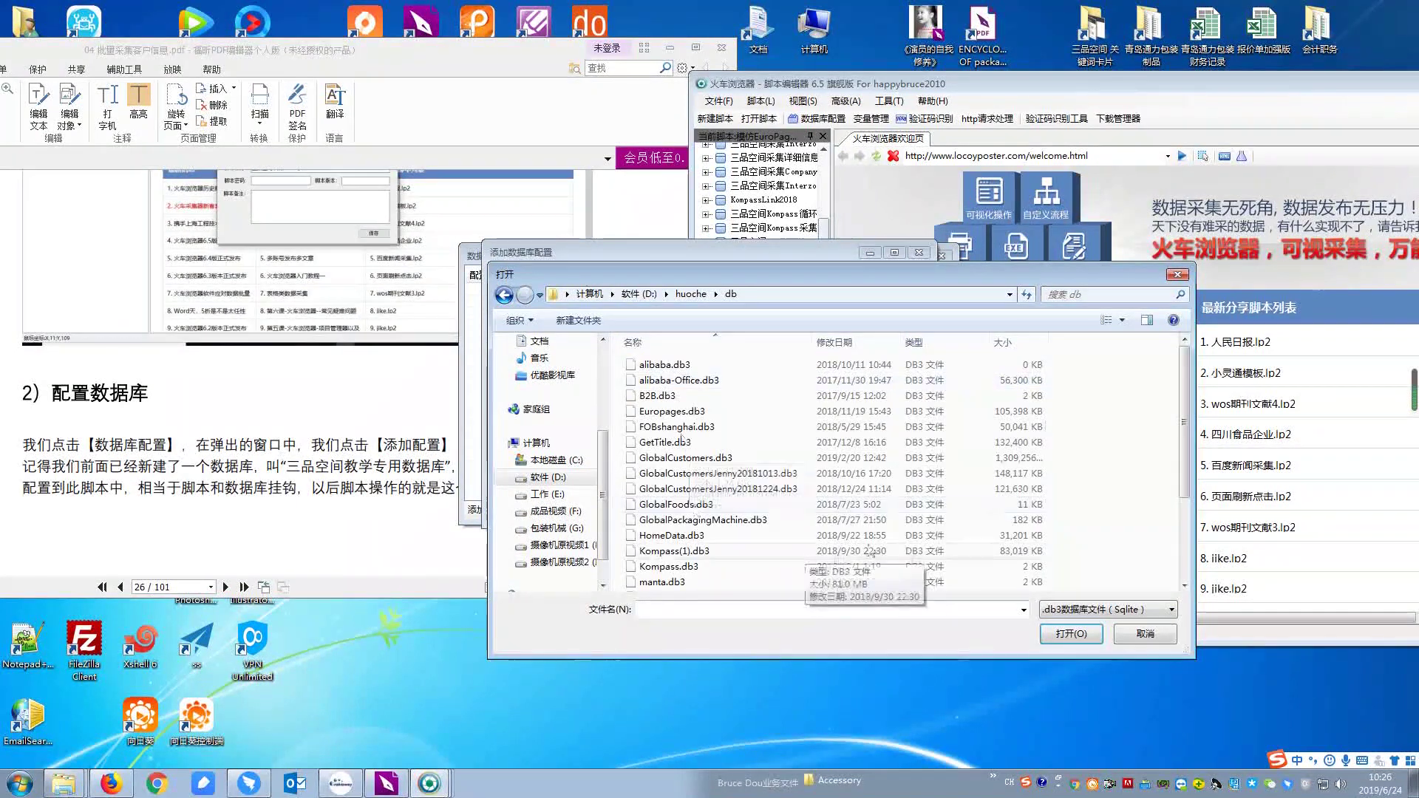
{"action": "scroll", "coordinate": [732, 547], "scroll_direction": "down", "scroll_amount": 3}
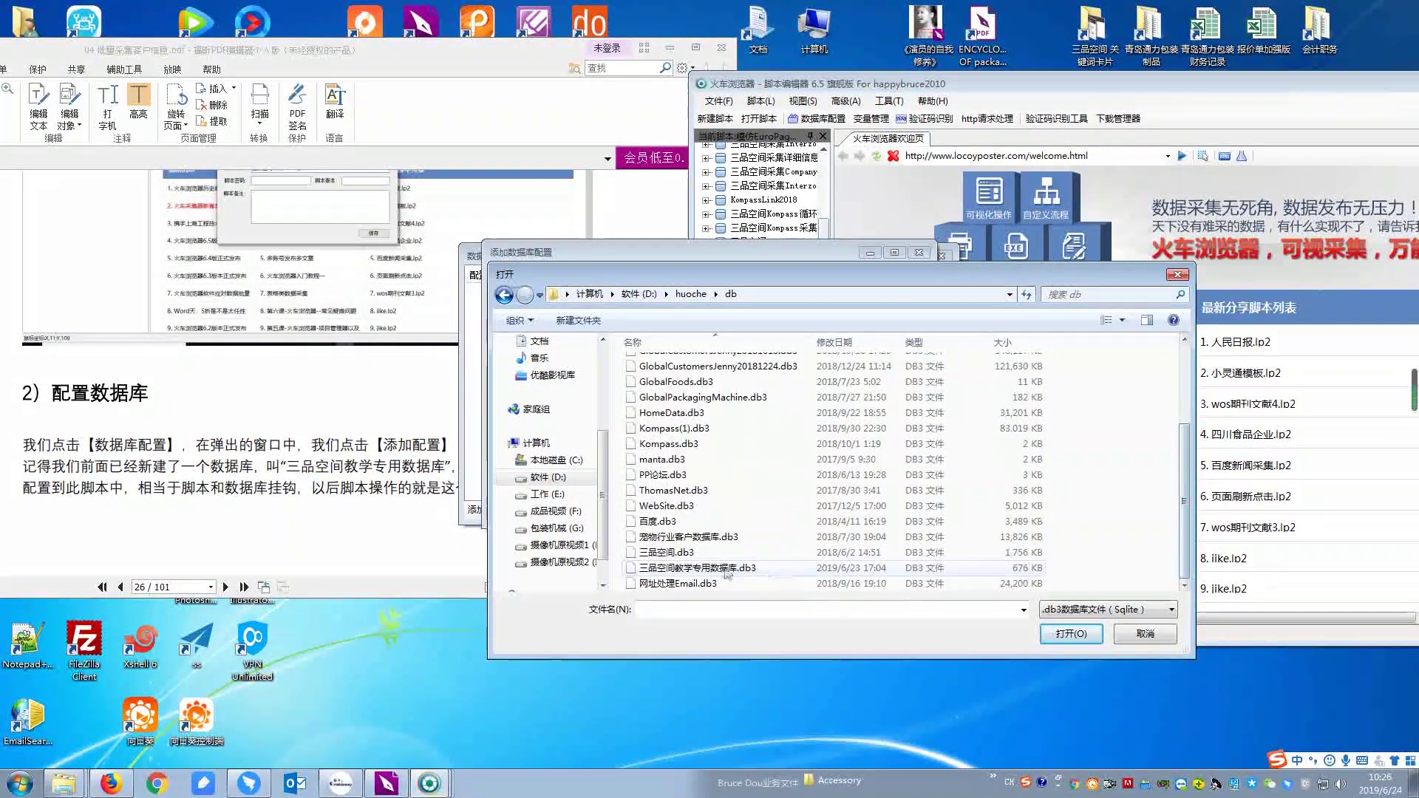
{"action": "left_click", "coordinate": [769, 570]}
{"action": "left_click", "coordinate": [1057, 635]}
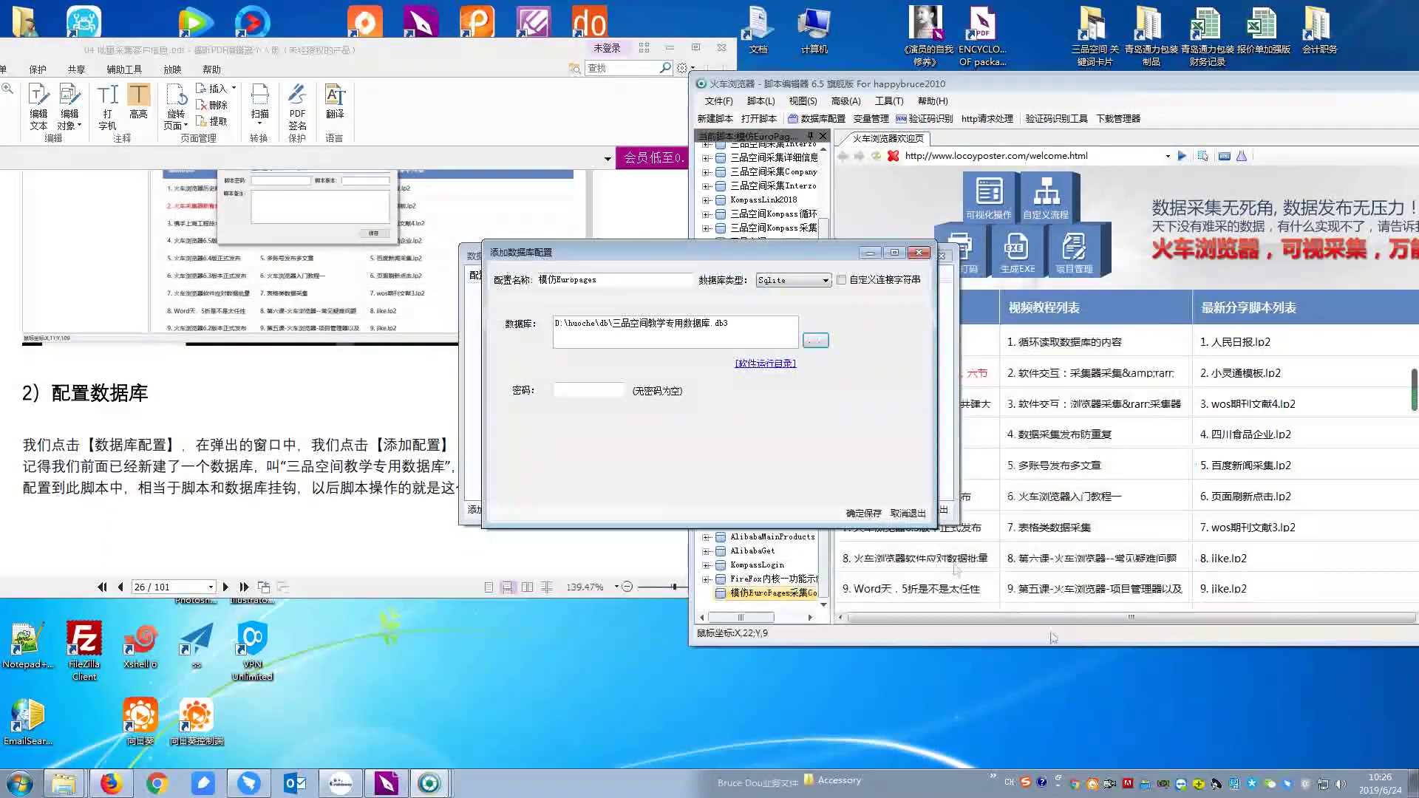
Save the 模仿Europages database configuration and close the database configuration list.
{"action": "left_click", "coordinate": [864, 514]}
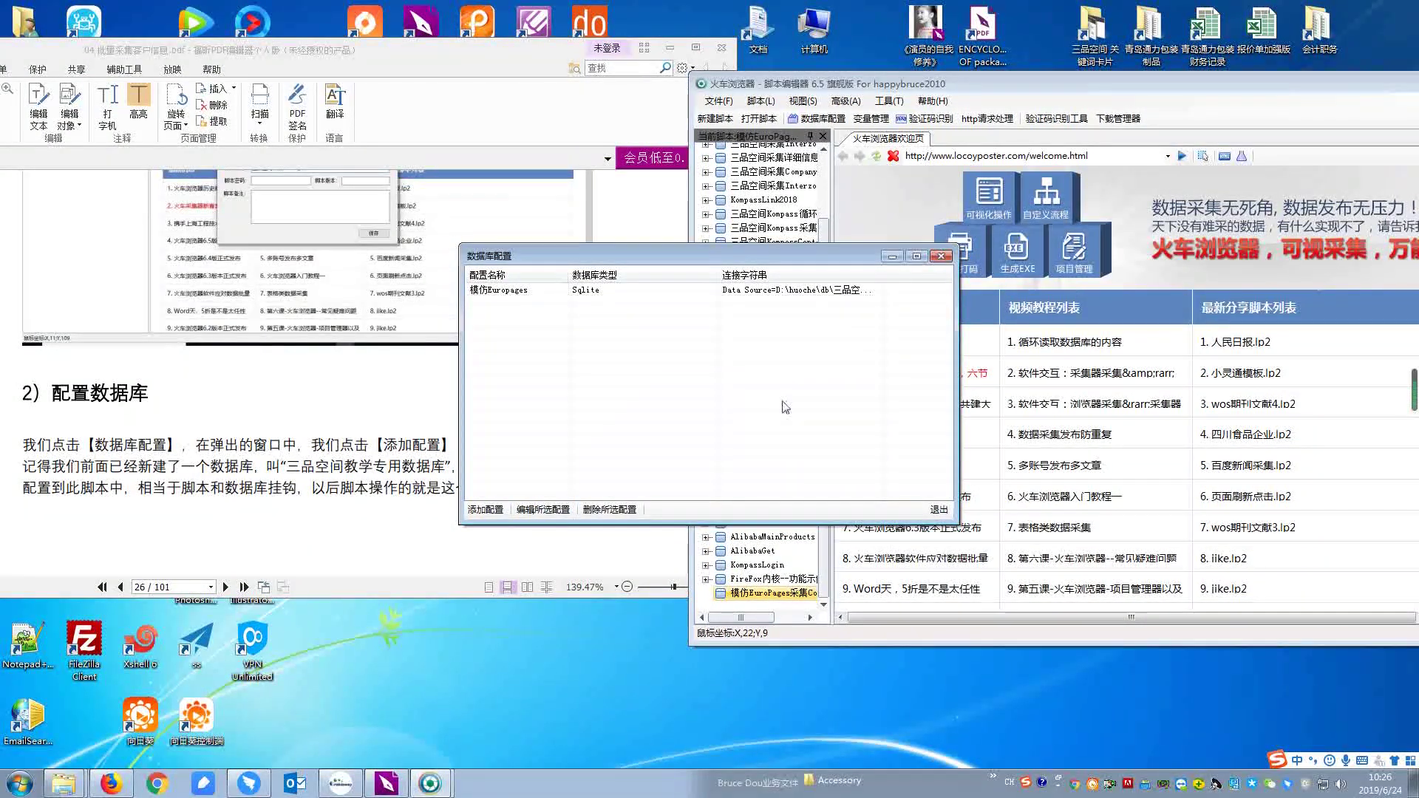
{"action": "left_click_drag", "start_coordinate": [582, 264], "coordinate": [701, 303]}
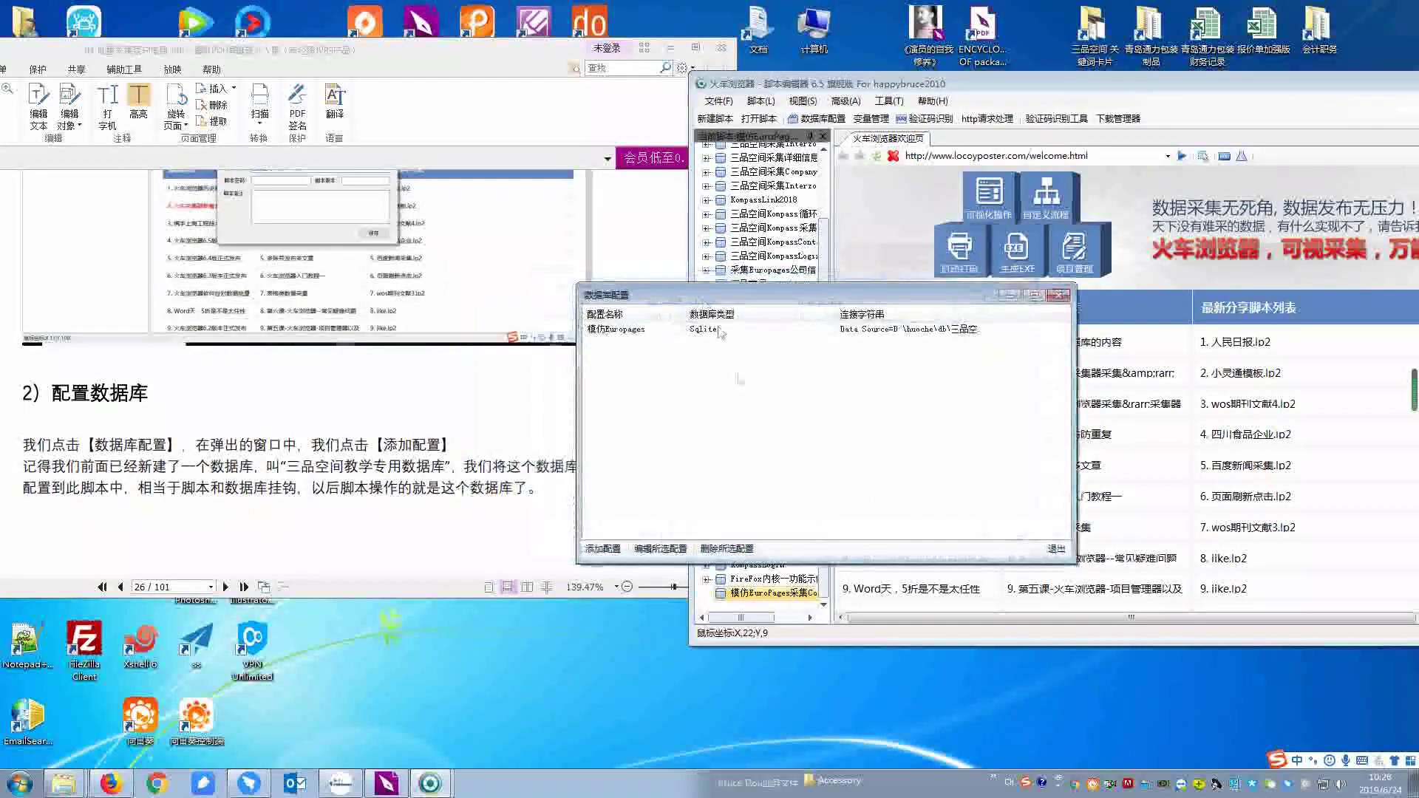
{"action": "left_click", "coordinate": [1057, 550]}
Read through the rest of the 配置数据库 instructions in the PDF guide up to section 3) 脚本采集 CompanyLink.
{"action": "left_click", "coordinate": [388, 482]}
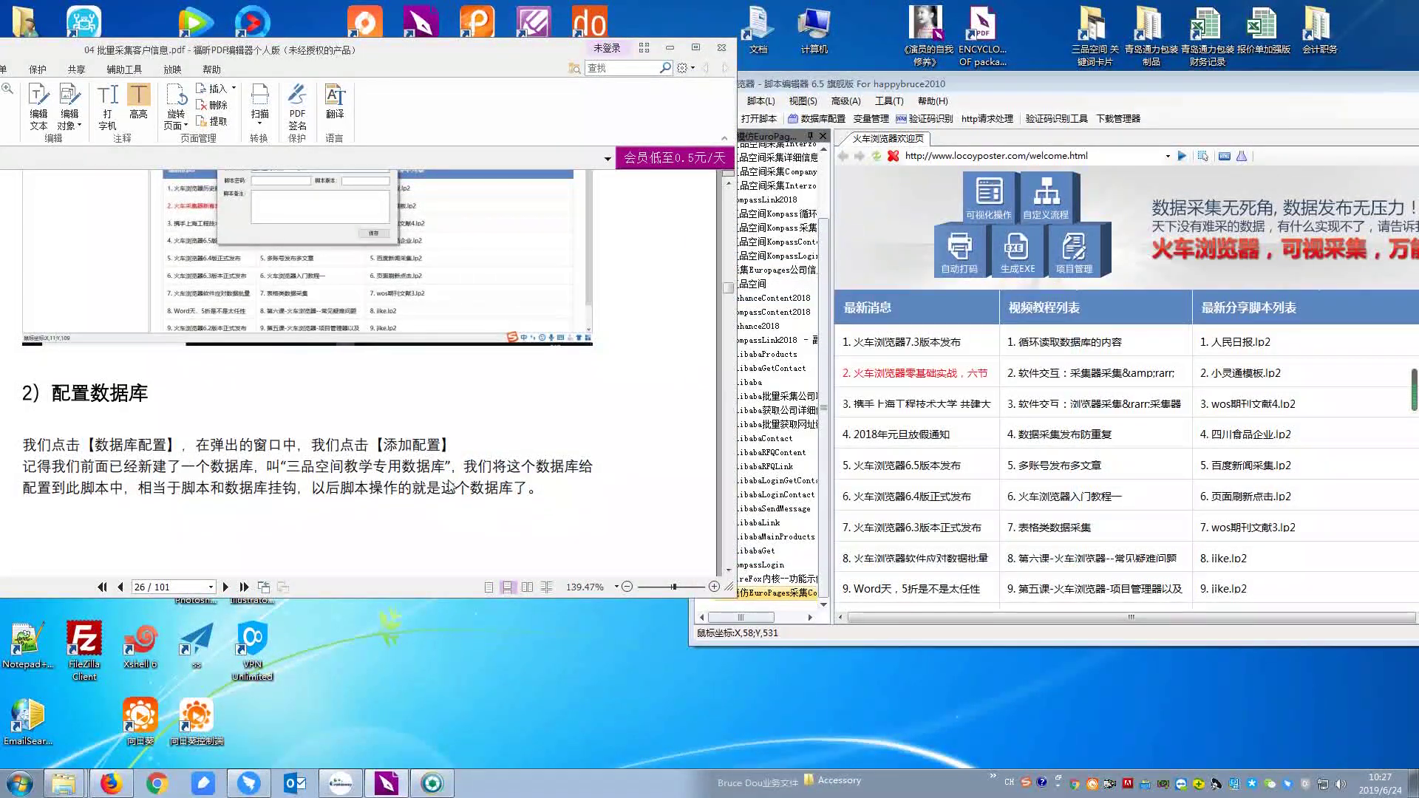
{"action": "scroll", "coordinate": [388, 482], "scroll_direction": "down", "scroll_amount": 5}
{"action": "scroll", "coordinate": [388, 482], "scroll_direction": "down", "scroll_amount": 6}
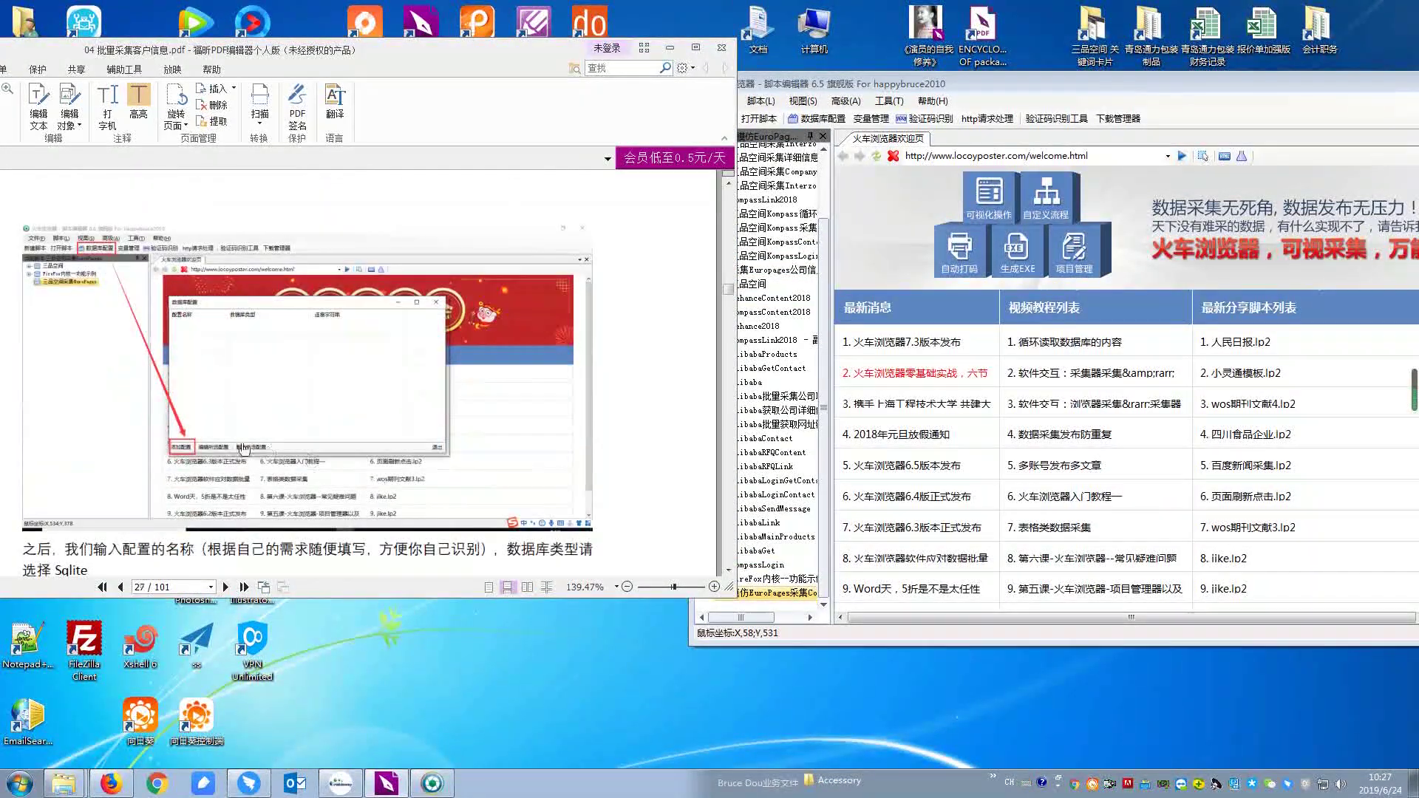
{"action": "scroll", "coordinate": [268, 437], "scroll_direction": "down", "scroll_amount": 8}
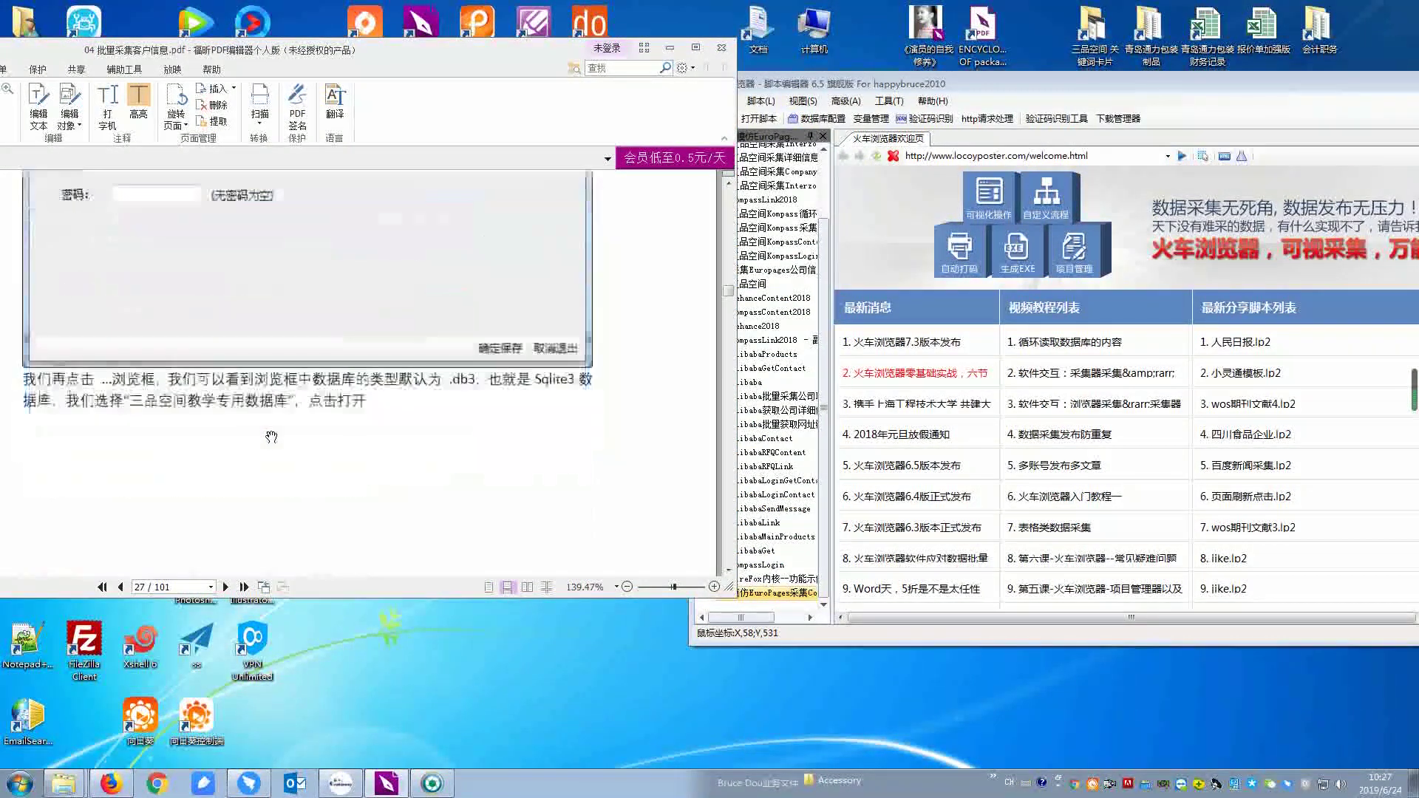
{"action": "scroll", "coordinate": [294, 432], "scroll_direction": "down", "scroll_amount": 8}
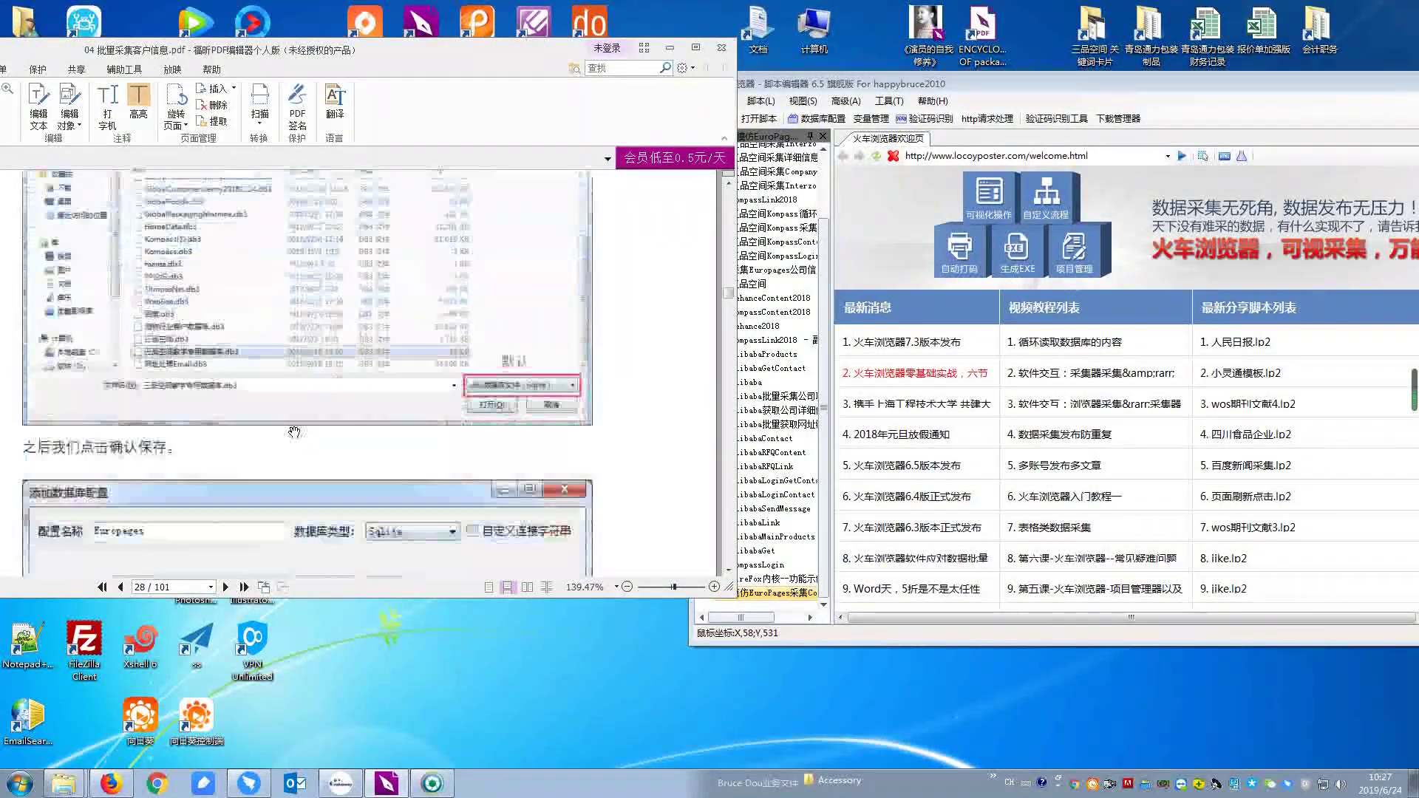
{"action": "scroll", "coordinate": [294, 432], "scroll_direction": "down", "scroll_amount": 8}
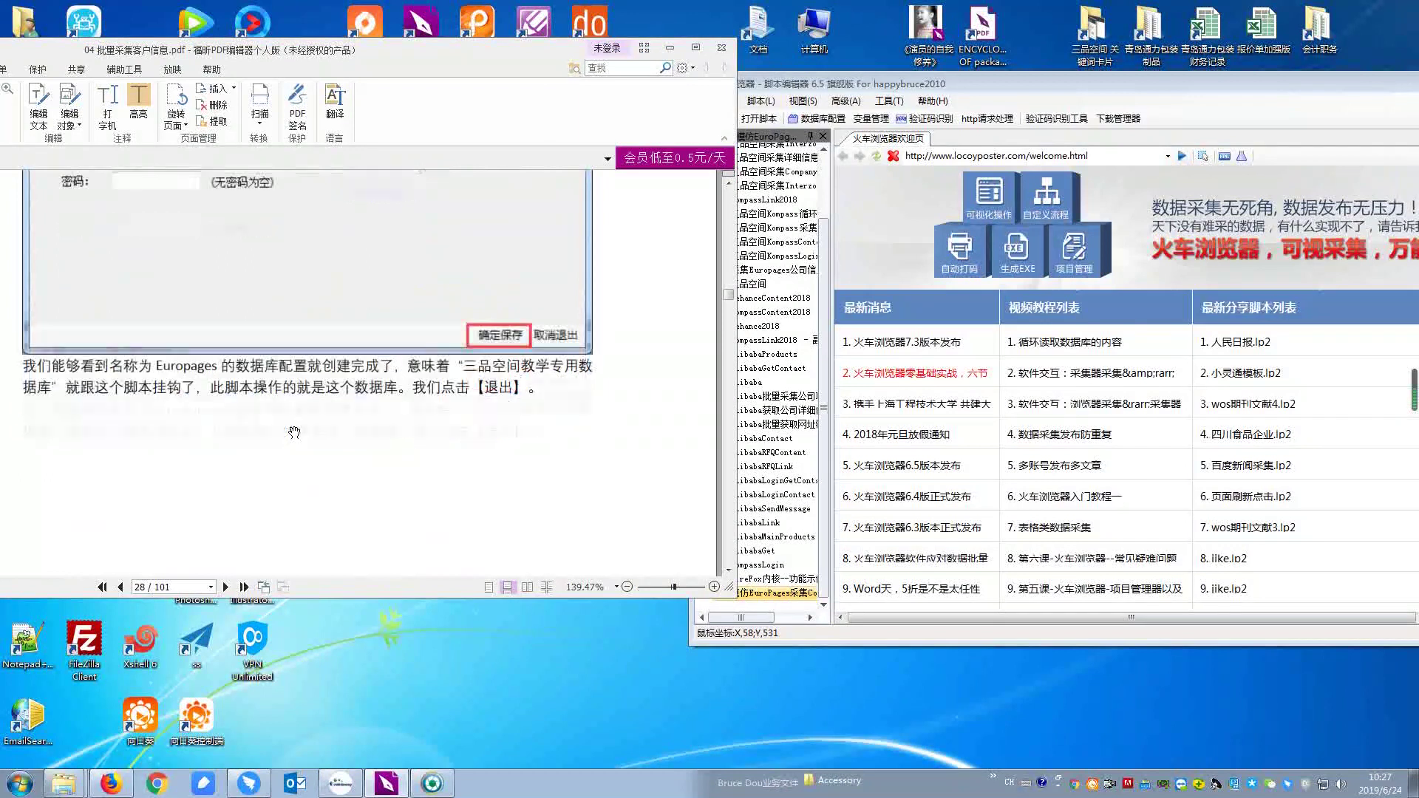
{"action": "scroll", "coordinate": [294, 432], "scroll_direction": "down", "scroll_amount": 8}
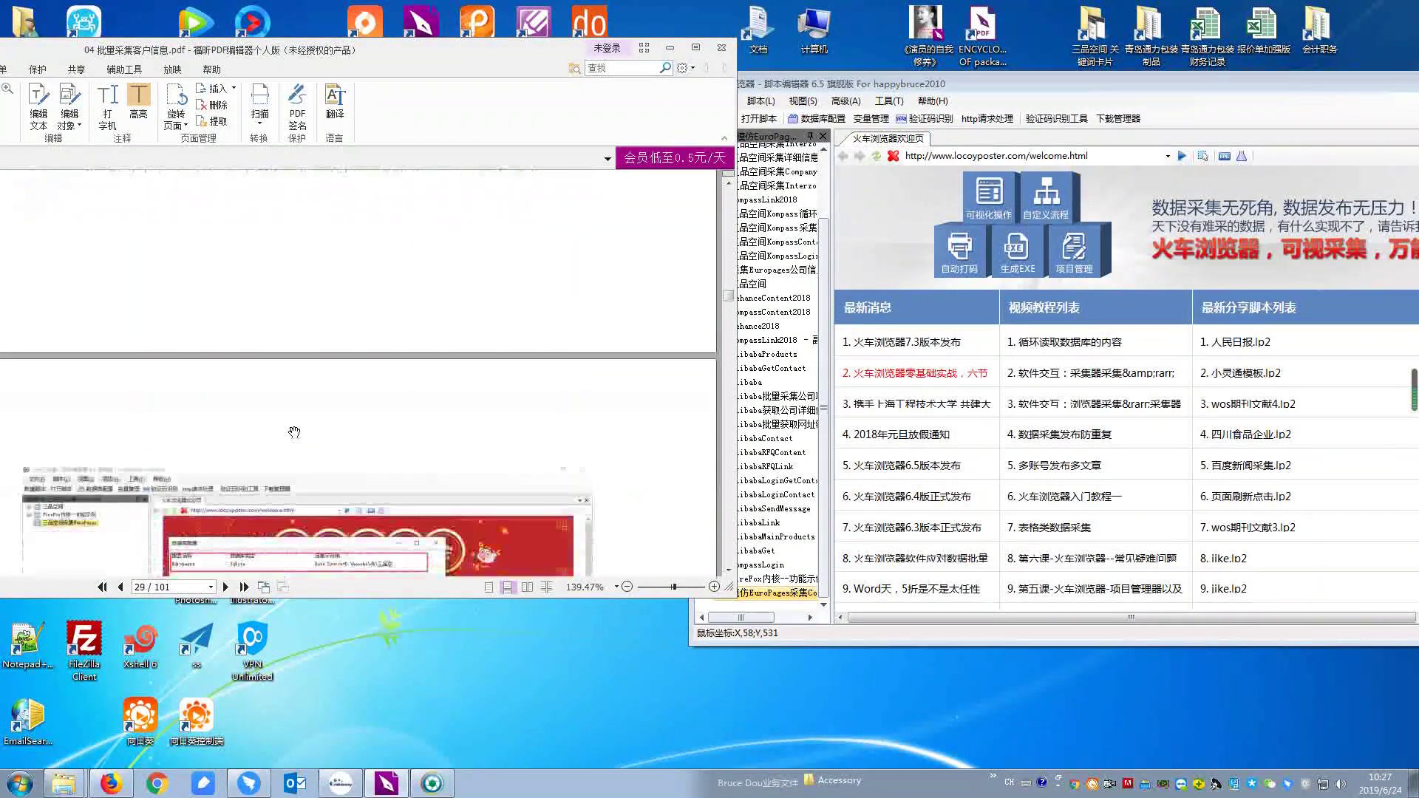
{"action": "scroll", "coordinate": [295, 433], "scroll_direction": "down", "scroll_amount": 4}
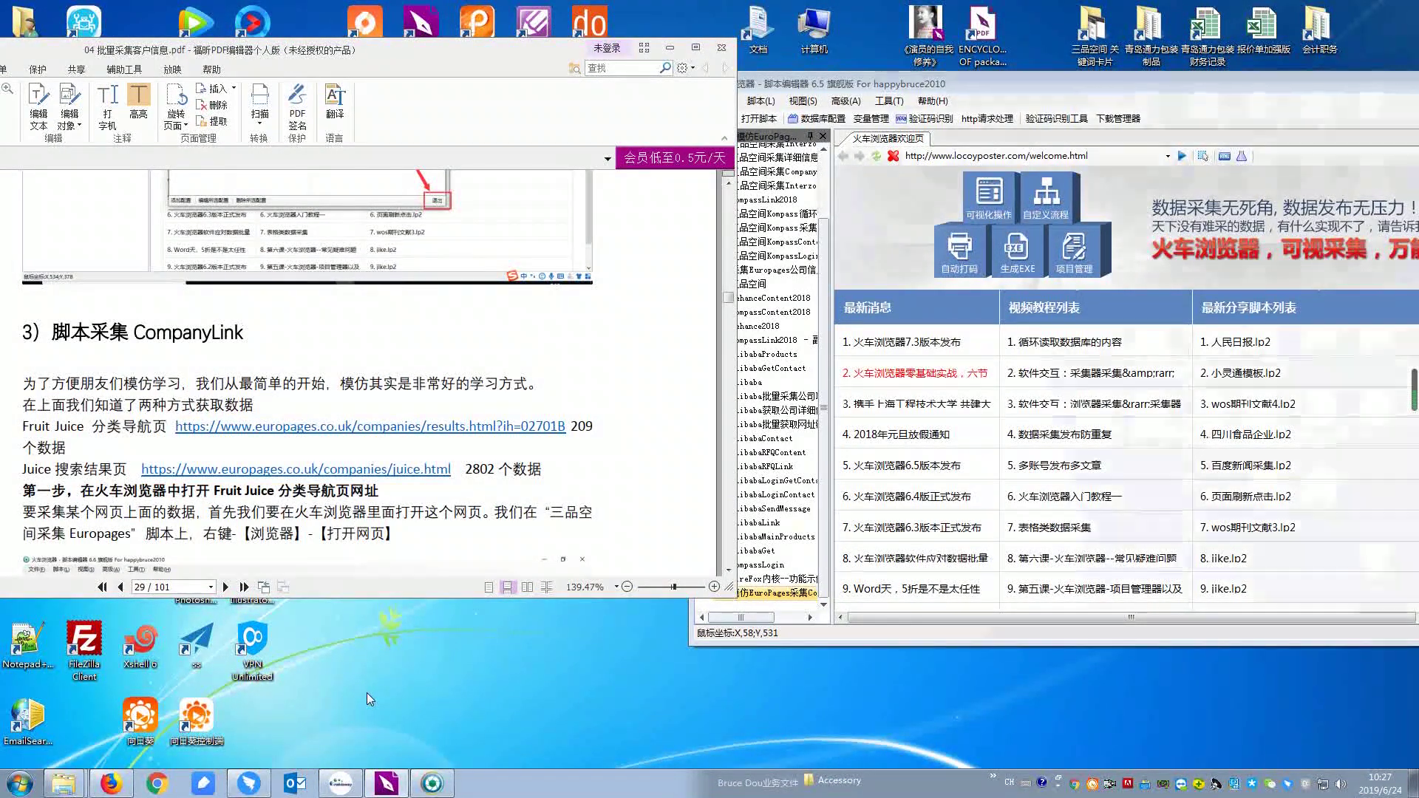
Open SQLiteStudio and examine the data rows of the EuroPagesCollect table in 三品空间教学专用数据库.
{"action": "key", "text": "super+d"}
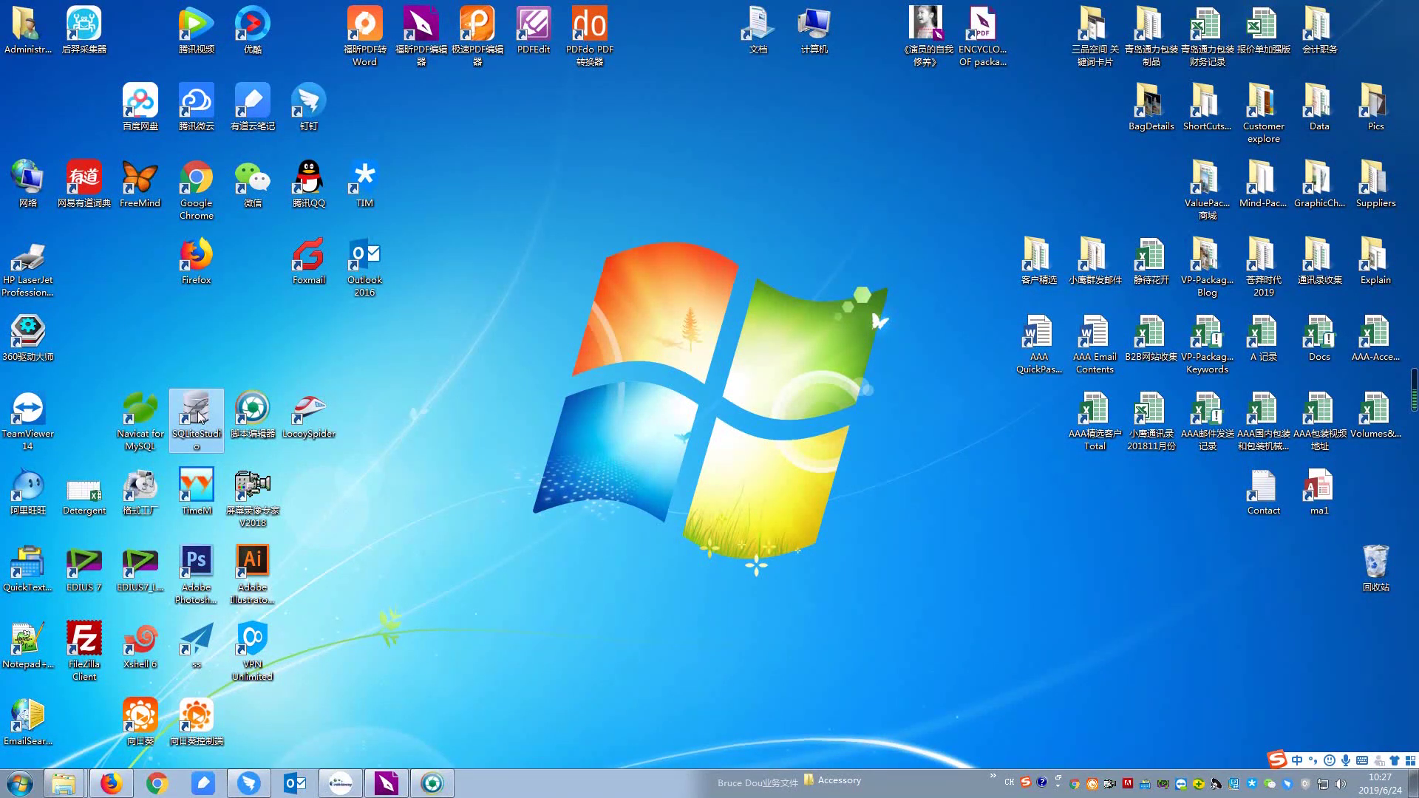
{"action": "double_click", "coordinate": [197, 414]}
{"action": "scroll", "coordinate": [308, 419], "scroll_direction": "down", "scroll_amount": 2}
{"action": "left_click", "coordinate": [239, 509]}
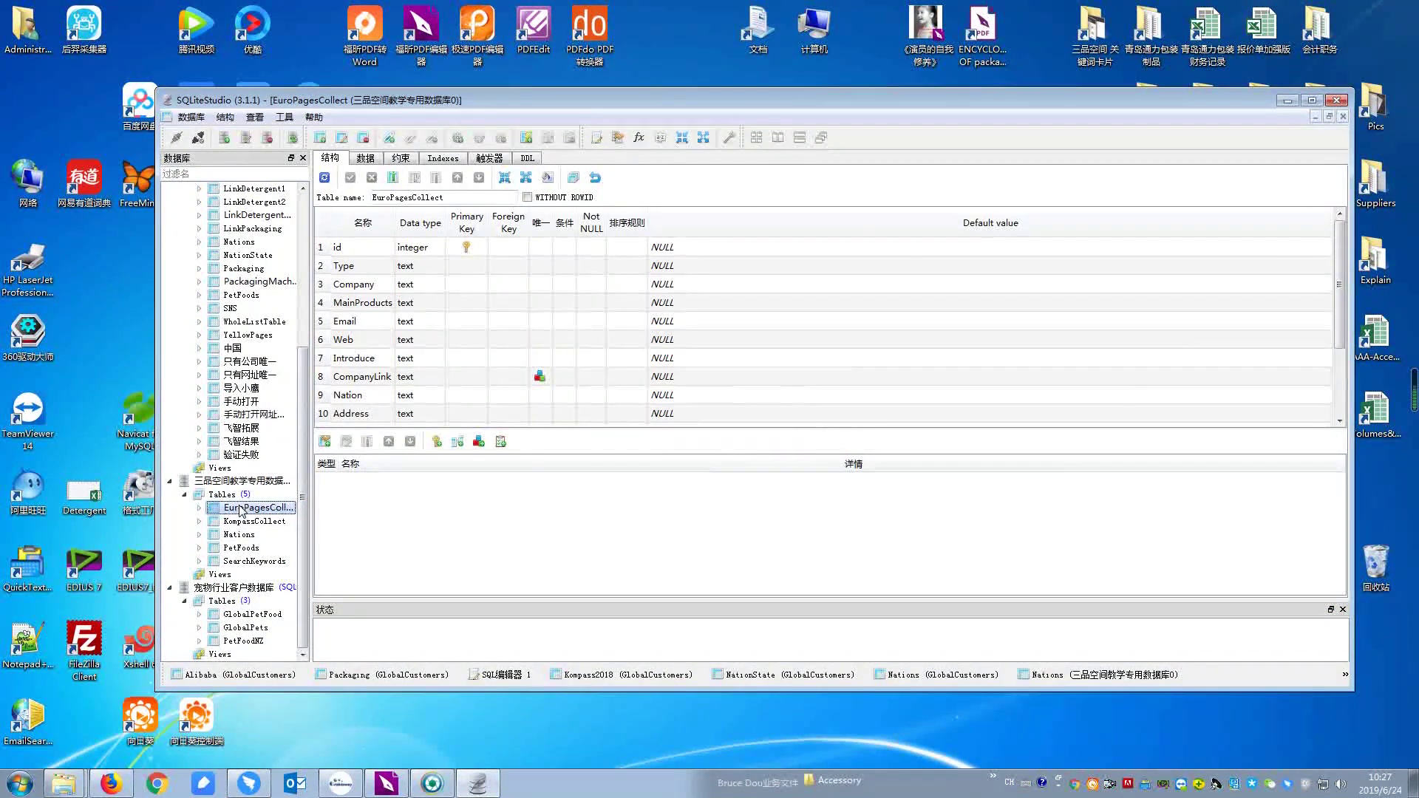
{"action": "left_click", "coordinate": [368, 158]}
{"action": "left_click", "coordinate": [543, 299]}
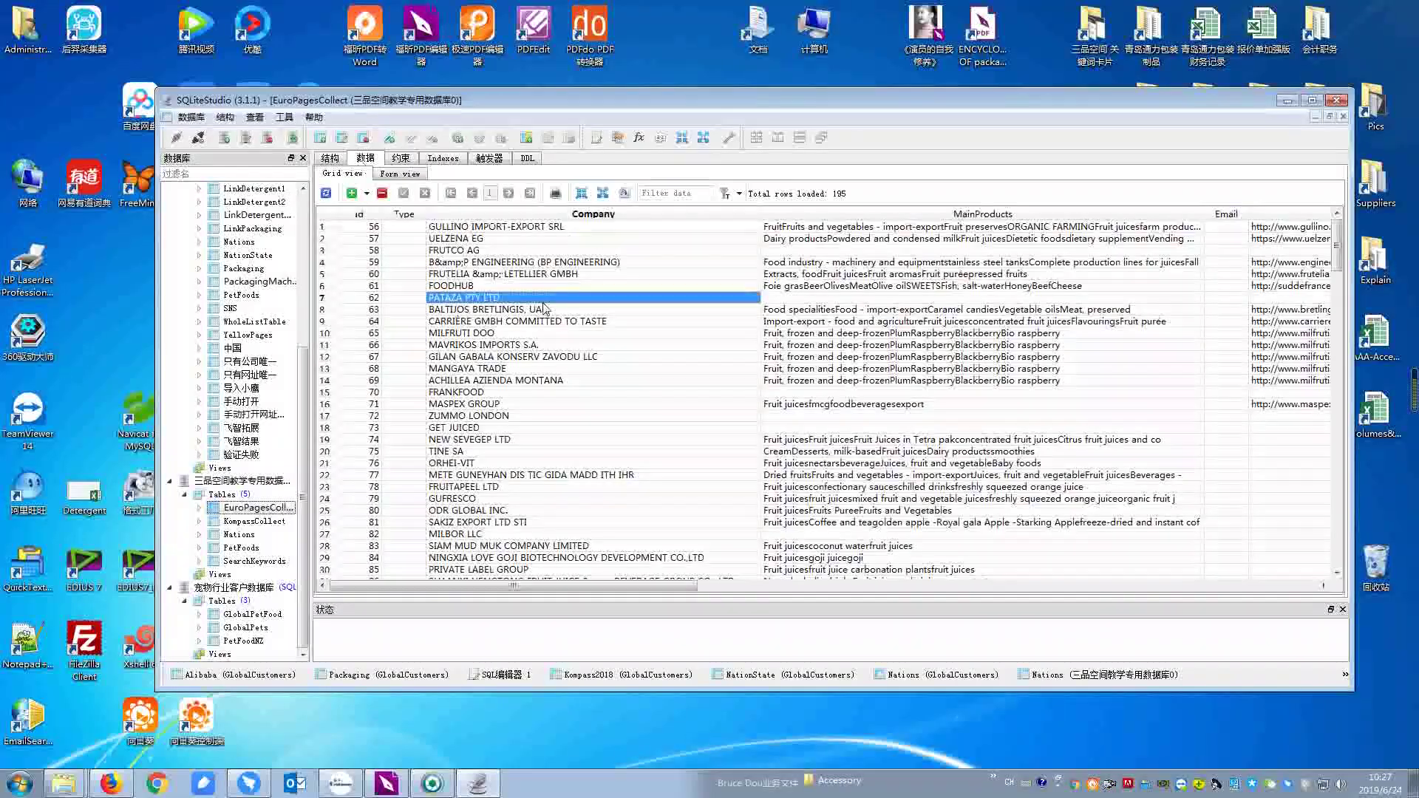
{"action": "scroll", "coordinate": [544, 308], "scroll_direction": "down", "scroll_amount": 14}
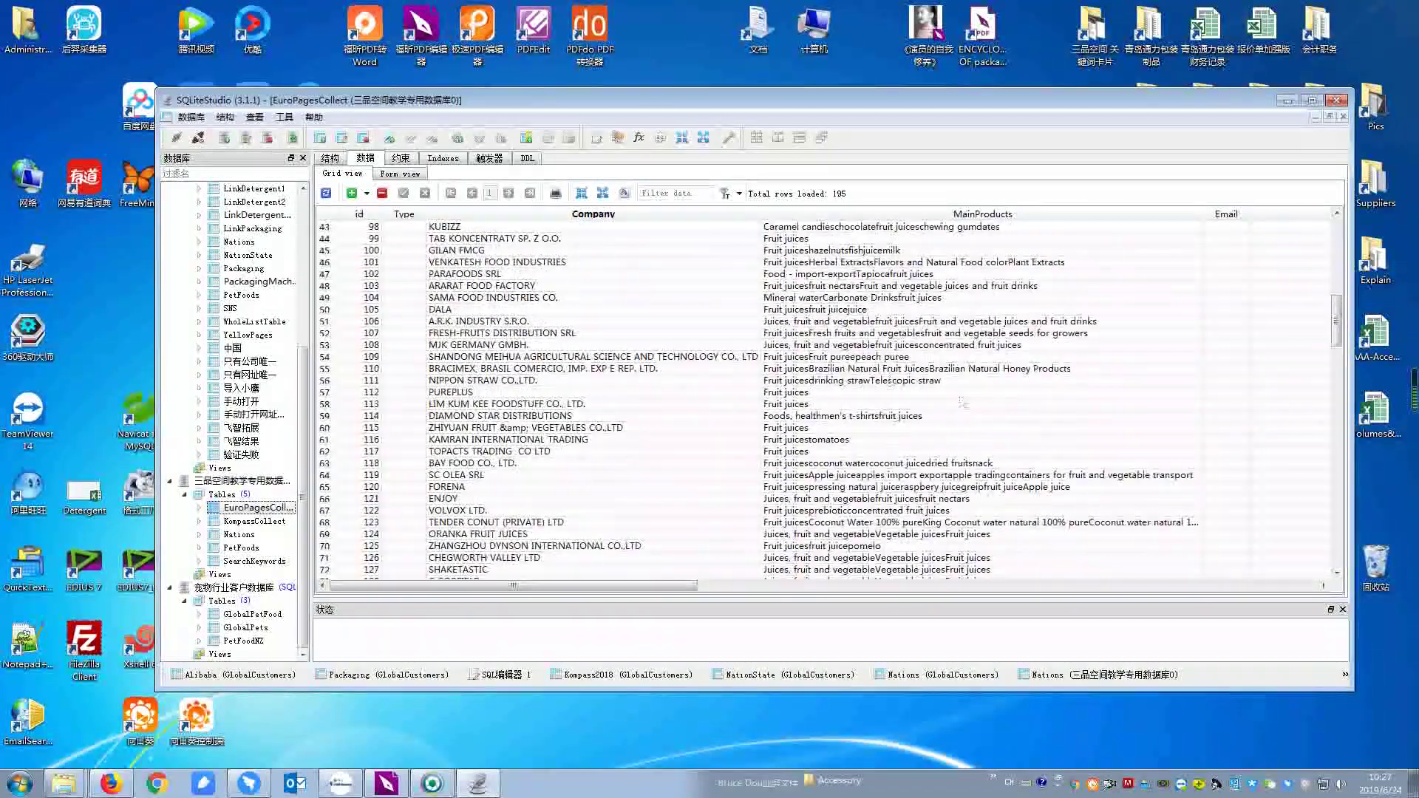
{"action": "mouse_move", "coordinate": [668, 589]}
{"action": "left_mouse_down"}
{"action": "mouse_move", "coordinate": [1203, 613]}
{"action": "mouse_move", "coordinate": [998, 586]}
{"action": "mouse_move", "coordinate": [650, 586]}
{"action": "left_mouse_up"}
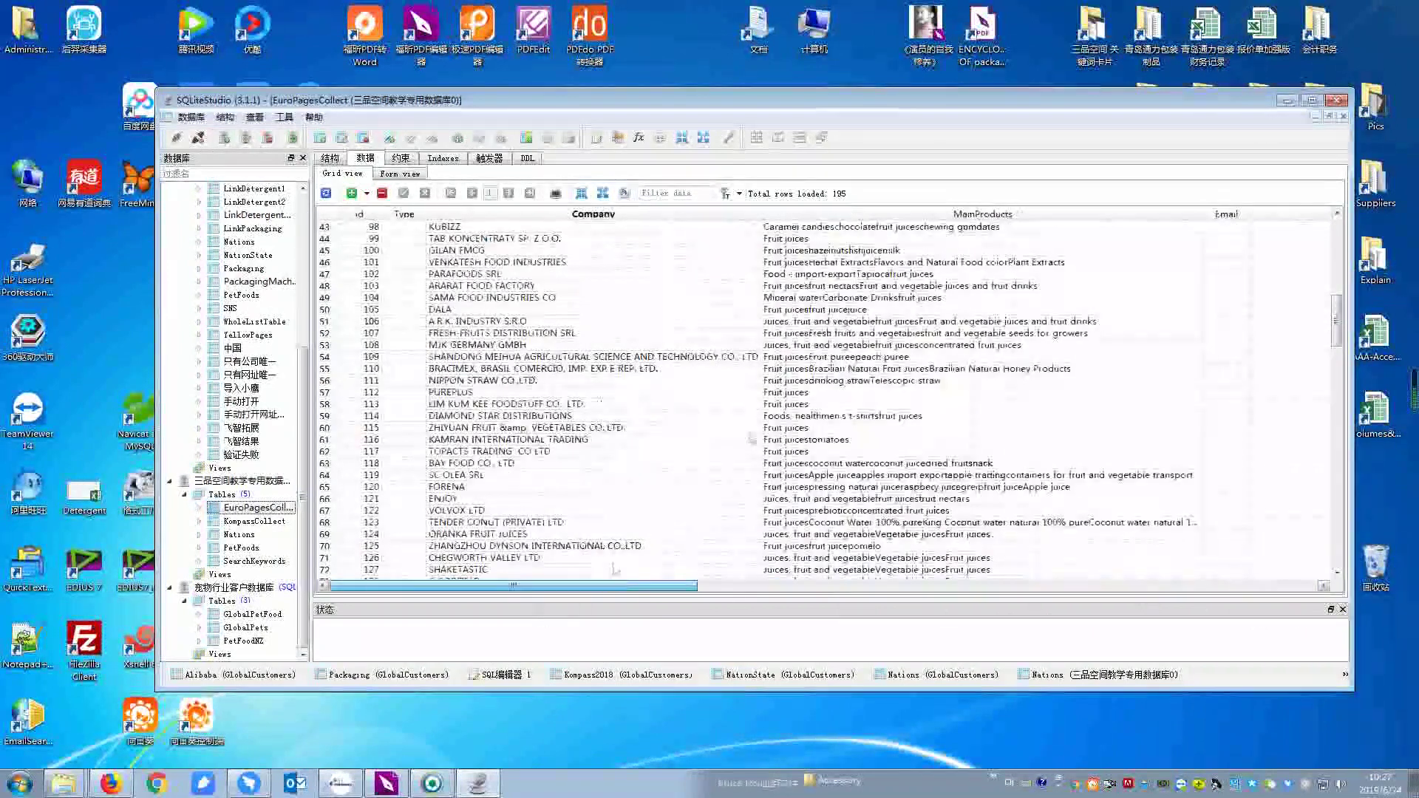
{"action": "scroll", "coordinate": [765, 427], "scroll_direction": "down", "scroll_amount": 7}
{"action": "scroll", "coordinate": [765, 427], "scroll_direction": "down", "scroll_amount": 3}
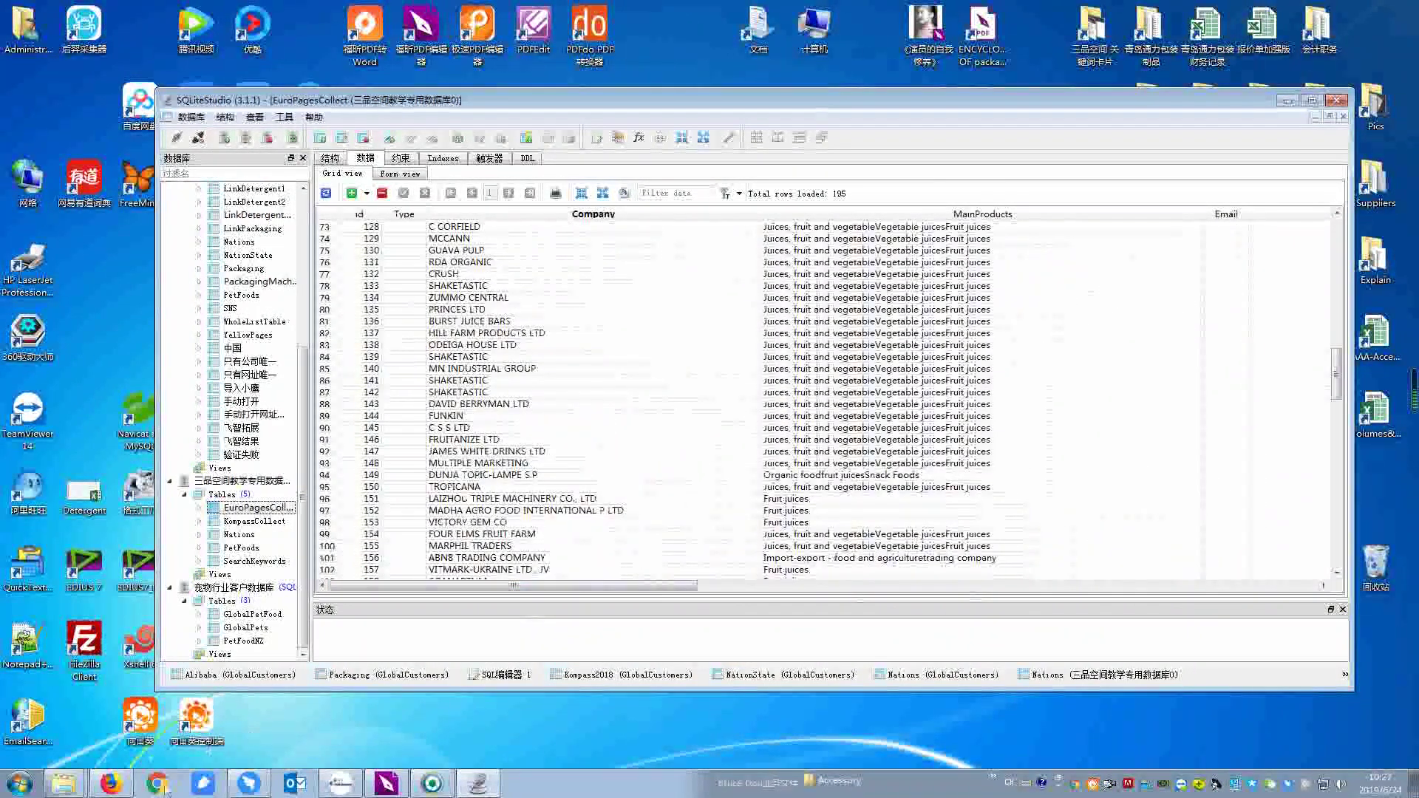
Bring the PDF guide and the script editor back to the front and minimise the Firefox window.
{"action": "left_click", "coordinate": [113, 785]}
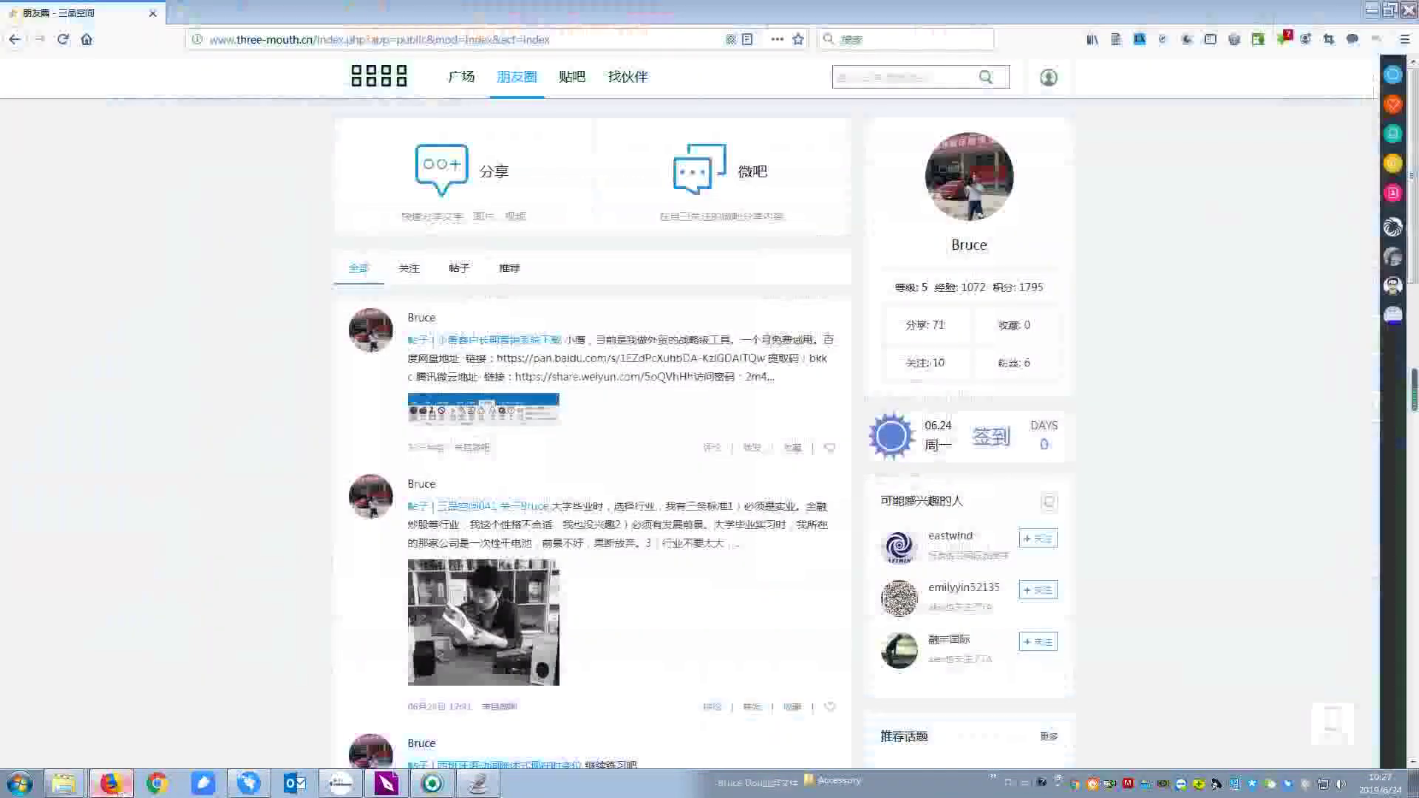
{"action": "left_click", "coordinate": [435, 785]}
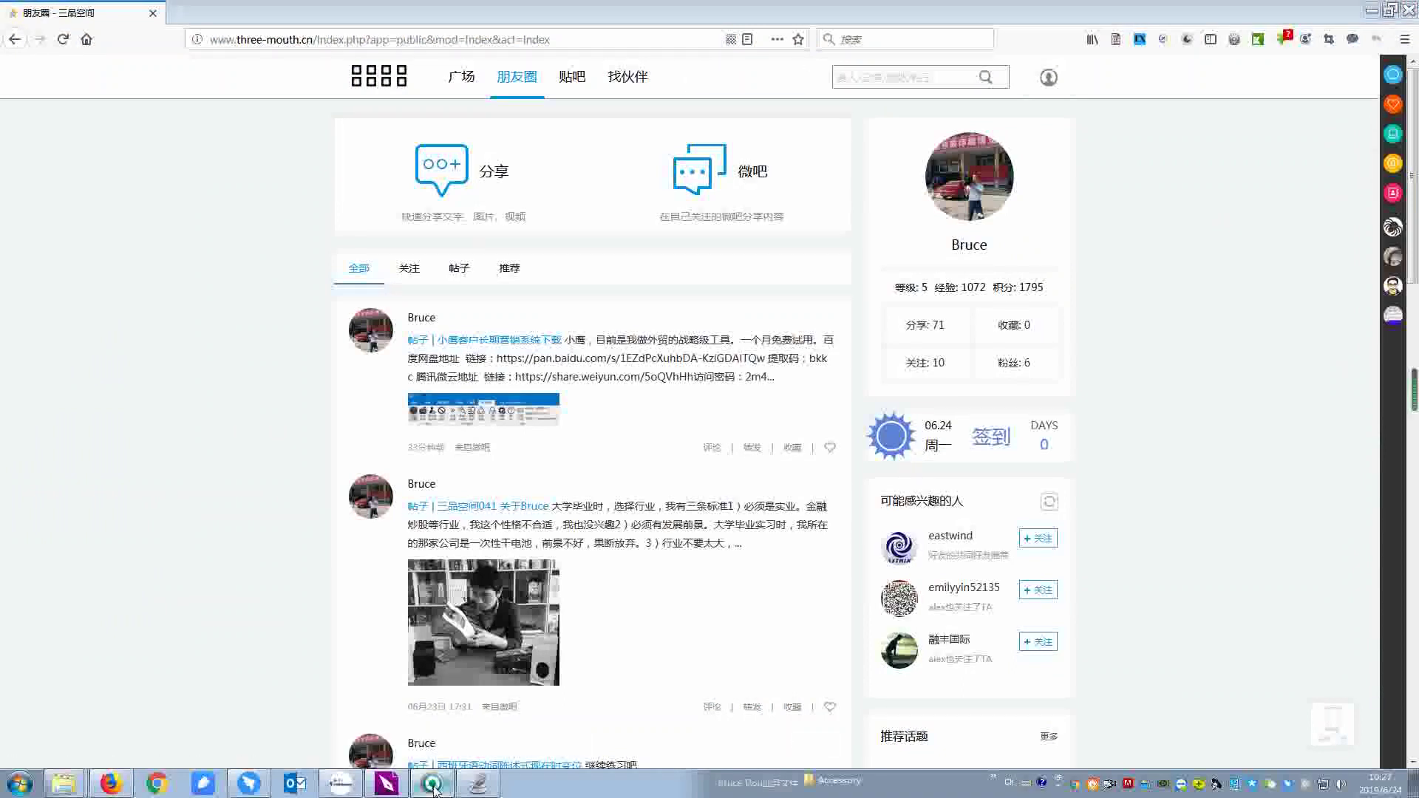
{"action": "left_click", "coordinate": [387, 784]}
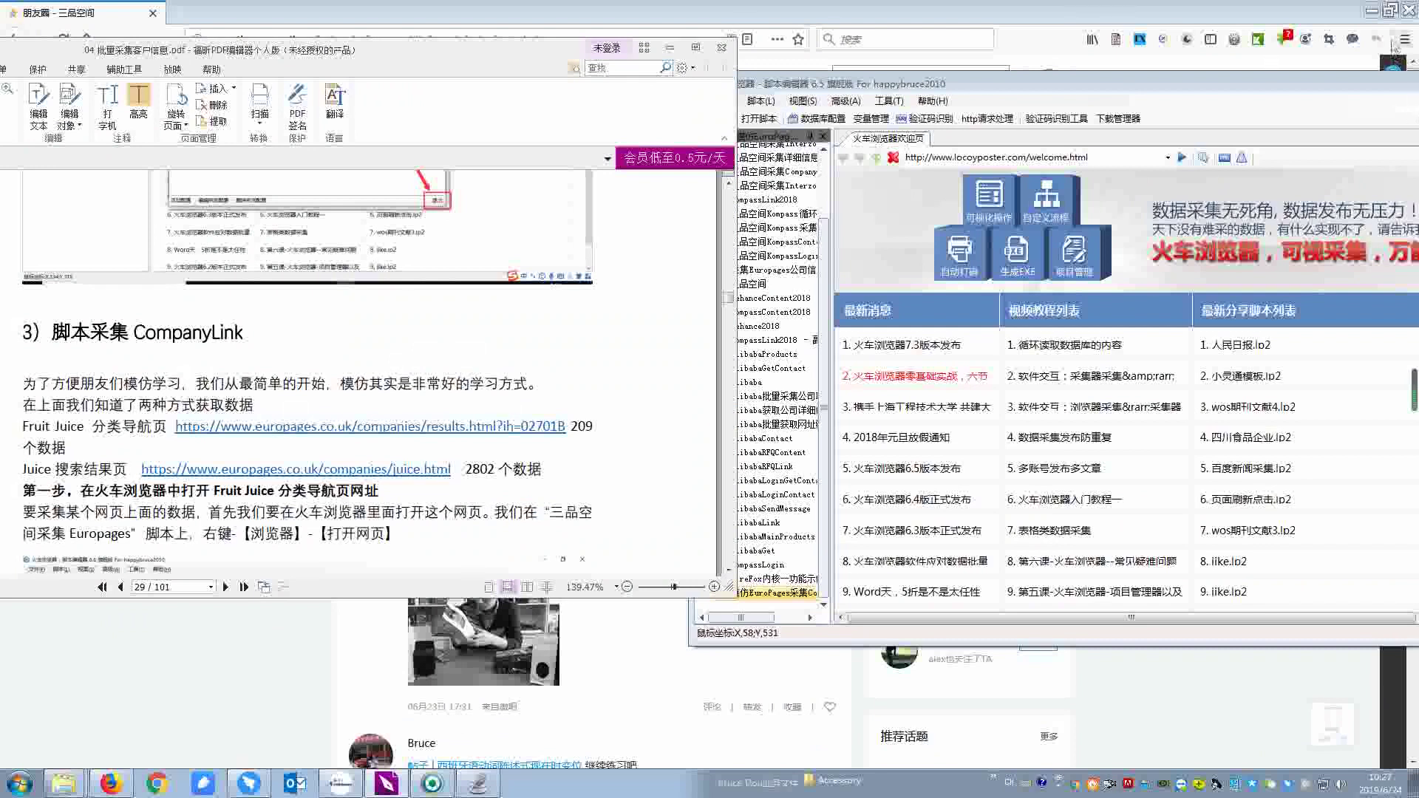
{"action": "left_click", "coordinate": [1371, 11]}
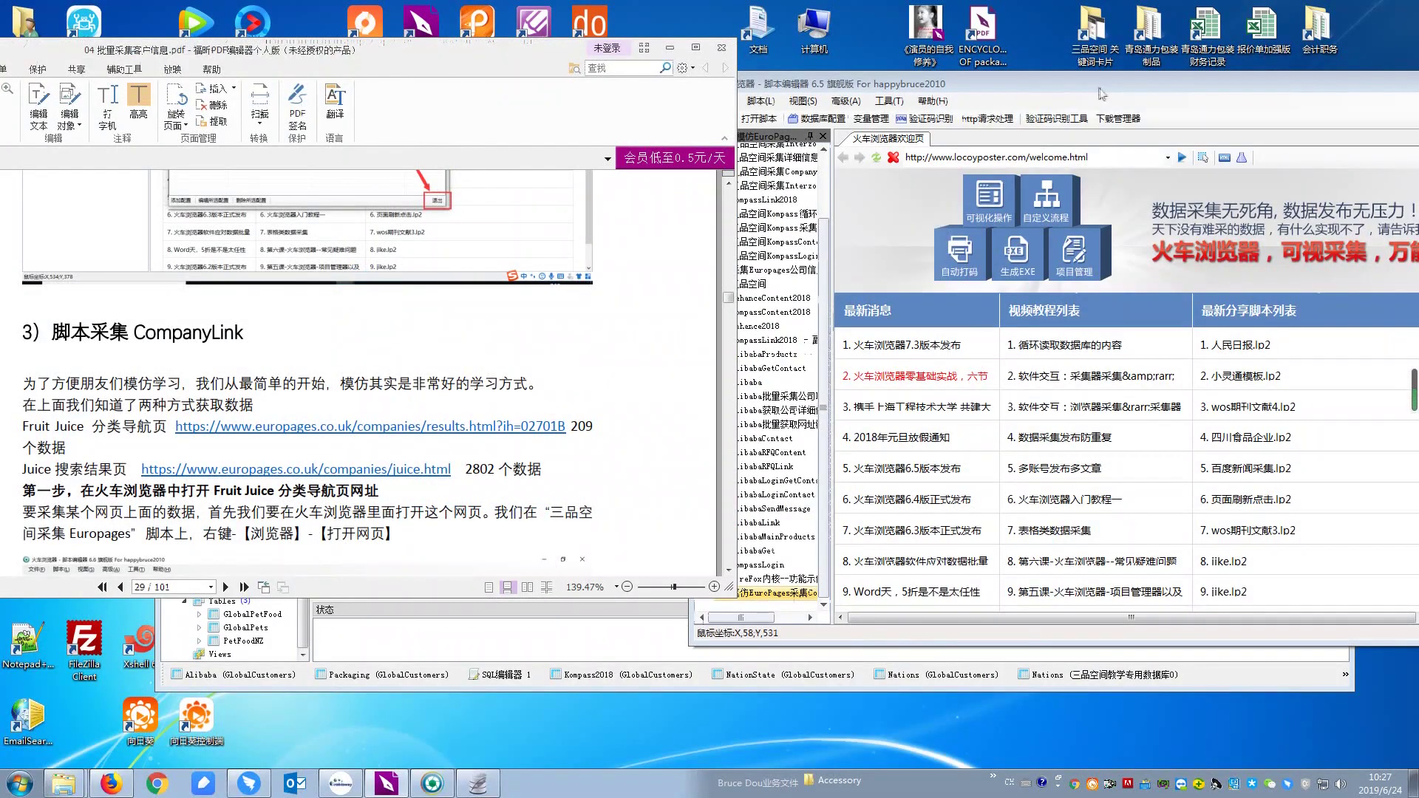
Review the EuroPages links and the 第一步 instructions in the guide's CompanyLink section, and return to the script editor.
{"action": "left_click_drag", "start_coordinate": [220, 436], "coordinate": [182, 361]}
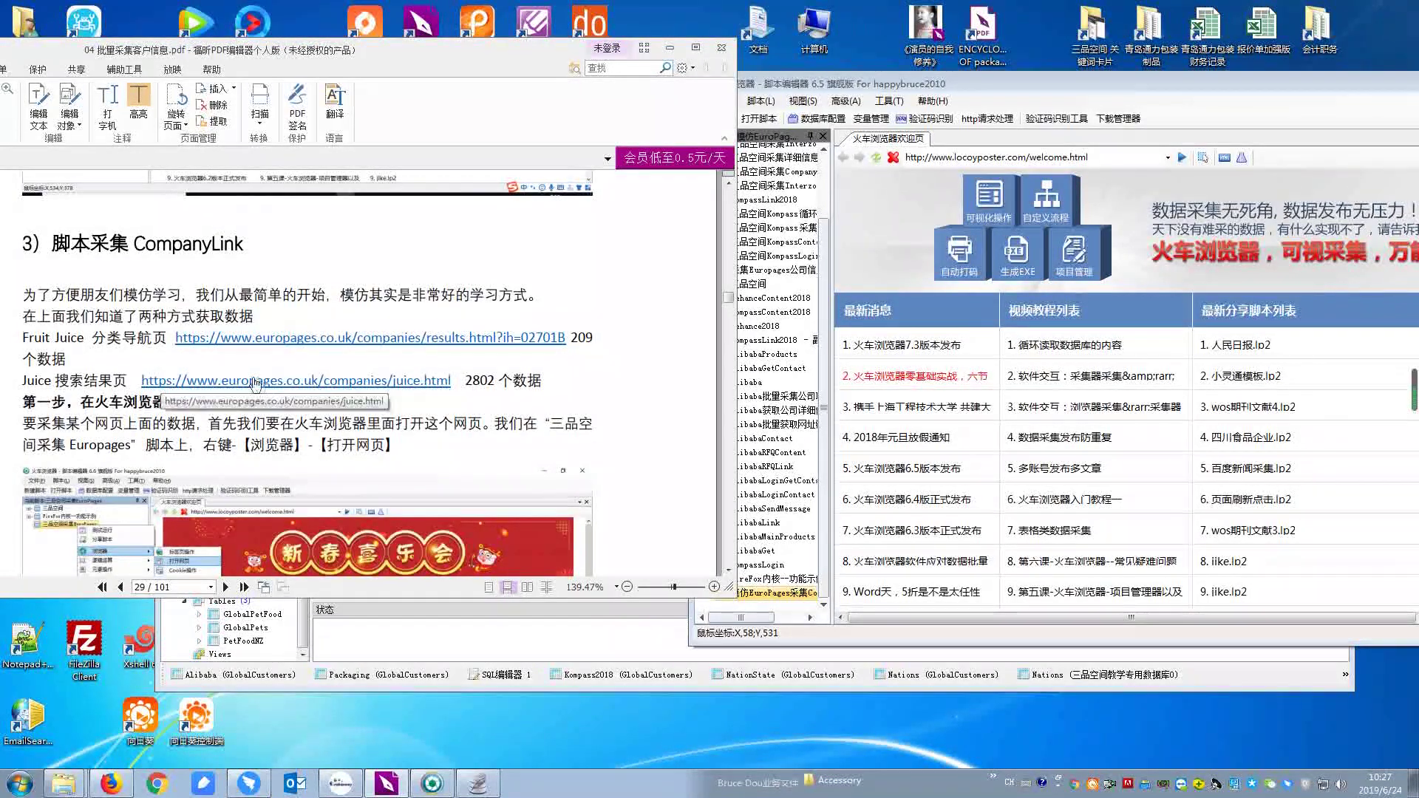
{"action": "left_click_drag", "start_coordinate": [288, 385], "coordinate": [347, 343]}
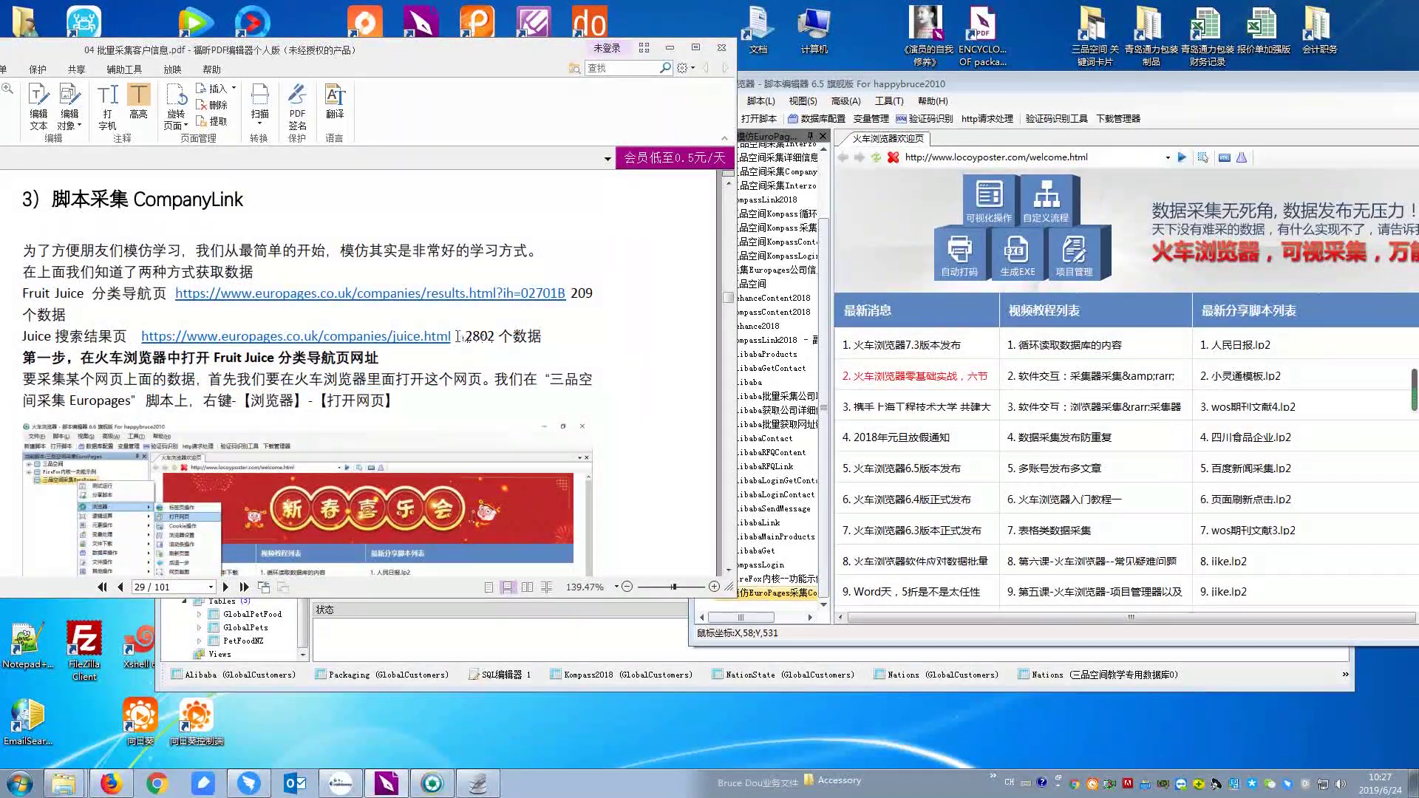
{"action": "mouse_move", "coordinate": [456, 336]}
{"action": "left_mouse_down"}
{"action": "mouse_move", "coordinate": [157, 326]}
{"action": "mouse_move", "coordinate": [381, 362]}
{"action": "mouse_move", "coordinate": [463, 338]}
{"action": "left_mouse_up"}
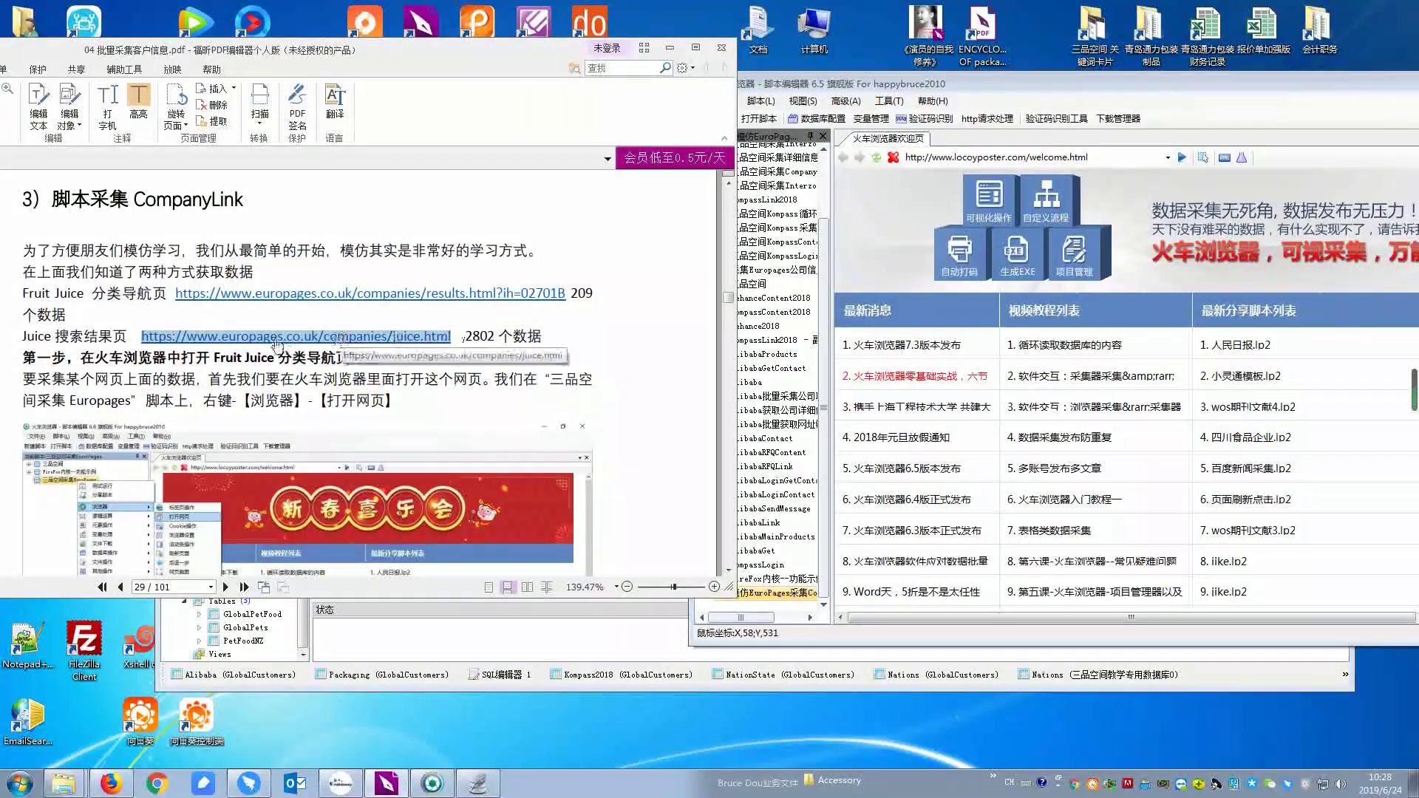
{"action": "left_click", "coordinate": [449, 340]}
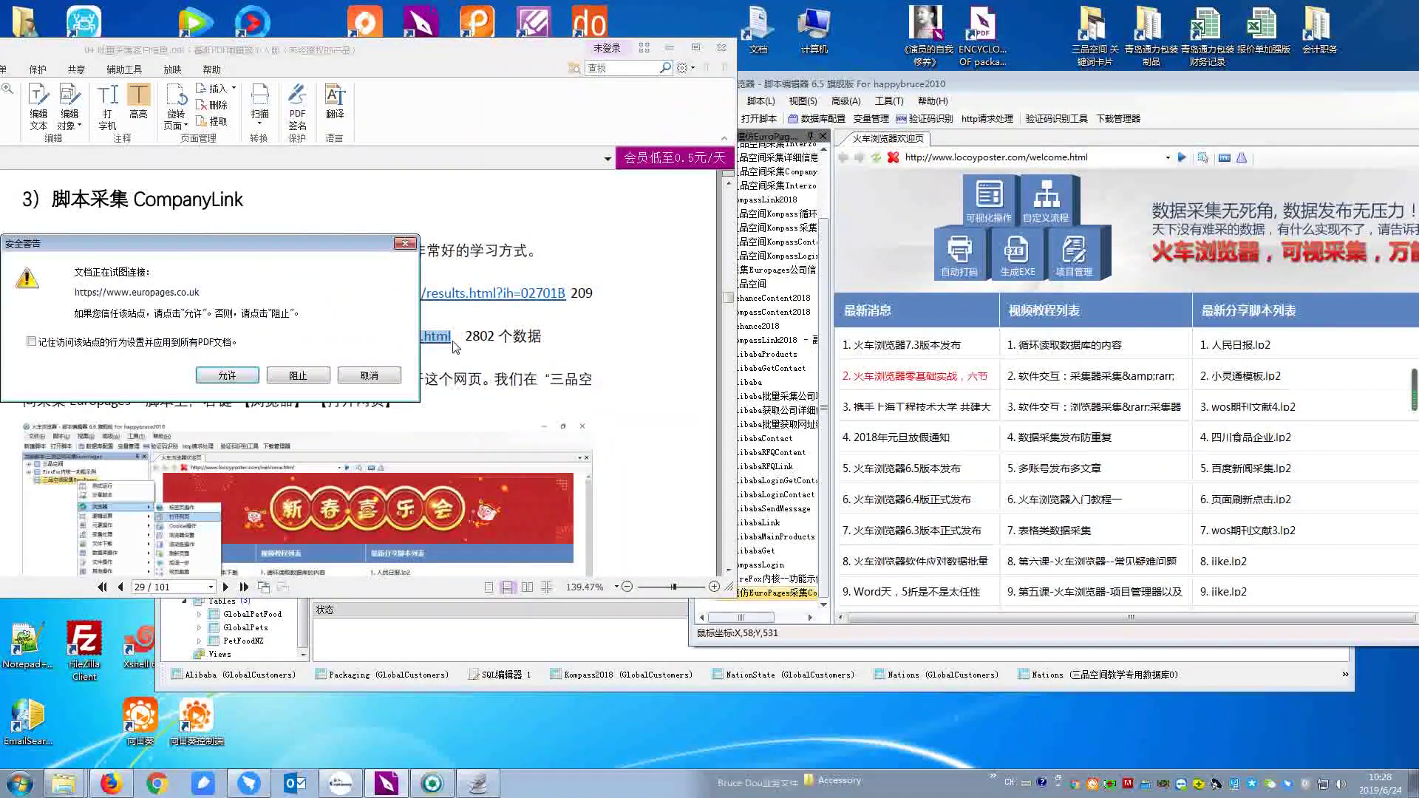
{"action": "left_click", "coordinate": [366, 372]}
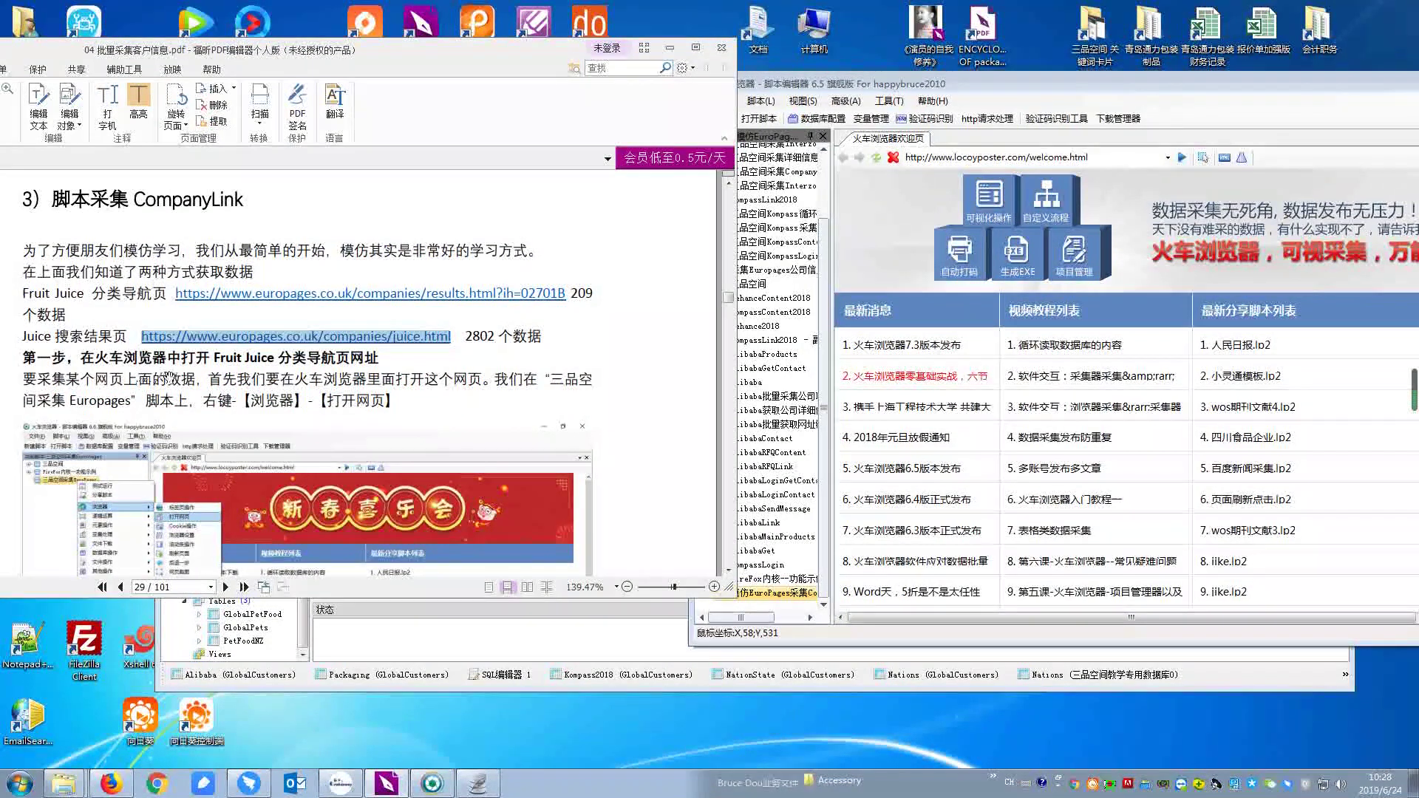
{"action": "scroll", "coordinate": [170, 377], "scroll_direction": "down", "scroll_amount": 1}
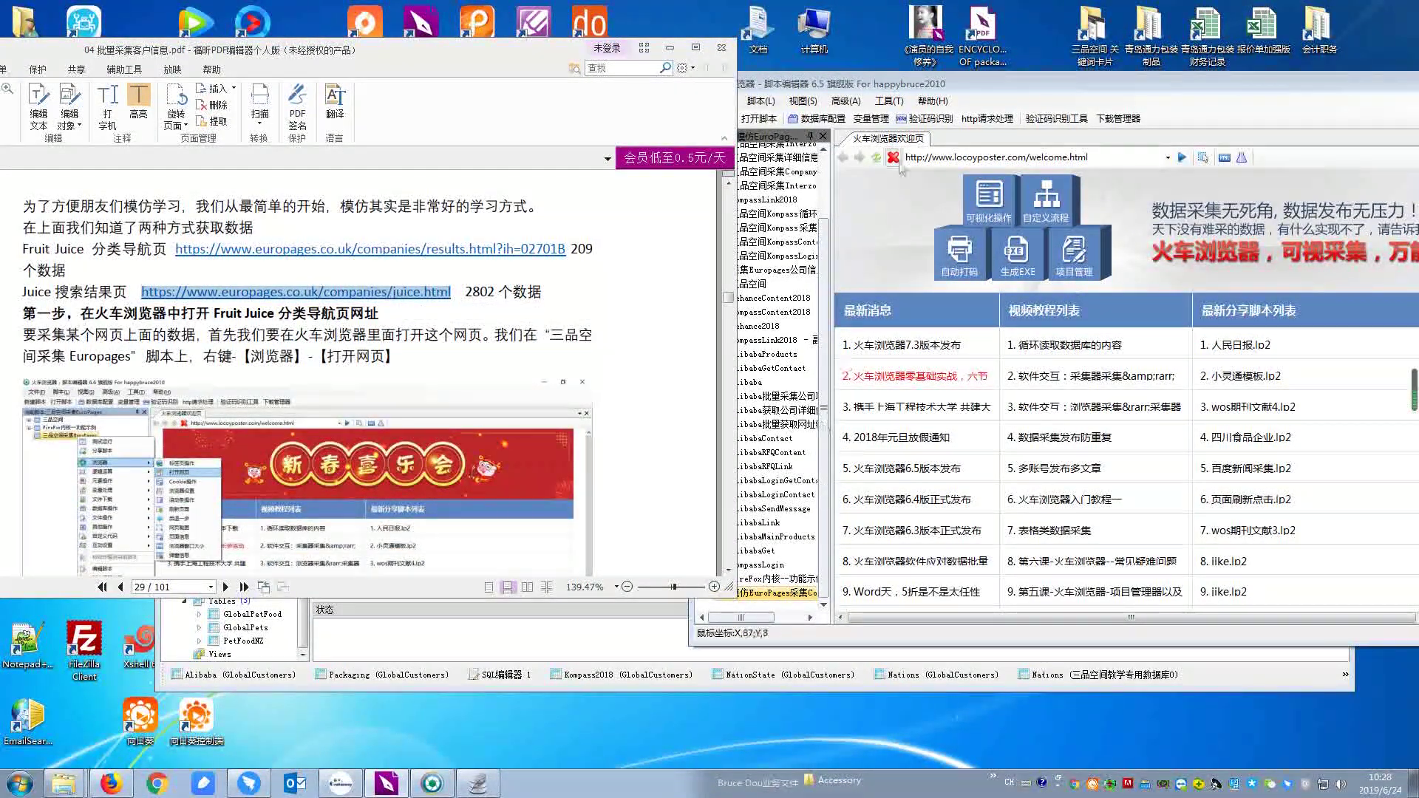
{"action": "left_click", "coordinate": [922, 84]}
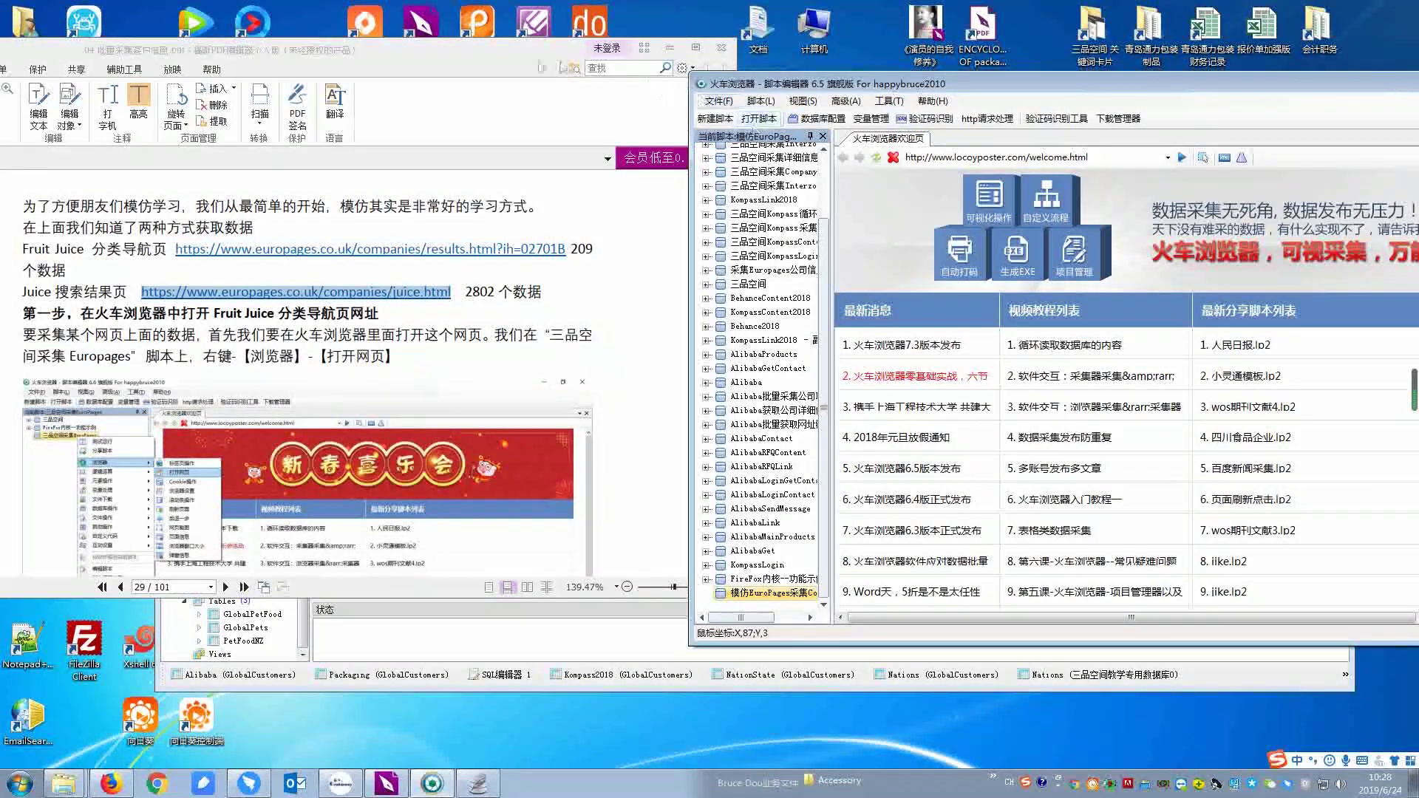
Reposition the PDF guide and script editor windows, and add a 打开网页 browser step to the 模仿EuroPages采集 script.
{"action": "left_click", "coordinate": [521, 57]}
{"action": "left_click_drag", "start_coordinate": [522, 57], "coordinate": [510, 62]}
{"action": "left_click_drag", "start_coordinate": [820, 86], "coordinate": [819, 67]}
{"action": "right_click", "coordinate": [779, 577]}
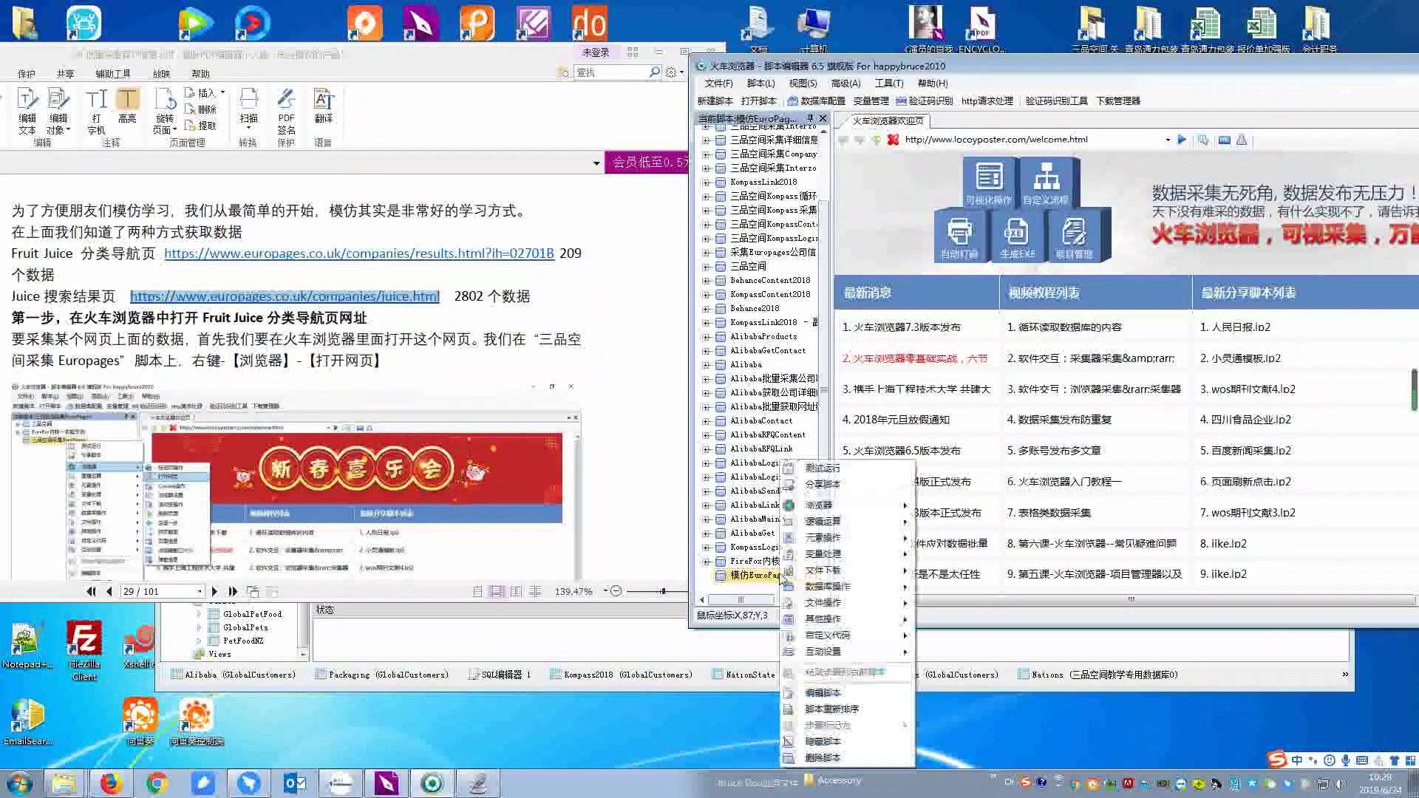
{"action": "right_click", "coordinate": [761, 581]}
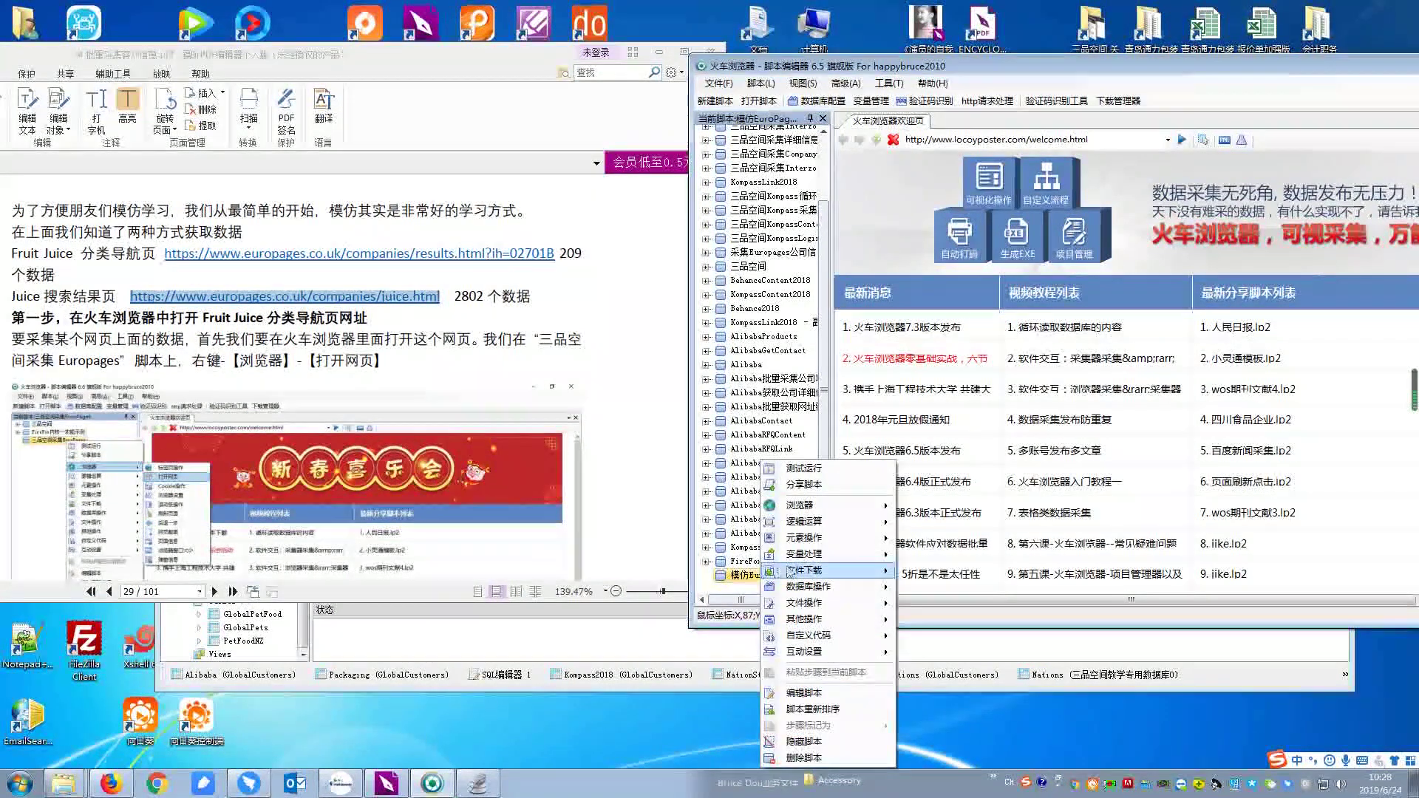
{"action": "mouse_move", "coordinate": [813, 505]}
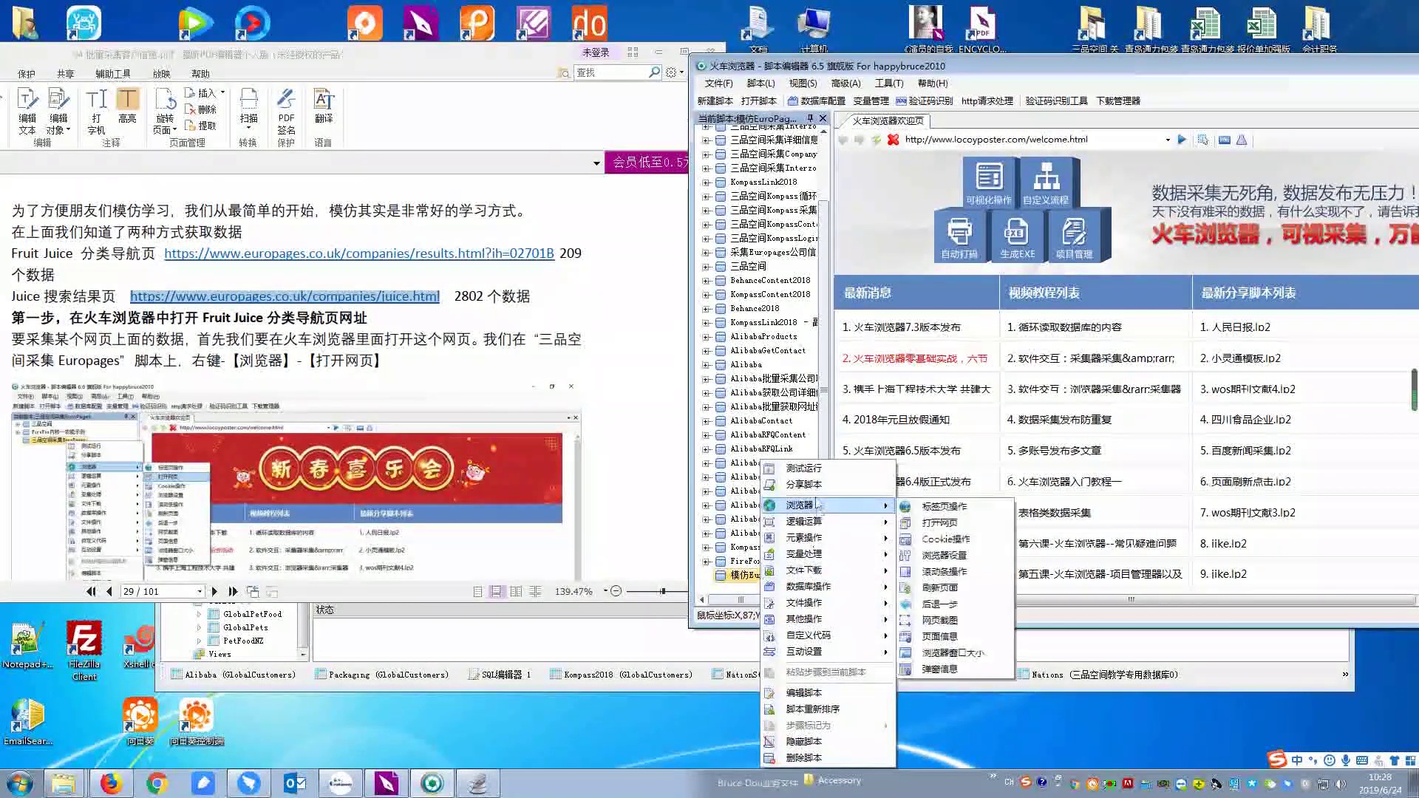
{"action": "left_click", "coordinate": [952, 524]}
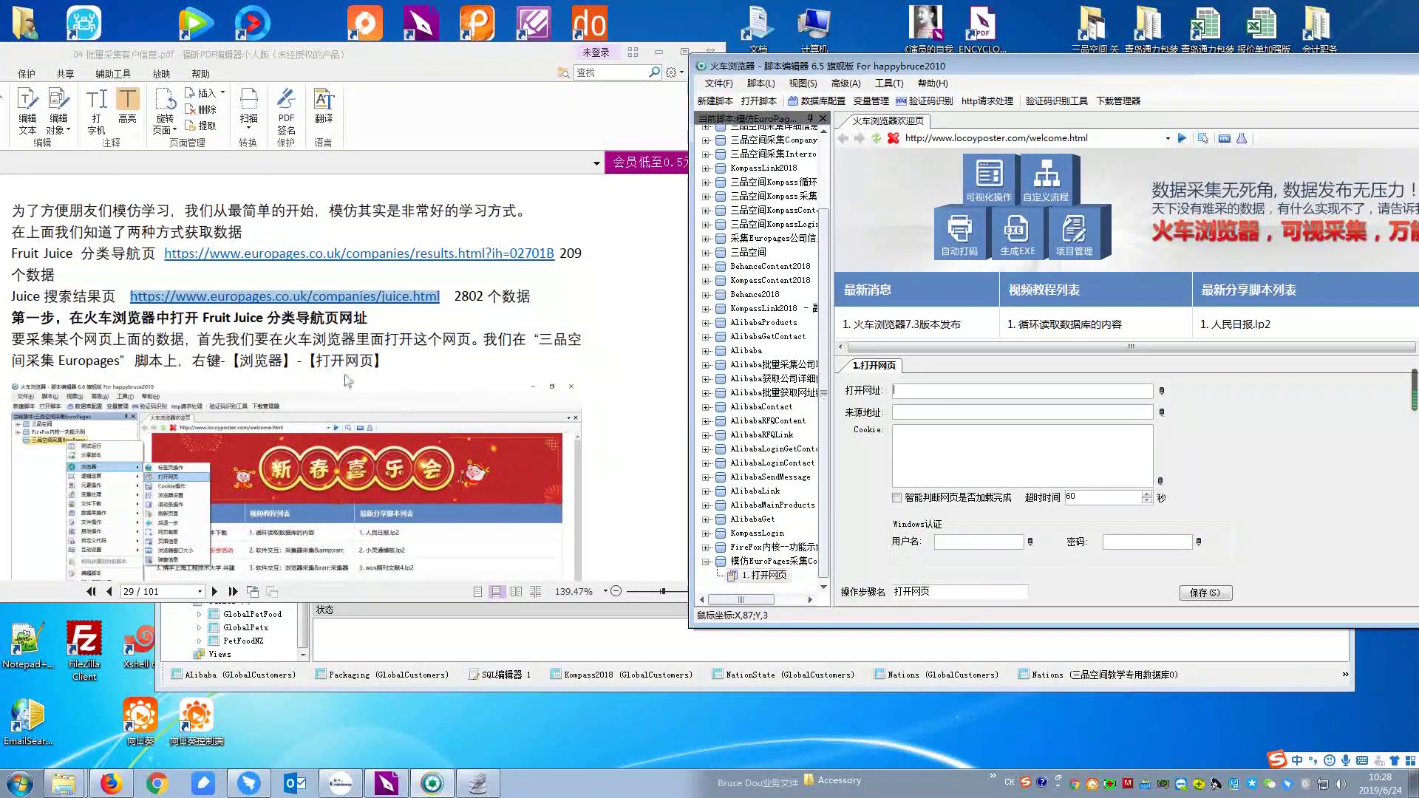
{"action": "left_click", "coordinate": [130, 296]}
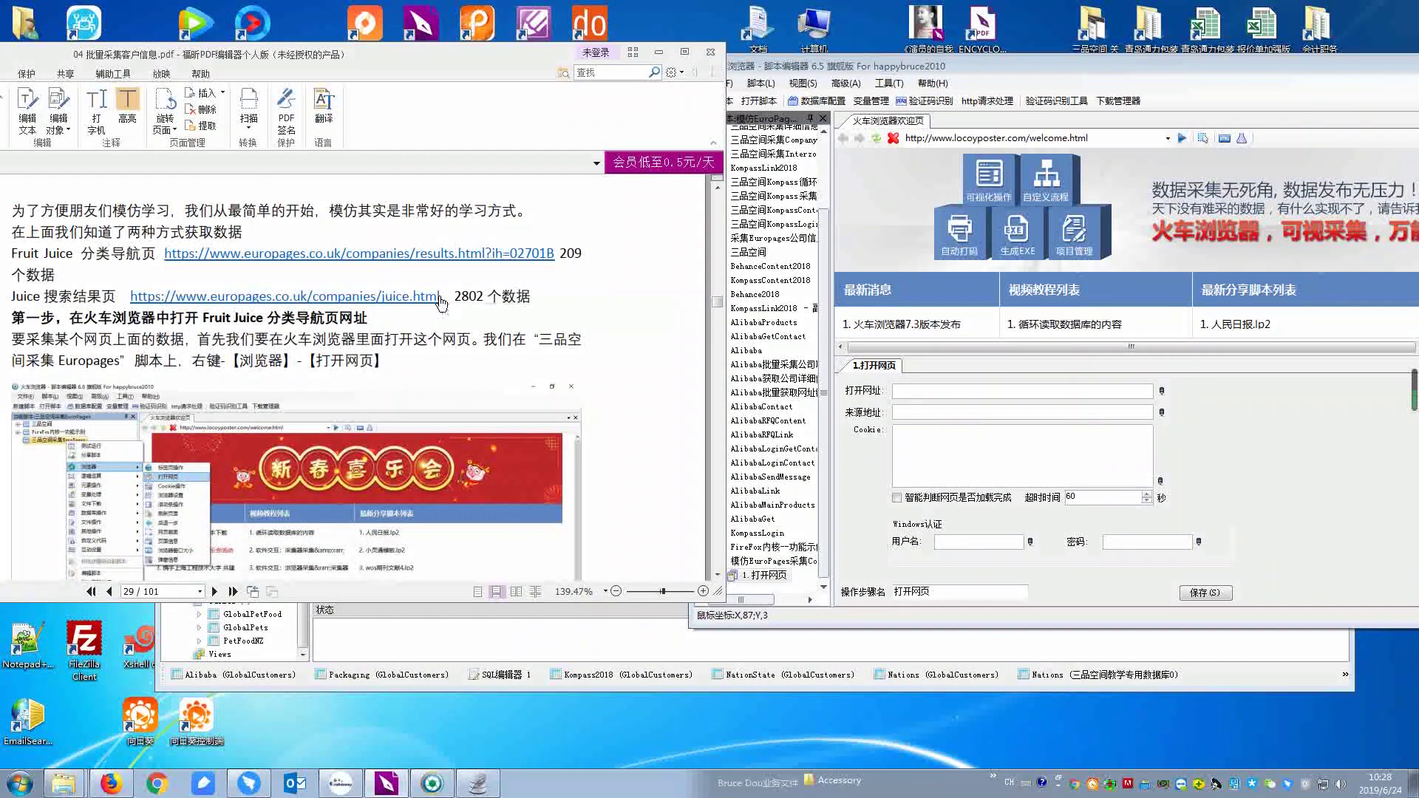
{"action": "left_click", "coordinate": [159, 298]}
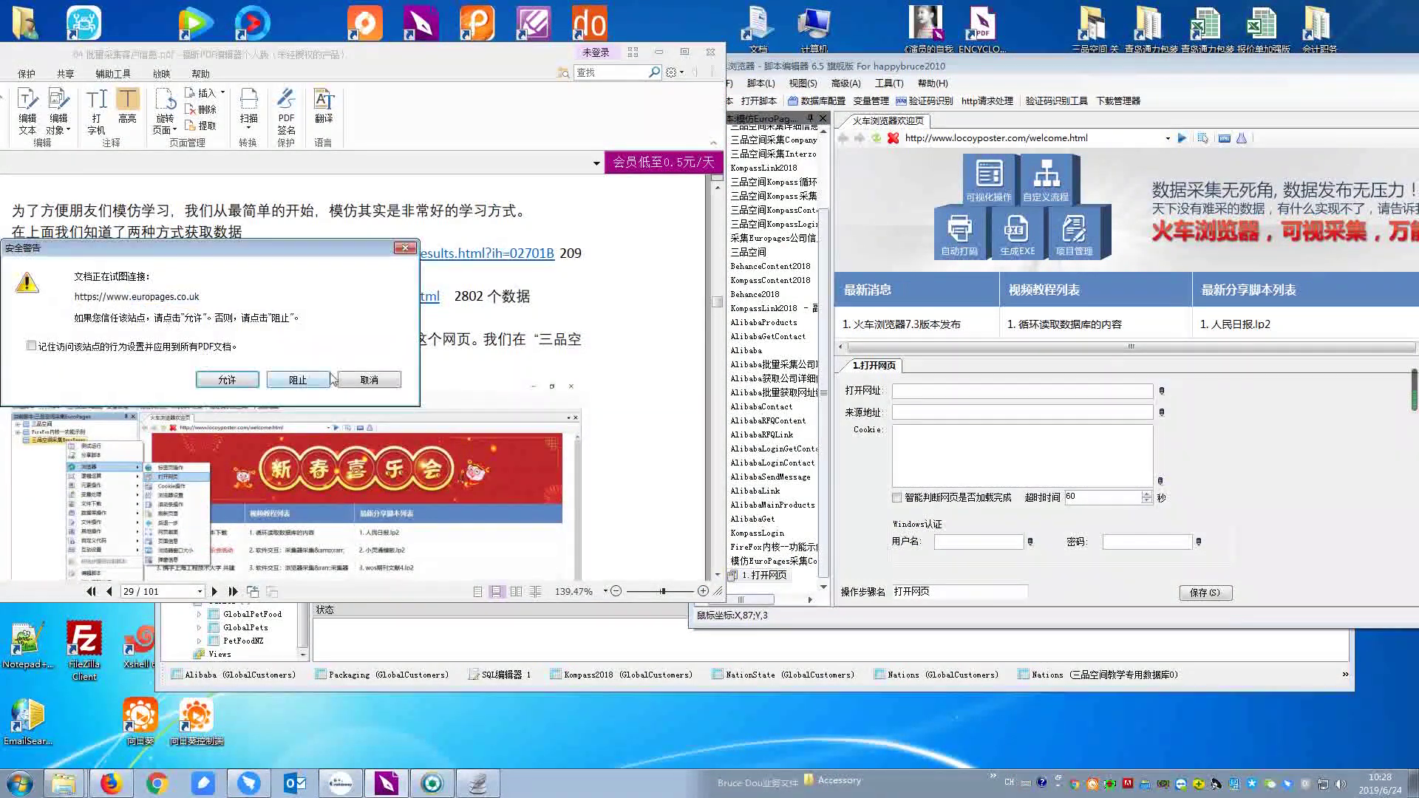
{"action": "left_click", "coordinate": [369, 380]}
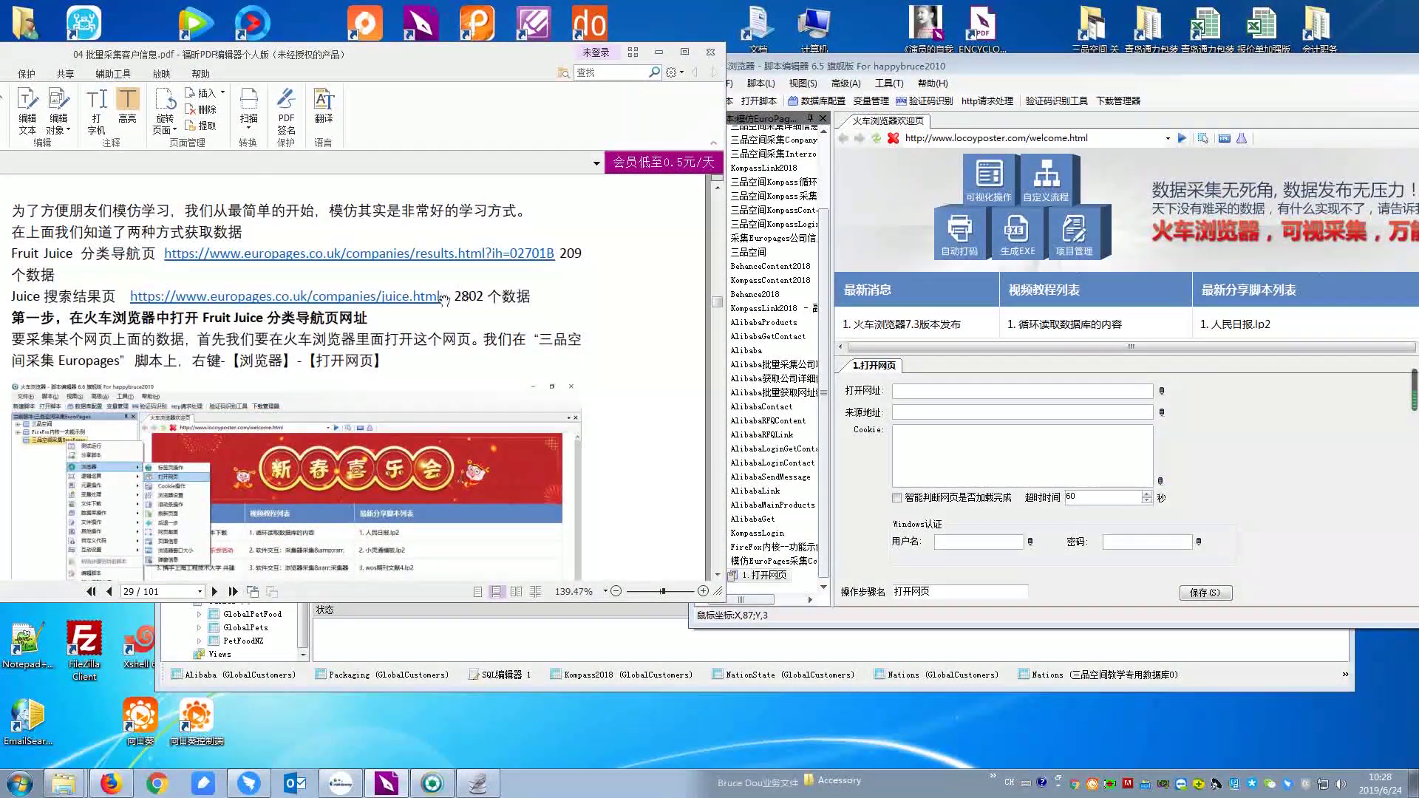
{"action": "left_click_drag", "start_coordinate": [423, 296], "coordinate": [138, 303]}
{"action": "key", "text": "ctrl+c"}
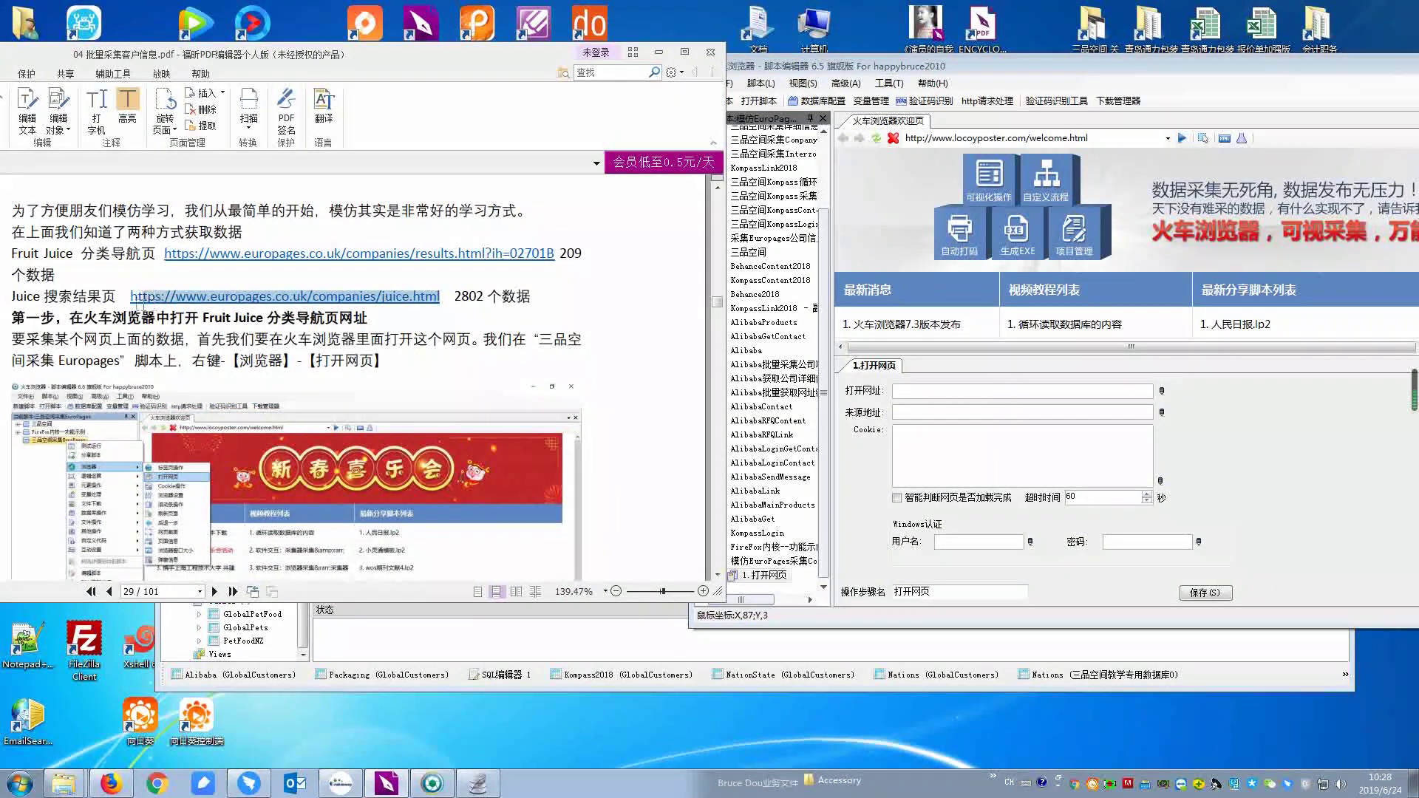
{"action": "left_click", "coordinate": [935, 392]}
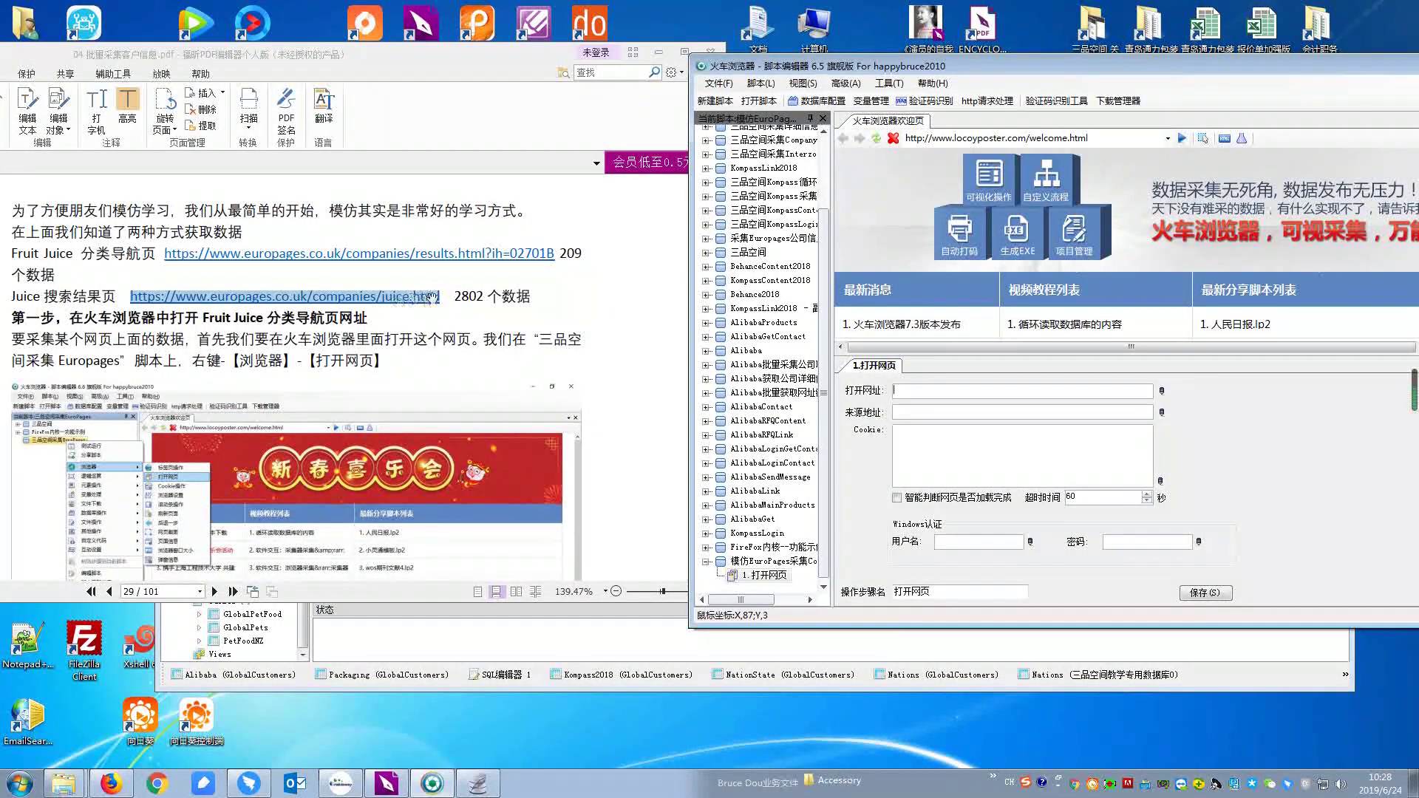
{"action": "right_click", "coordinate": [398, 296]}
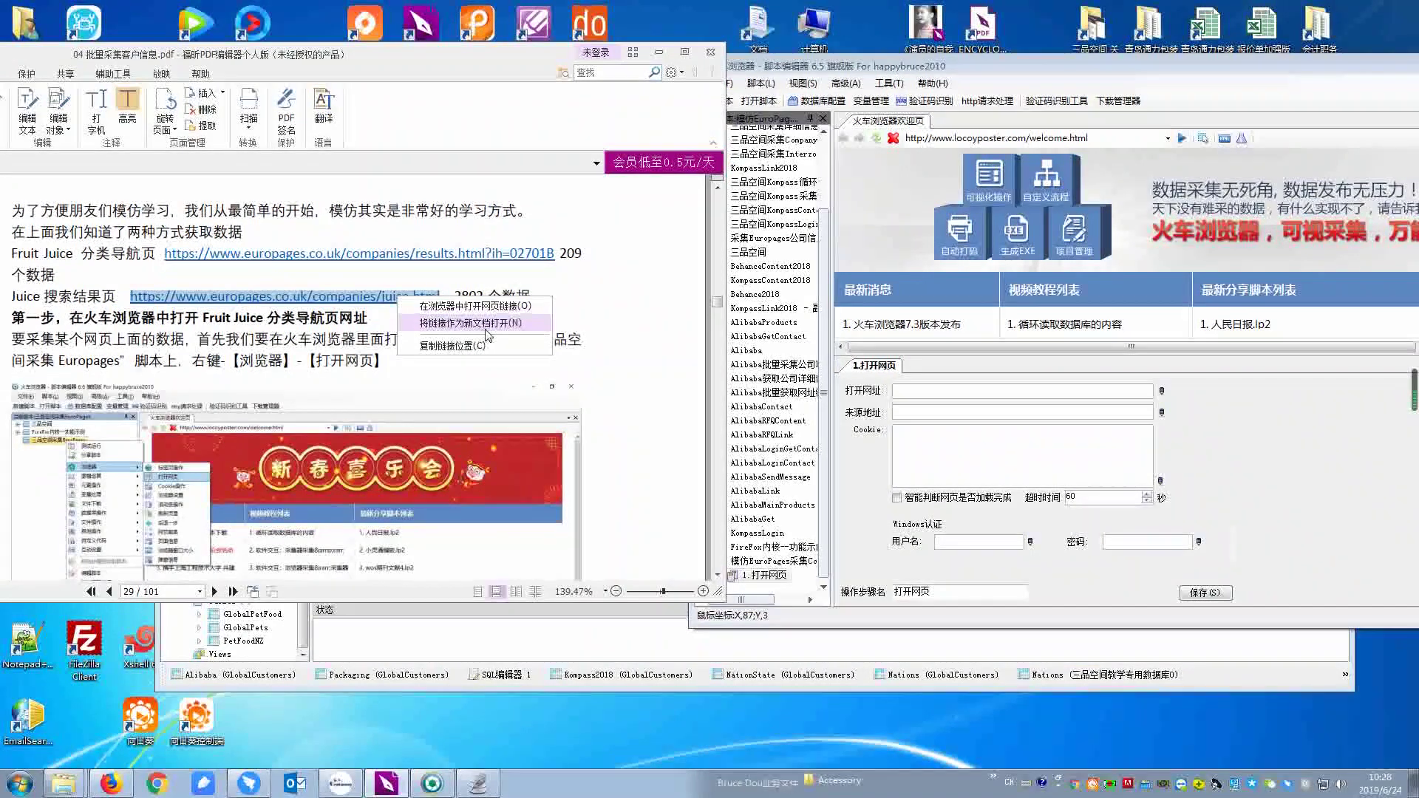
{"action": "left_click", "coordinate": [463, 347]}
{"action": "left_click", "coordinate": [950, 390]}
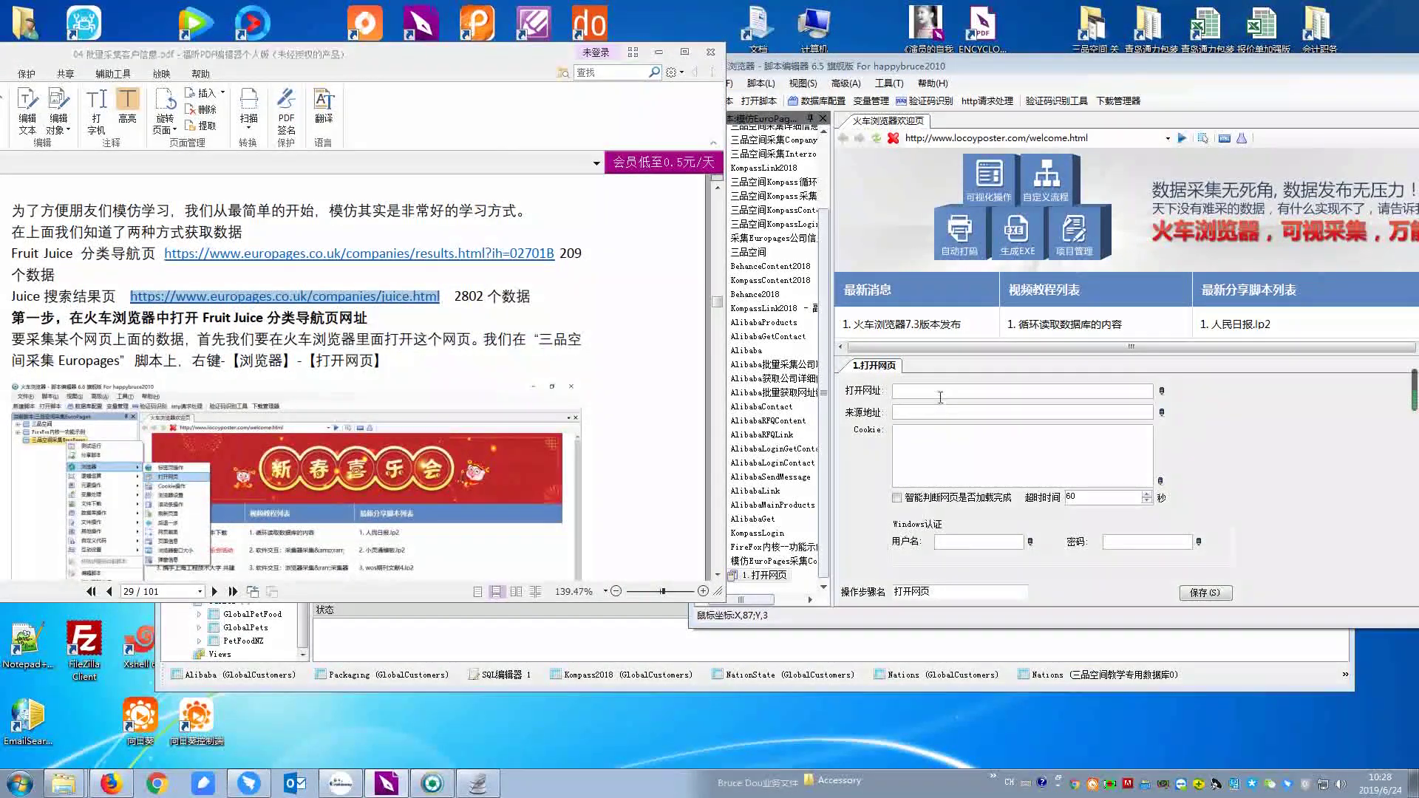
{"action": "key", "text": "ctrl+v"}
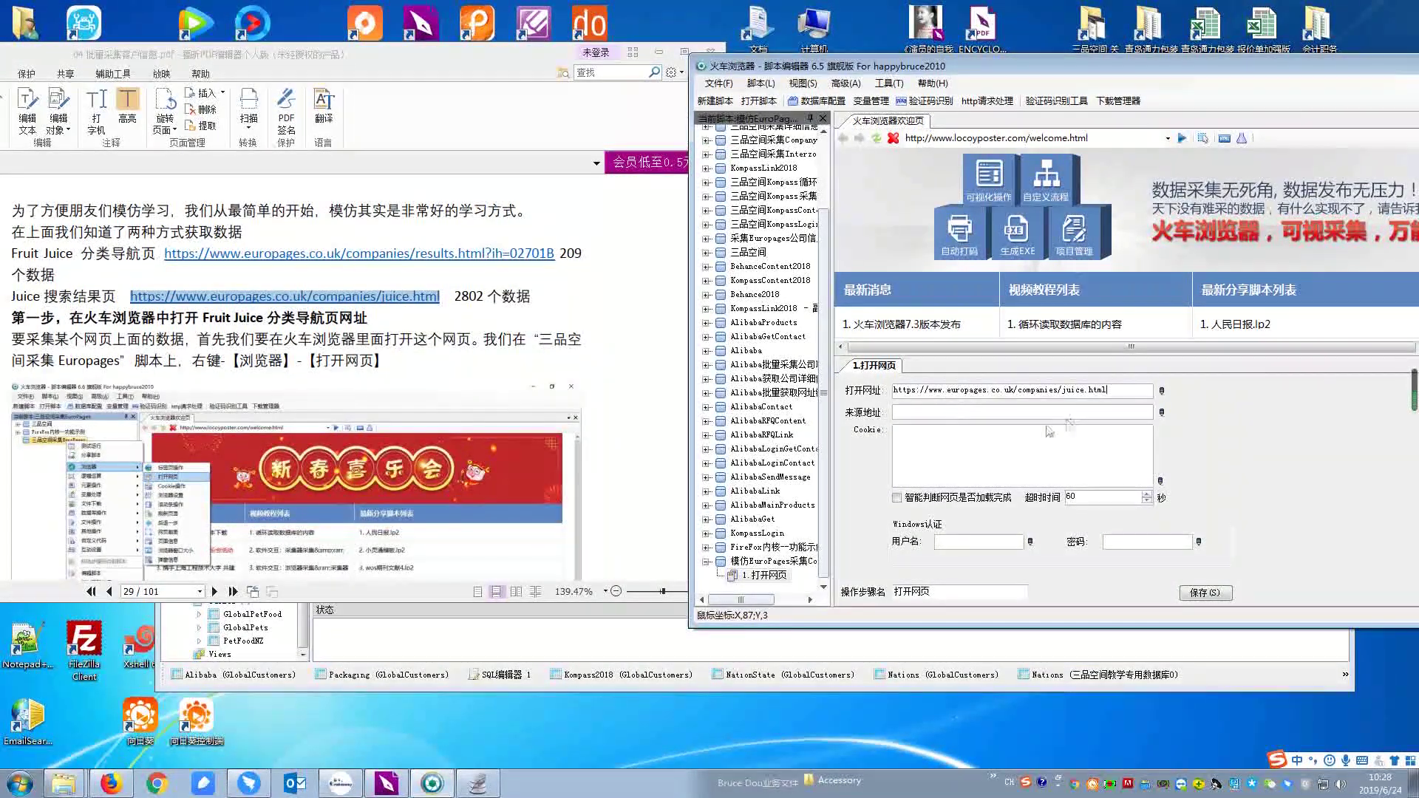
Rename the operation step to 打开网页Juice and save it.
{"action": "left_click", "coordinate": [952, 462]}
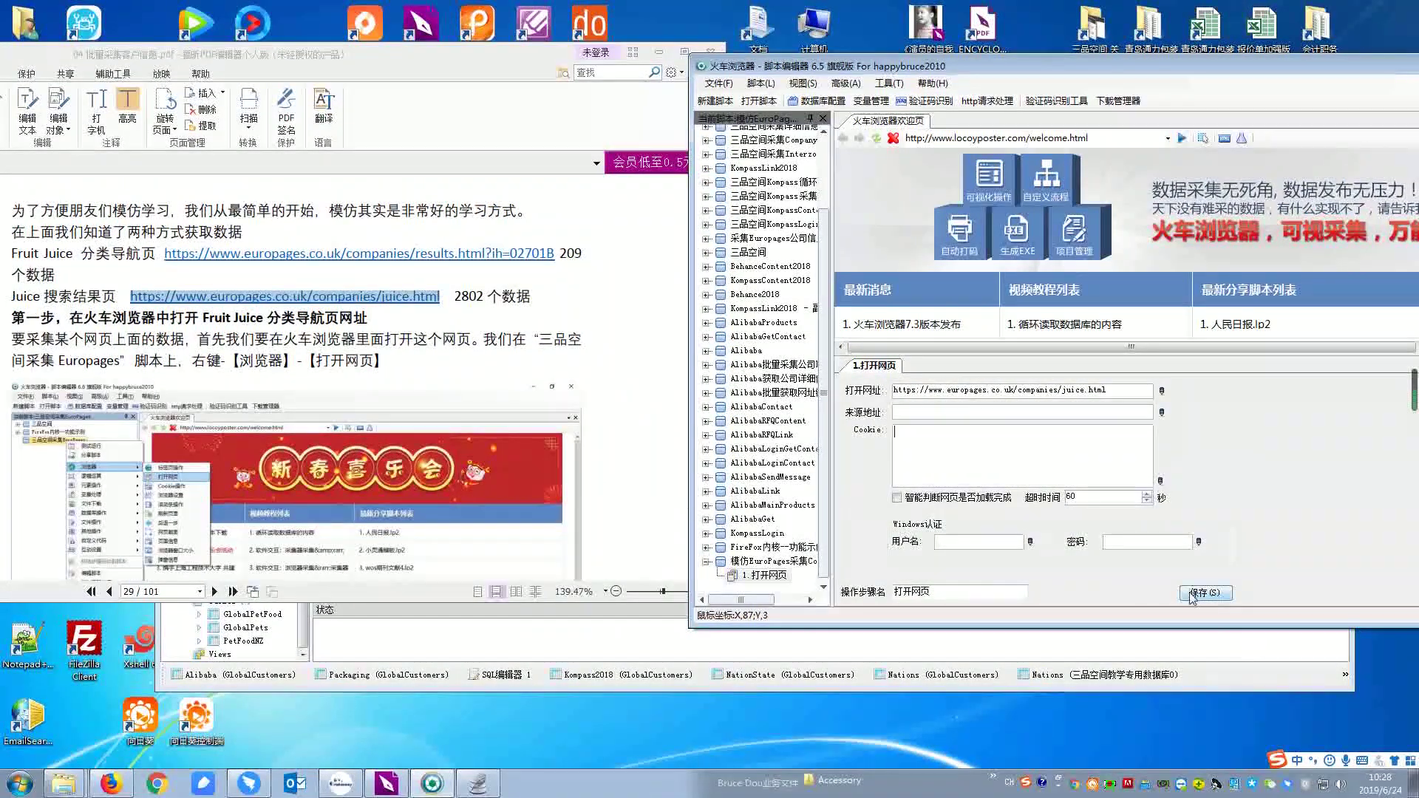
{"action": "left_click", "coordinate": [949, 591]}
{"action": "type", "text": "Juice"}
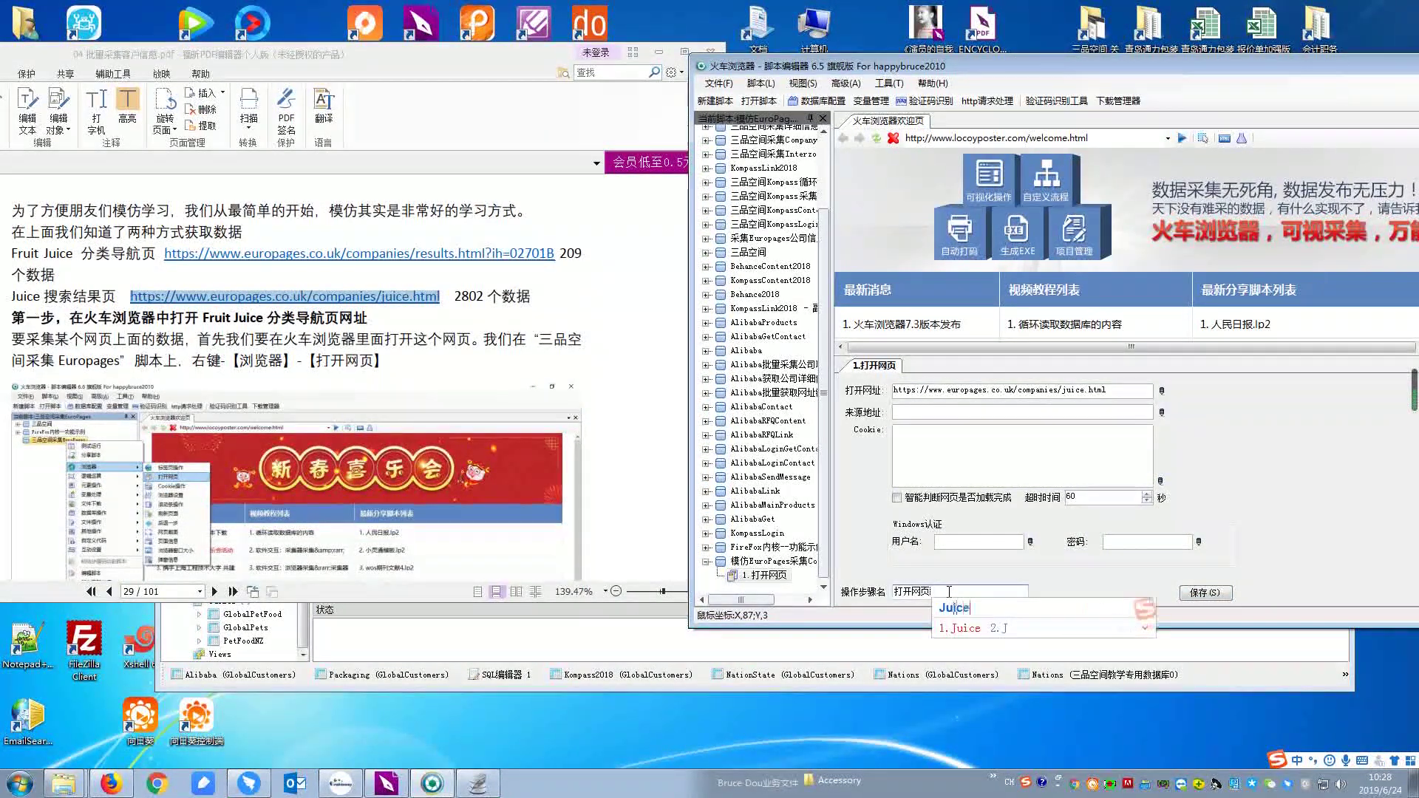
{"action": "left_click", "coordinate": [1206, 593]}
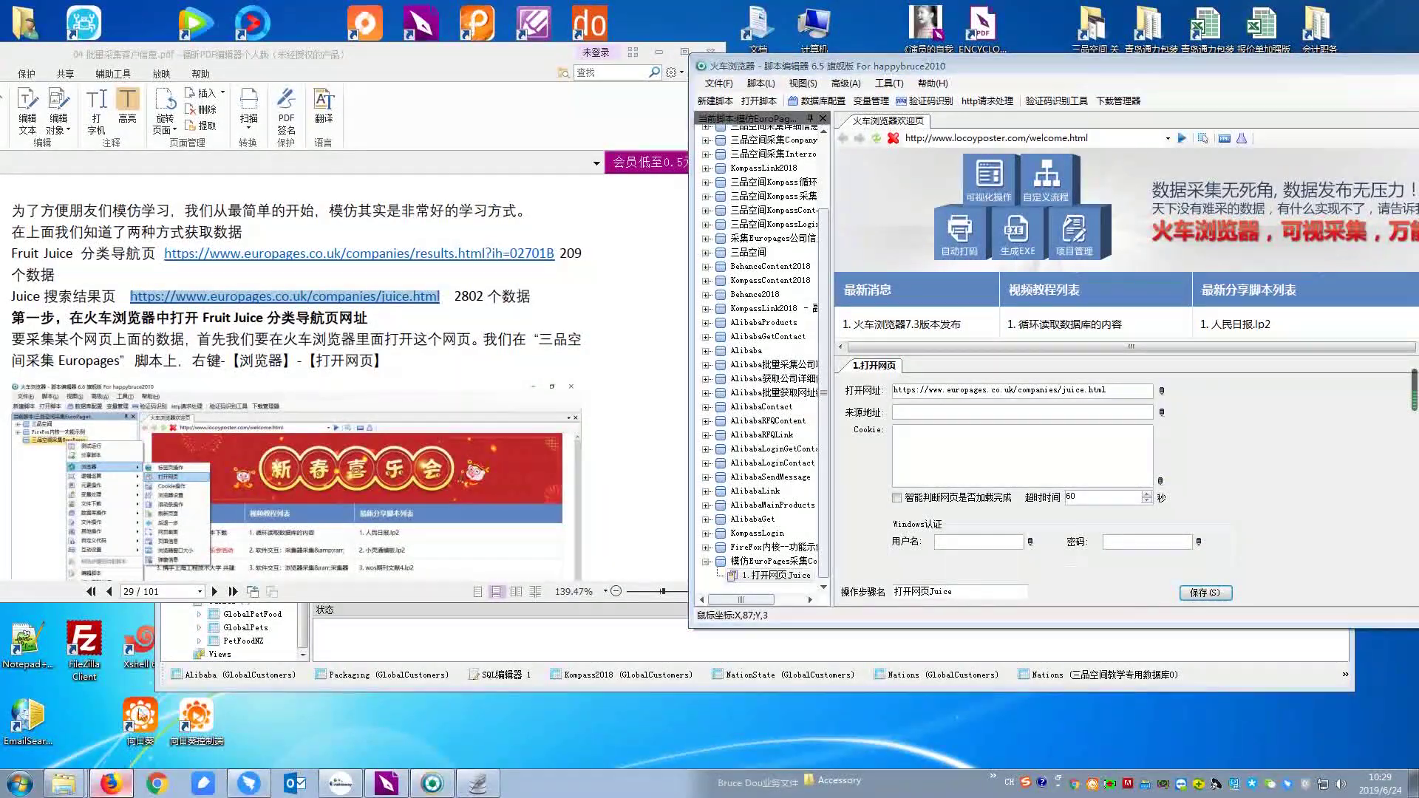
{"action": "left_click", "coordinate": [111, 784]}
{"action": "key", "text": "ctrl+t"}
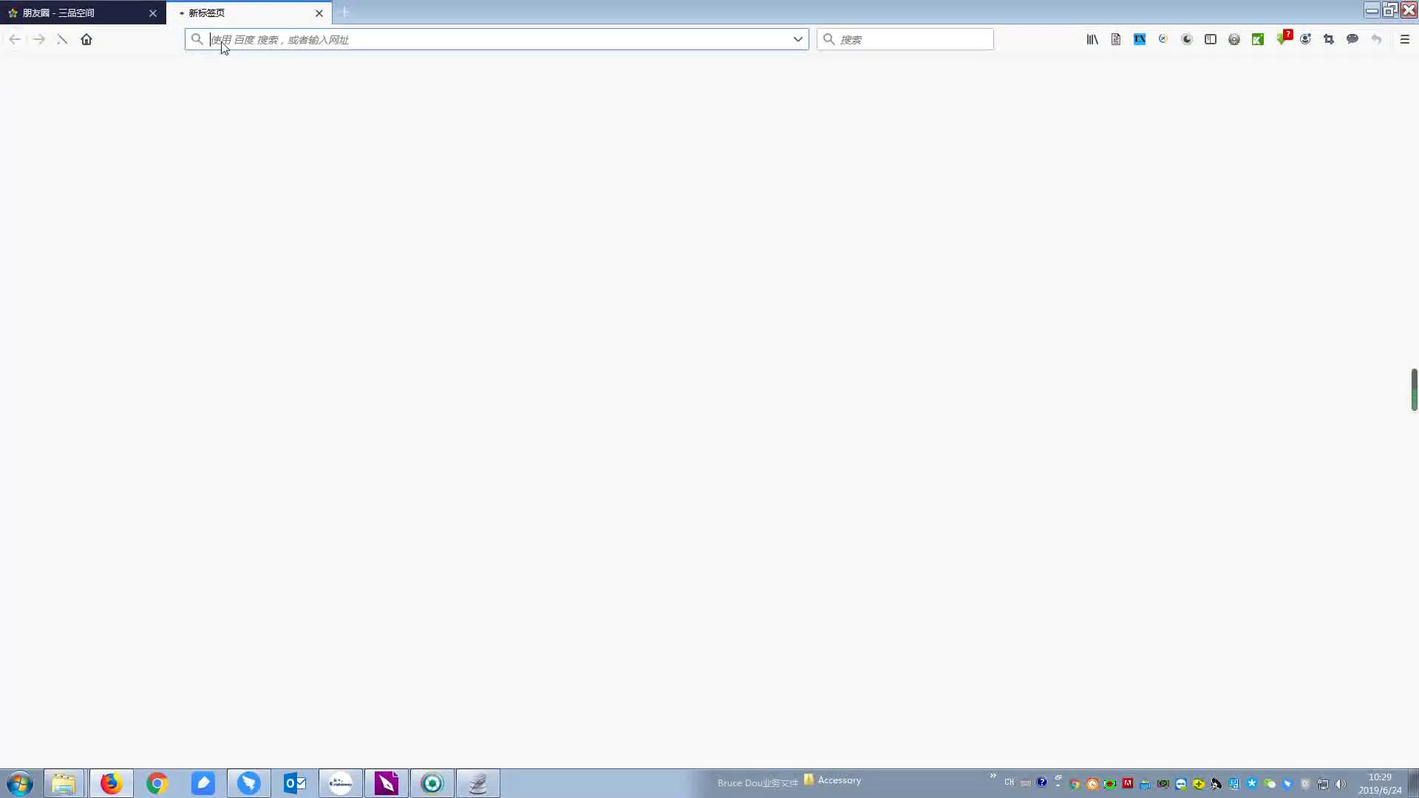
{"action": "key", "text": "ctrl+v"}
{"action": "key", "text": "Return"}
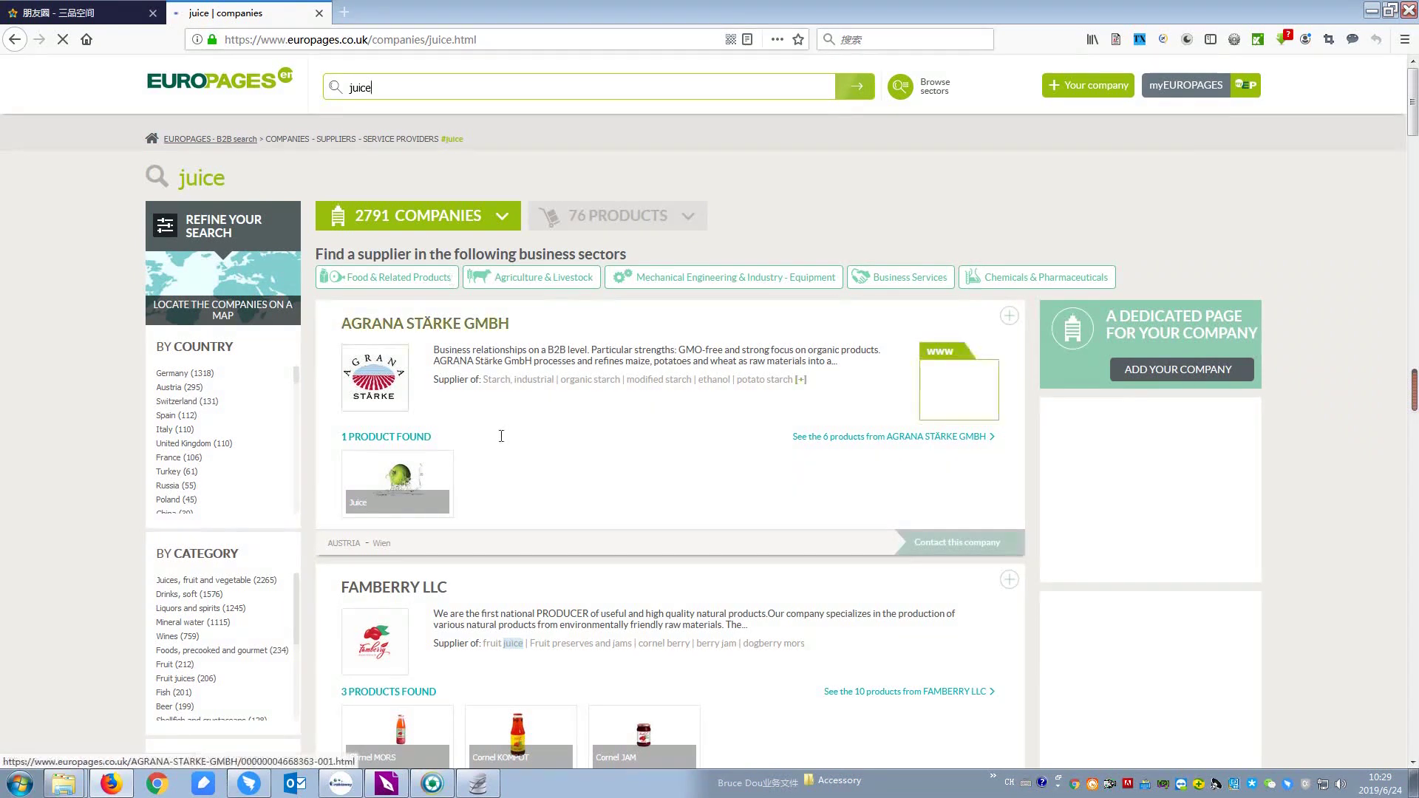
Return to the PDF guide and read the page 30 instructions on naming, saving and test-running the 打开网页 step.
{"action": "left_click", "coordinate": [386, 783]}
{"action": "scroll", "coordinate": [248, 329], "scroll_direction": "down", "scroll_amount": 10}
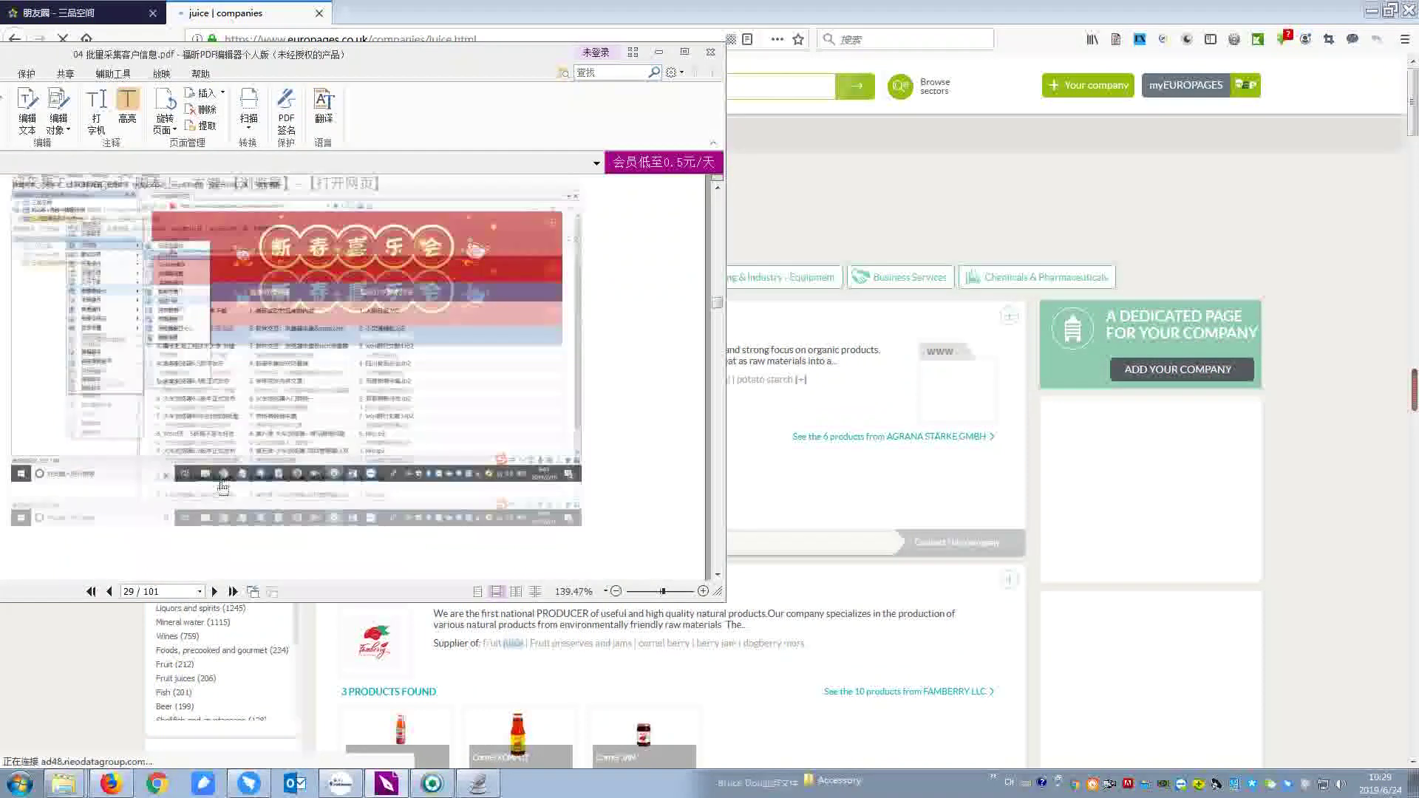
{"action": "scroll", "coordinate": [216, 488], "scroll_direction": "down", "scroll_amount": 2}
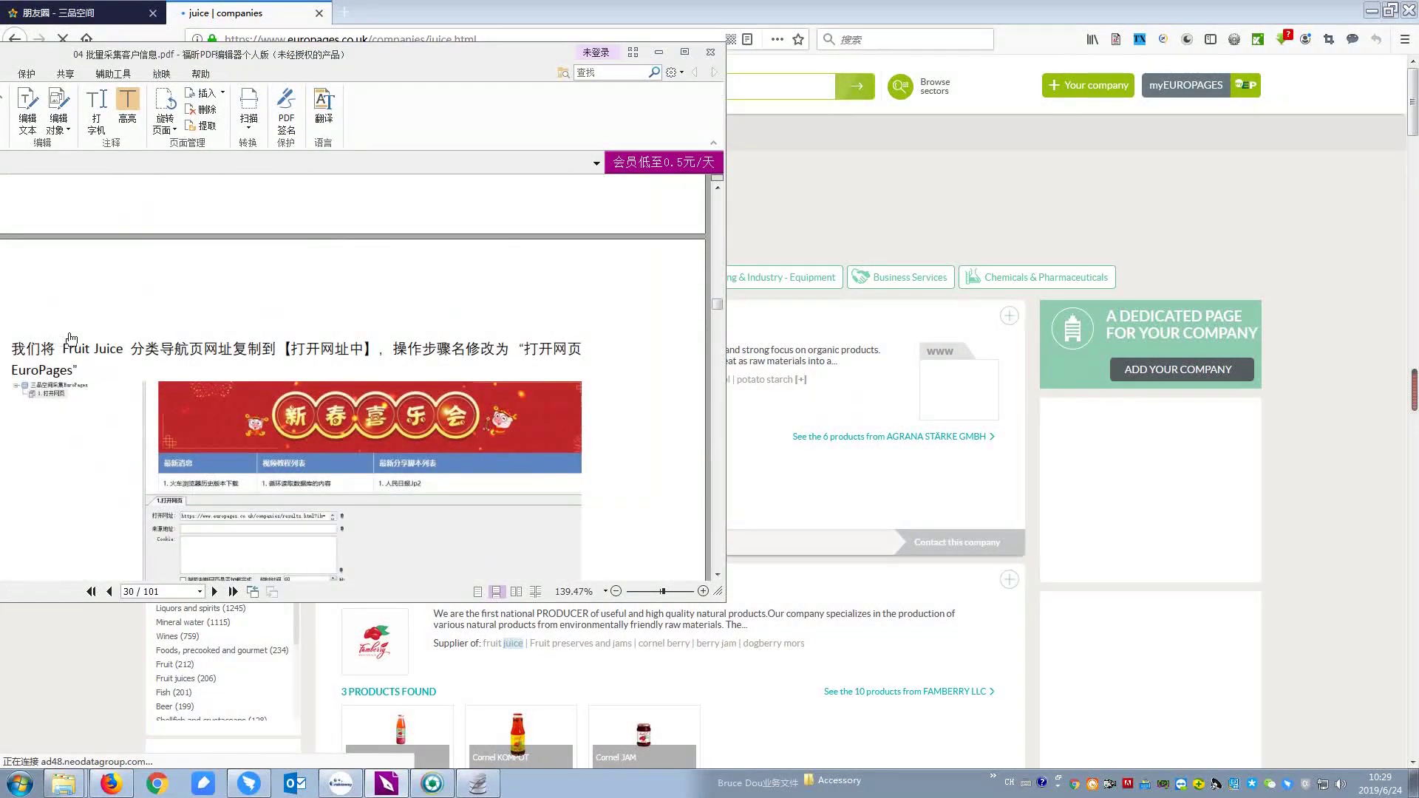
{"action": "scroll", "coordinate": [177, 343], "scroll_direction": "down", "scroll_amount": 1}
{"action": "scroll", "coordinate": [285, 360], "scroll_direction": "down", "scroll_amount": 5}
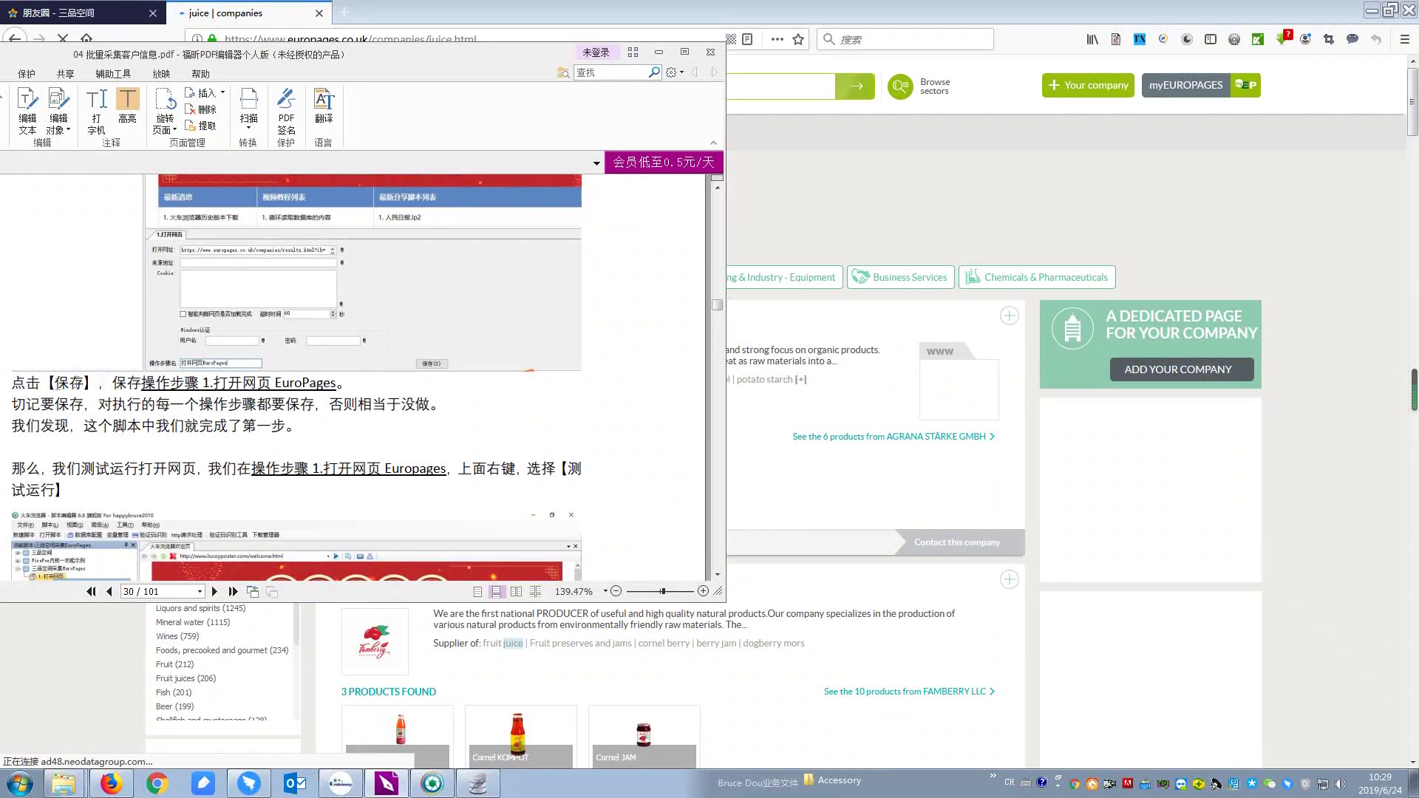
{"action": "left_click_drag", "start_coordinate": [49, 384], "coordinate": [344, 384]}
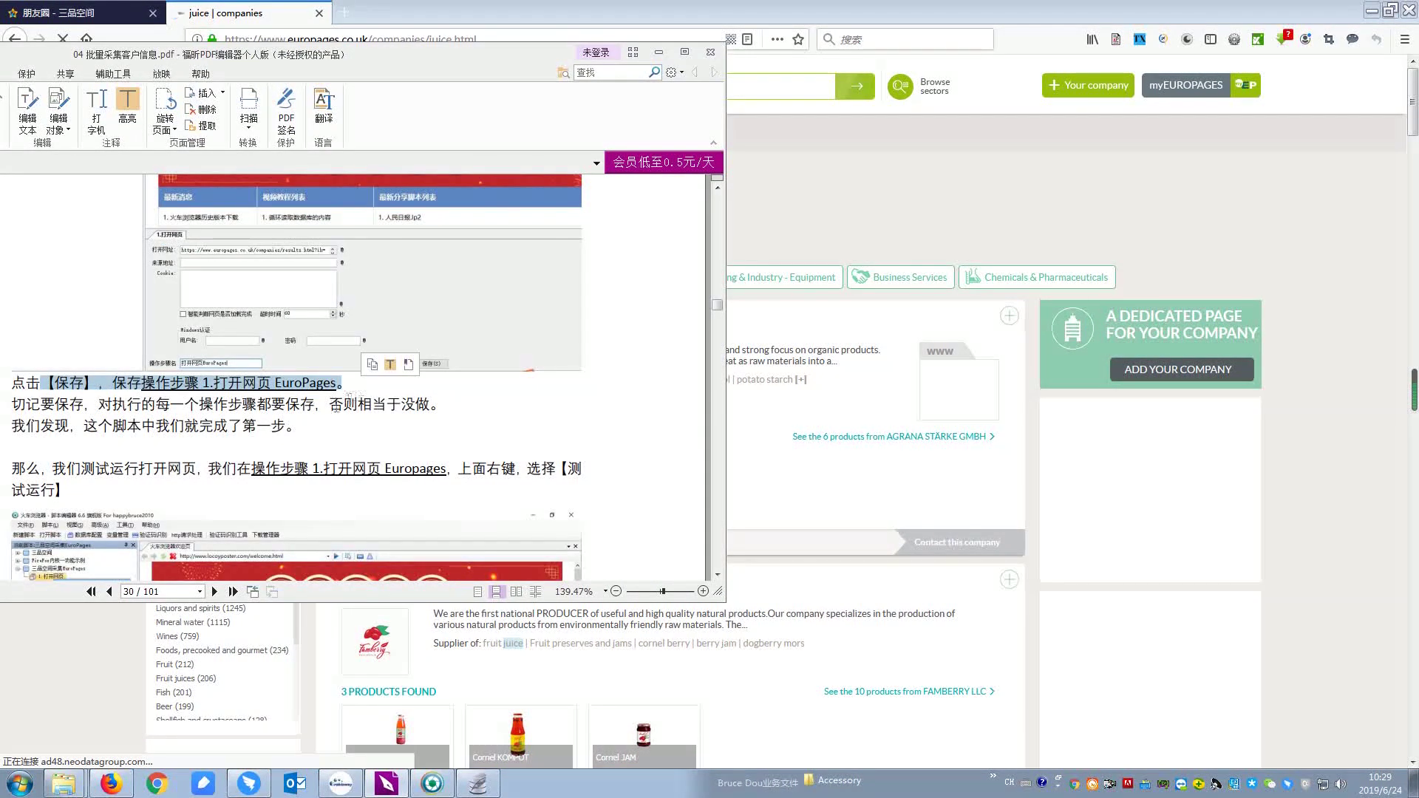
Return to the script editor, save the 打开网页Juice step again and test-run it.
{"action": "left_click", "coordinate": [432, 784]}
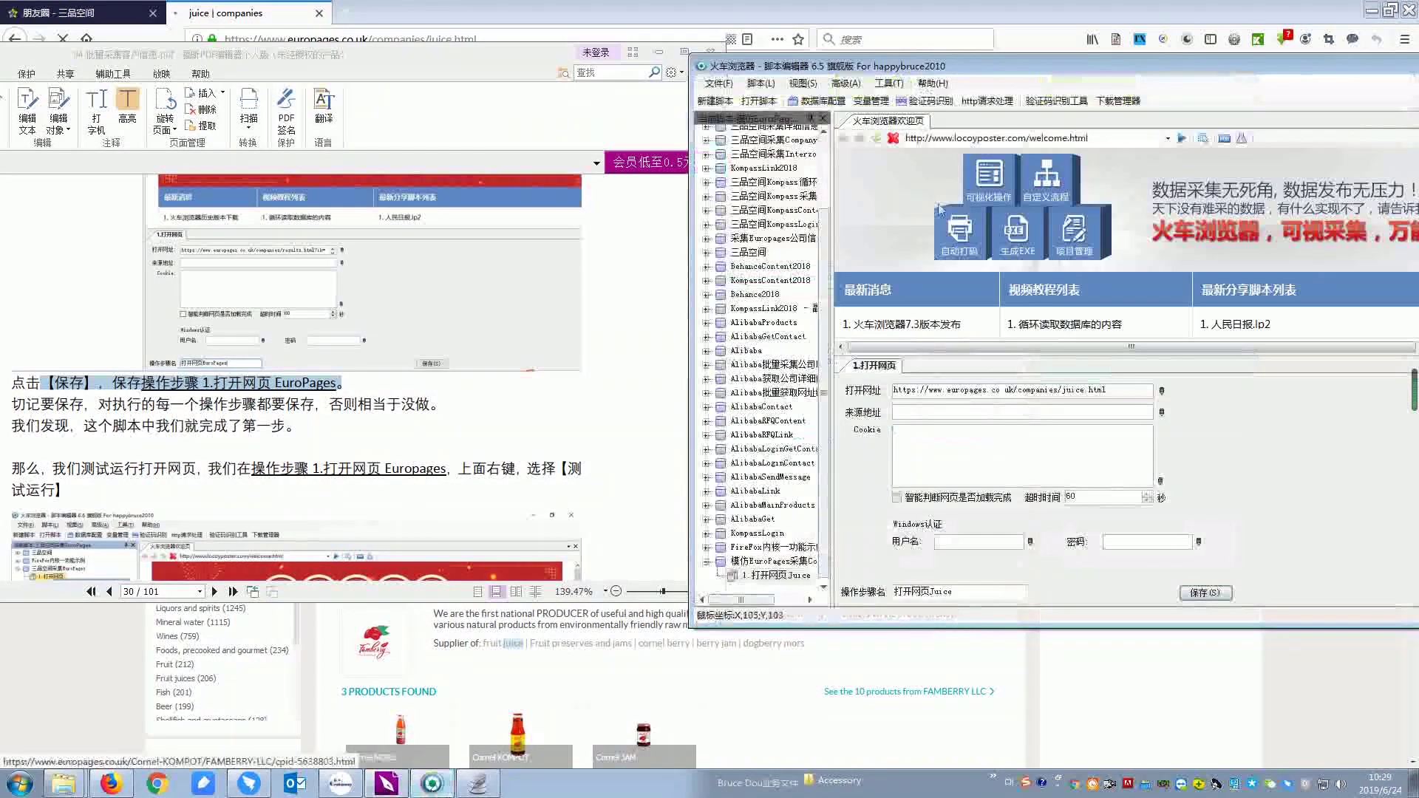
{"action": "left_click", "coordinate": [1211, 598]}
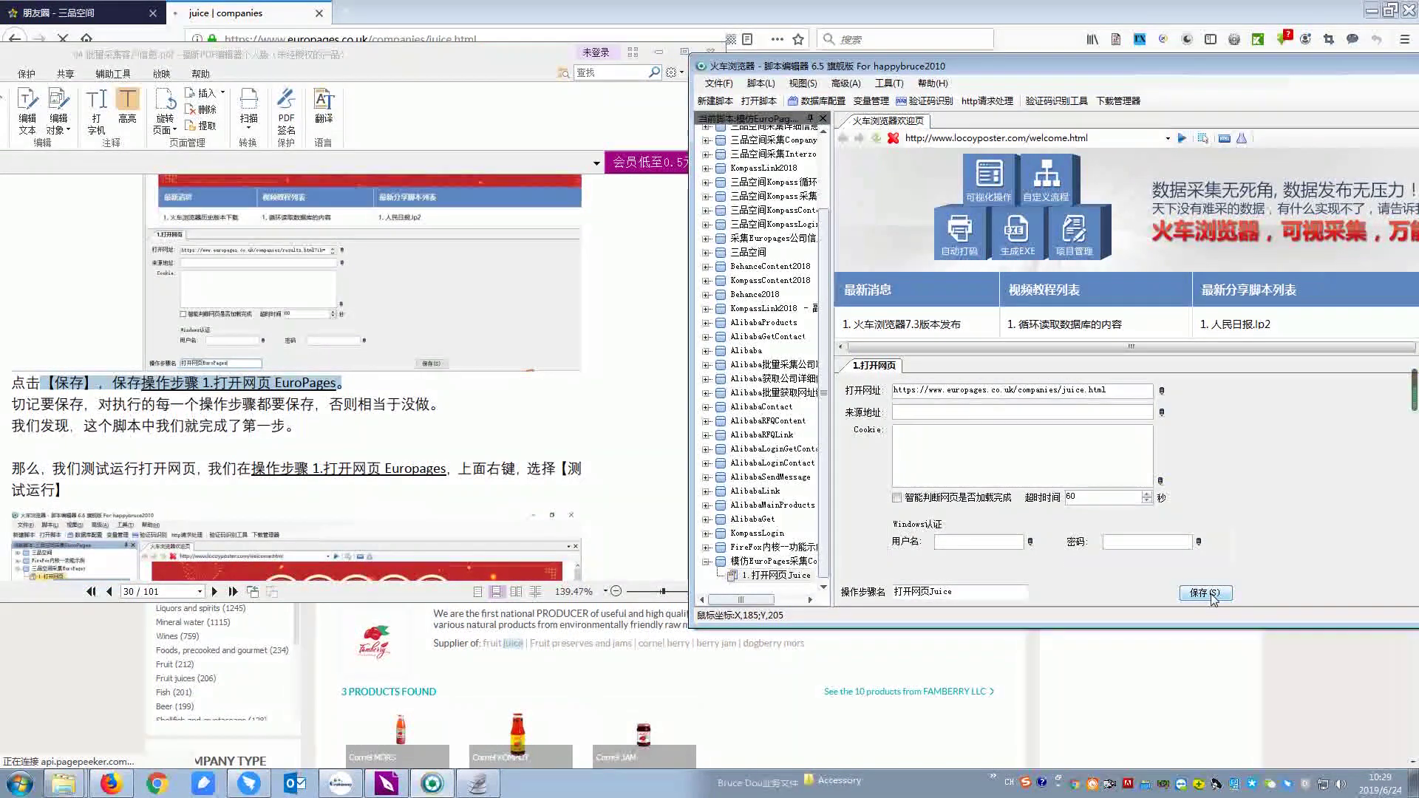
{"action": "left_click", "coordinate": [1211, 597]}
{"action": "left_click", "coordinate": [1211, 597]}
{"action": "left_click", "coordinate": [1211, 596]}
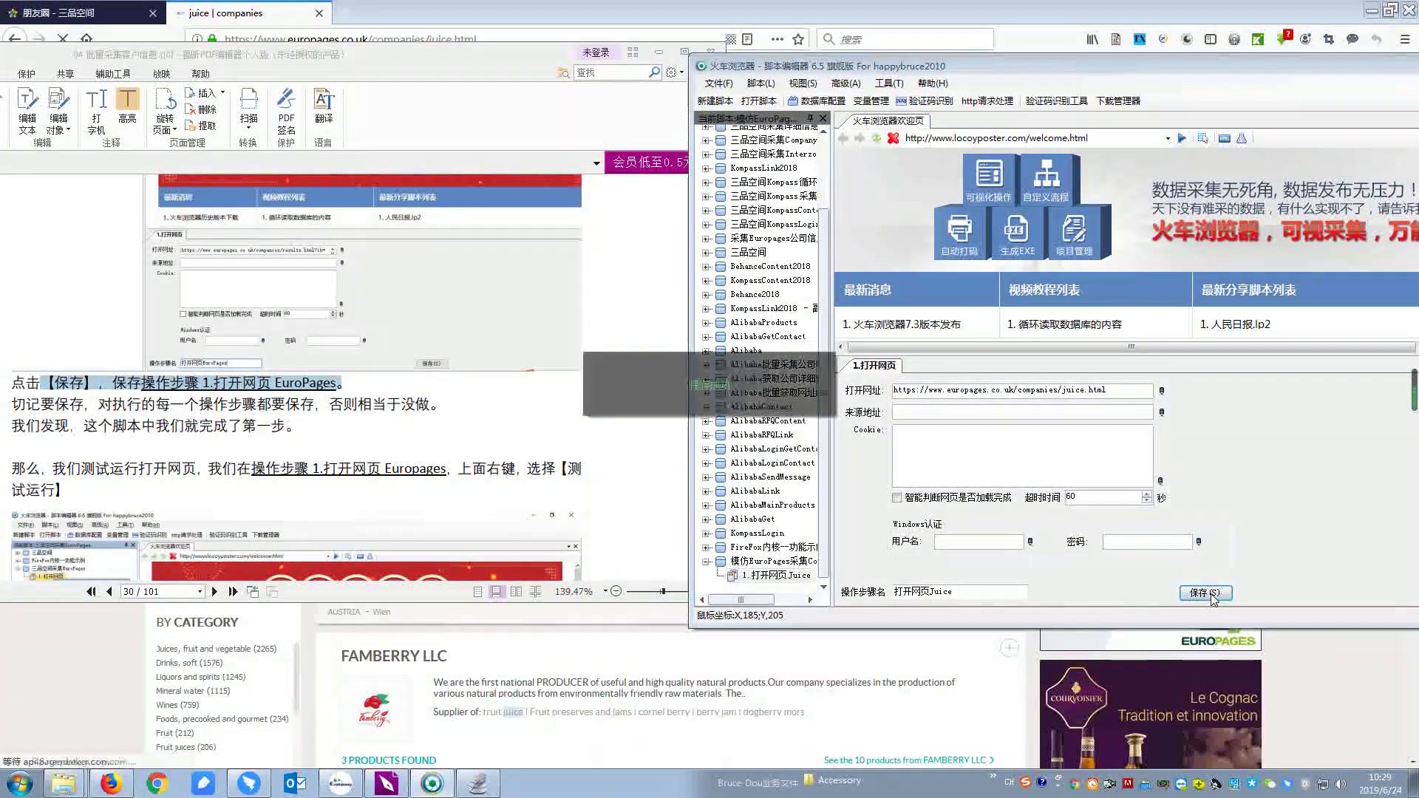
{"action": "right_click", "coordinate": [780, 576]}
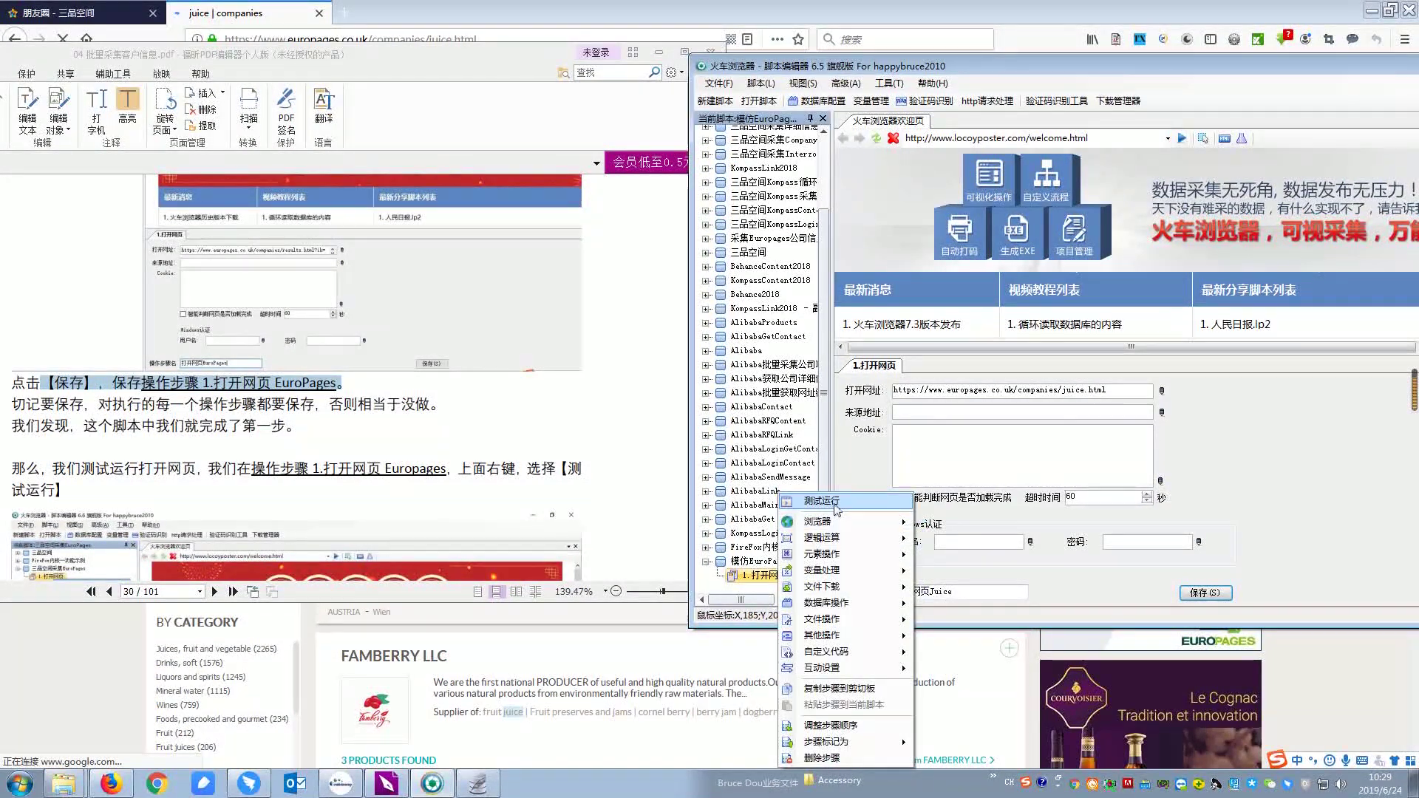
{"action": "left_click", "coordinate": [822, 501]}
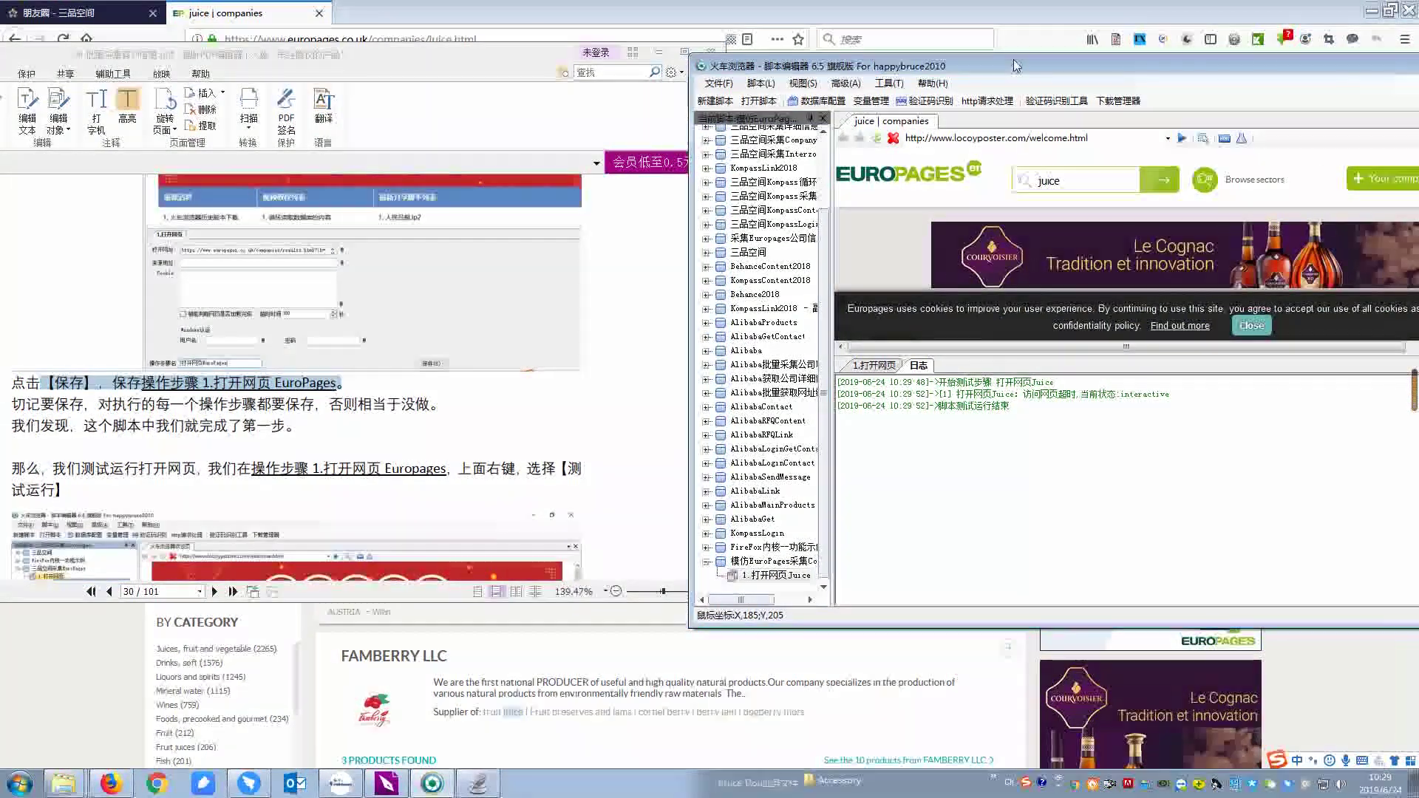
Arrange the PDF guide and the script editor side by side, shrinking the guide window so that the two do not overlap.
{"action": "left_click_drag", "start_coordinate": [1014, 59], "coordinate": [936, 59]}
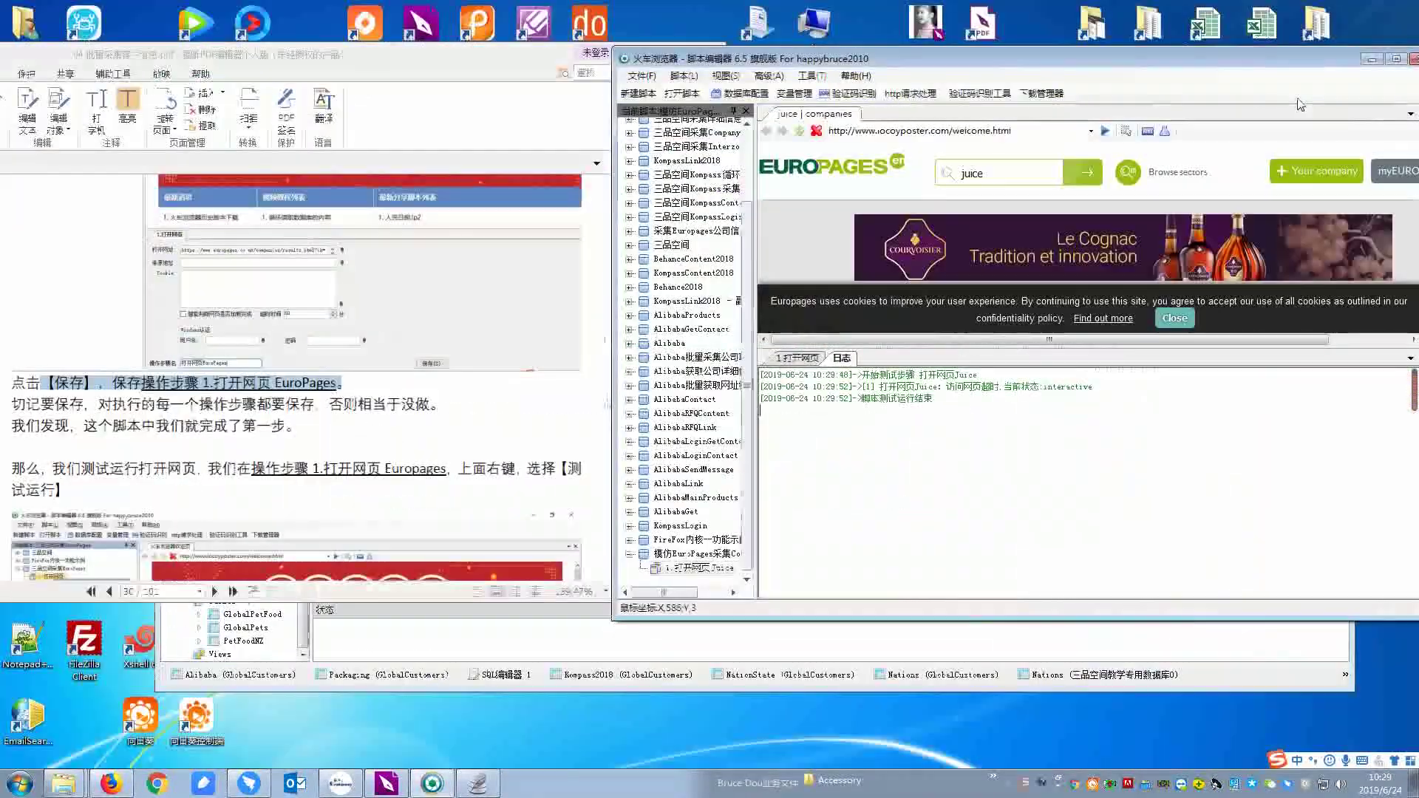
{"action": "mouse_move", "coordinate": [1293, 65]}
{"action": "left_mouse_down"}
{"action": "mouse_move", "coordinate": [1285, 108]}
{"action": "mouse_move", "coordinate": [1270, 101]}
{"action": "left_mouse_up"}
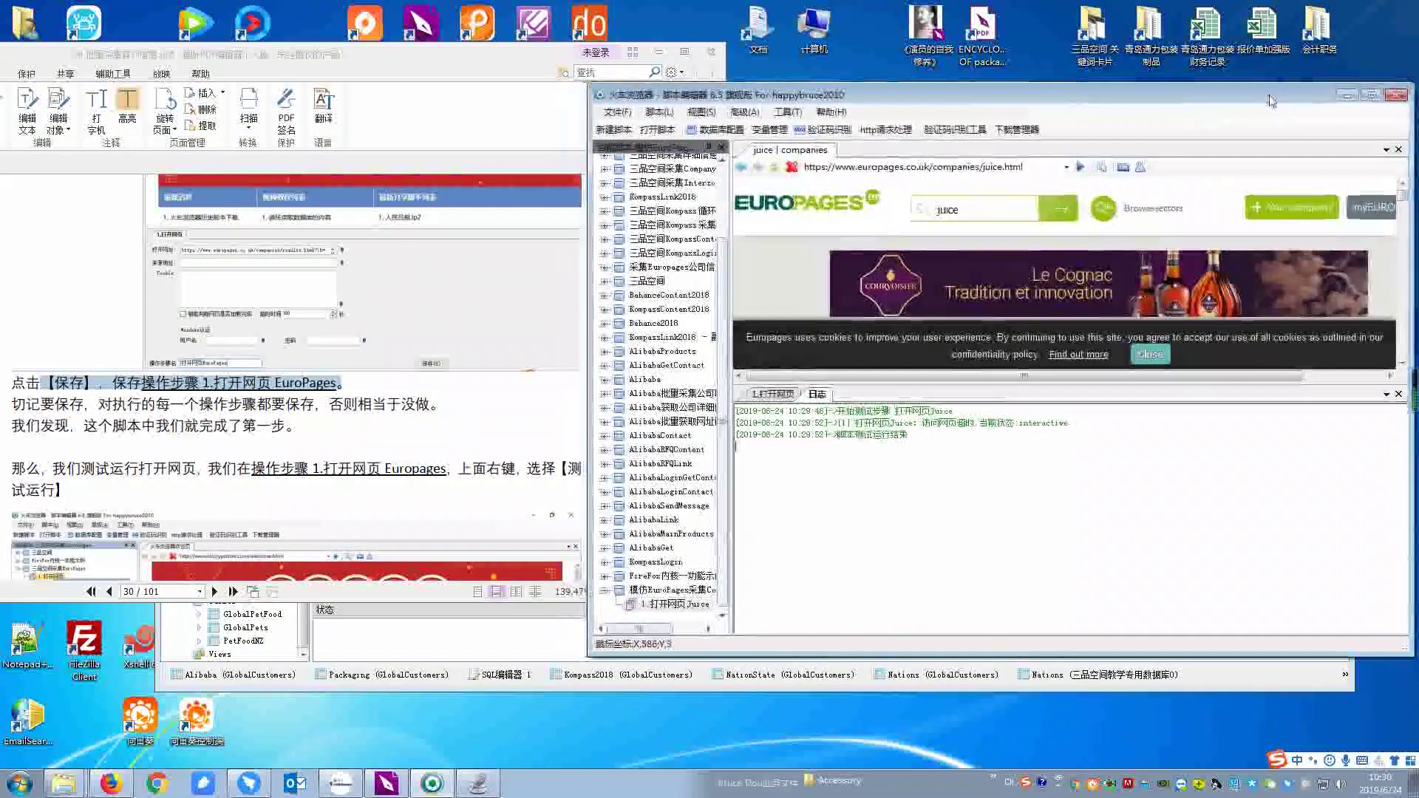
{"action": "left_click_drag", "start_coordinate": [458, 55], "coordinate": [548, 69]}
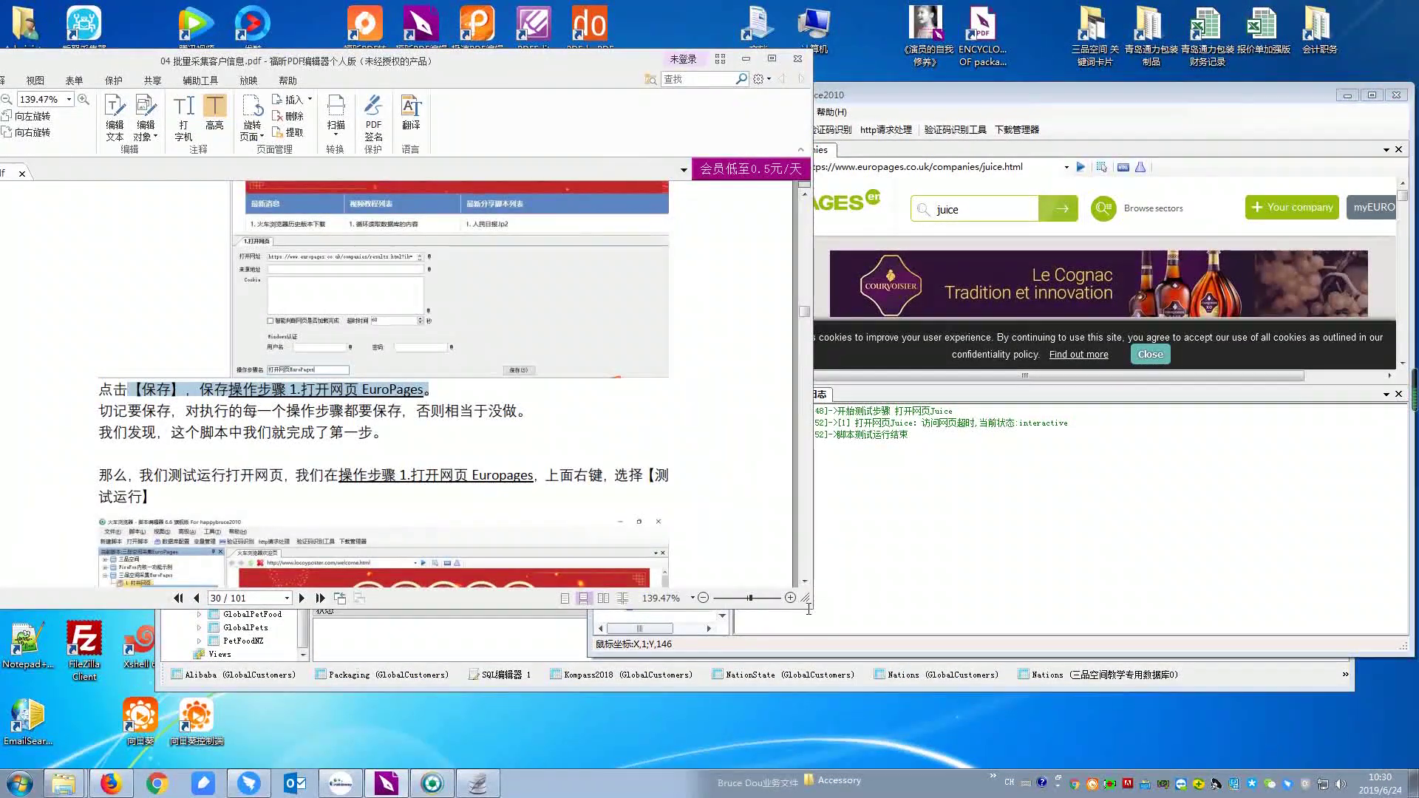
{"action": "left_click_drag", "start_coordinate": [814, 611], "coordinate": [715, 576]}
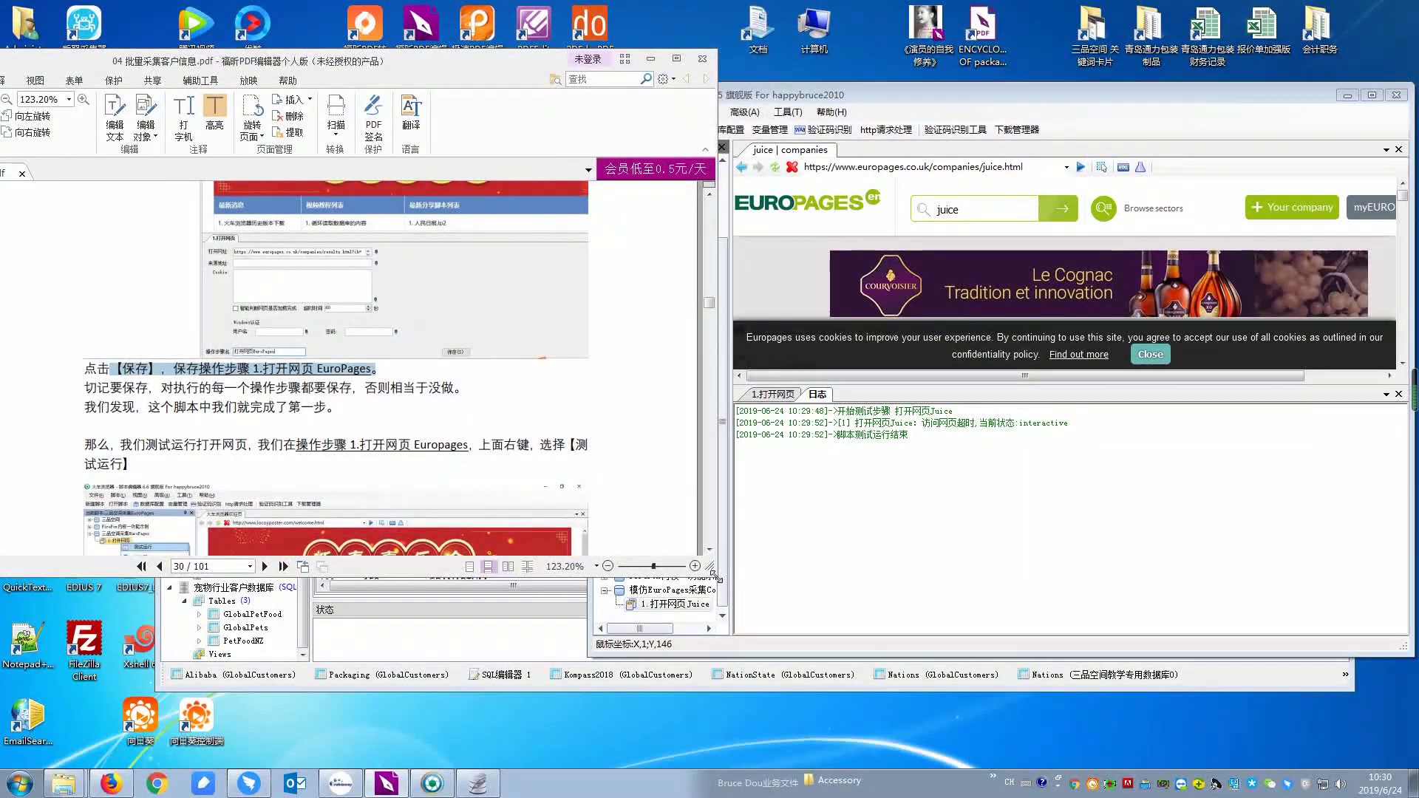
{"action": "left_click_drag", "start_coordinate": [464, 53], "coordinate": [419, 53]}
{"action": "left_click", "coordinate": [762, 95]}
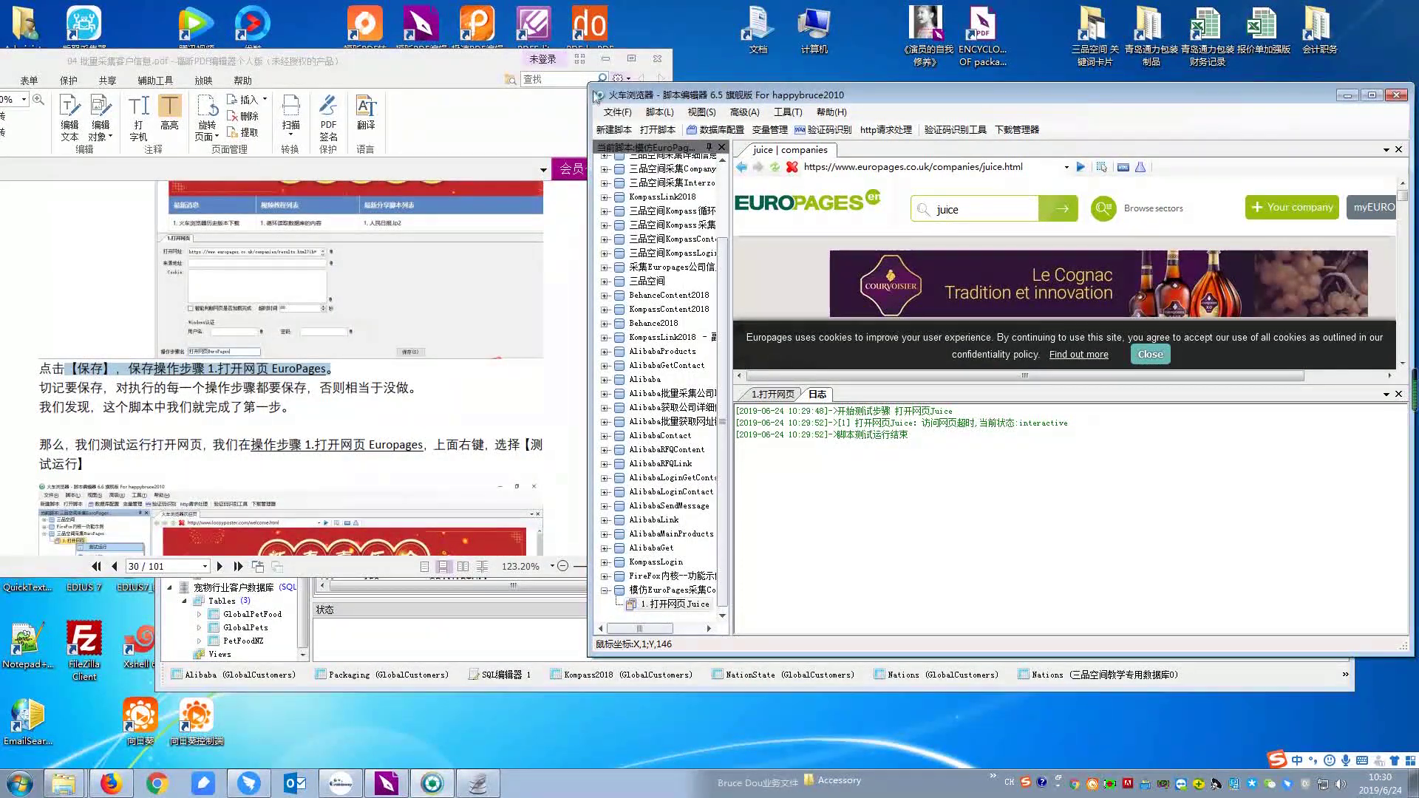
{"action": "left_click_drag", "start_coordinate": [592, 92], "coordinate": [660, 117]}
{"action": "left_click_drag", "start_coordinate": [855, 123], "coordinate": [865, 101]}
{"action": "left_click_drag", "start_coordinate": [406, 76], "coordinate": [410, 109]}
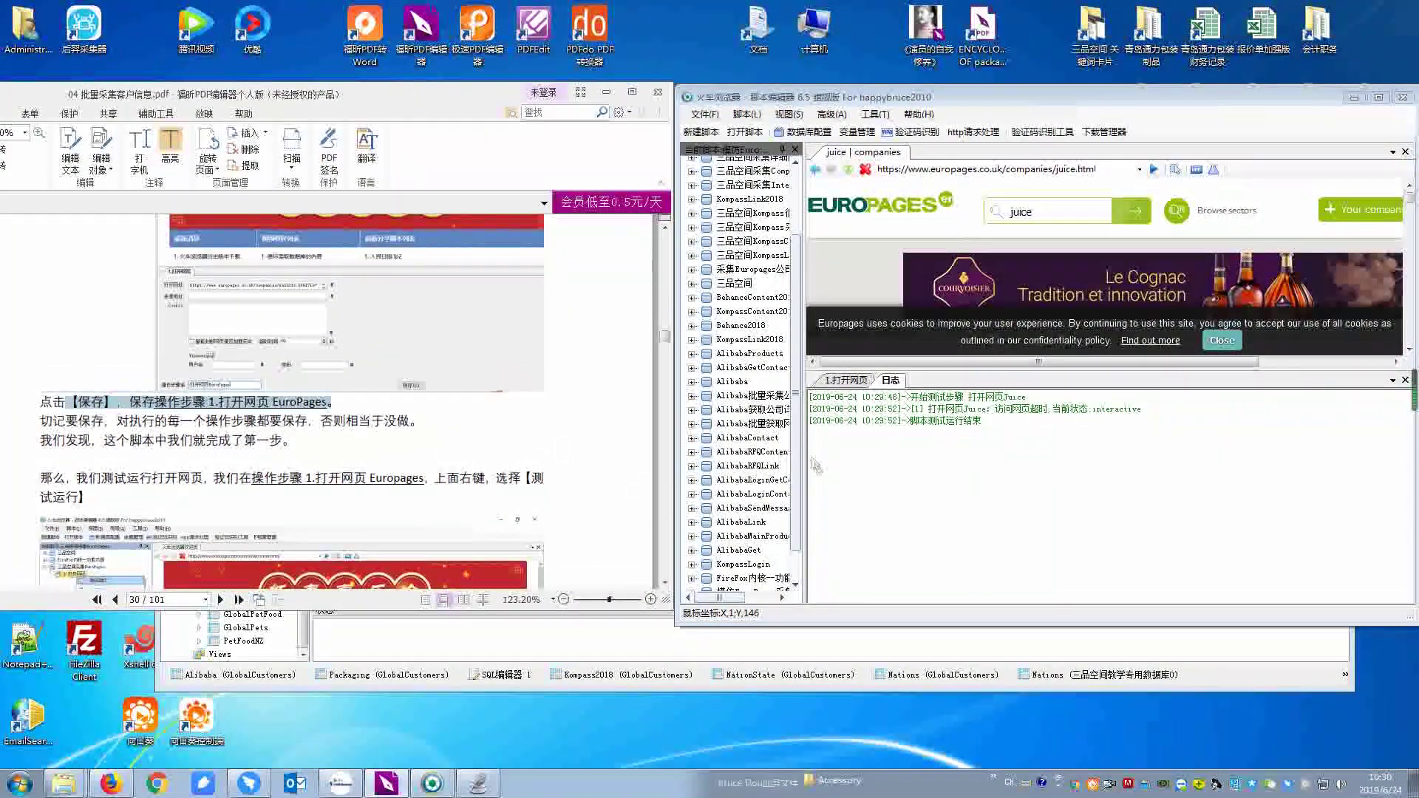
Bring the 打开网页Juice step into view in the script tree and read the guide's test-run instructions on page 30.
{"action": "left_click", "coordinate": [744, 583]}
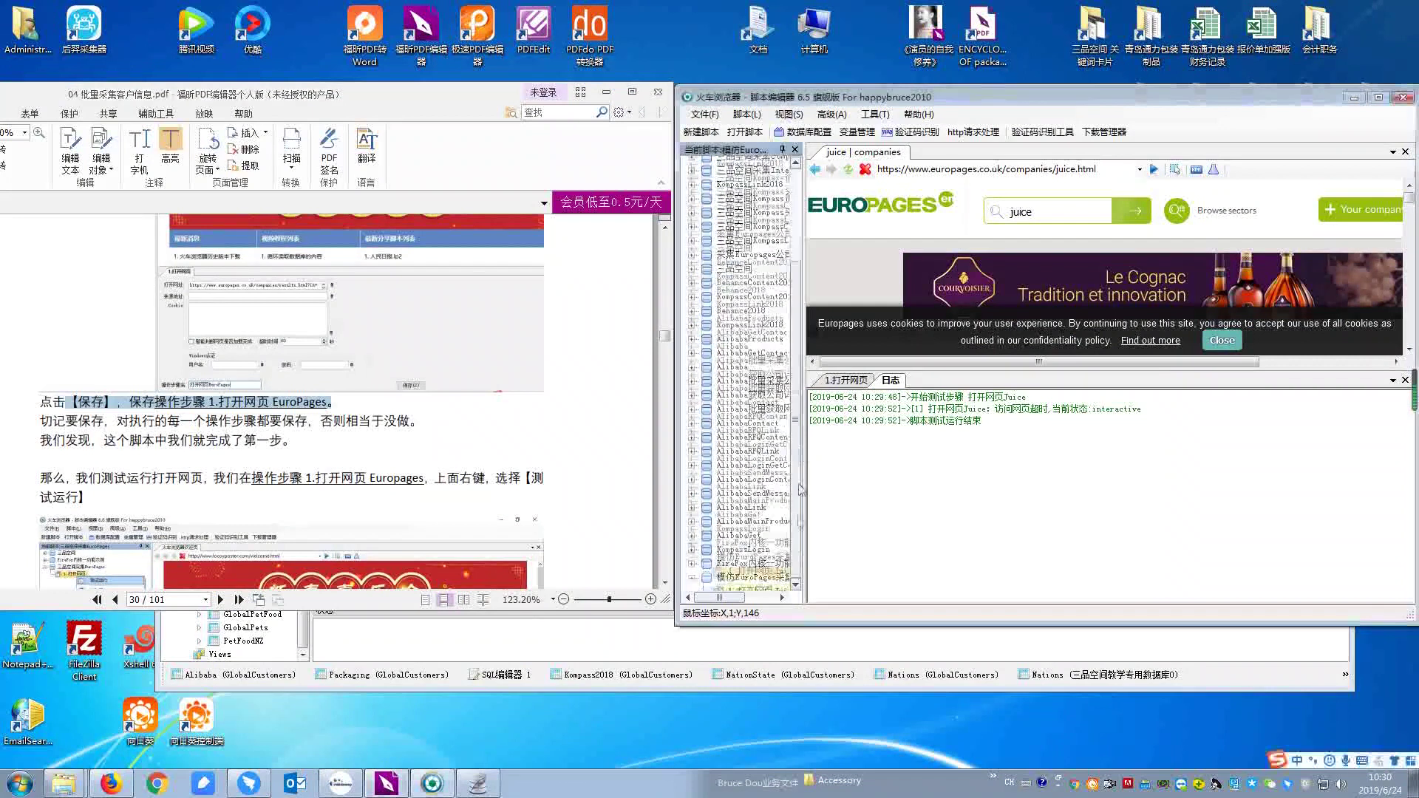
{"action": "left_click", "coordinate": [216, 457]}
{"action": "scroll", "coordinate": [216, 456], "scroll_direction": "down", "scroll_amount": 3}
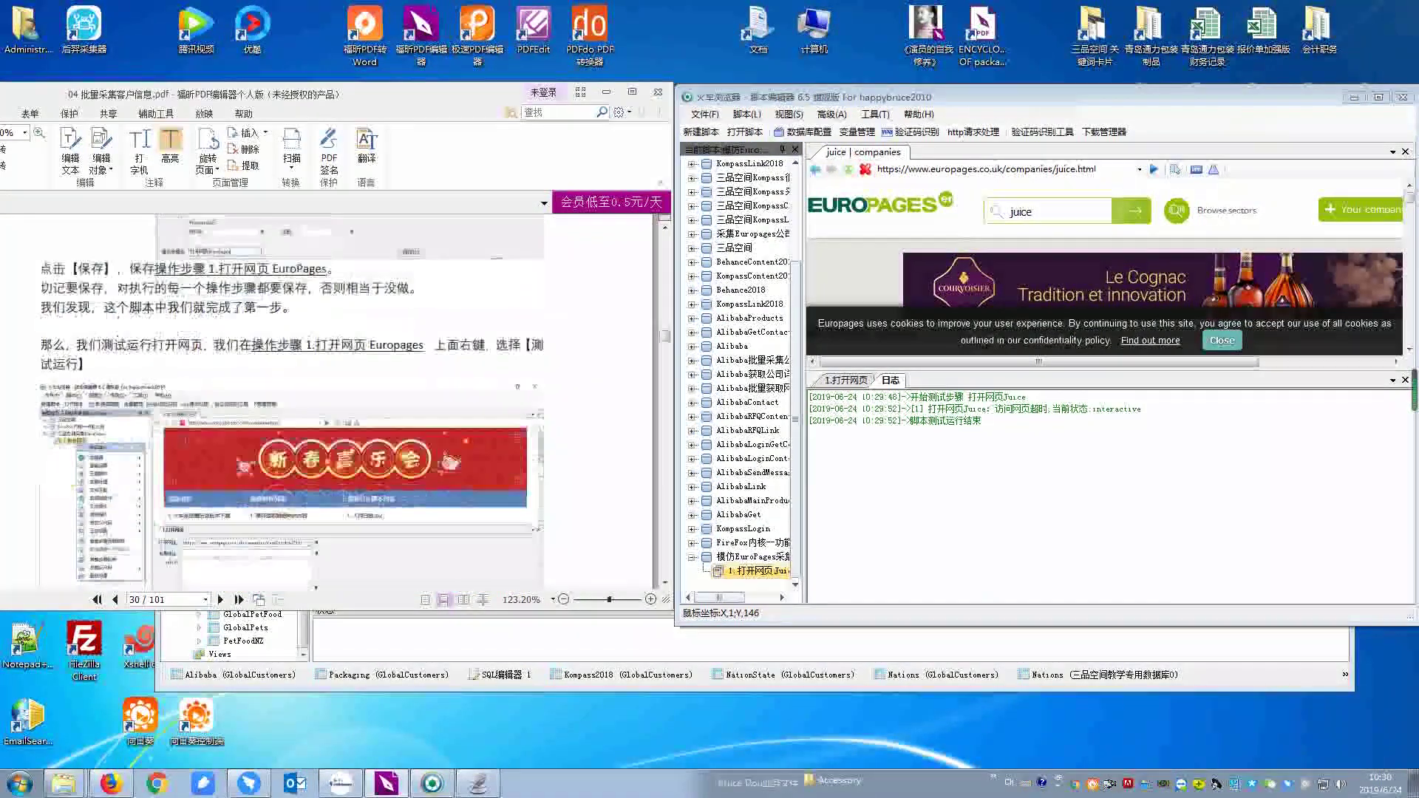
{"action": "scroll", "coordinate": [260, 365], "scroll_direction": "down", "scroll_amount": 5}
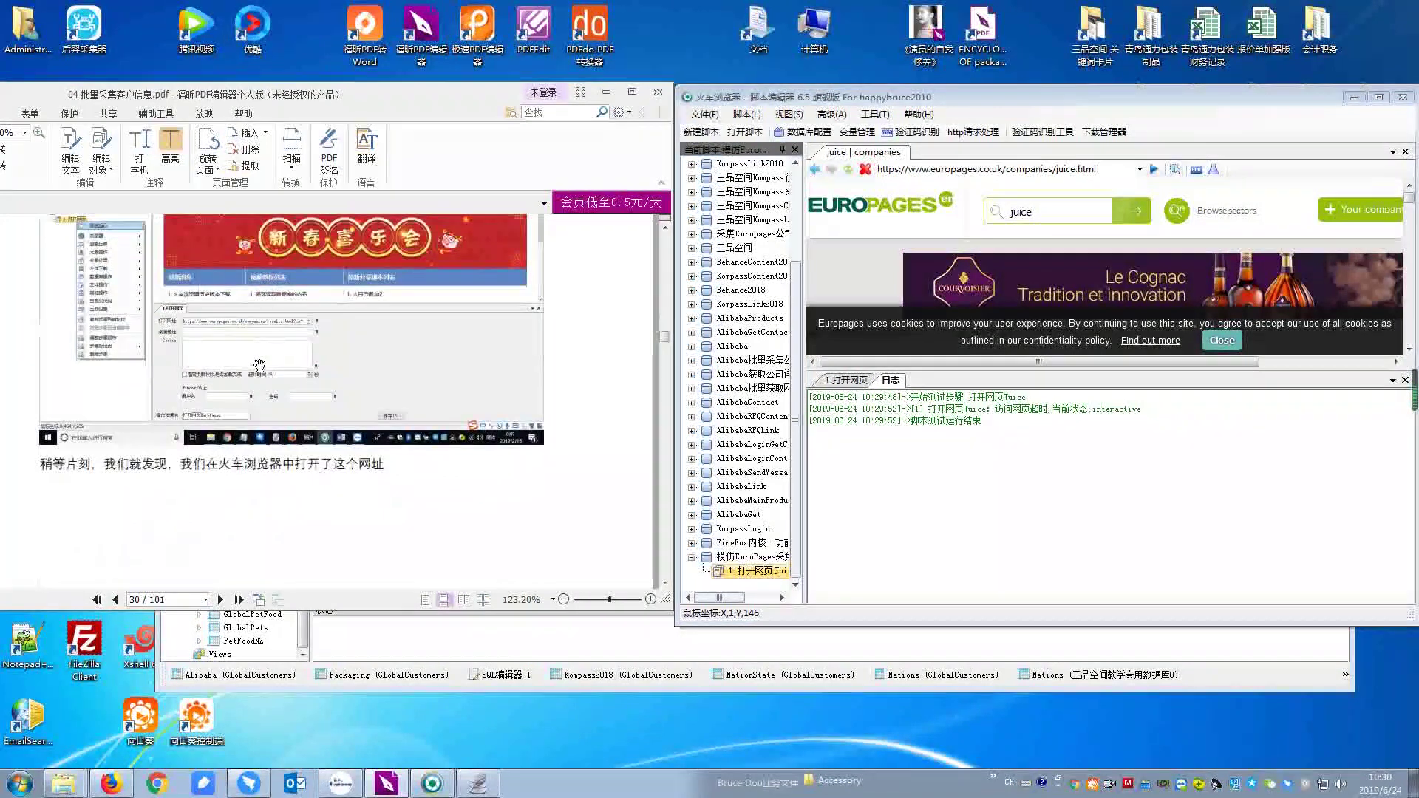
Following page 31 of the PDF guide, add a 元素操作 > 单次取值 step after the 打开网页Juice step.
{"action": "scroll", "coordinate": [259, 366], "scroll_direction": "down", "scroll_amount": 10}
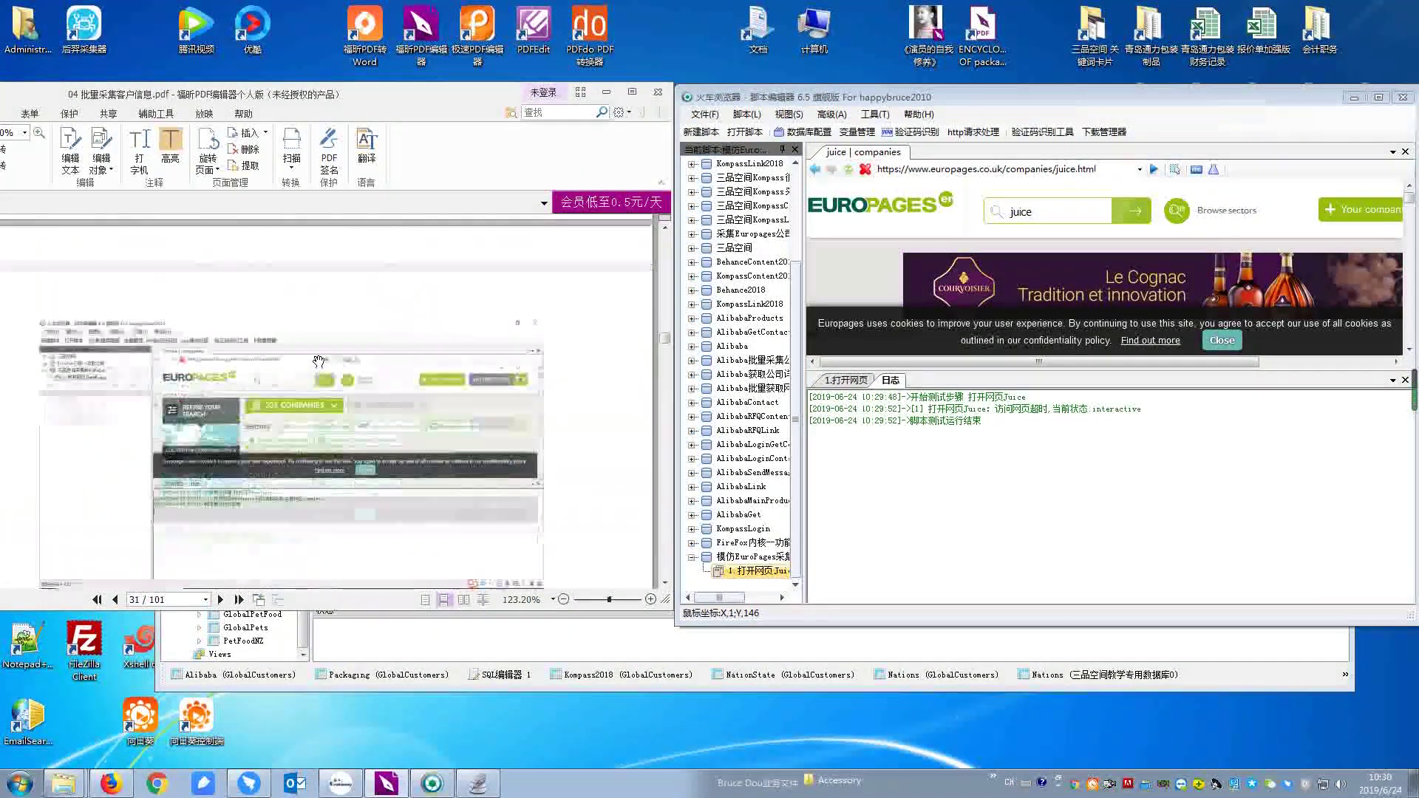
{"action": "scroll", "coordinate": [319, 361], "scroll_direction": "down", "scroll_amount": 4}
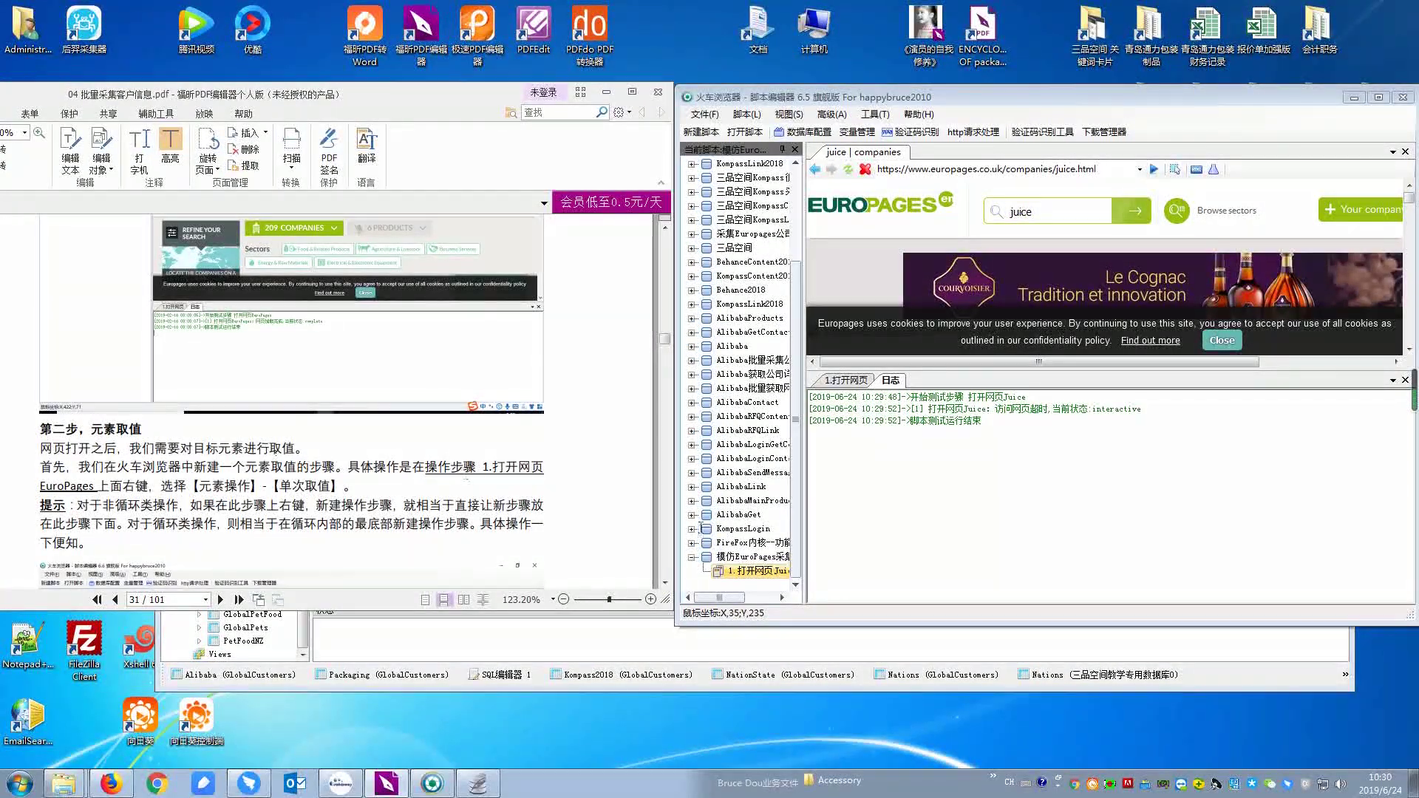
{"action": "left_click", "coordinate": [751, 571]}
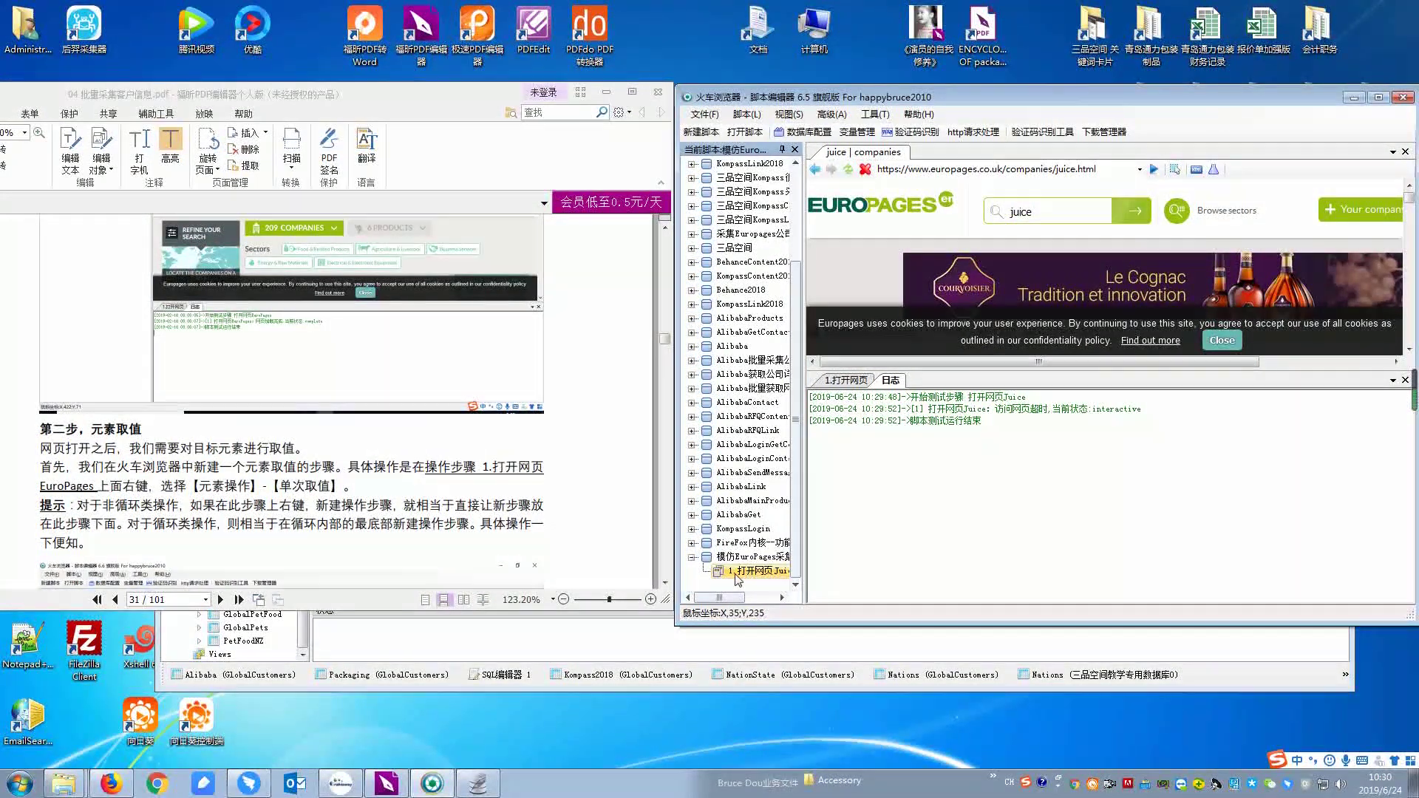
{"action": "right_click", "coordinate": [737, 579]}
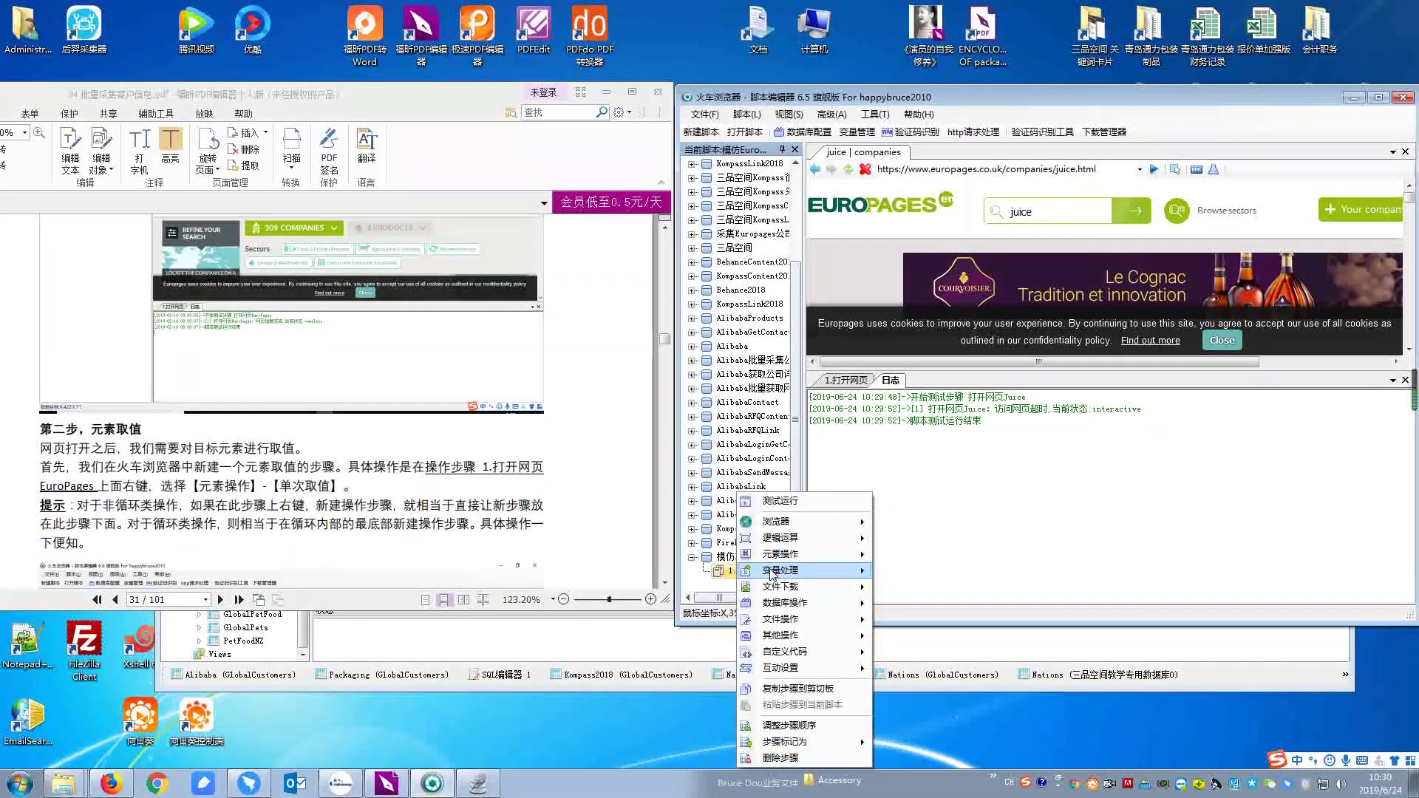
{"action": "mouse_move", "coordinate": [779, 542]}
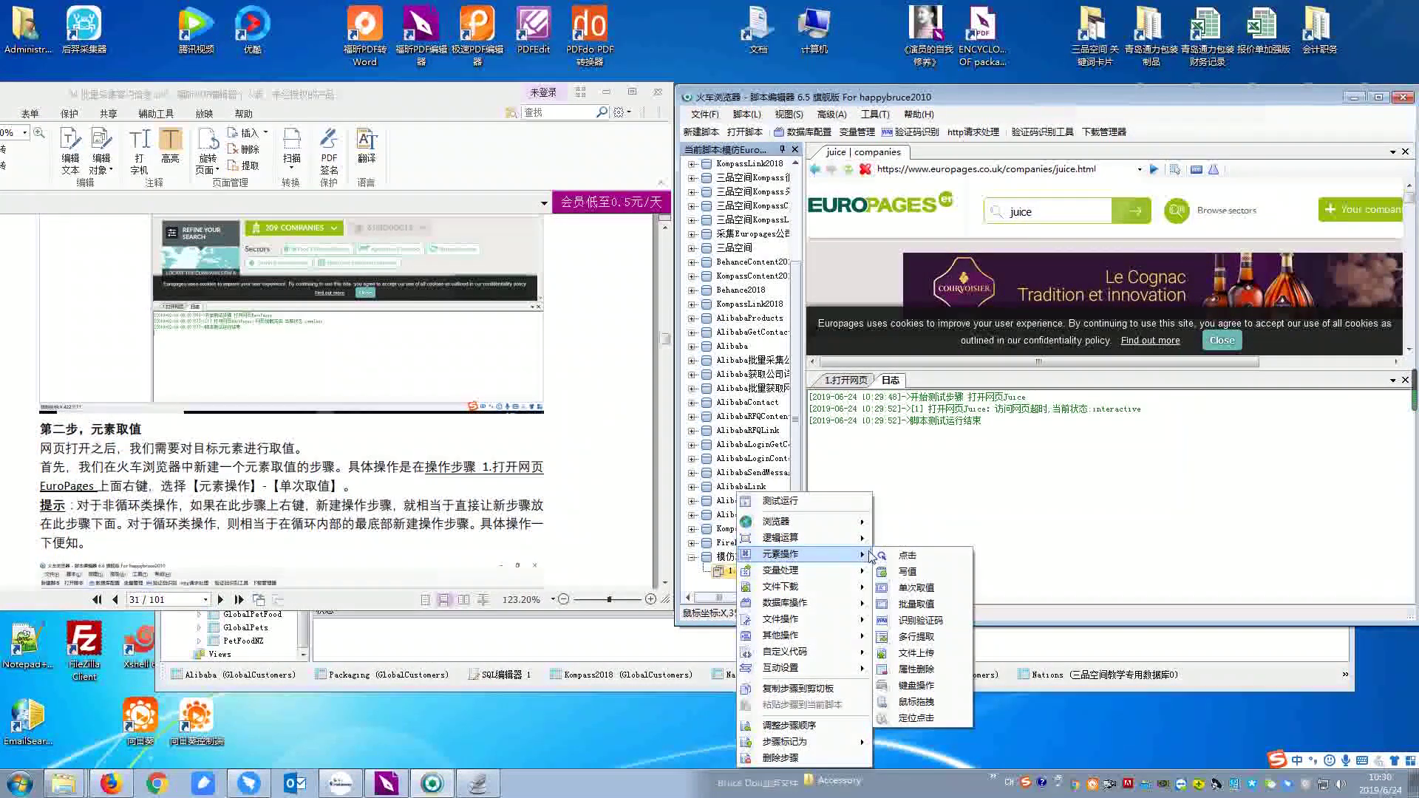
{"action": "left_click", "coordinate": [918, 589]}
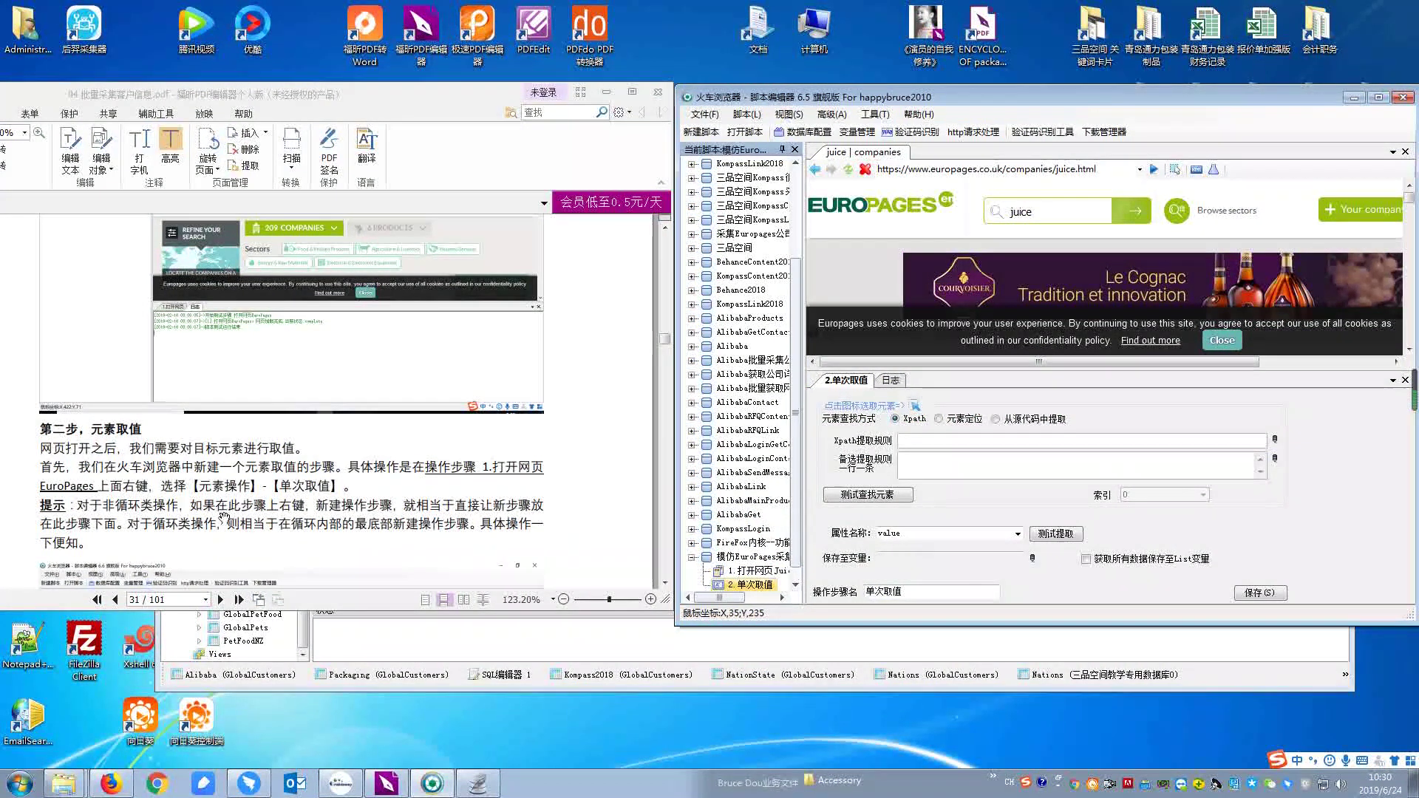
Read the rest of guide page 31 on the 单次取值 step and its Xpath rule.
{"action": "left_click", "coordinate": [224, 518]}
{"action": "scroll", "coordinate": [224, 517], "scroll_direction": "down", "scroll_amount": 3}
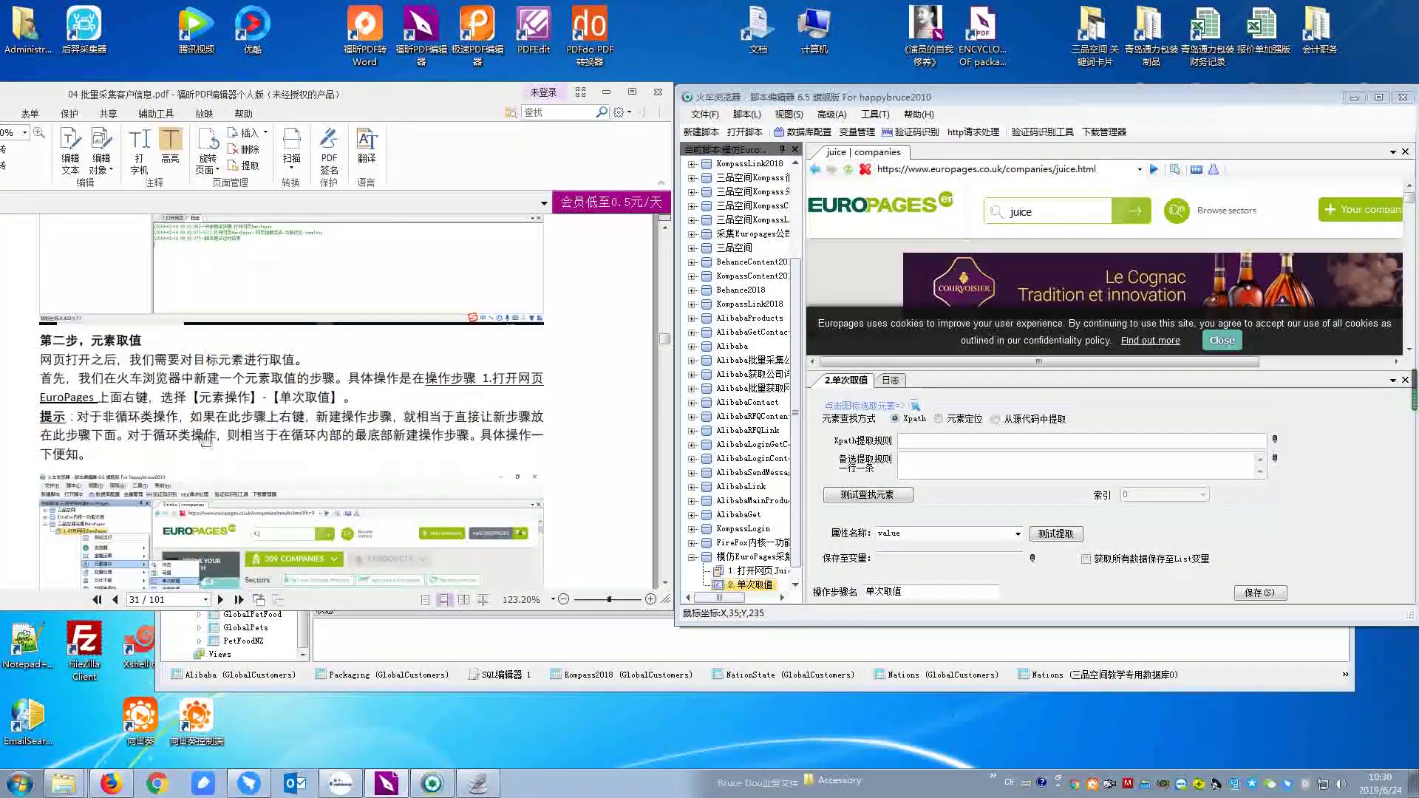
{"action": "scroll", "coordinate": [206, 441], "scroll_direction": "down", "scroll_amount": 2}
{"action": "scroll", "coordinate": [385, 399], "scroll_direction": "down", "scroll_amount": 2}
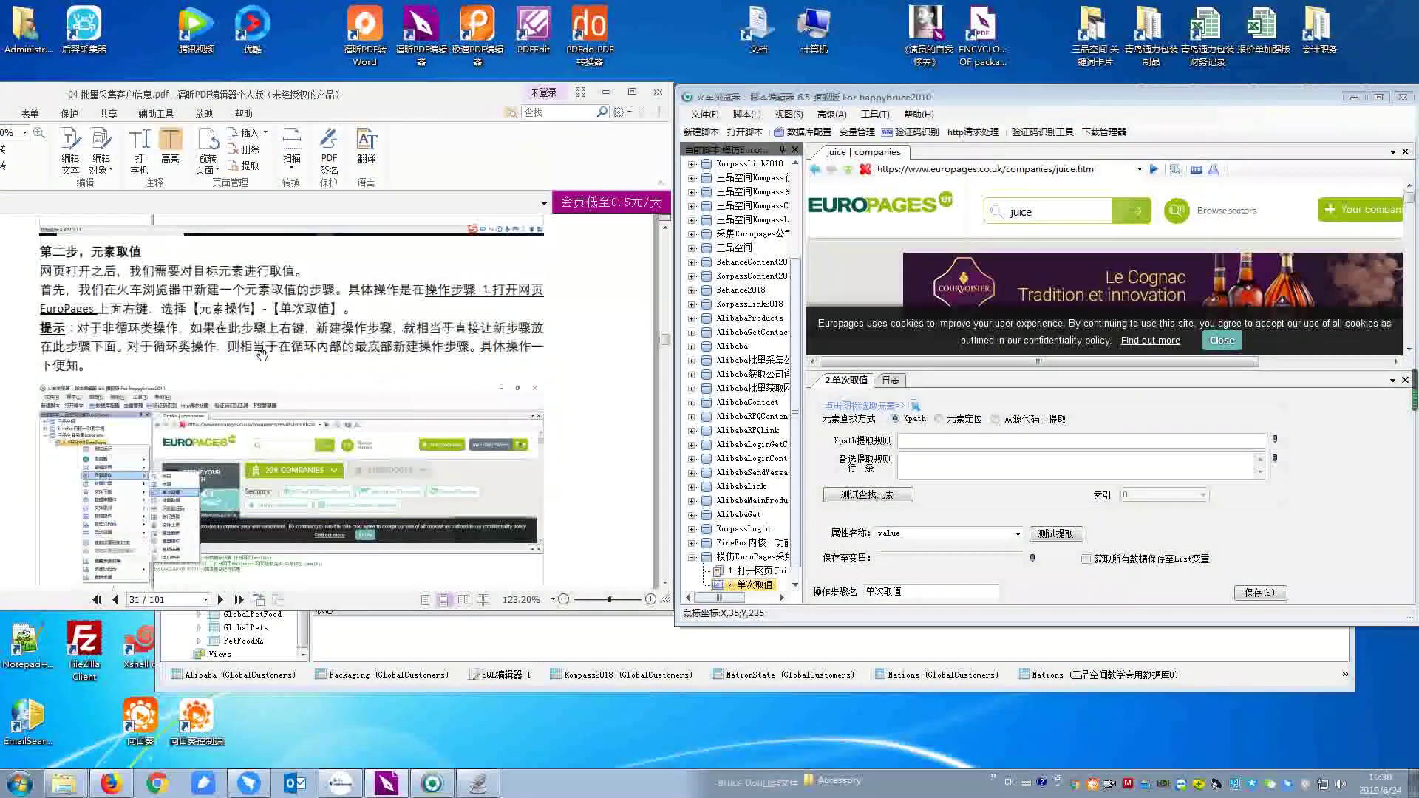
{"action": "scroll", "coordinate": [186, 382], "scroll_direction": "down", "scroll_amount": 5}
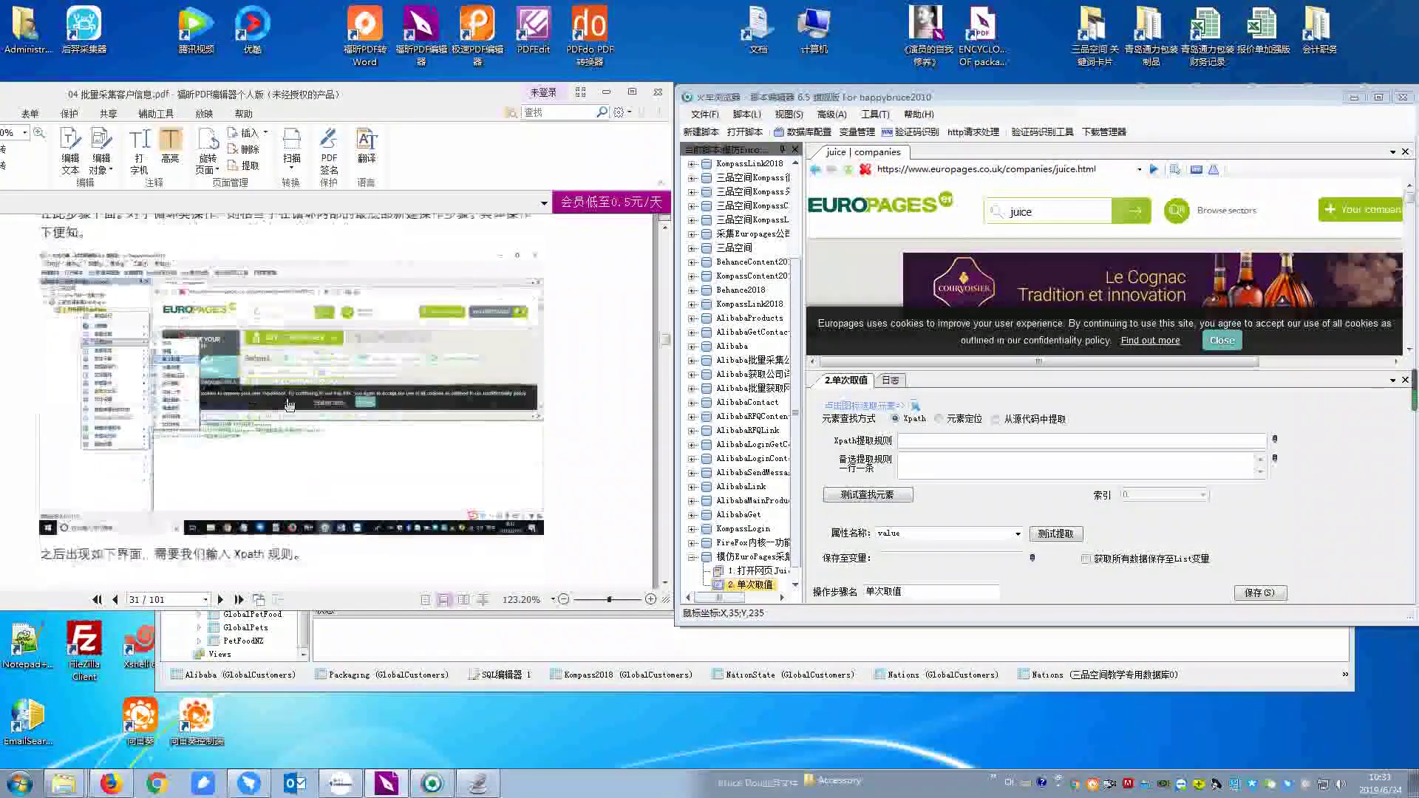
{"action": "scroll", "coordinate": [296, 365], "scroll_direction": "down", "scroll_amount": 5}
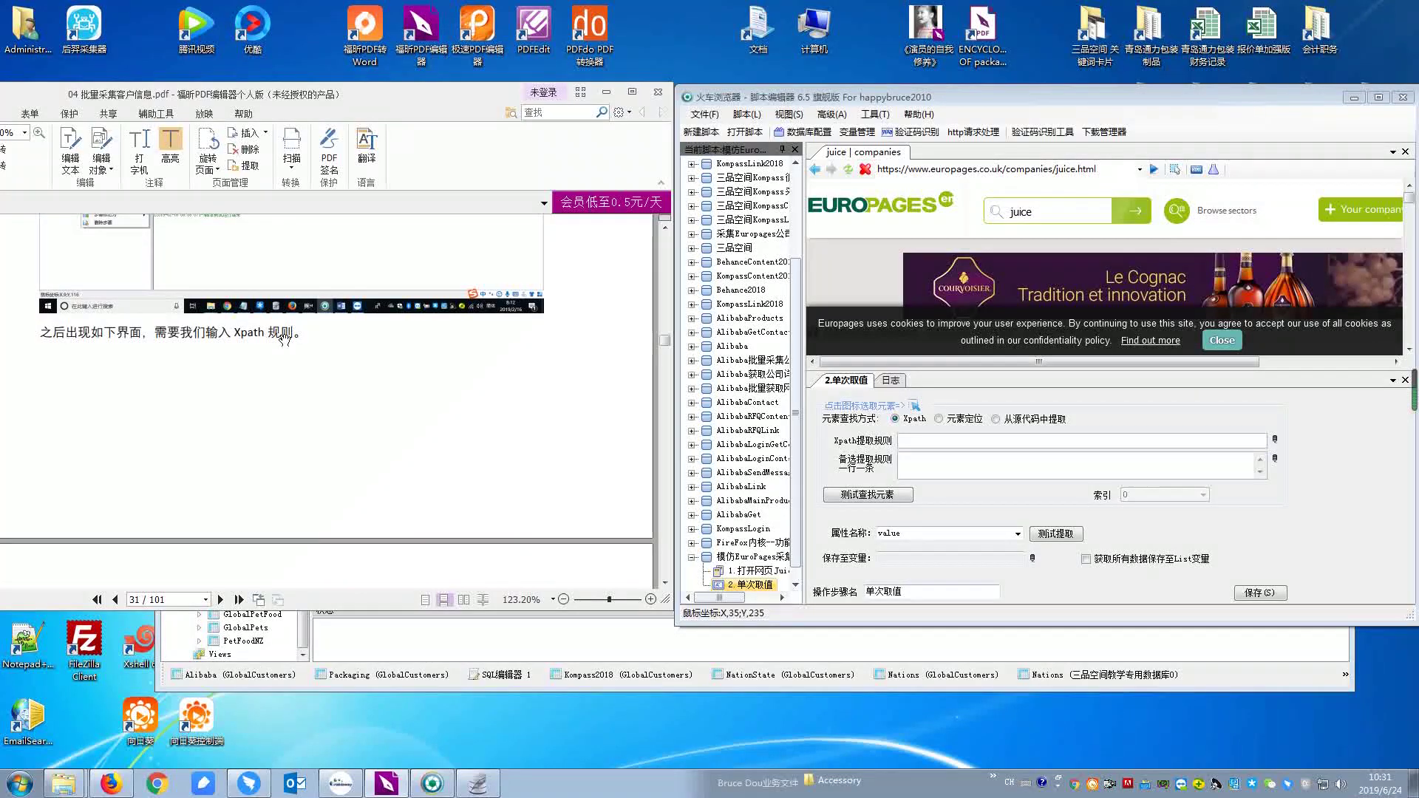
Dismiss the cookie notice on the EuroPages juice page and bring the first company result into view.
{"action": "left_click", "coordinate": [1026, 325]}
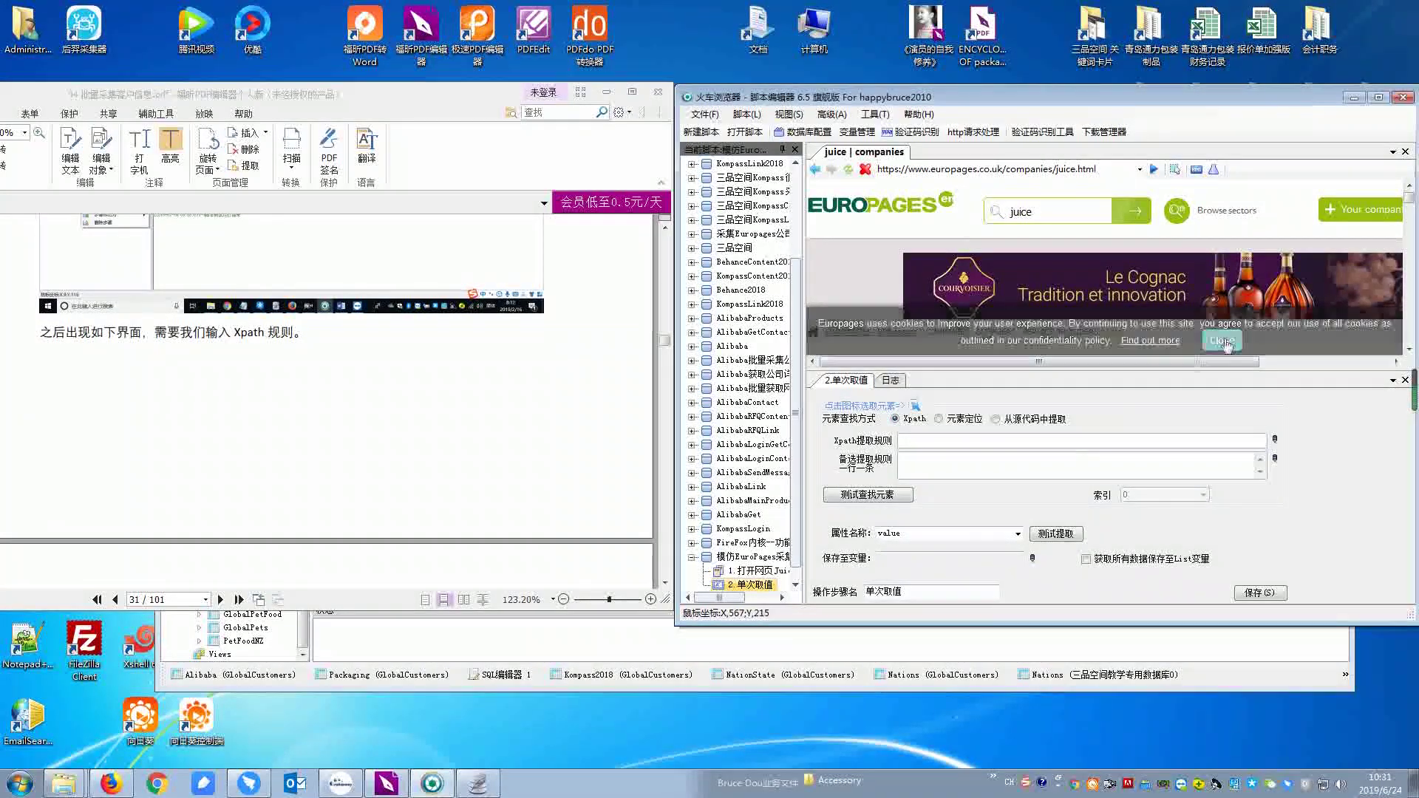
{"action": "scroll", "coordinate": [1053, 266], "scroll_direction": "down", "scroll_amount": 3}
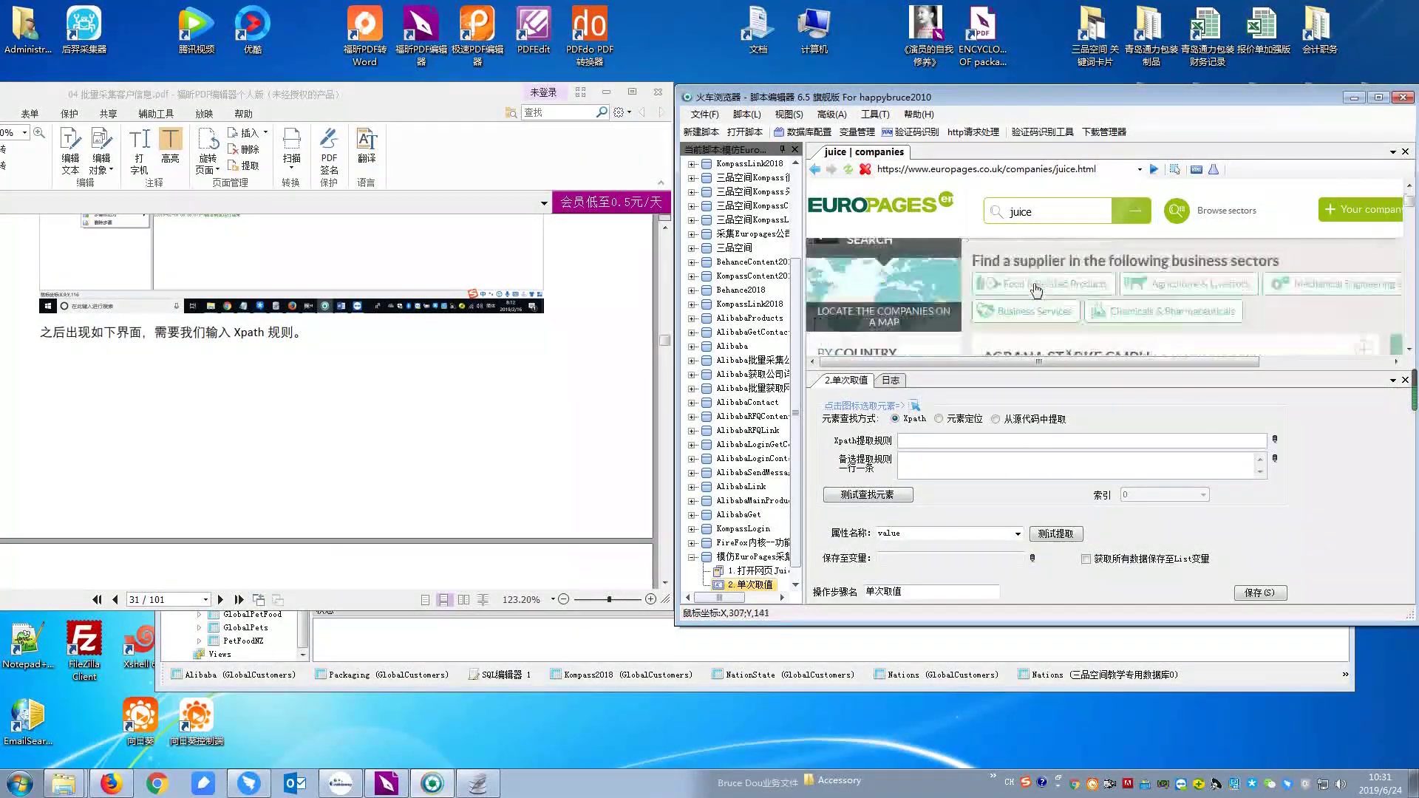
{"action": "scroll", "coordinate": [1039, 288], "scroll_direction": "down", "scroll_amount": 2}
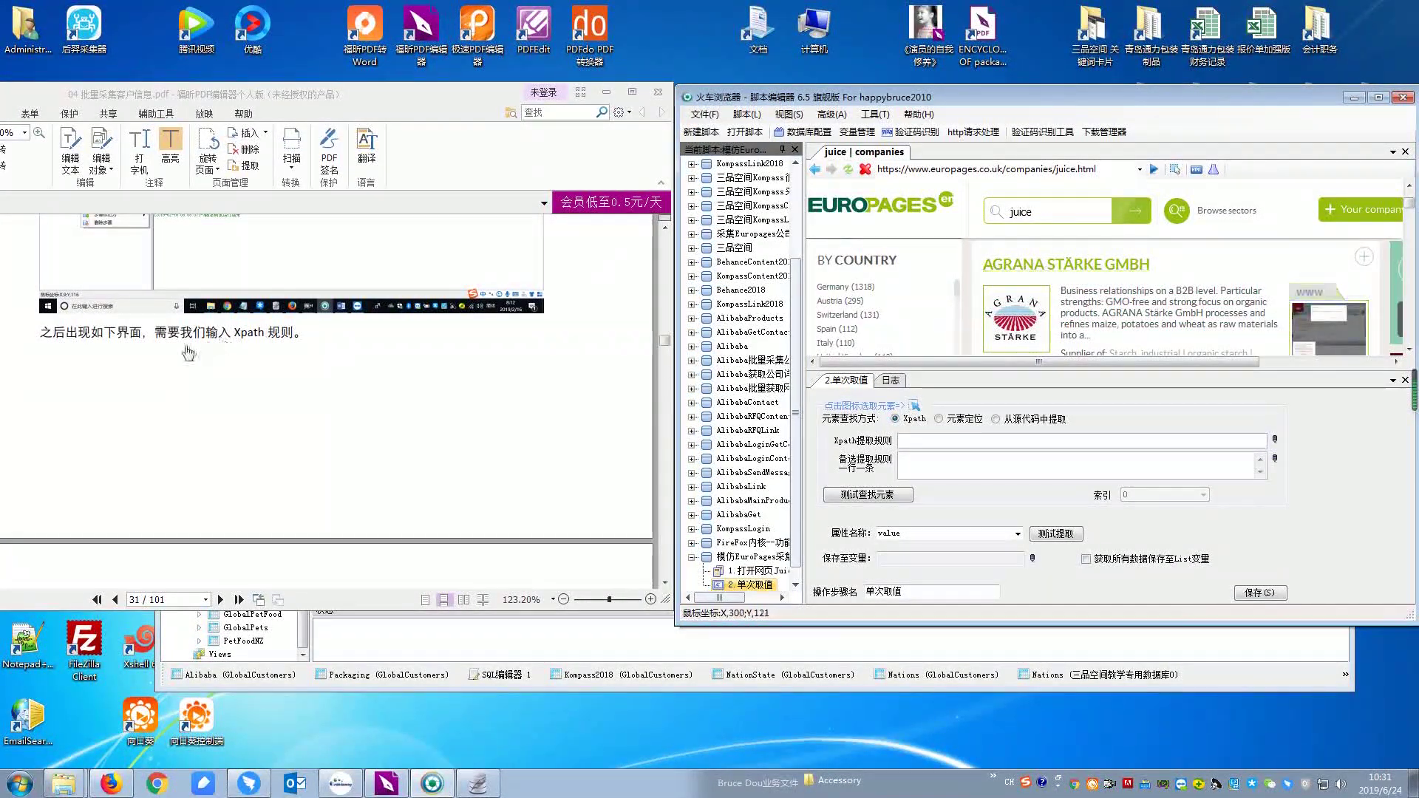
{"action": "scroll", "coordinate": [235, 337], "scroll_direction": "down", "scroll_amount": 5}
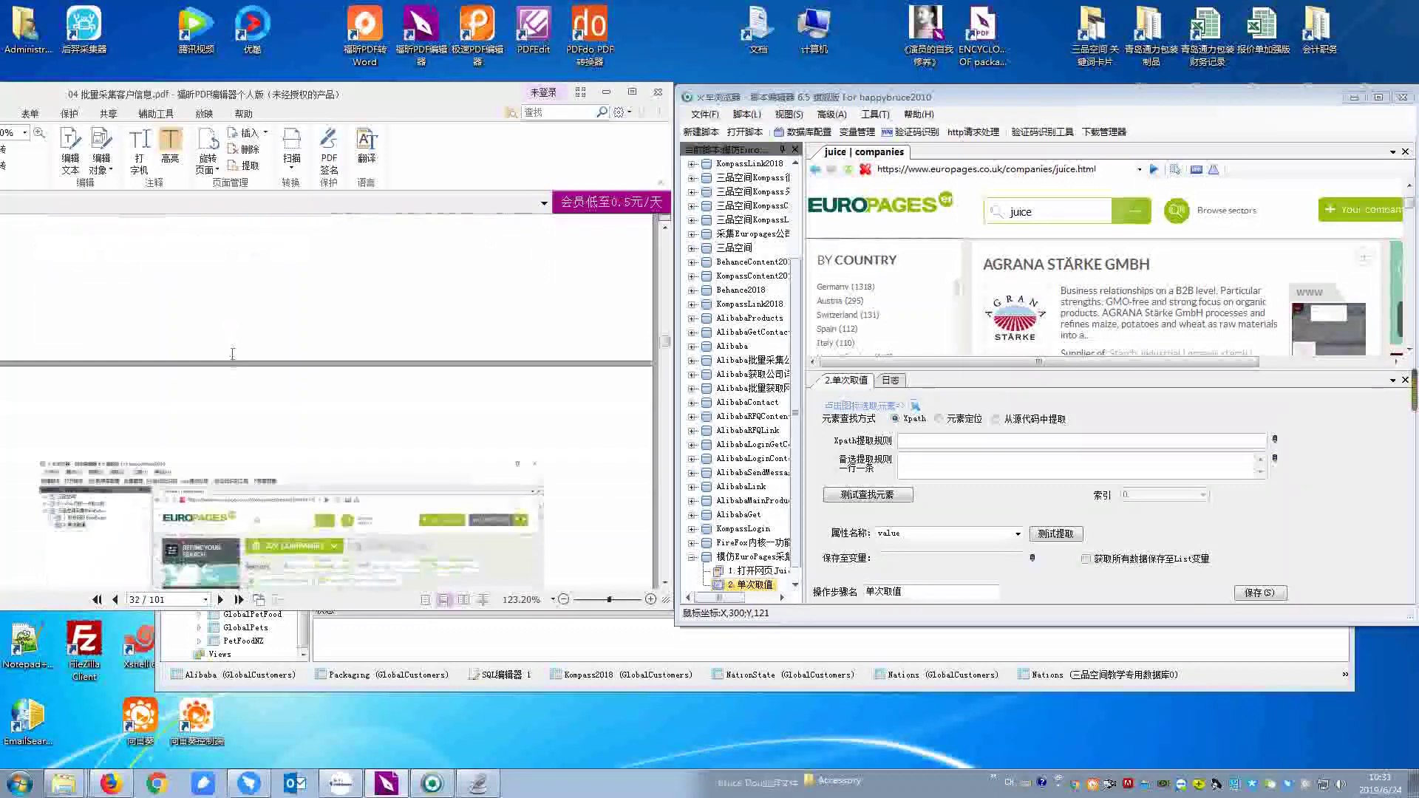
{"action": "scroll", "coordinate": [222, 419], "scroll_direction": "down", "scroll_amount": 2}
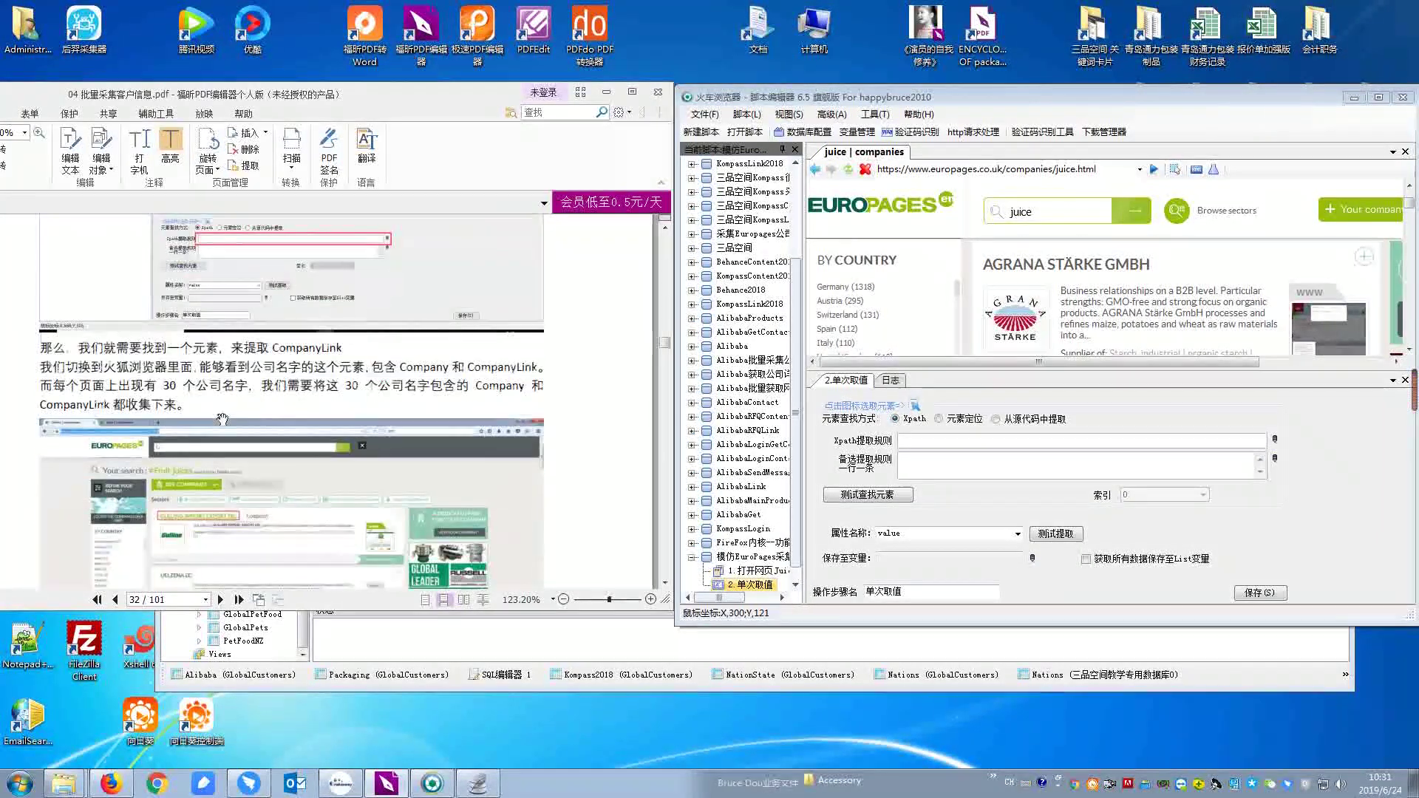
{"action": "scroll", "coordinate": [438, 381], "scroll_direction": "down", "scroll_amount": 6}
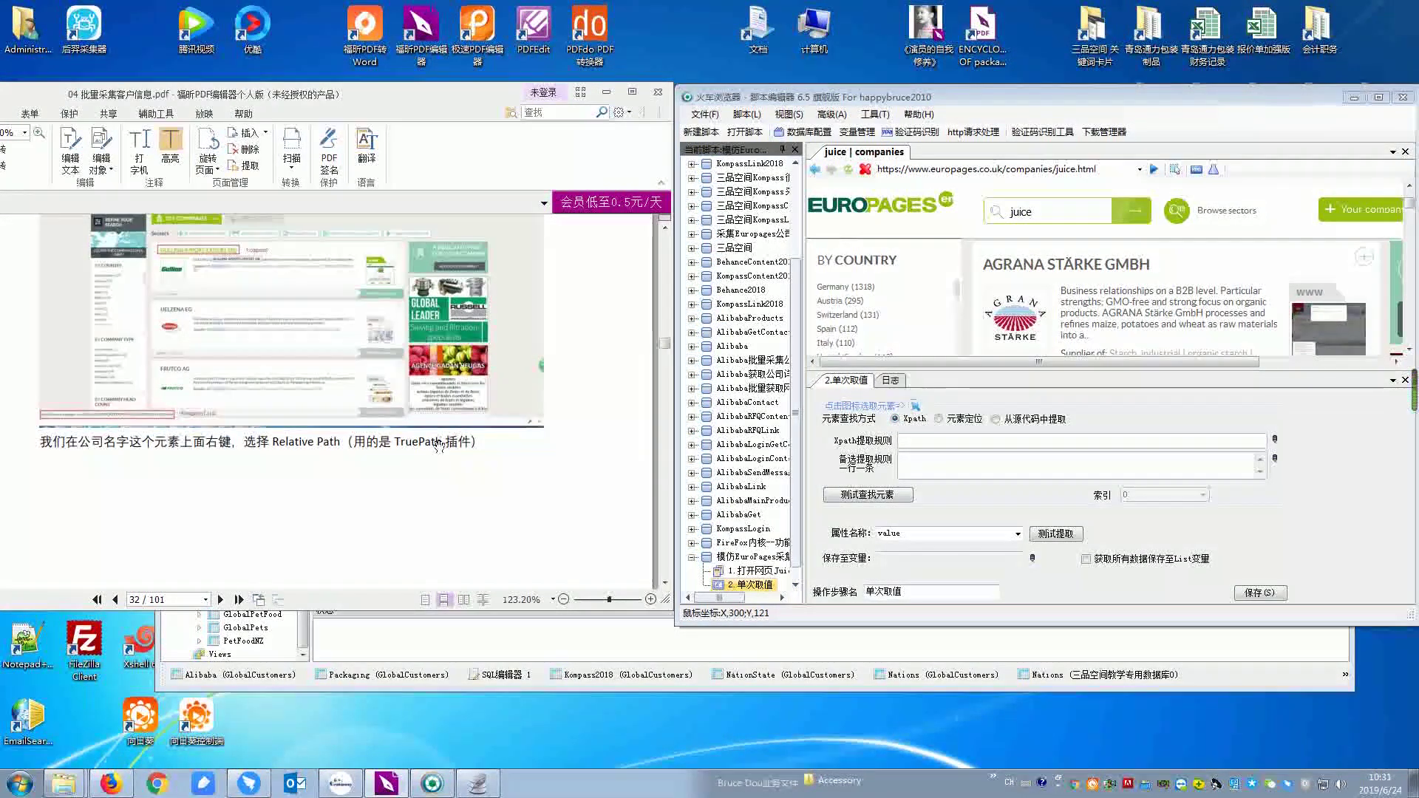
{"action": "scroll", "coordinate": [438, 443], "scroll_direction": "down", "scroll_amount": 4}
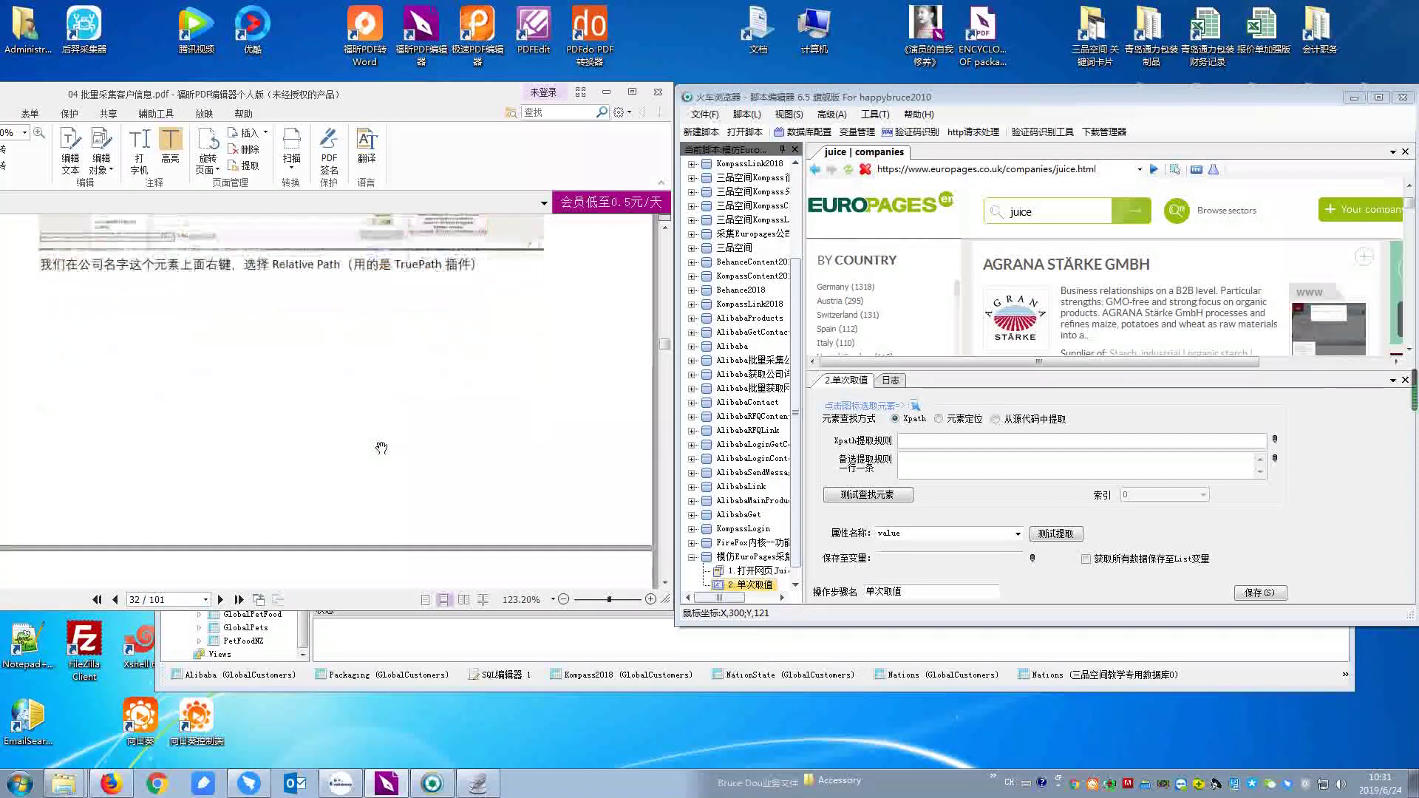
{"action": "scroll", "coordinate": [382, 448], "scroll_direction": "down", "scroll_amount": 8}
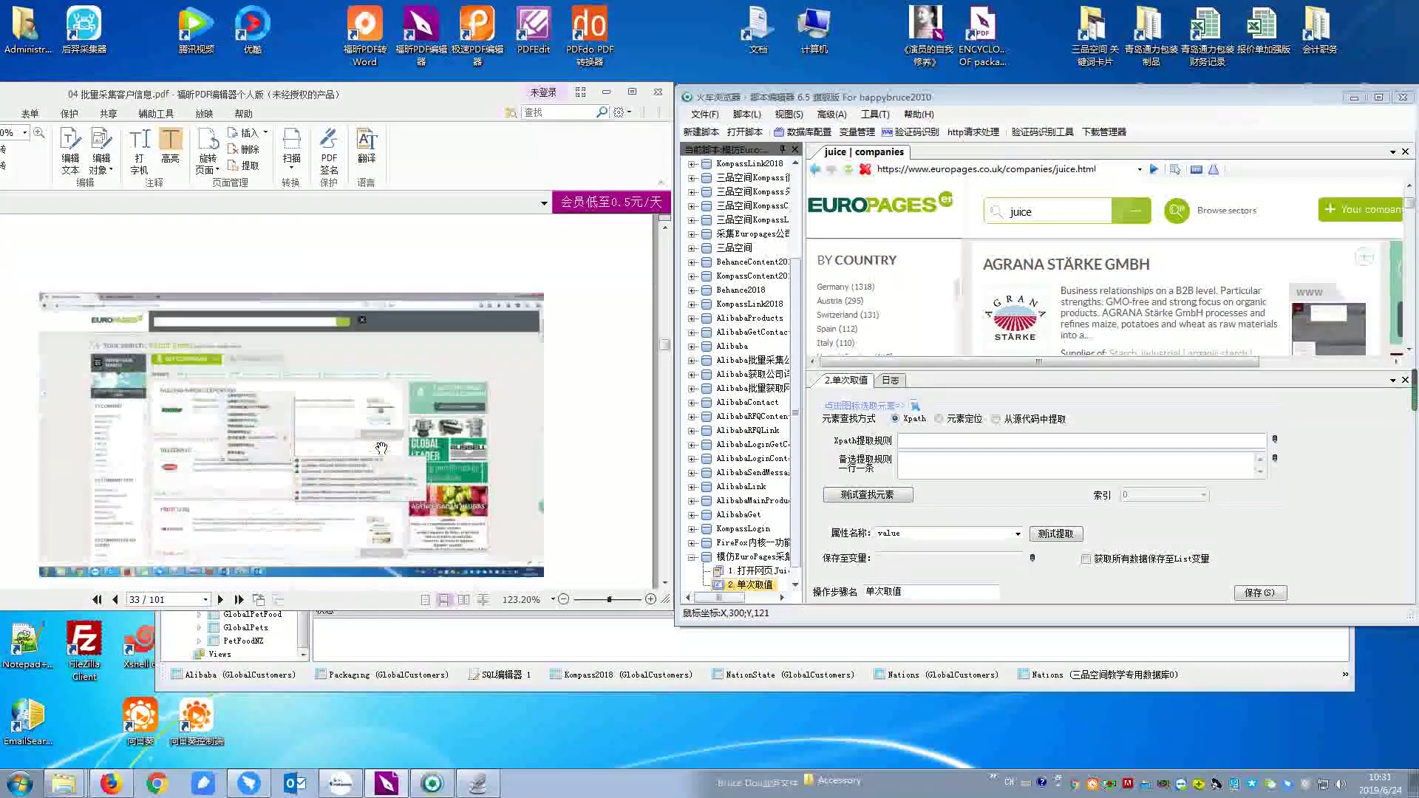
{"action": "scroll", "coordinate": [382, 448], "scroll_direction": "down", "scroll_amount": 4}
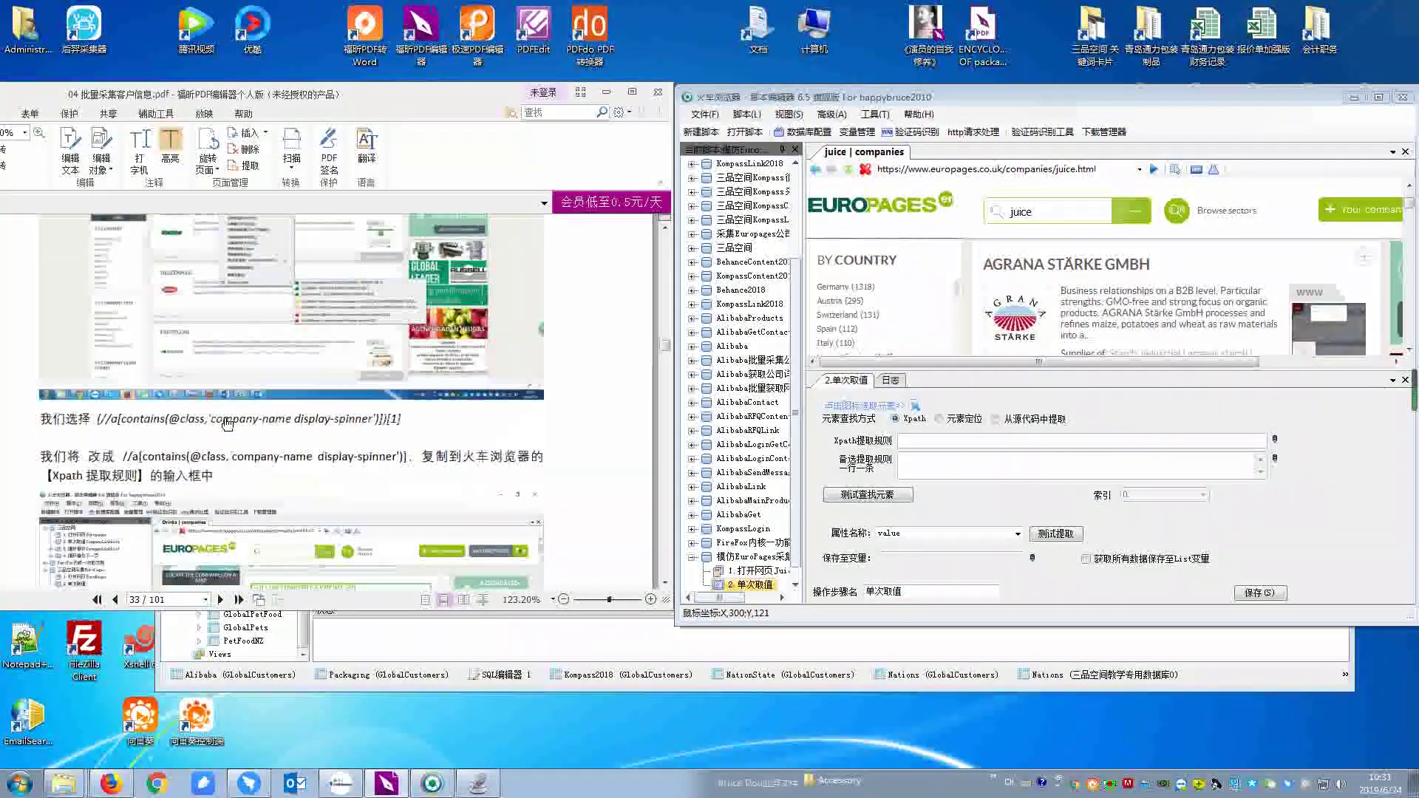
{"action": "scroll", "coordinate": [227, 425], "scroll_direction": "down", "scroll_amount": 1}
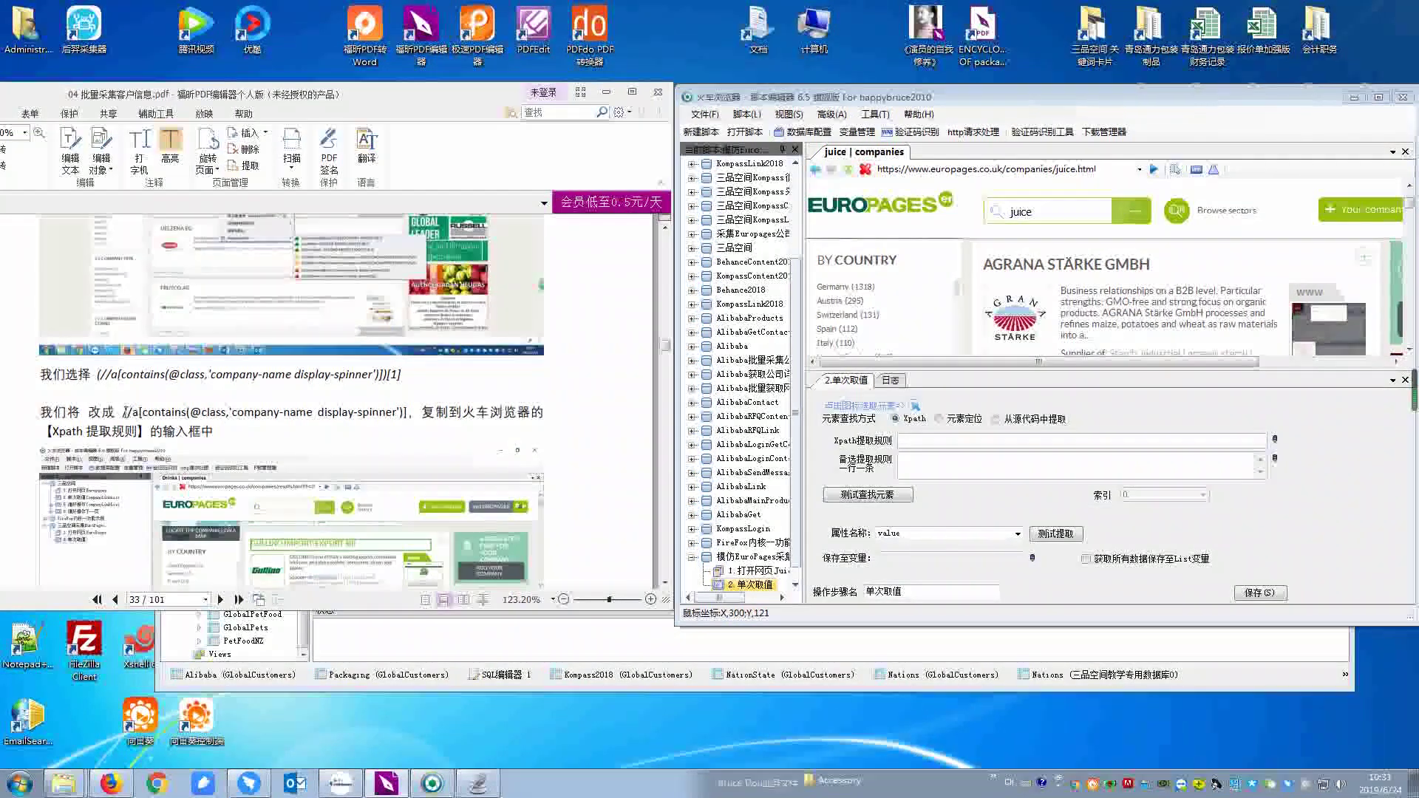
{"action": "left_click_drag", "start_coordinate": [124, 411], "coordinate": [395, 415]}
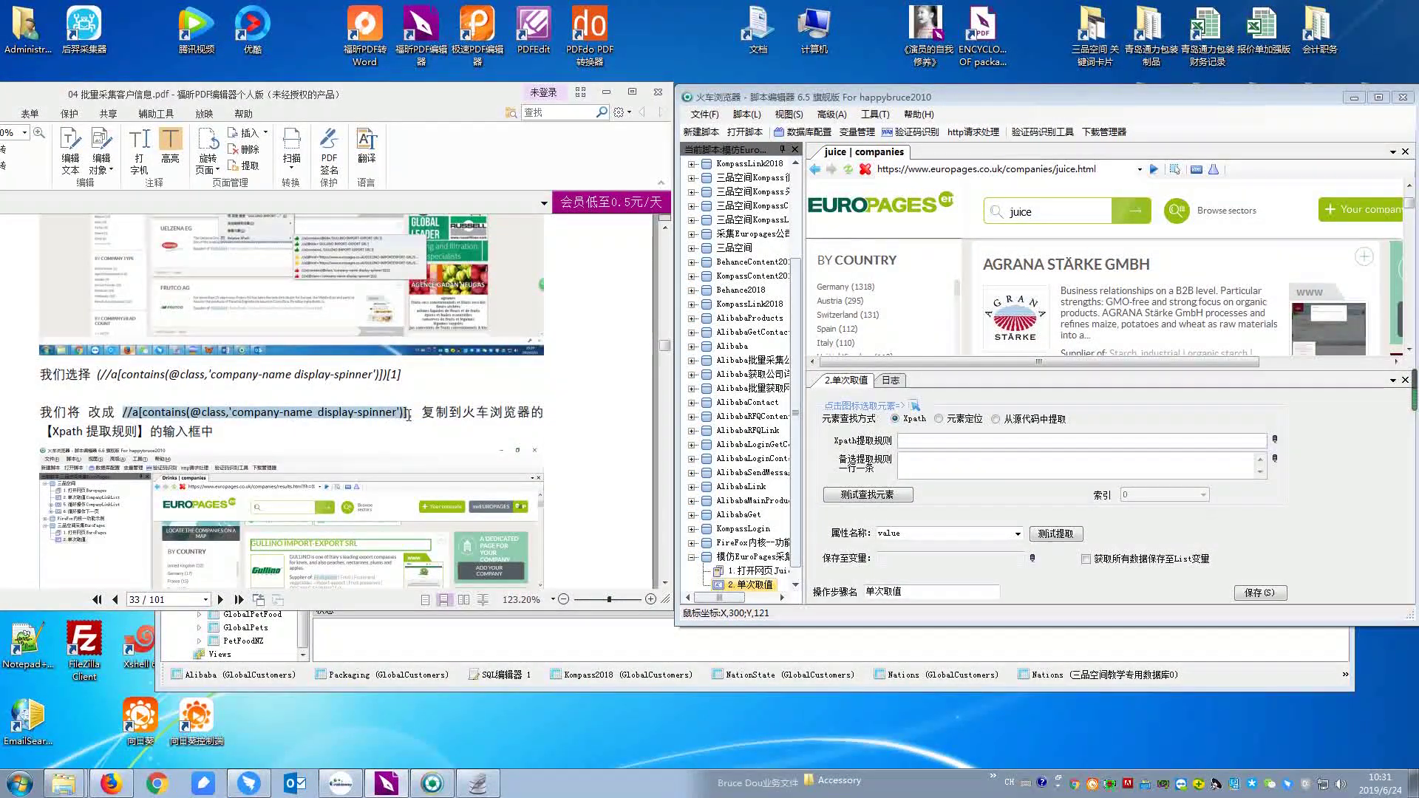
{"action": "left_click", "coordinate": [935, 442]}
{"action": "type", "text": "//a[contains(@class,'company-name display-spinner')]"}
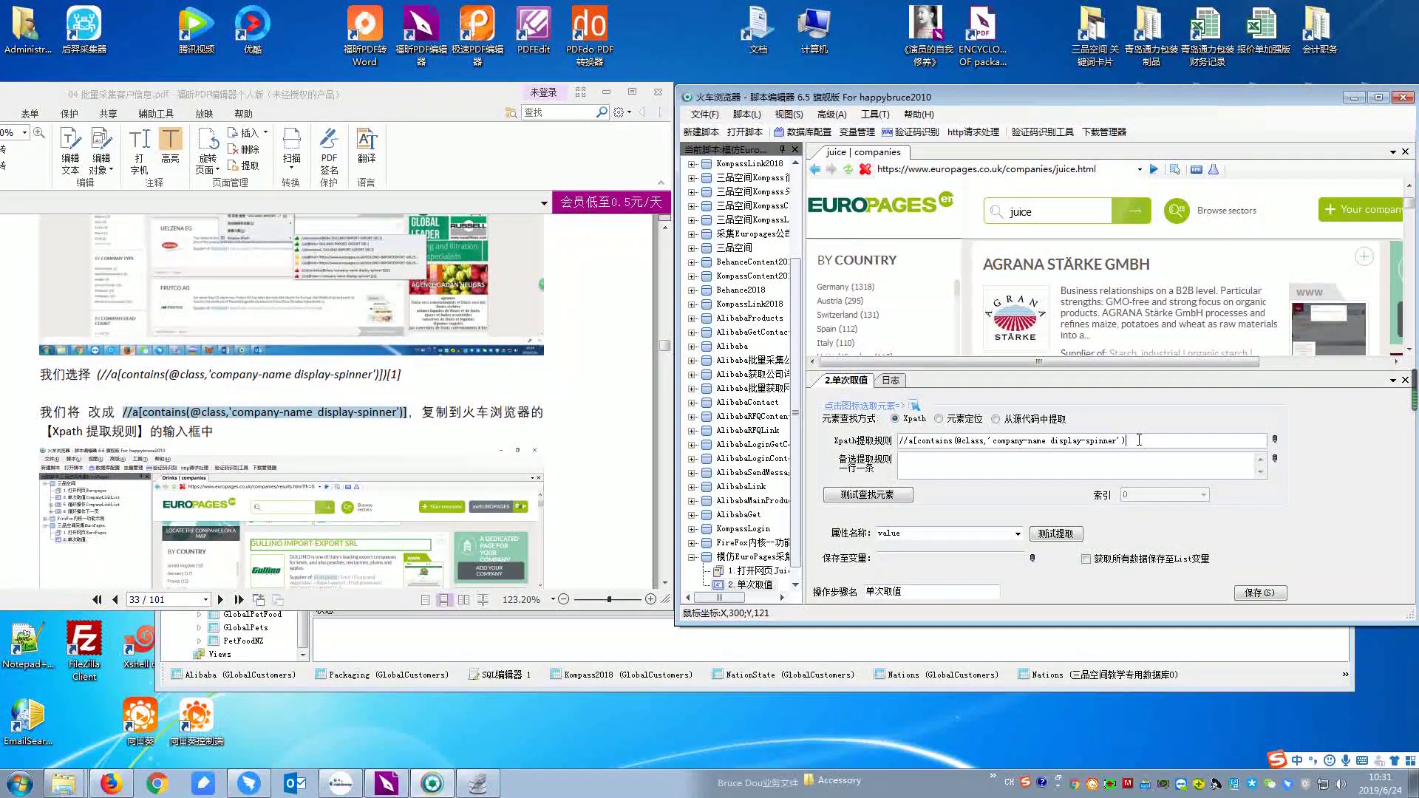
{"action": "key", "text": "shift"}
Test the element search with the Xpath rule and choose 0 as the 索引.
{"action": "left_click", "coordinate": [850, 495]}
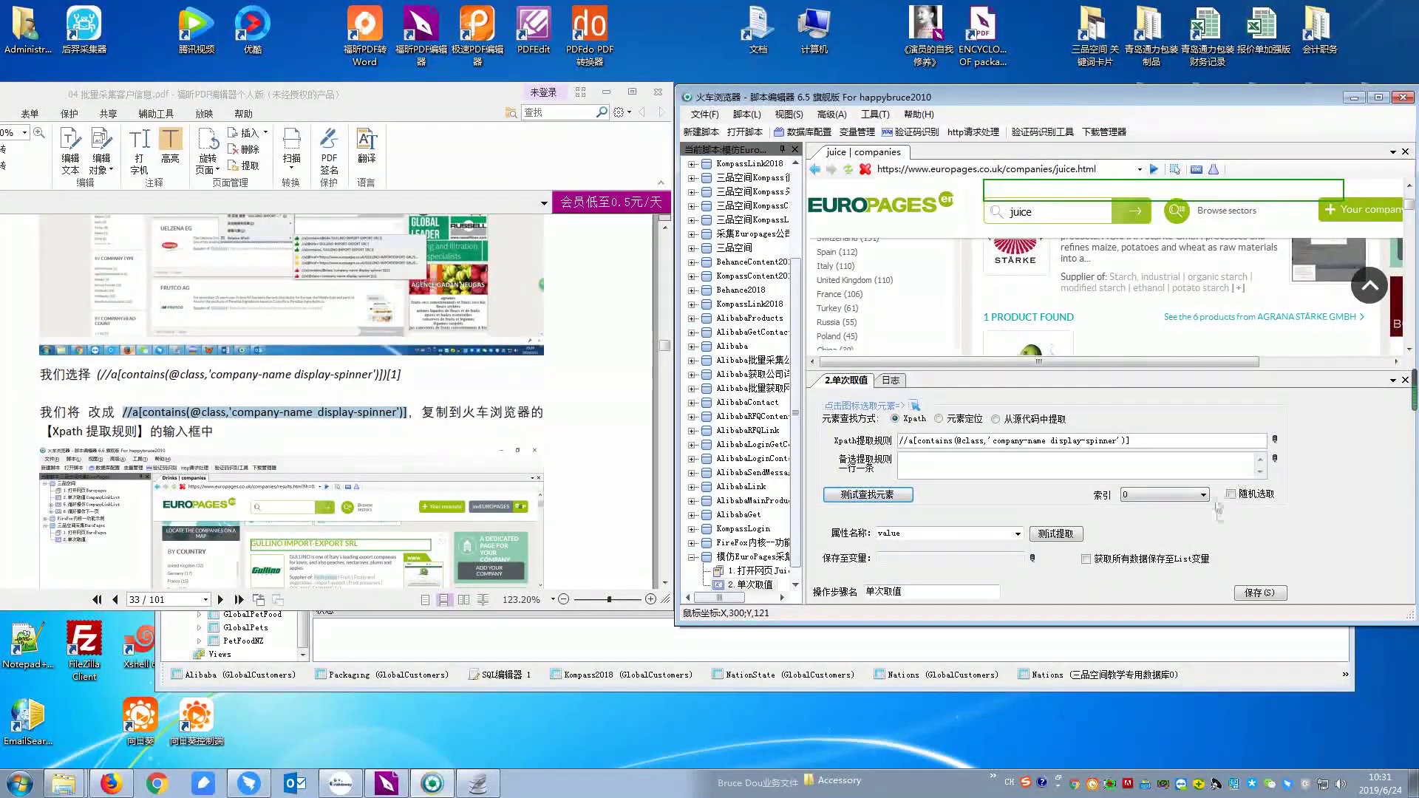
{"action": "left_click", "coordinate": [1202, 495]}
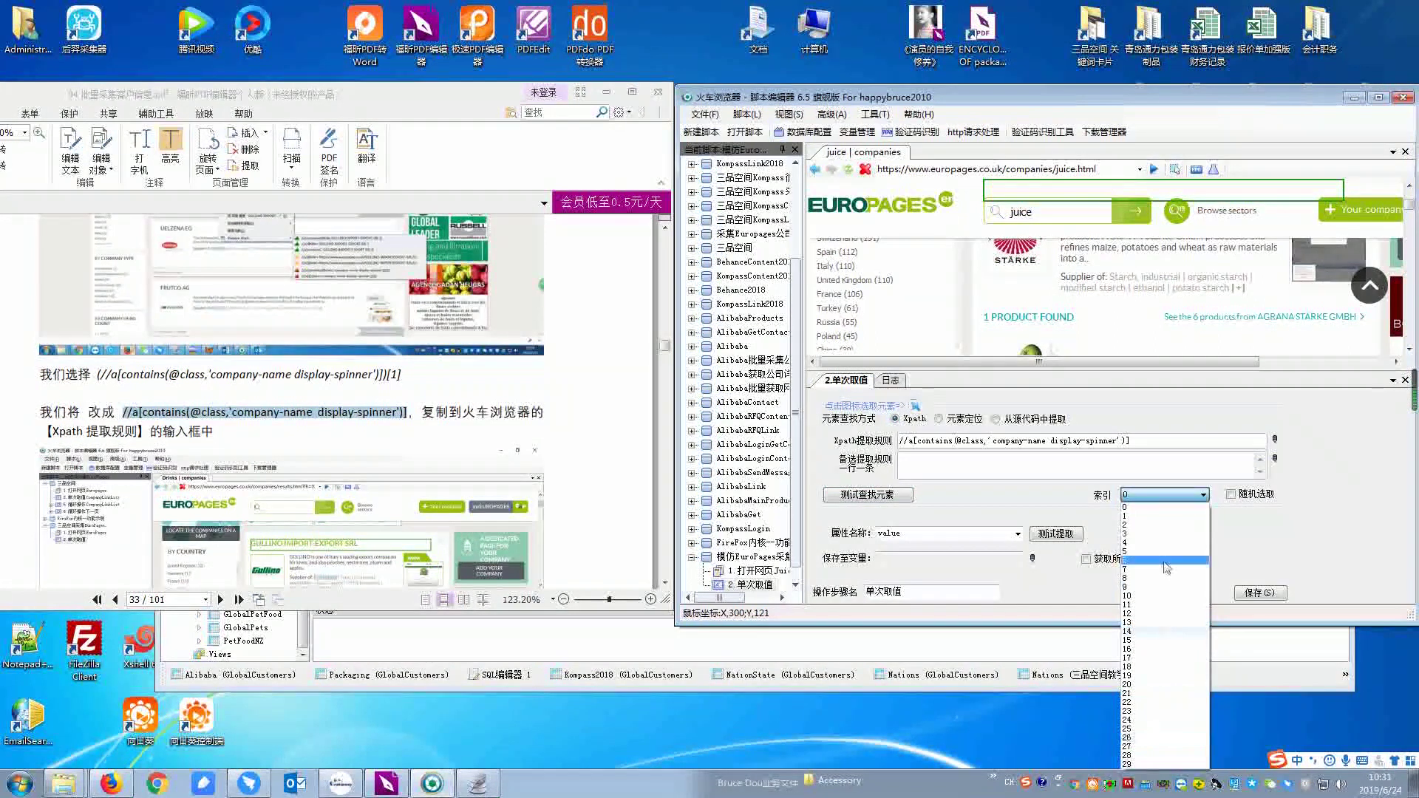
{"action": "left_click", "coordinate": [1154, 507]}
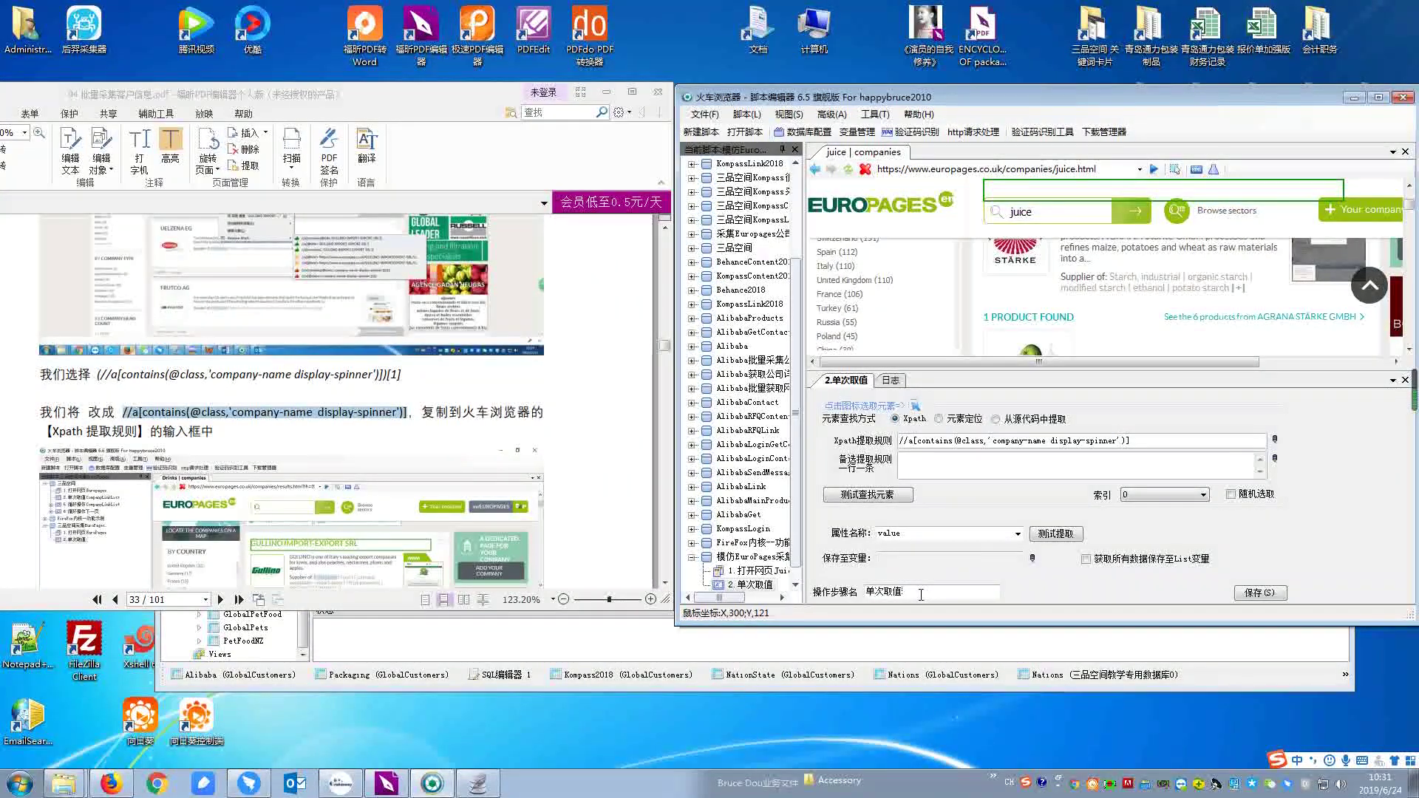
Following guide page 35, enable 获取所有数据保存至List变量 for the 单次取值 step.
{"action": "scroll", "coordinate": [355, 442], "scroll_direction": "down", "scroll_amount": 6}
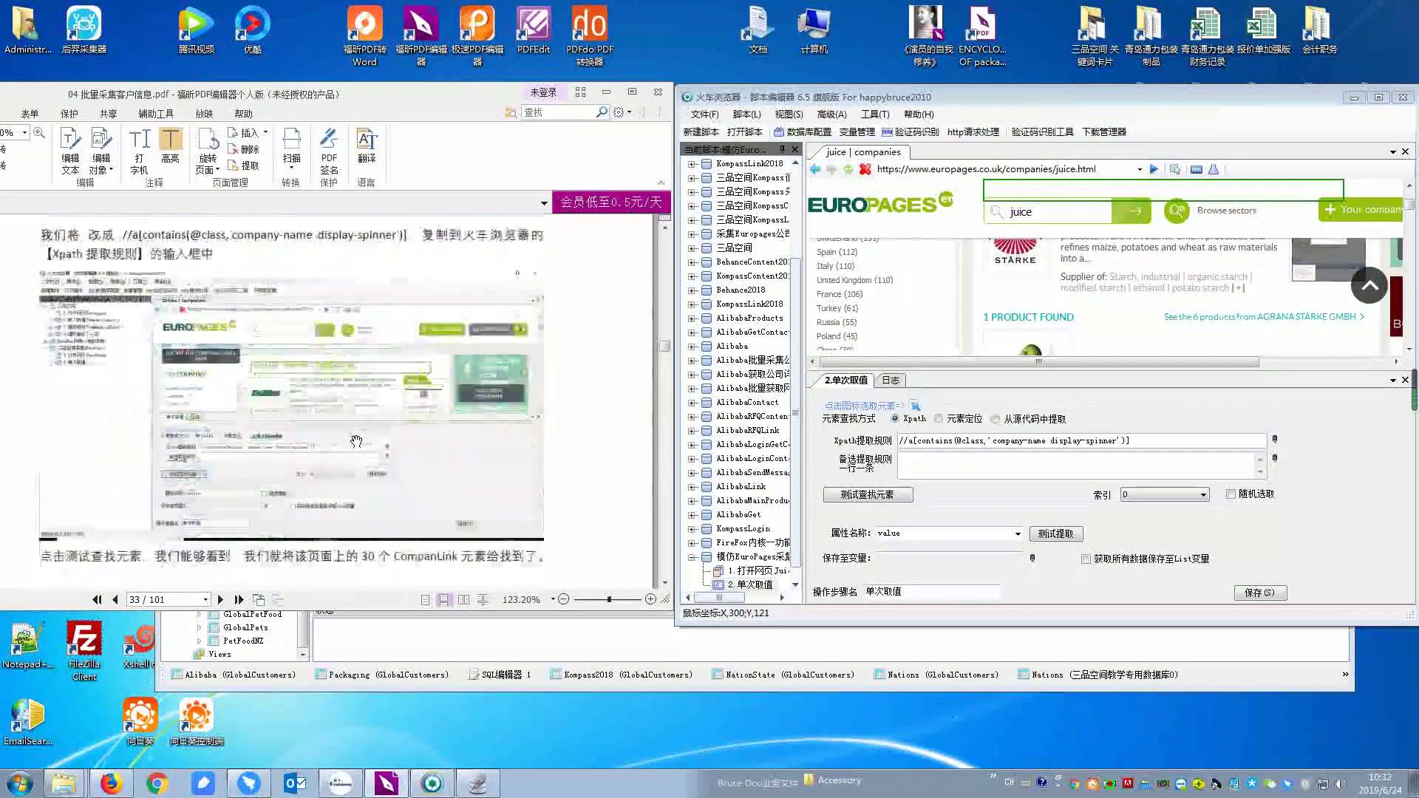
{"action": "scroll", "coordinate": [356, 442], "scroll_direction": "down", "scroll_amount": 10}
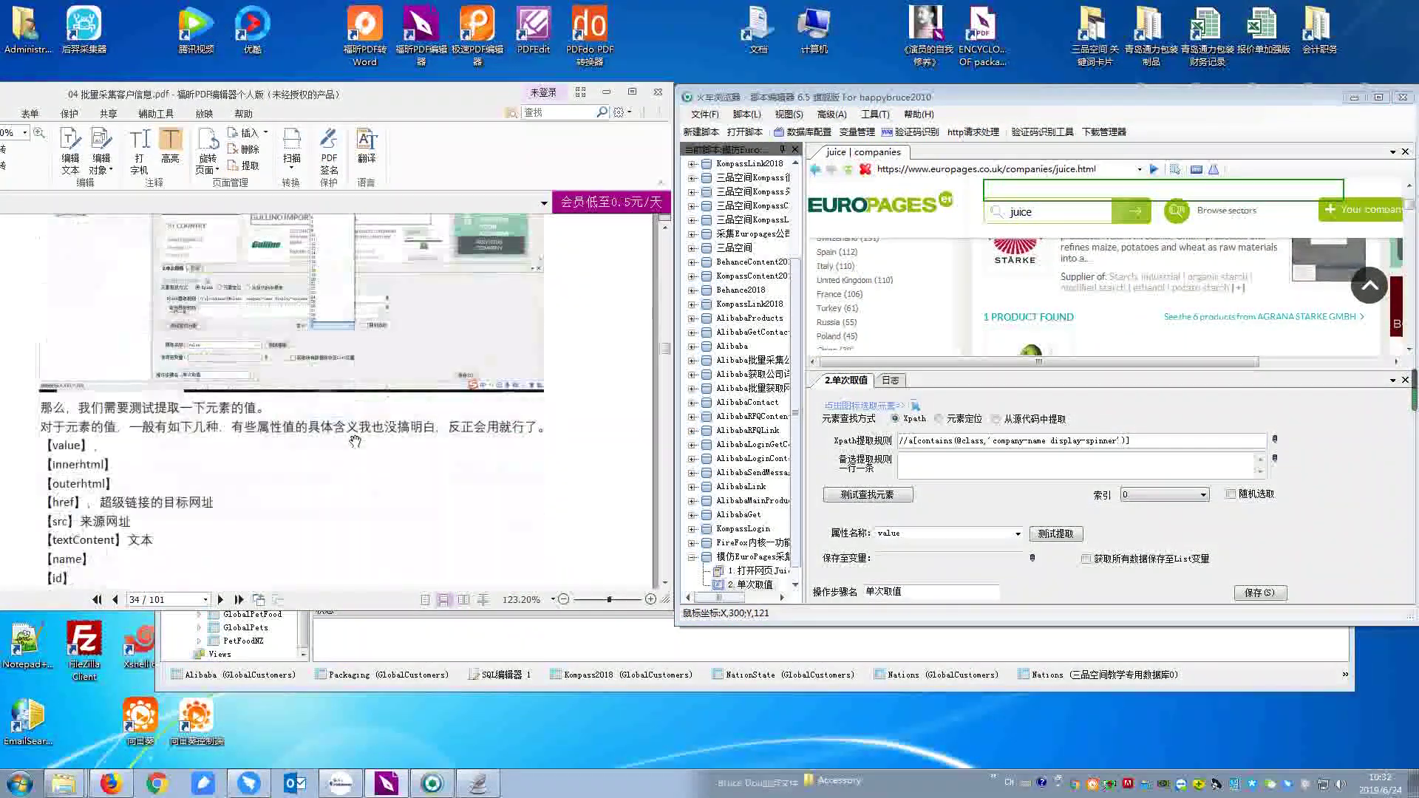
{"action": "scroll", "coordinate": [356, 442], "scroll_direction": "down", "scroll_amount": 10}
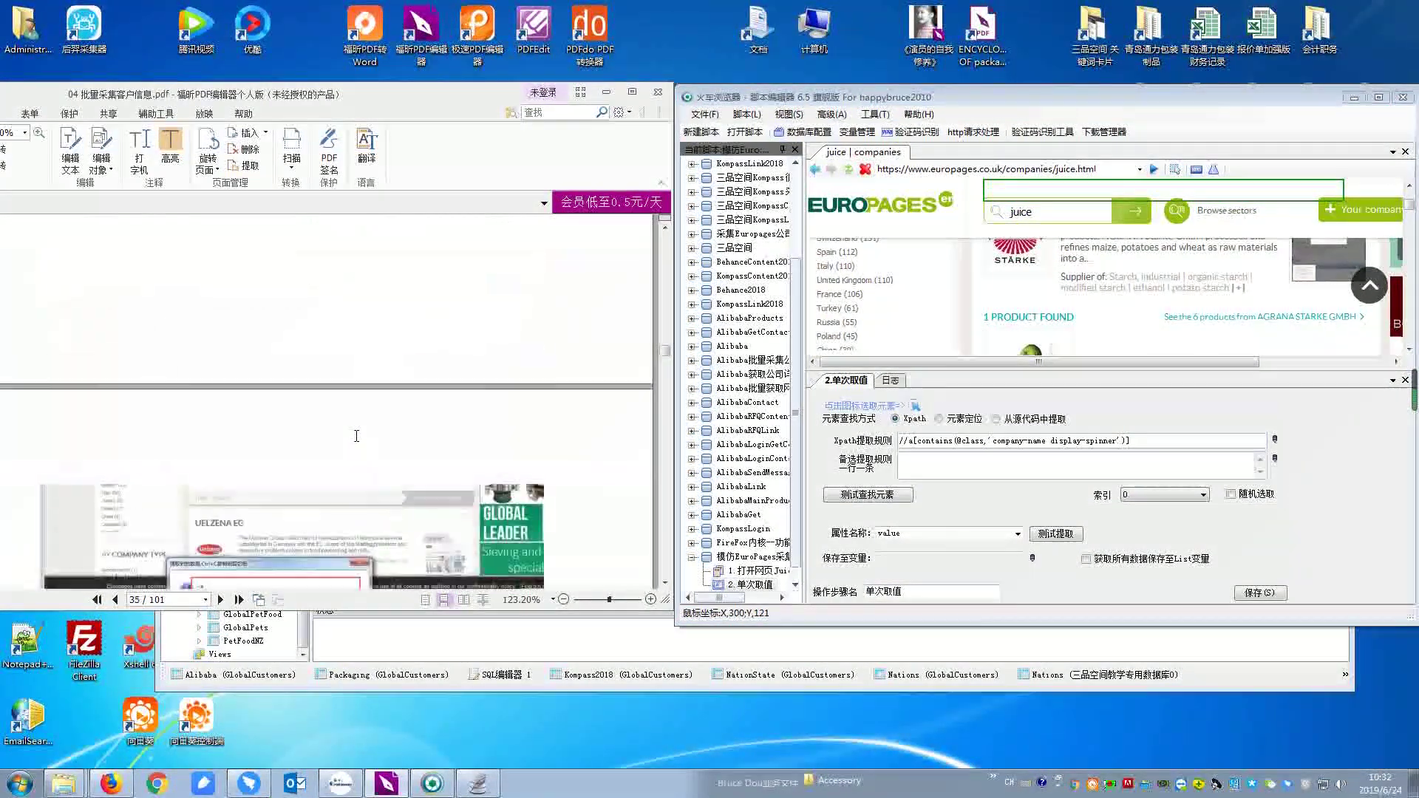
{"action": "scroll", "coordinate": [355, 442], "scroll_direction": "down", "scroll_amount": 10}
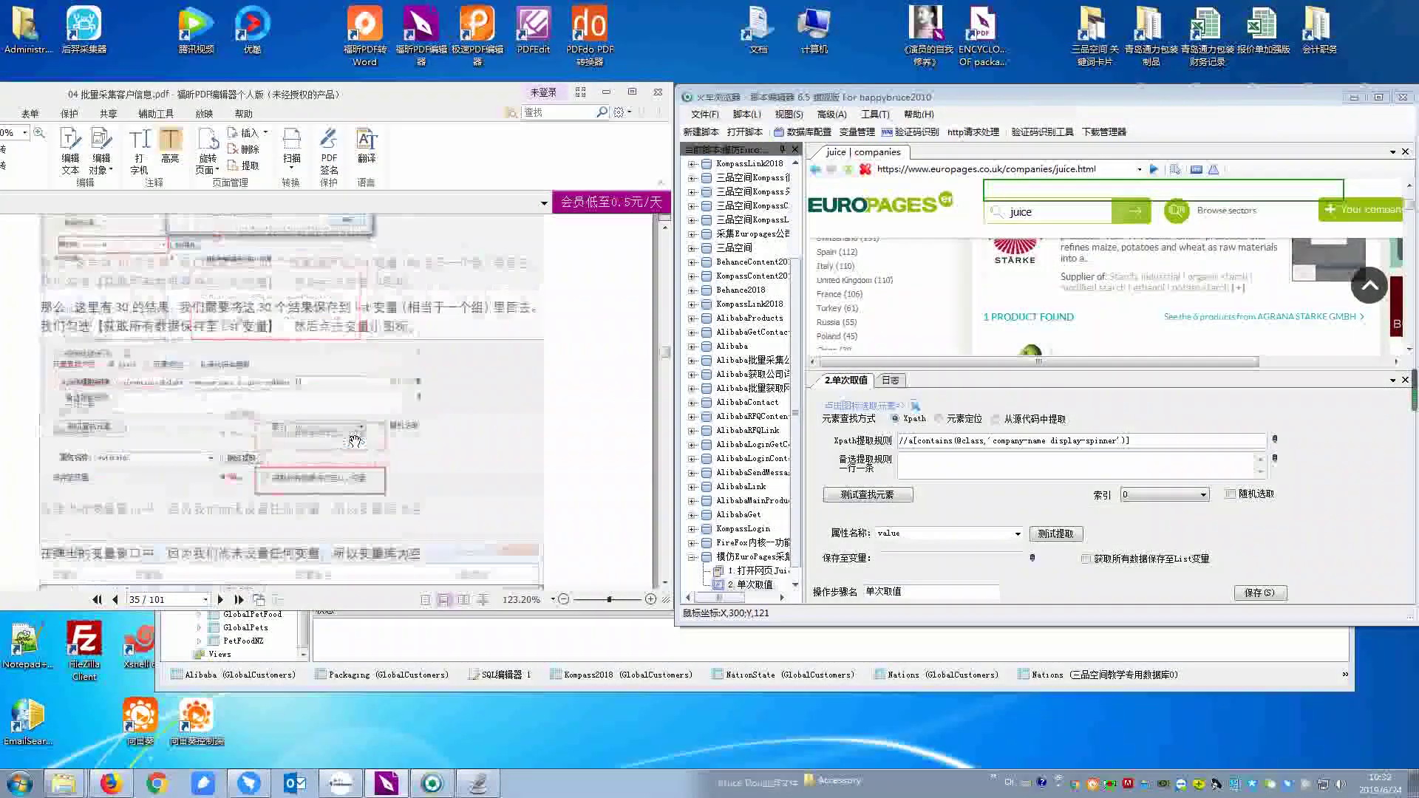
{"action": "left_click", "coordinate": [1086, 562]}
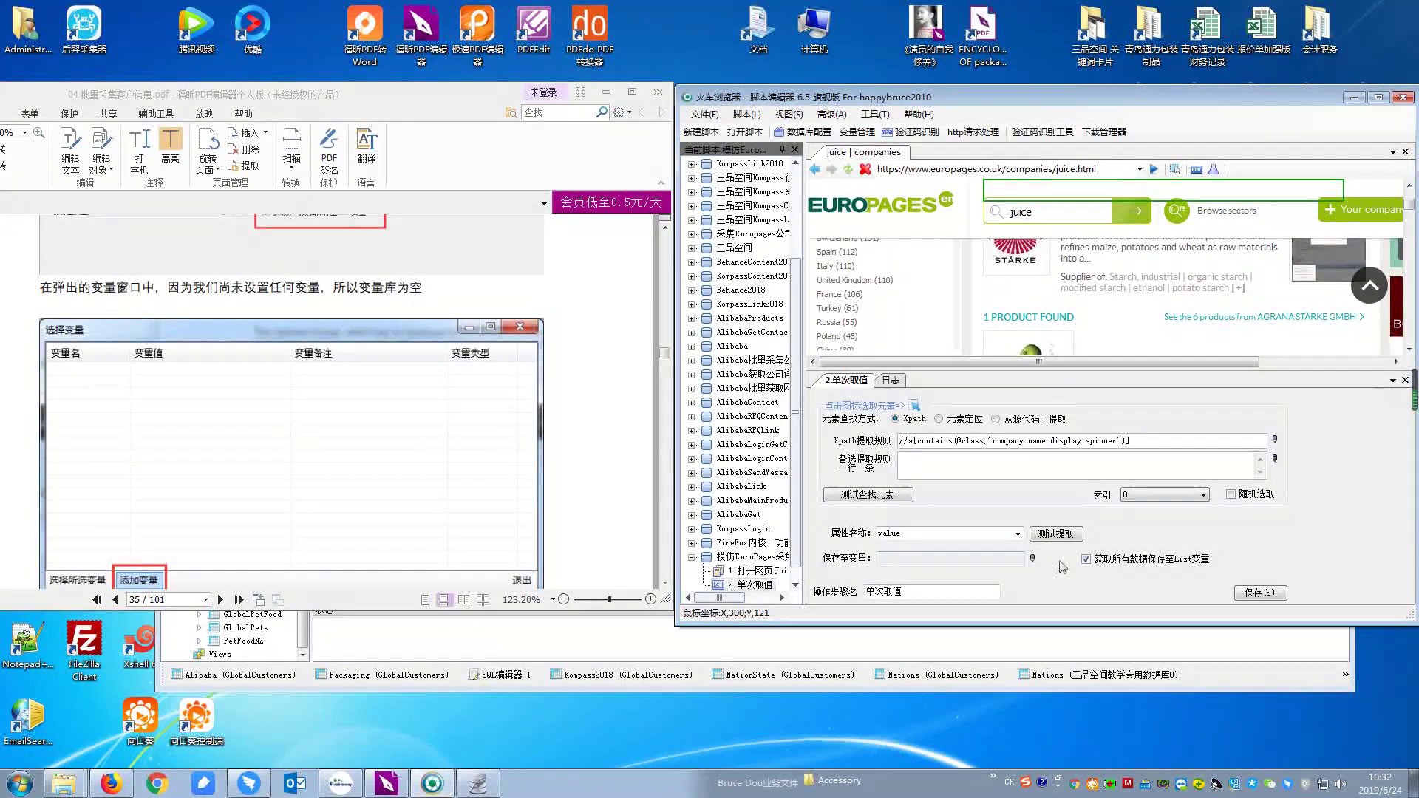
Following guide page 36, add a List variable named CompanyLinkList from the step's 保存至变量 setting and save it.
{"action": "left_click", "coordinate": [1027, 560]}
{"action": "left_click", "coordinate": [317, 491]}
{"action": "scroll", "coordinate": [311, 489], "scroll_direction": "down", "scroll_amount": 8}
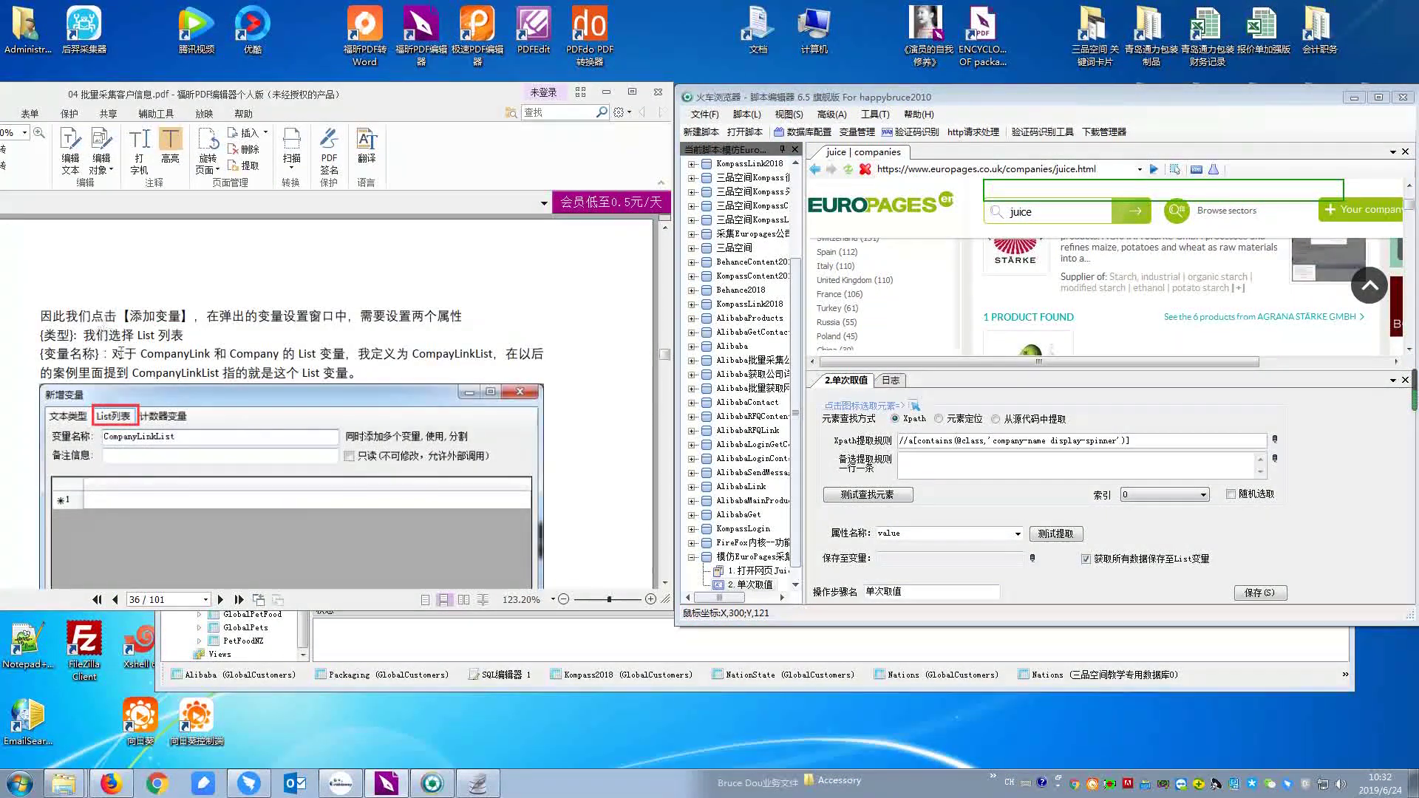
{"action": "scroll", "coordinate": [120, 352], "scroll_direction": "down", "scroll_amount": 1}
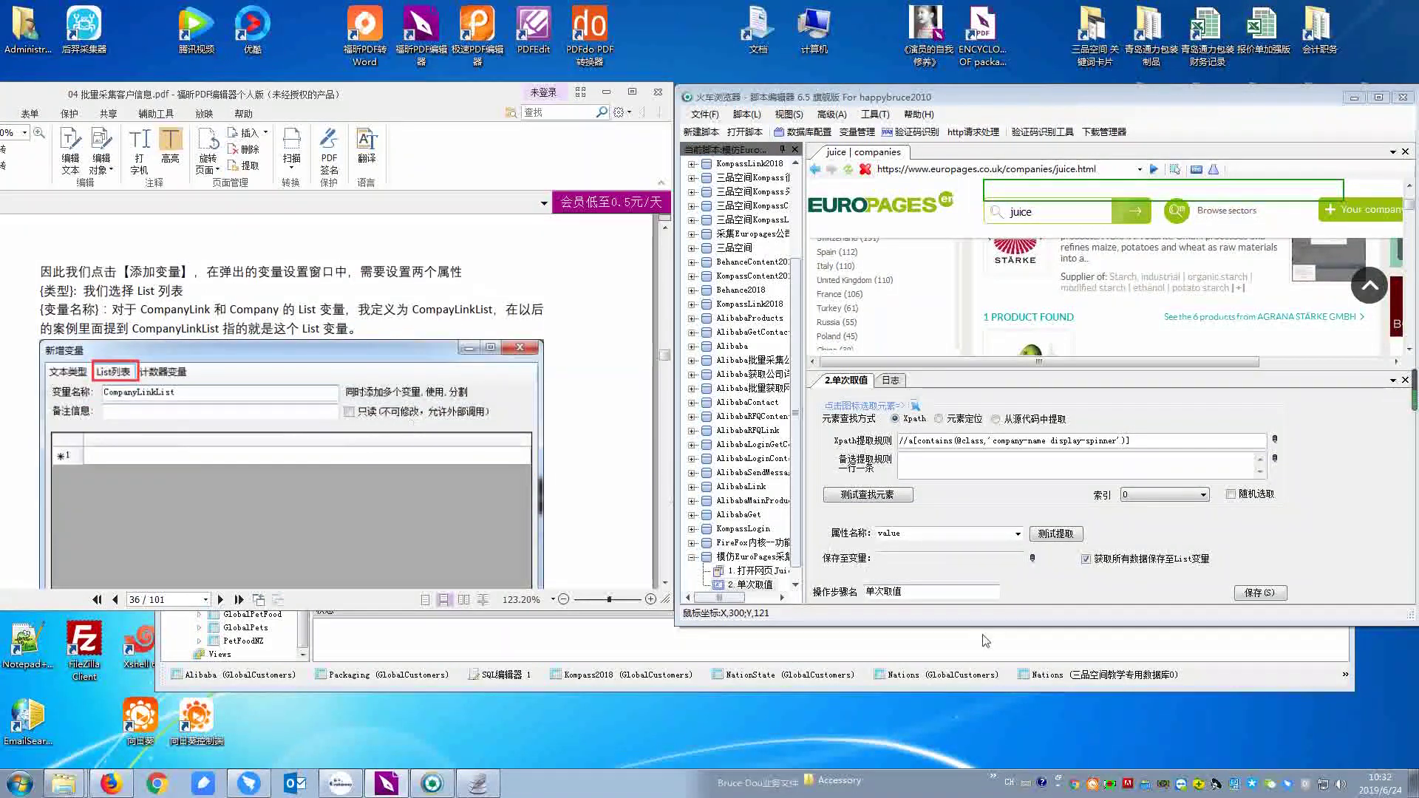
{"action": "left_click", "coordinate": [1032, 558]}
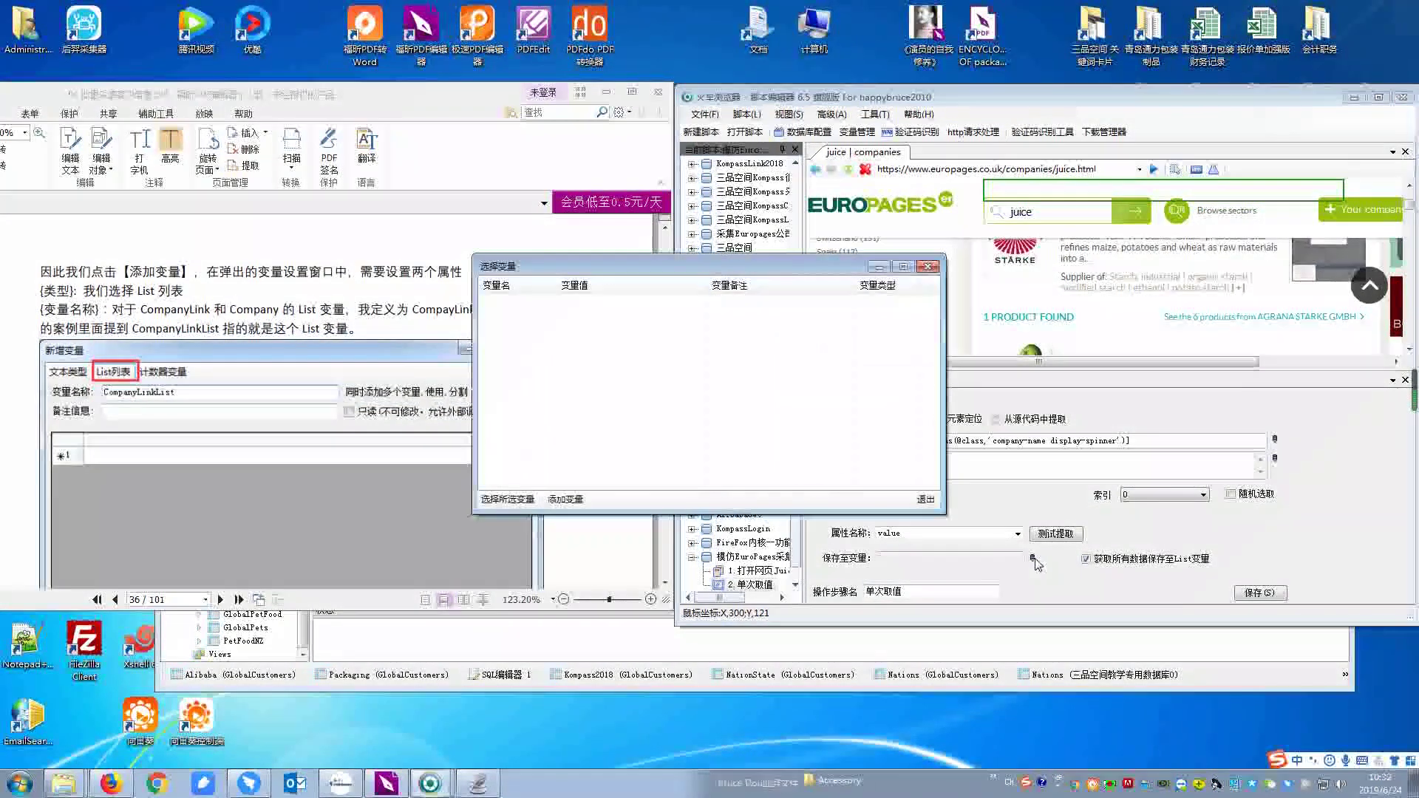
{"action": "left_click", "coordinate": [560, 499]}
{"action": "left_click", "coordinate": [548, 259]}
{"action": "type", "text": "COom"}
{"action": "key", "text": "BackSpace"}
{"action": "key", "text": "BackSpace"}
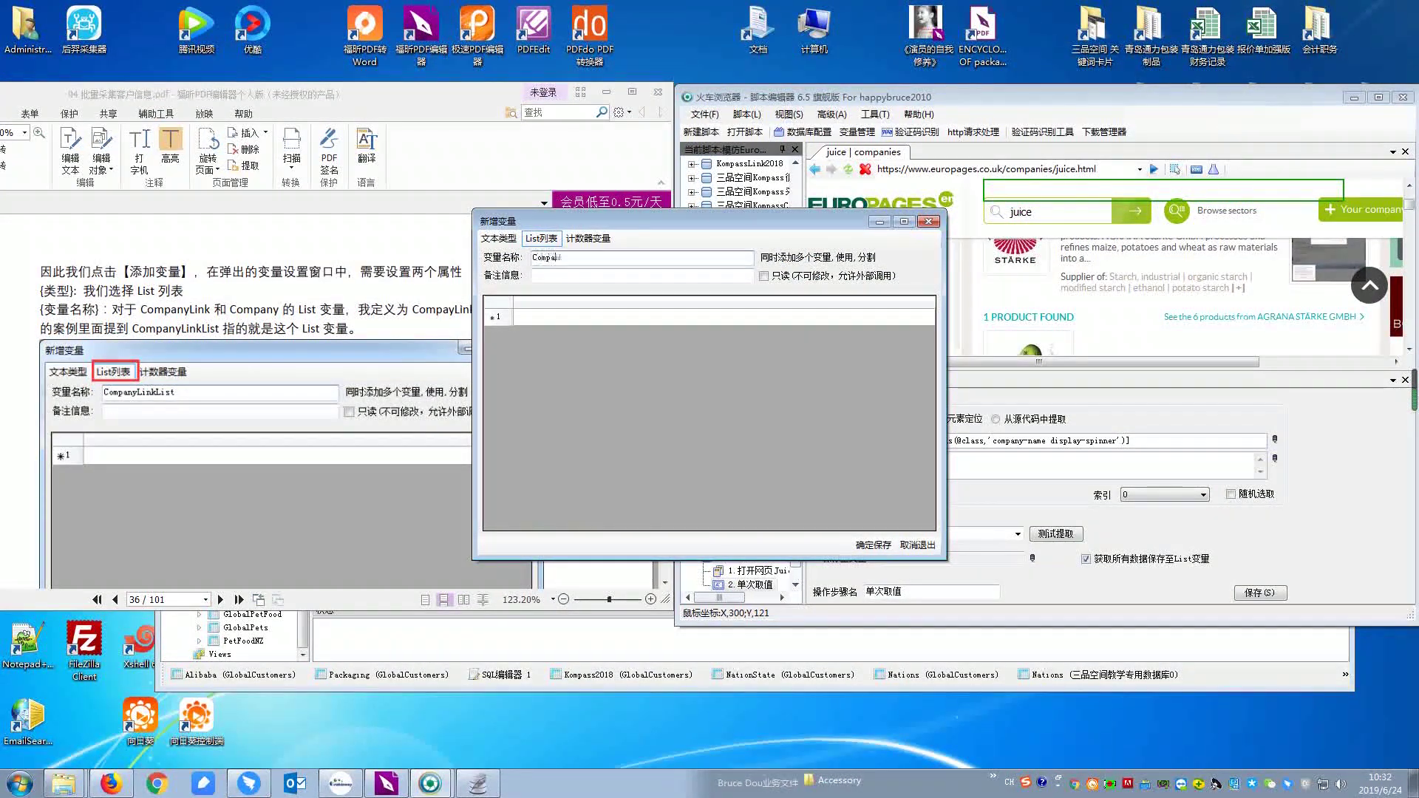
{"action": "type", "text": "mpanyLinkList"}
{"action": "left_click", "coordinate": [869, 547]}
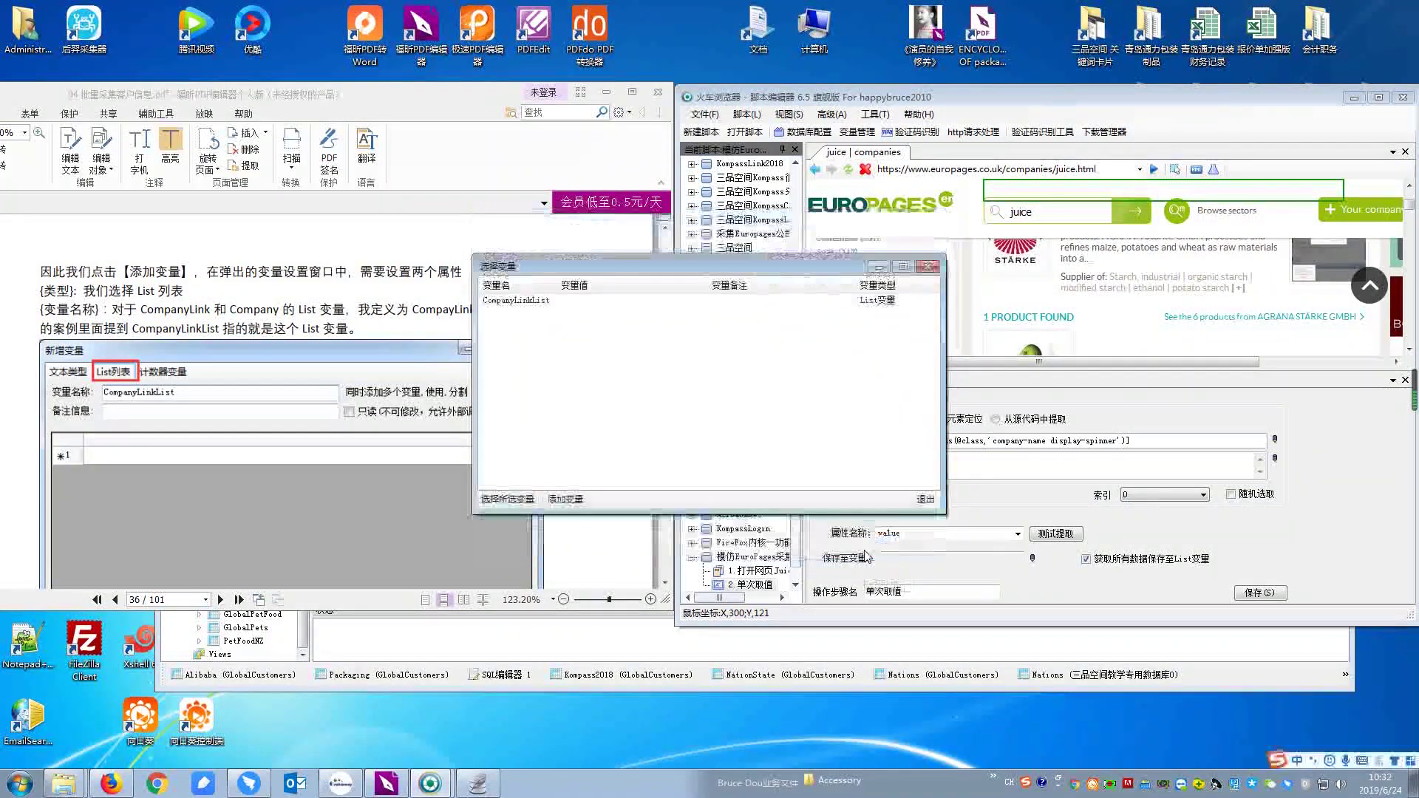
Choose CompanyLinkList as the 保存至变量 variable, rename the step as 单次取值CompanyLinkList and save it.
{"action": "double_click", "coordinate": [531, 304]}
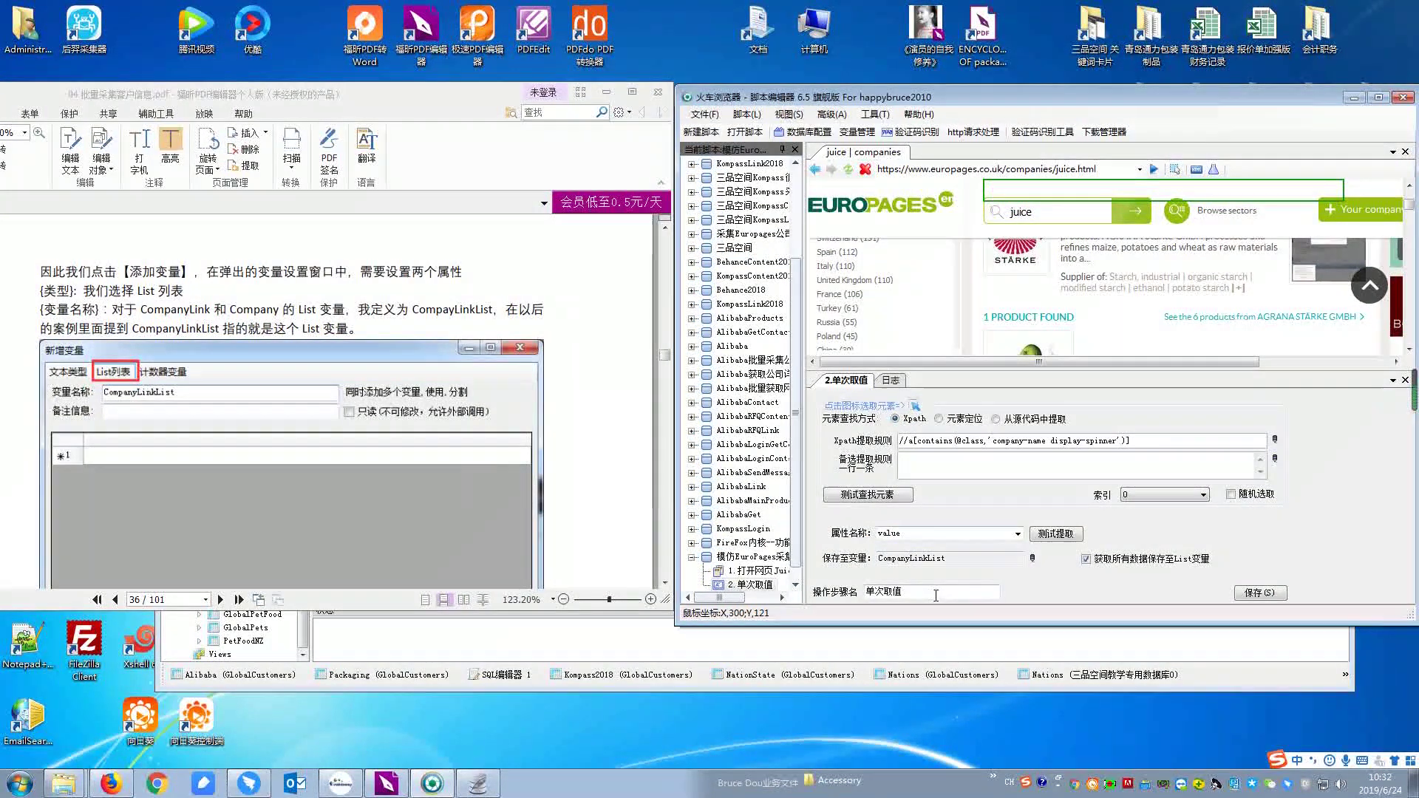
{"action": "type", "text": "Comp"}
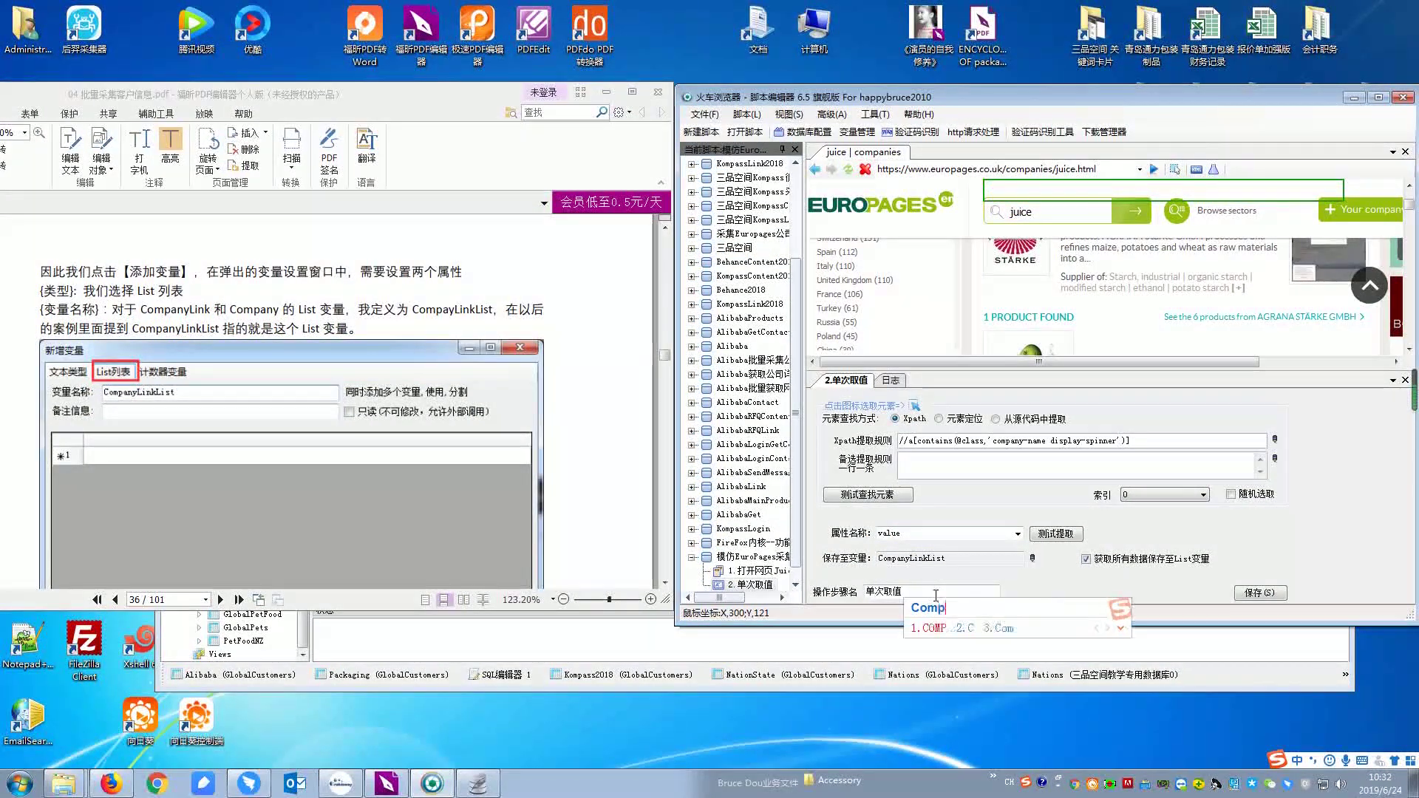
{"action": "type", "text": "anyLinkList"}
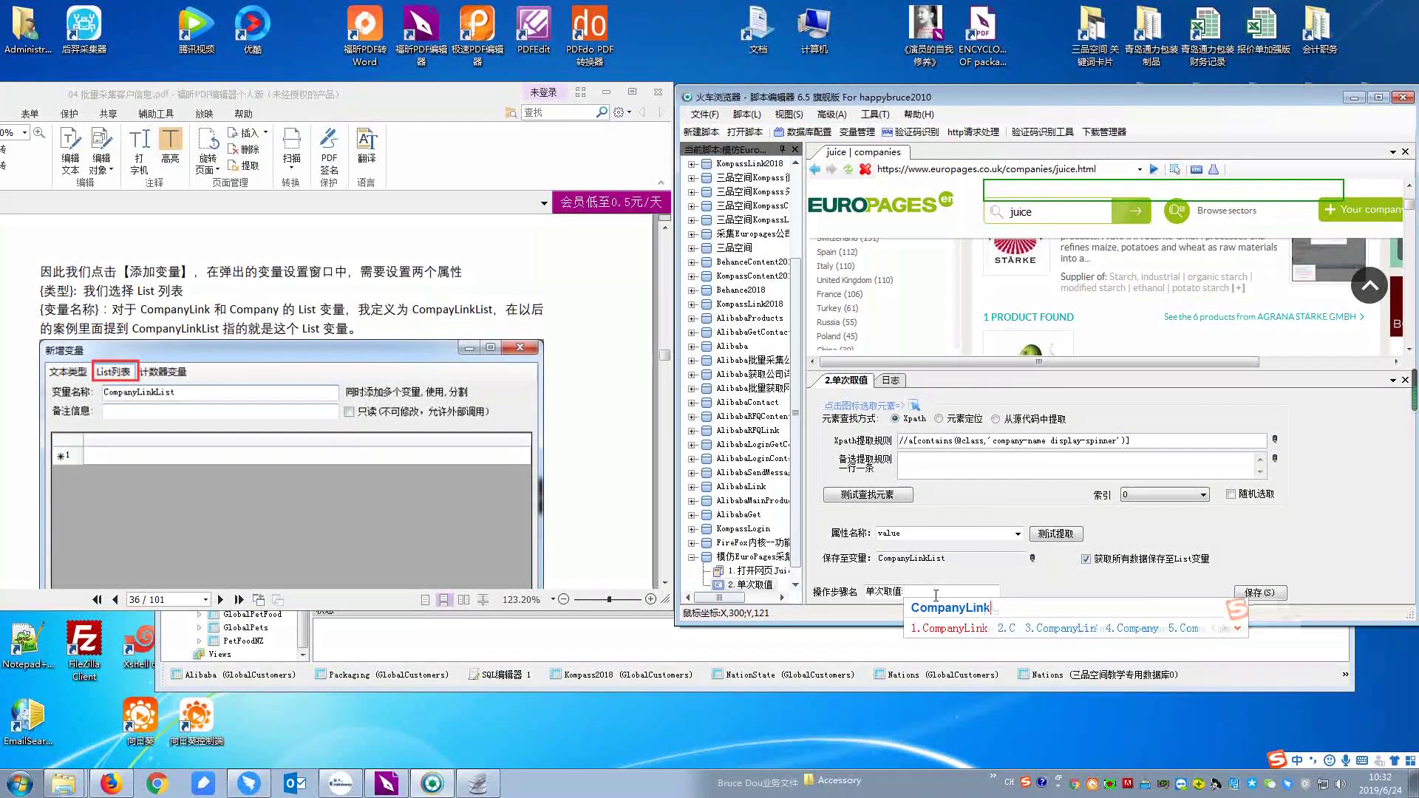
{"action": "key", "text": "Return"}
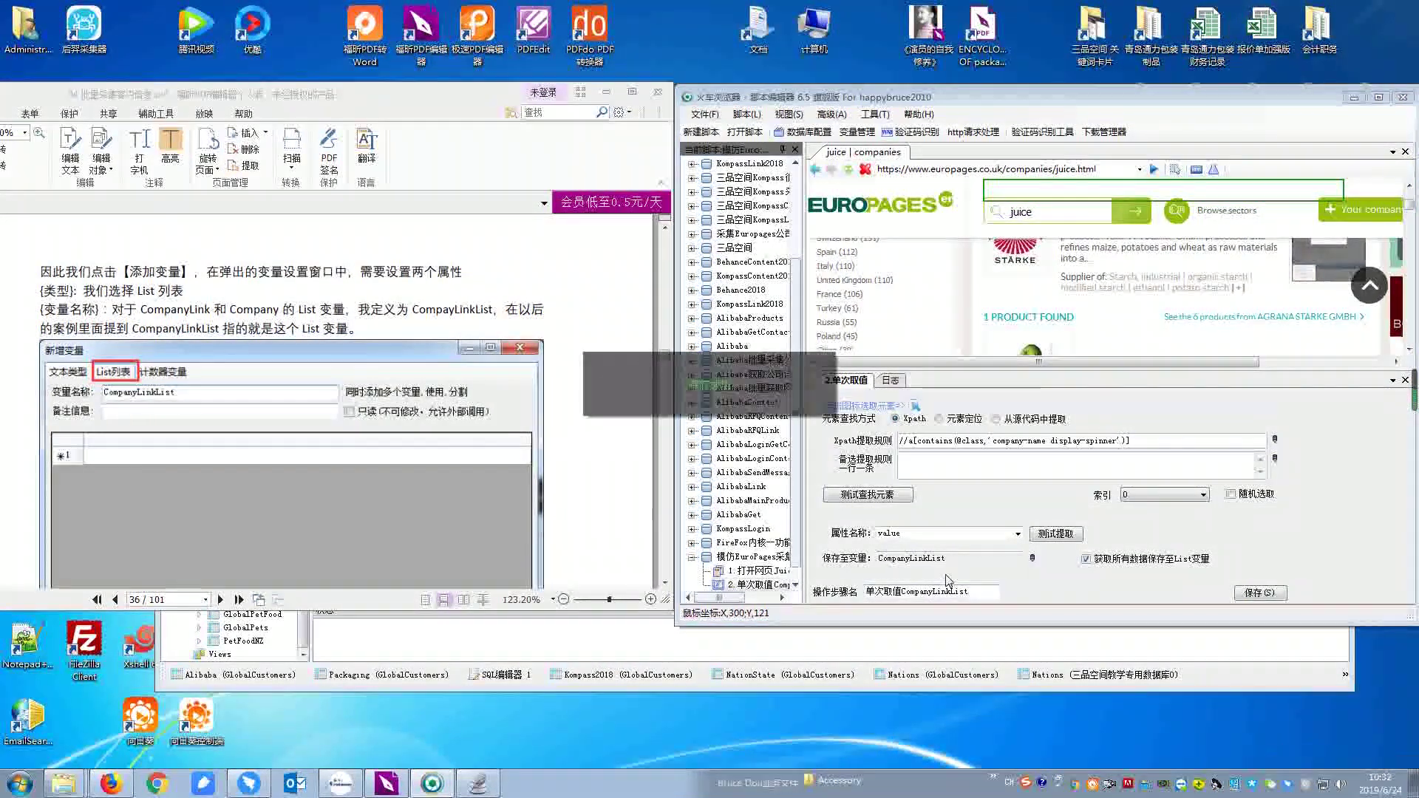
Check guide page 37, test the extraction with the value attribute, and close the result file.
{"action": "left_click", "coordinate": [338, 319]}
{"action": "scroll", "coordinate": [325, 333], "scroll_direction": "down", "scroll_amount": 10}
{"action": "scroll", "coordinate": [153, 400], "scroll_direction": "down", "scroll_amount": 8}
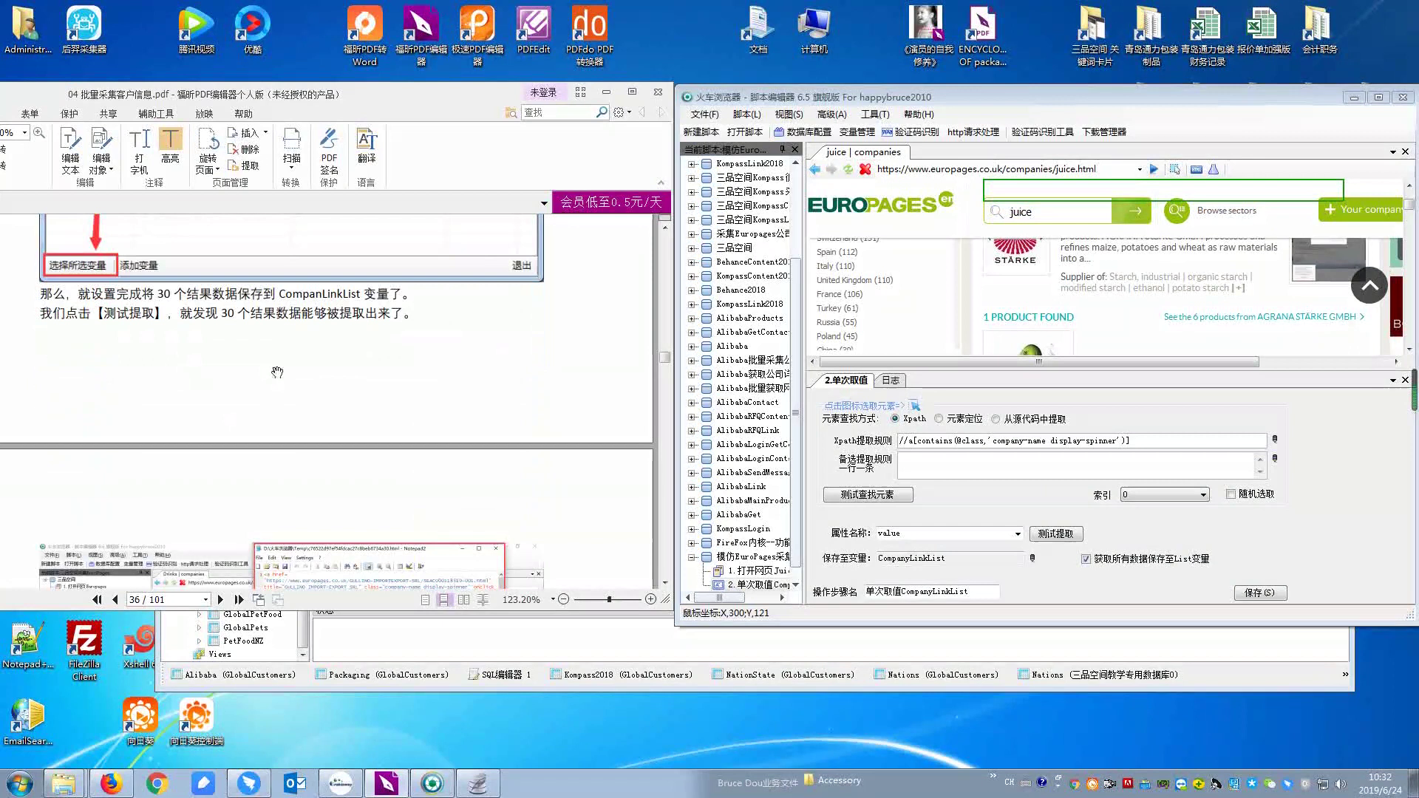
{"action": "scroll", "coordinate": [277, 372], "scroll_direction": "down", "scroll_amount": 8}
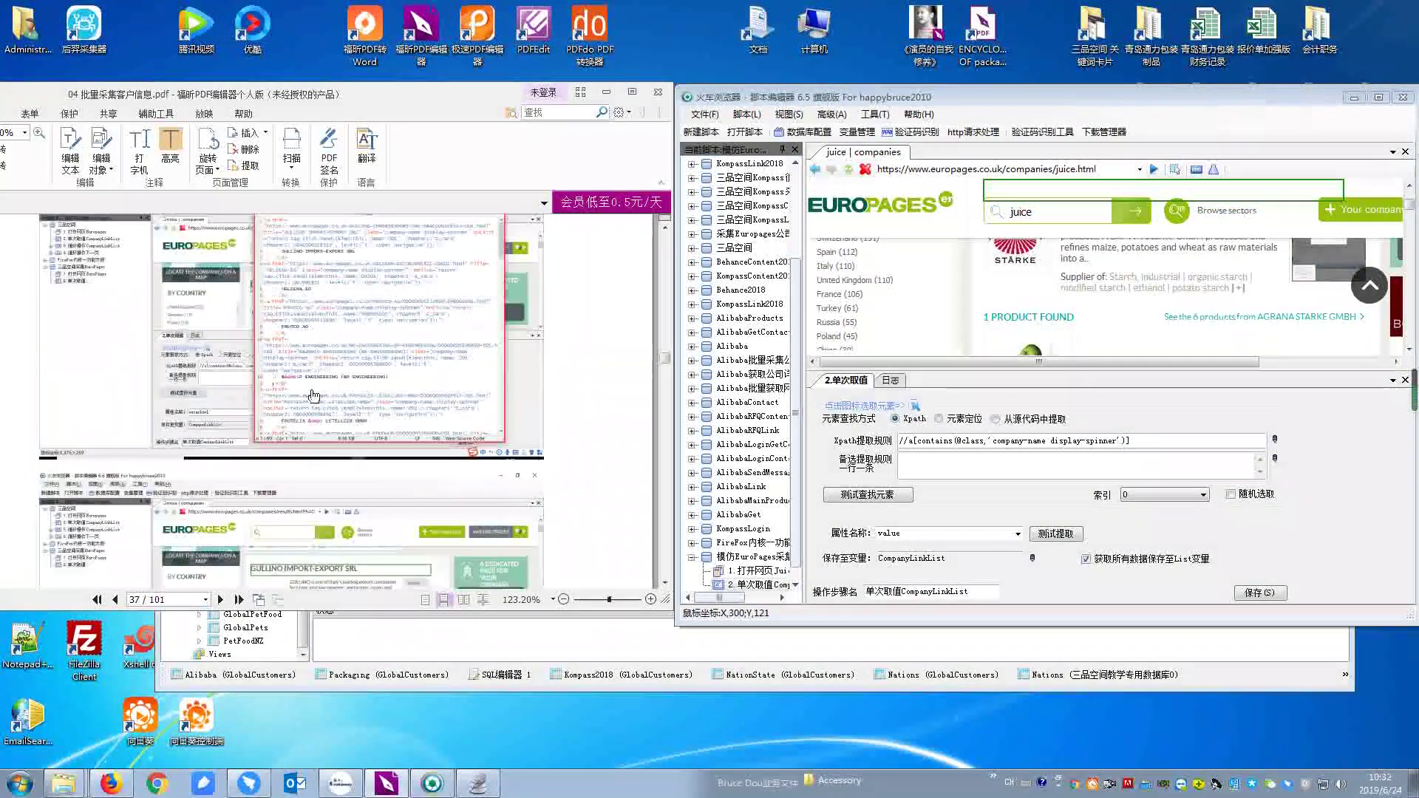
{"action": "scroll", "coordinate": [316, 393], "scroll_direction": "up", "scroll_amount": 1}
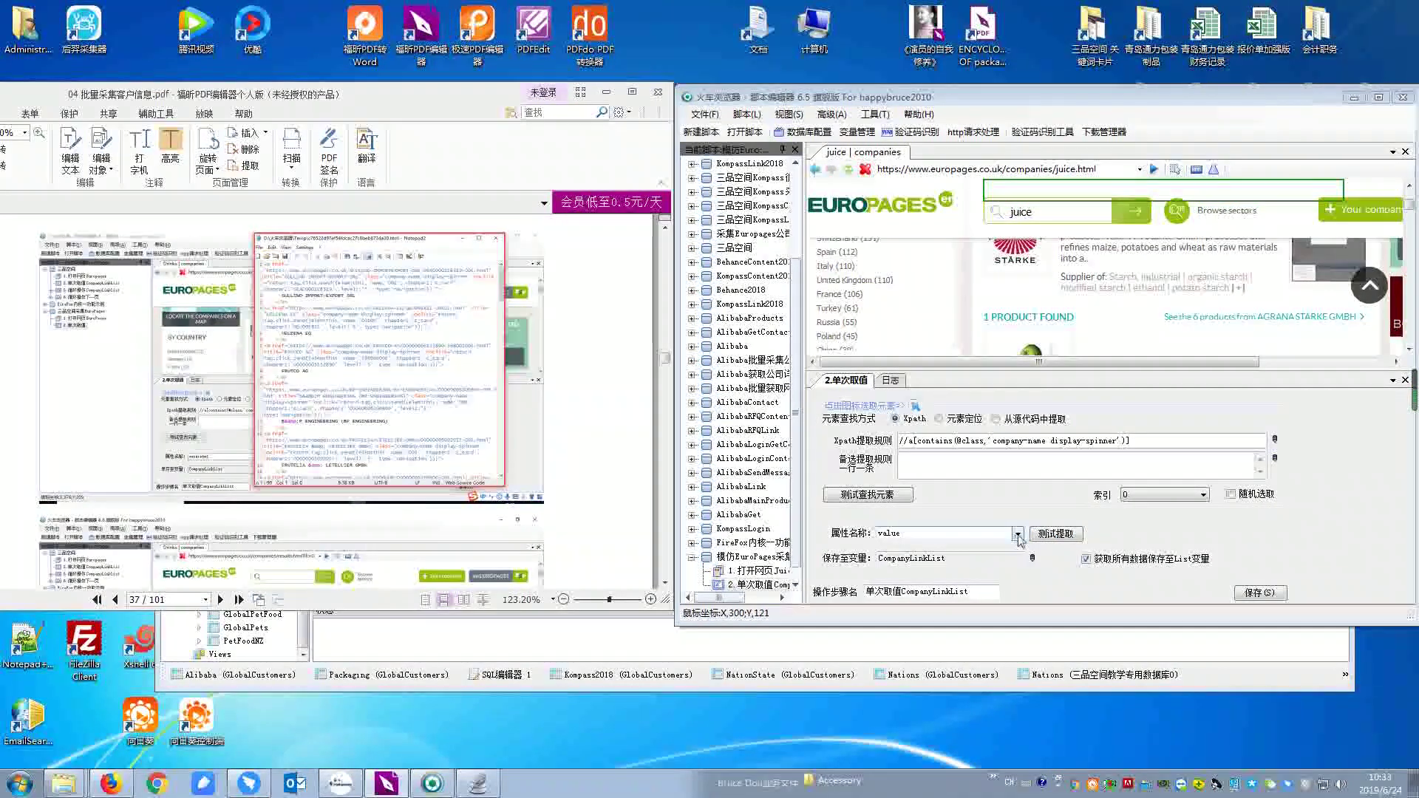
{"action": "left_click", "coordinate": [1055, 538]}
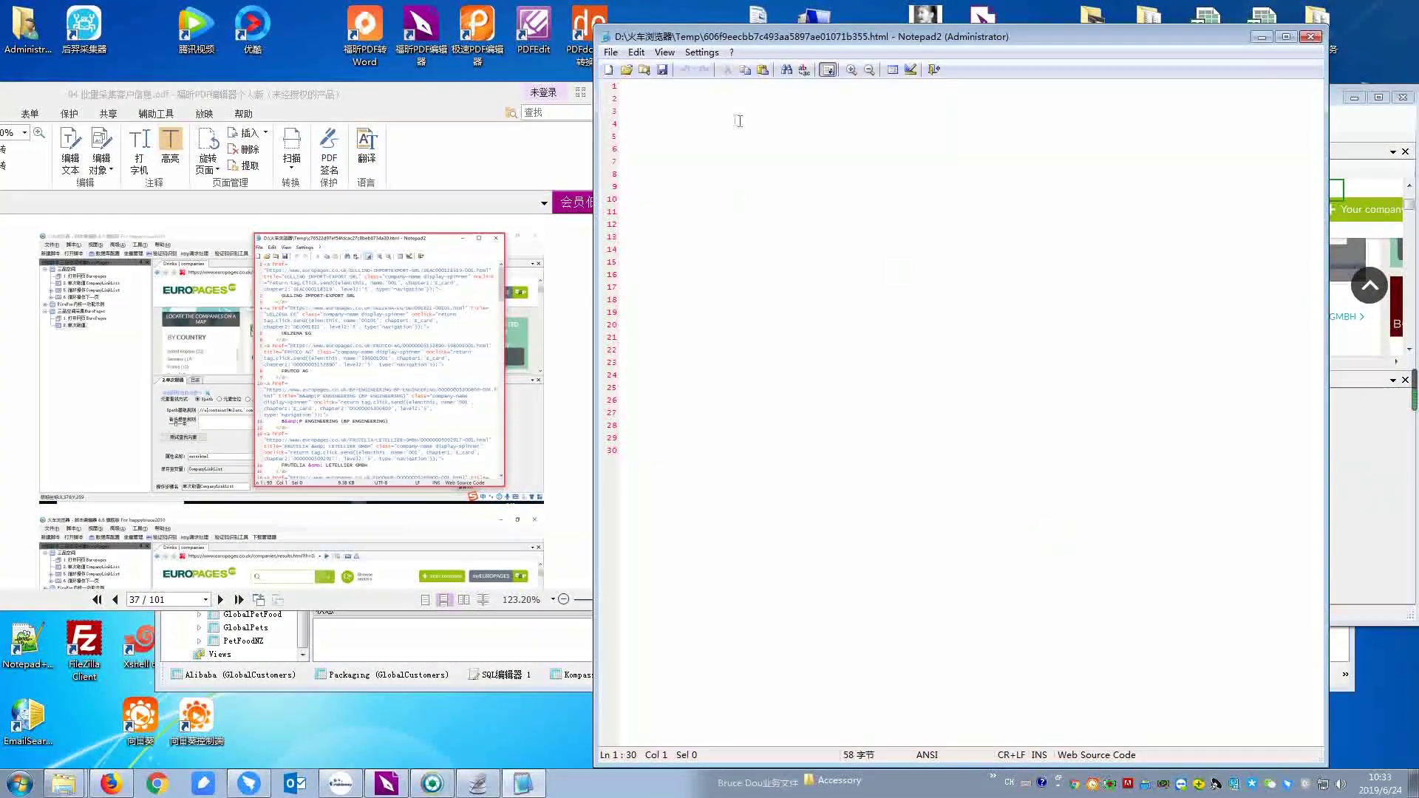
{"action": "left_click", "coordinate": [1310, 37]}
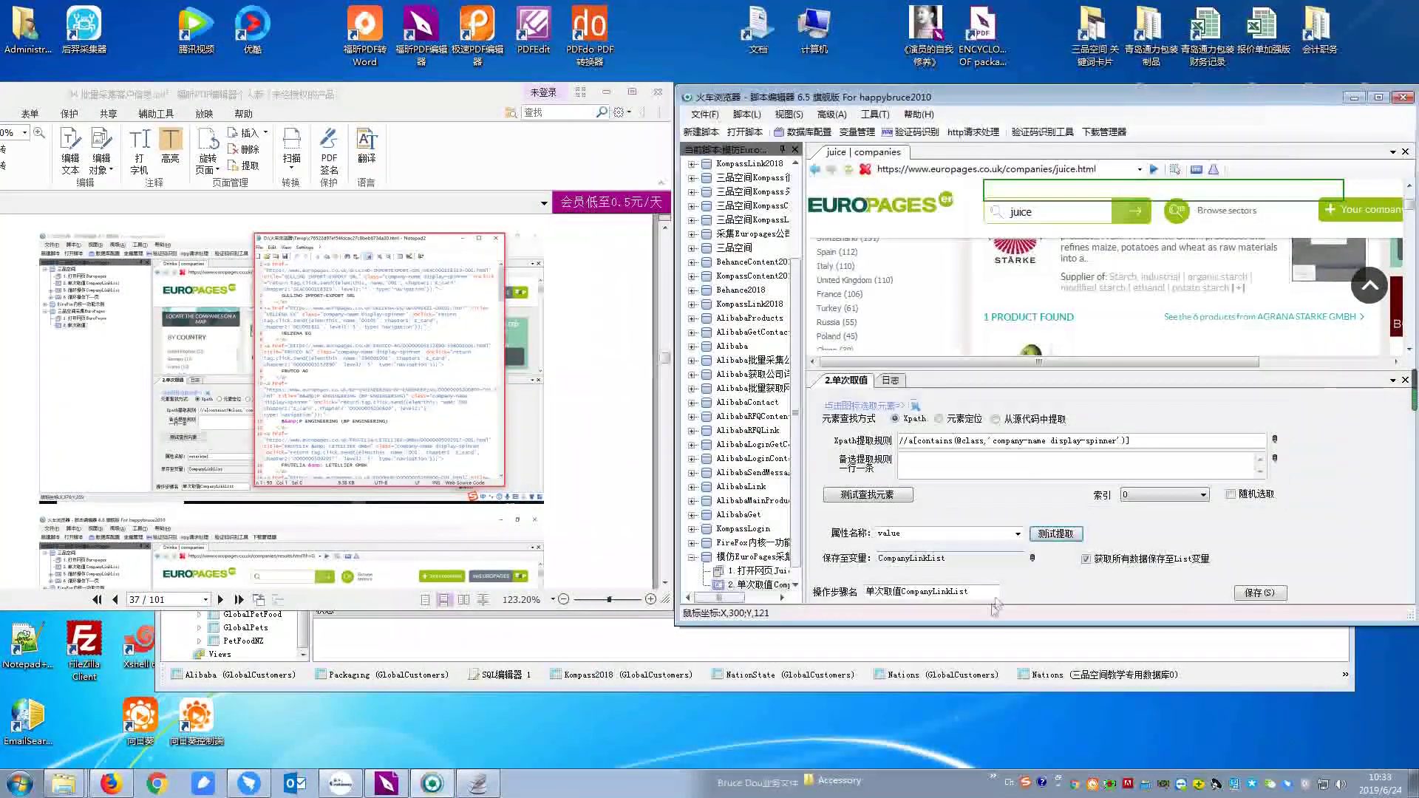
Set 属性名称 to innerhtml, test the extraction, and close the result file.
{"action": "left_click", "coordinate": [1019, 534]}
{"action": "left_click", "coordinate": [1019, 535]}
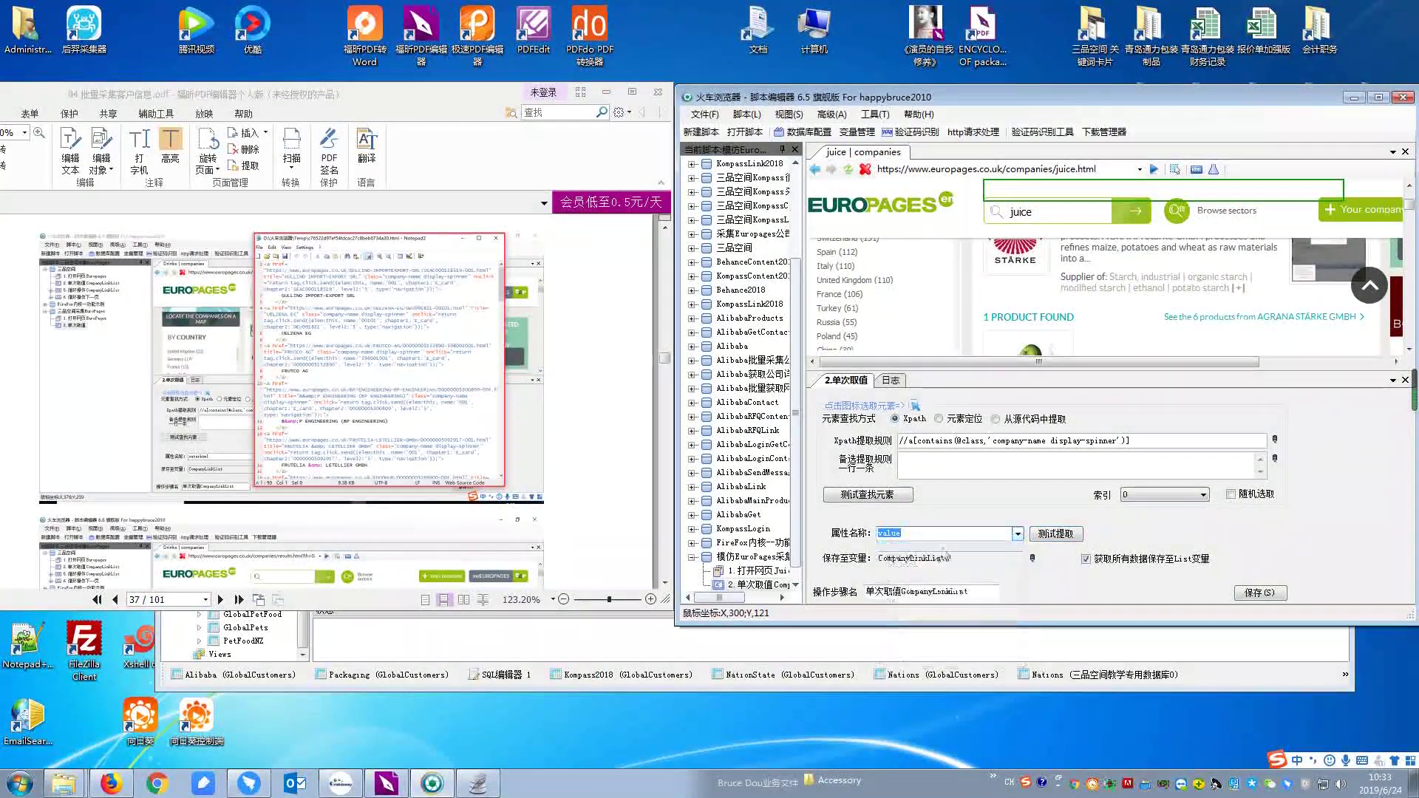
{"action": "left_click", "coordinate": [1019, 534]}
{"action": "left_click", "coordinate": [916, 566]}
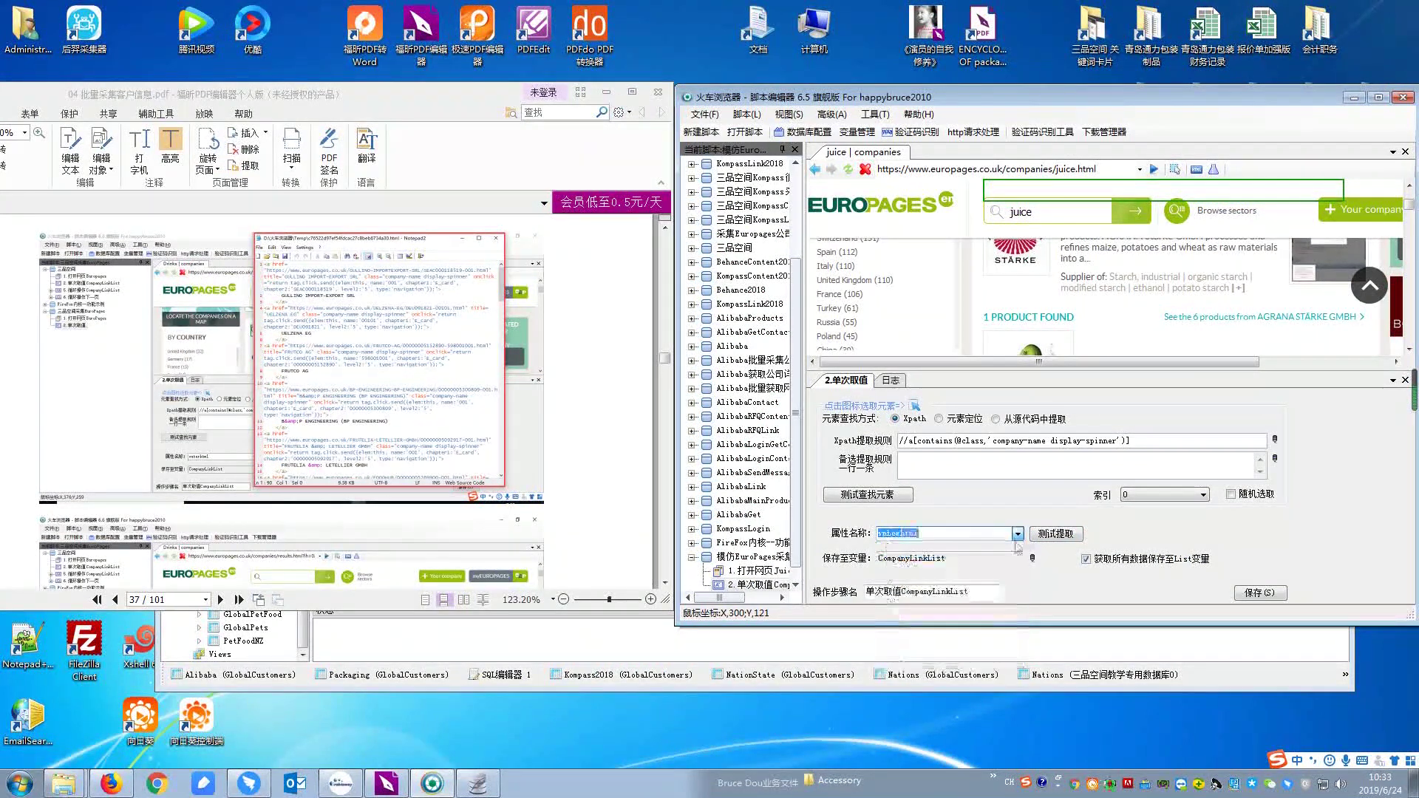
{"action": "left_click", "coordinate": [1055, 533]}
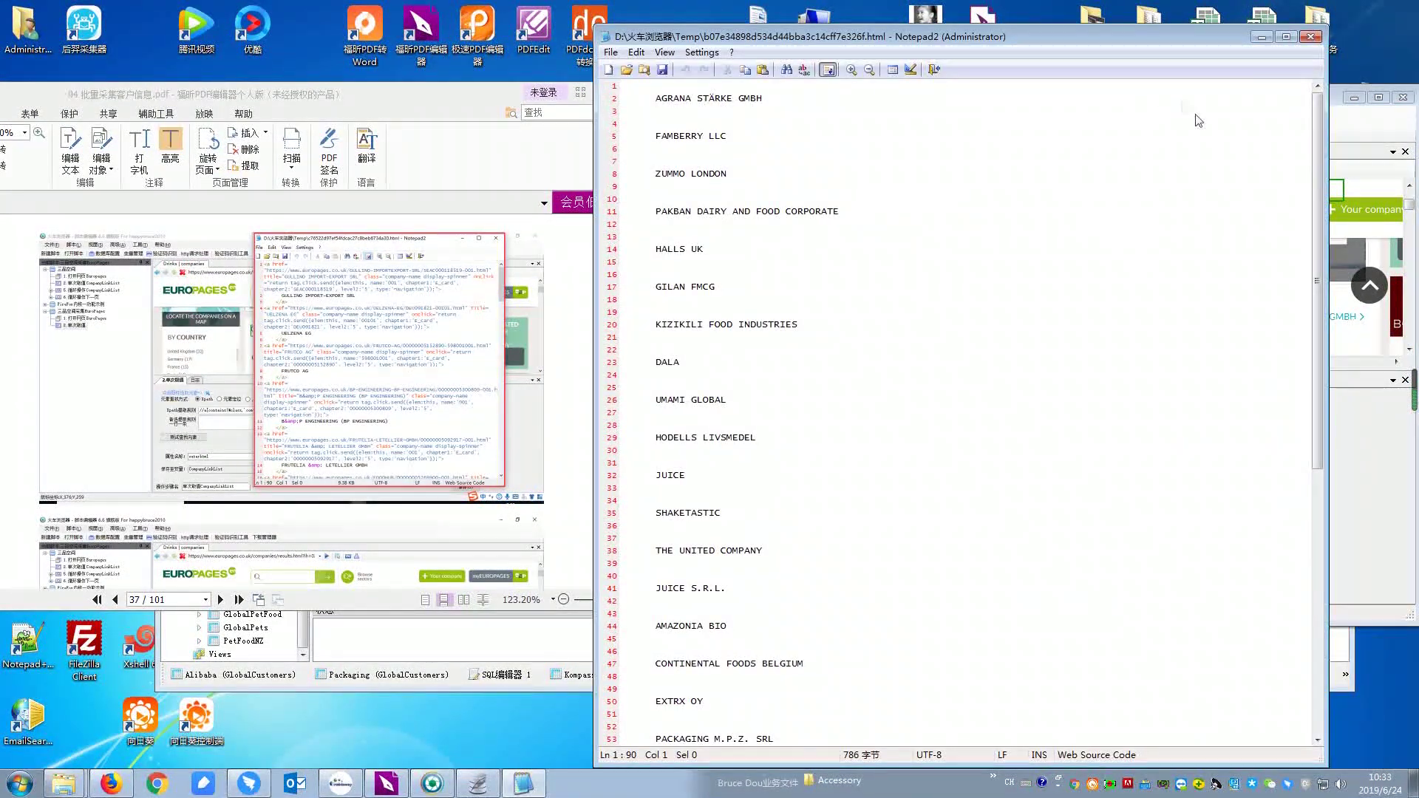
{"action": "left_click", "coordinate": [1309, 42]}
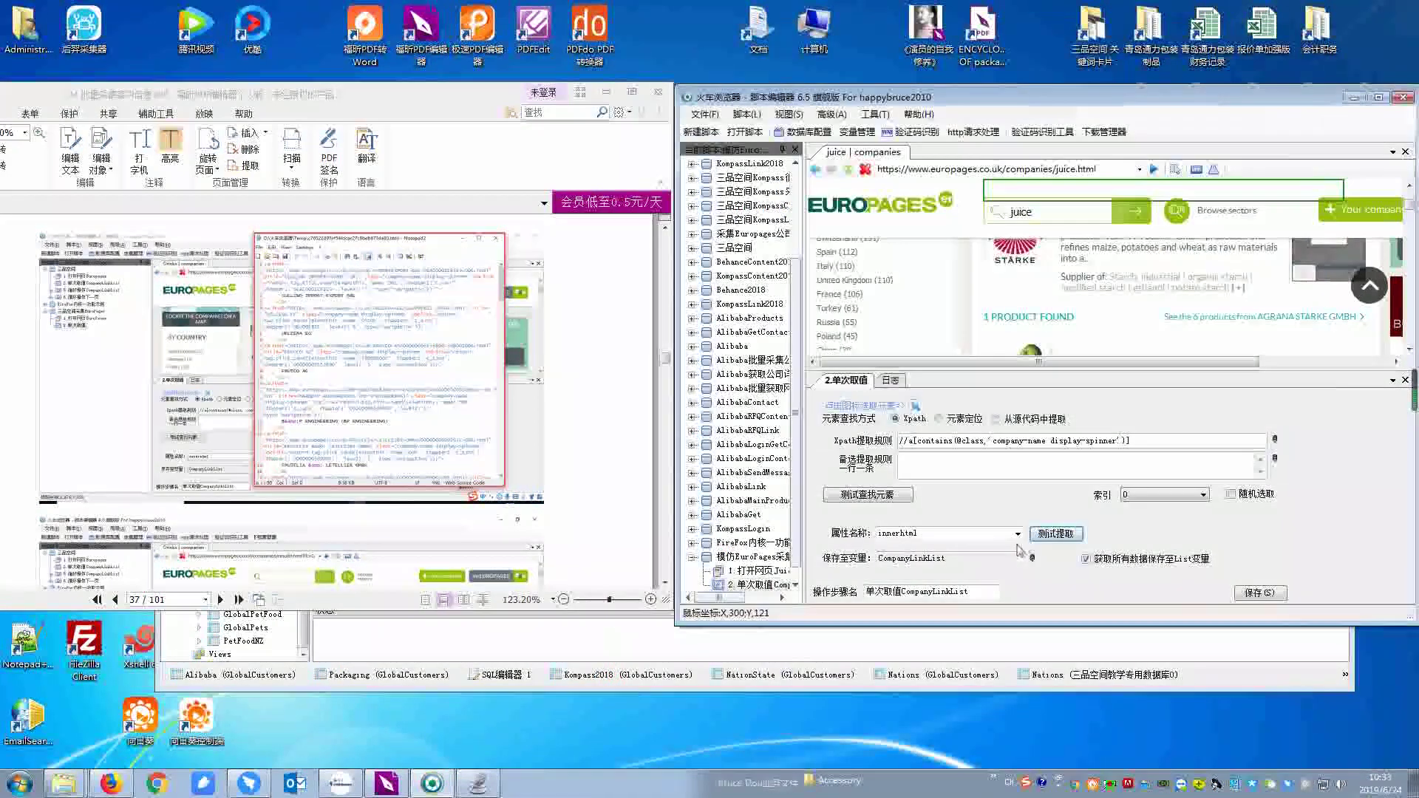
Set 属性名称 to outerhtml and test the extraction.
{"action": "left_click", "coordinate": [1019, 534]}
{"action": "left_click", "coordinate": [924, 565]}
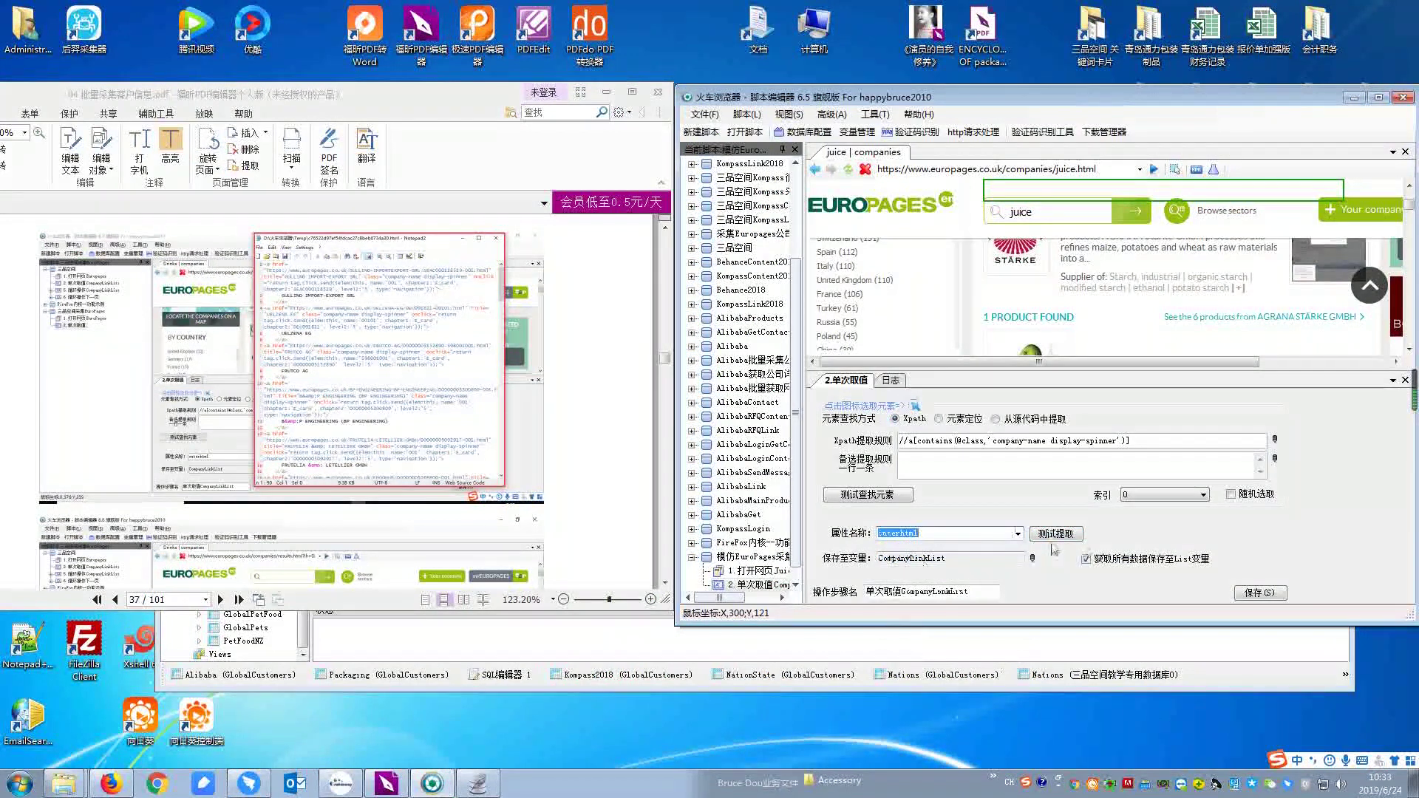
{"action": "left_click", "coordinate": [1055, 535]}
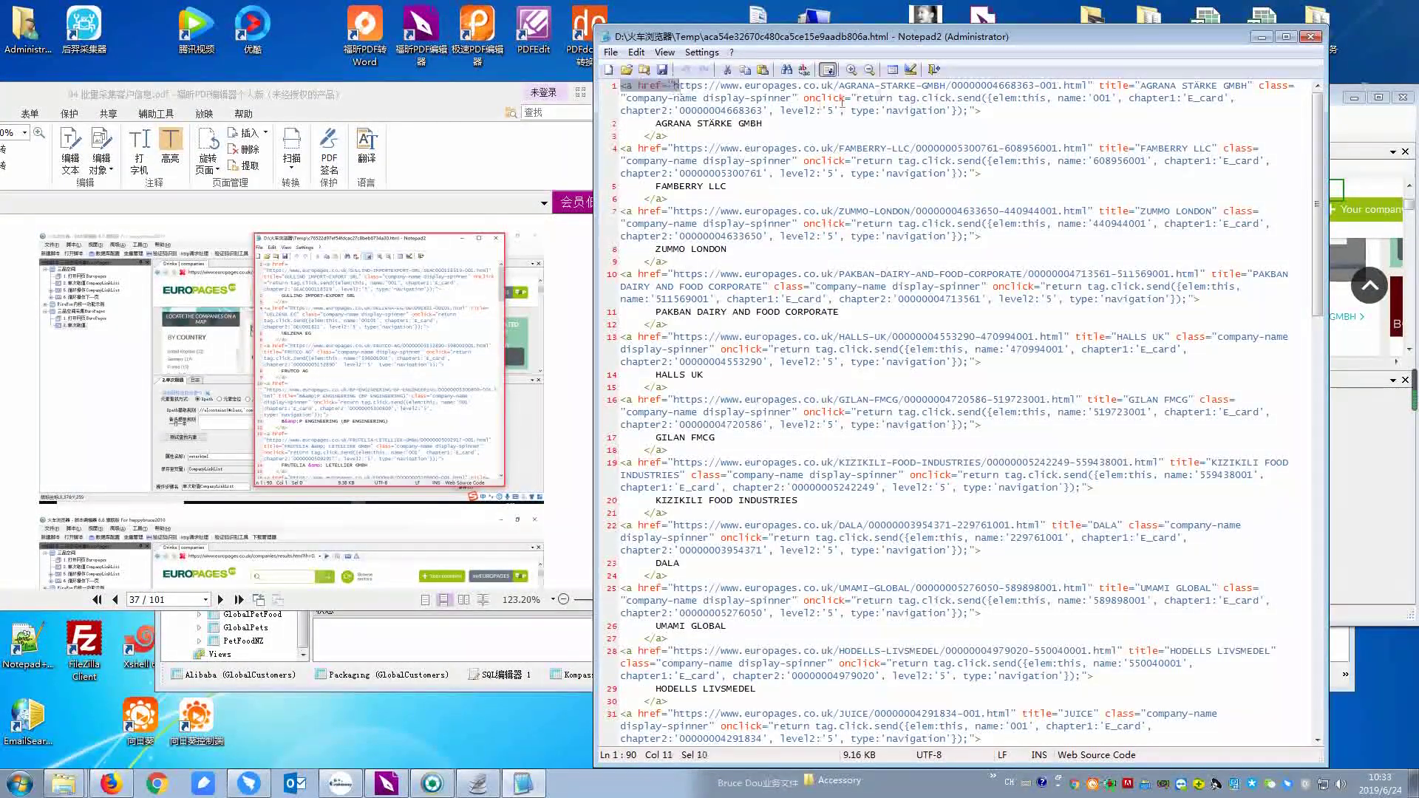
Examine the link URL, company name and full anchor tag of the first extracted record, and close the result file.
{"action": "left_click_drag", "start_coordinate": [1087, 86], "coordinate": [746, 89]}
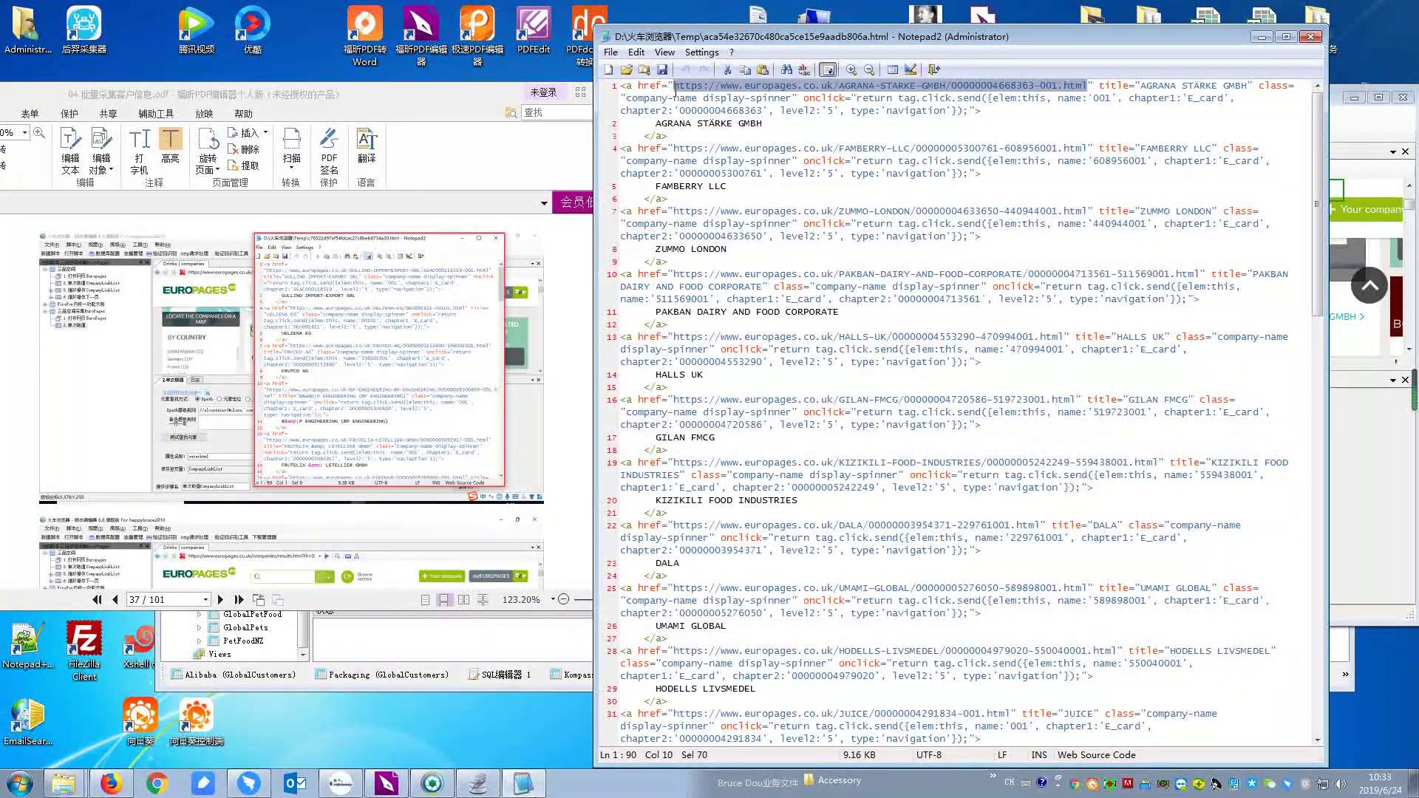
{"action": "left_click_drag", "start_coordinate": [655, 123], "coordinate": [766, 124]}
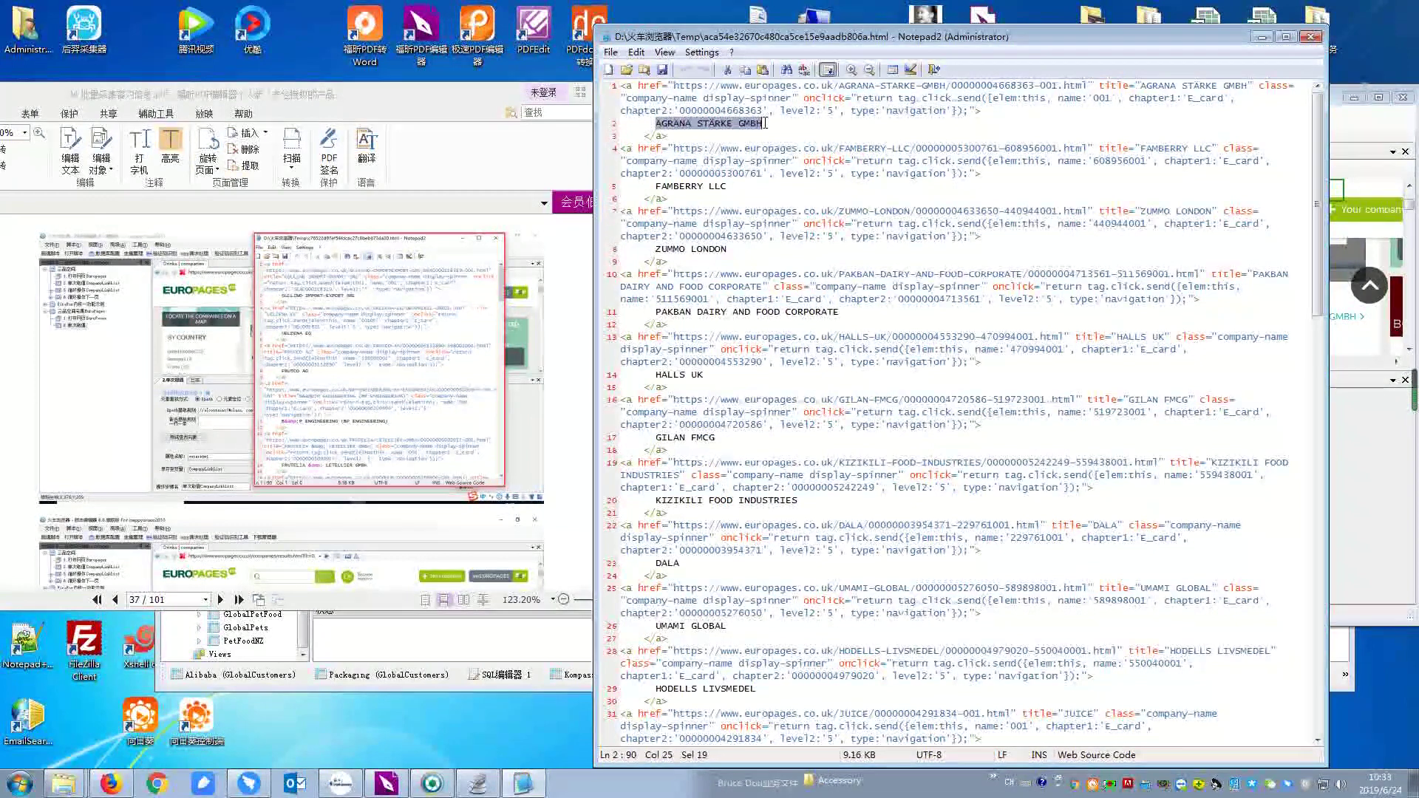
{"action": "left_click_drag", "start_coordinate": [669, 136], "coordinate": [620, 86]}
{"action": "left_click", "coordinate": [621, 87]}
{"action": "left_click", "coordinate": [667, 135]}
{"action": "left_click", "coordinate": [1310, 36]}
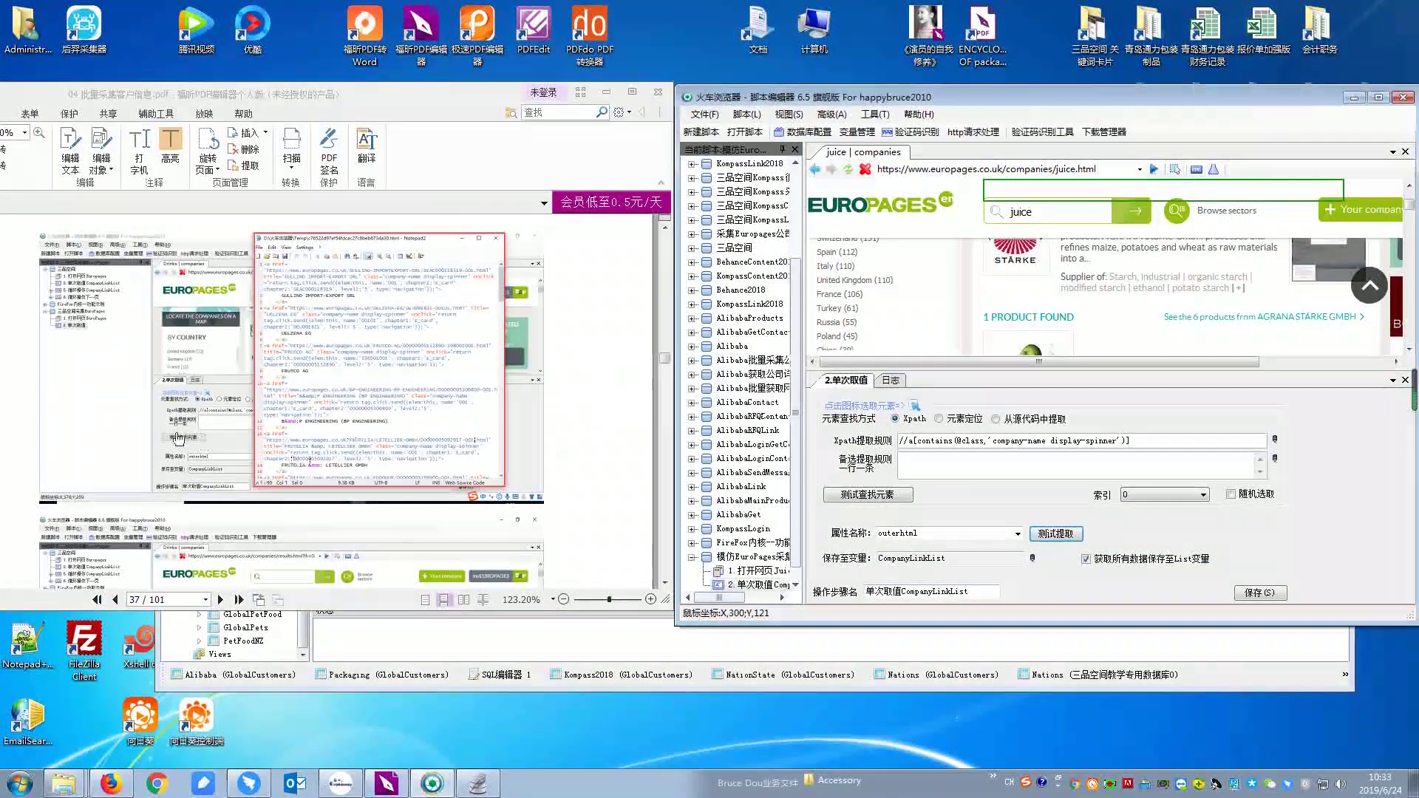
Following the end of guide page 37, test-run step 2, 单次取值CompanyLinkList.
{"action": "scroll", "coordinate": [584, 418], "scroll_direction": "down", "scroll_amount": 3}
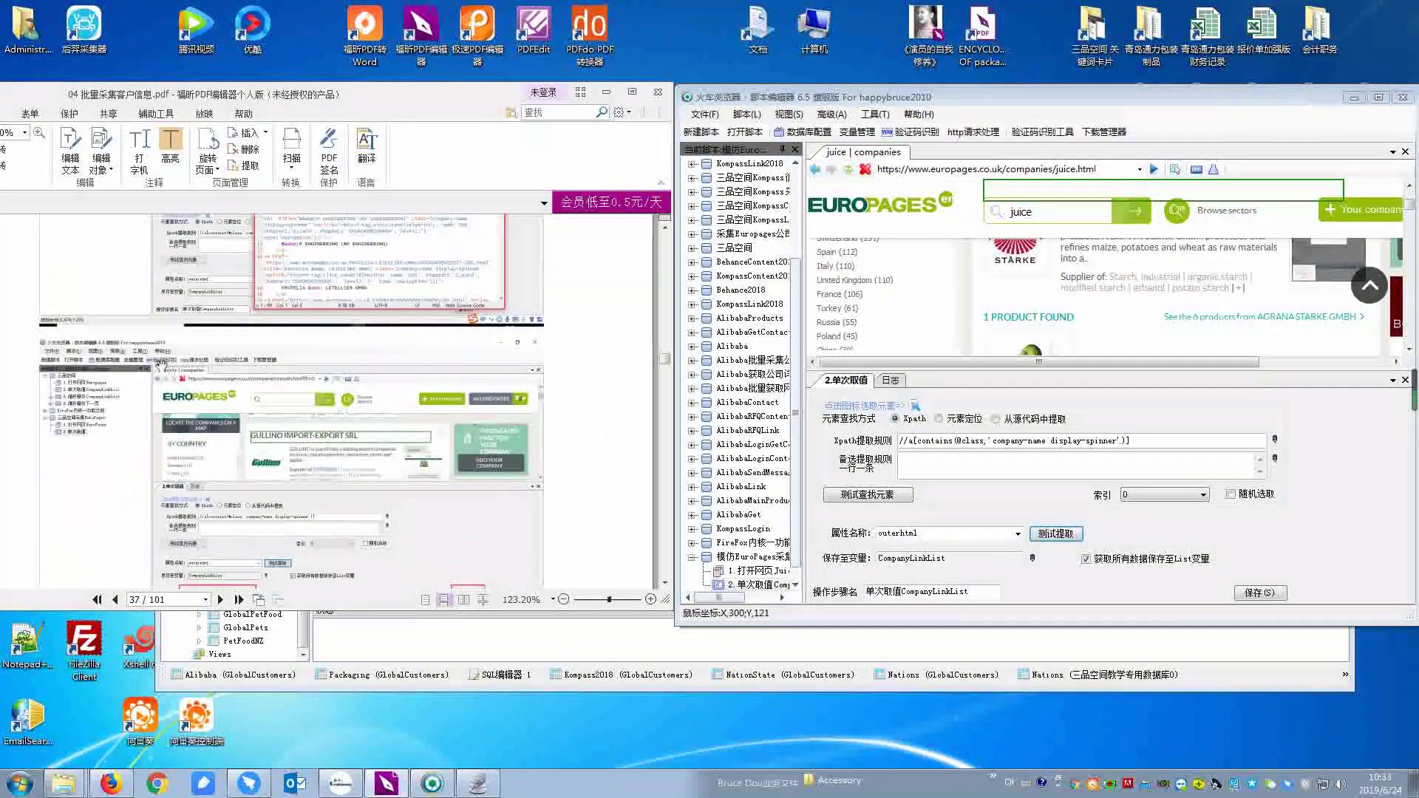
{"action": "scroll", "coordinate": [168, 366], "scroll_direction": "down", "scroll_amount": 3}
{"action": "scroll", "coordinate": [168, 366], "scroll_direction": "down", "scroll_amount": 5}
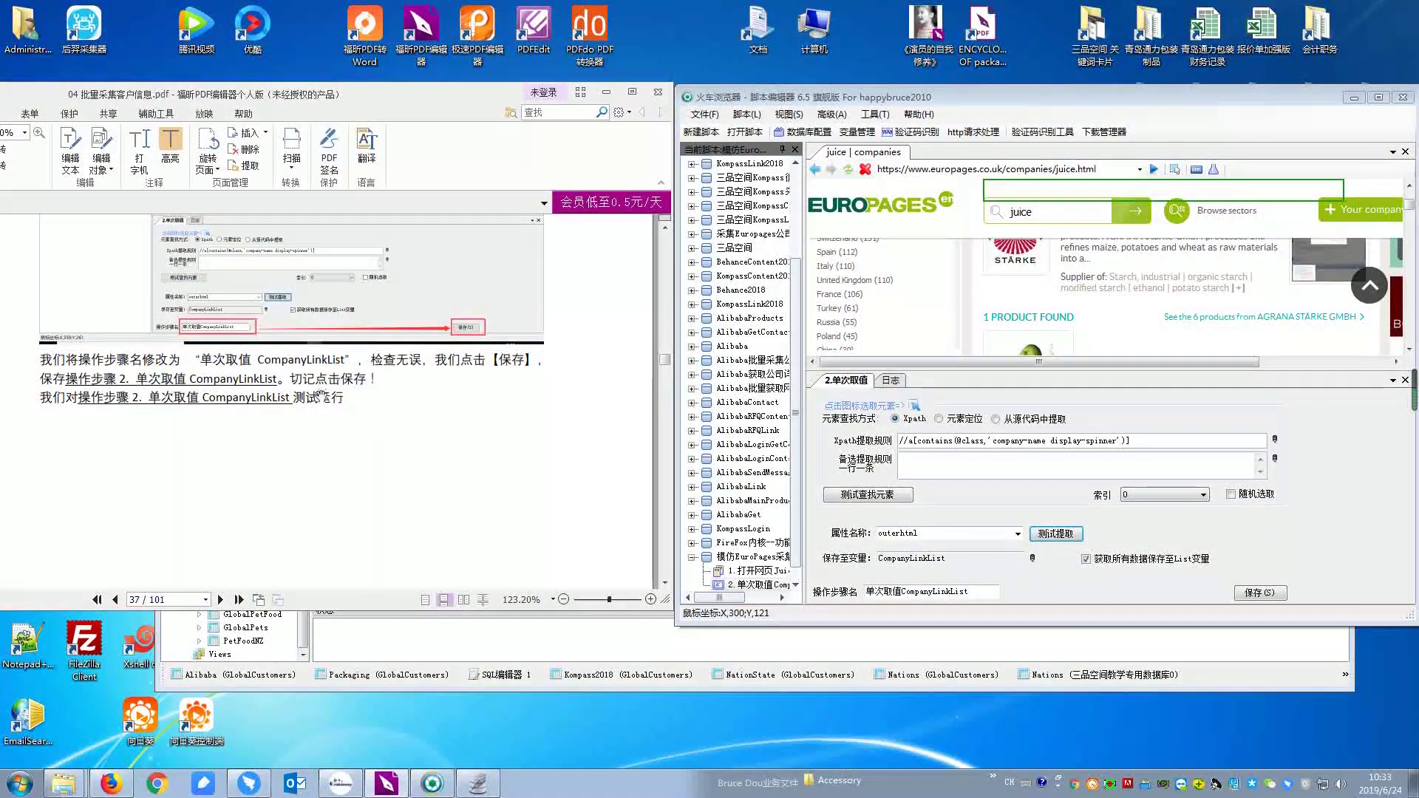
{"action": "scroll", "coordinate": [321, 394], "scroll_direction": "down", "scroll_amount": 1}
{"action": "scroll", "coordinate": [761, 488], "scroll_direction": "down", "scroll_amount": 1}
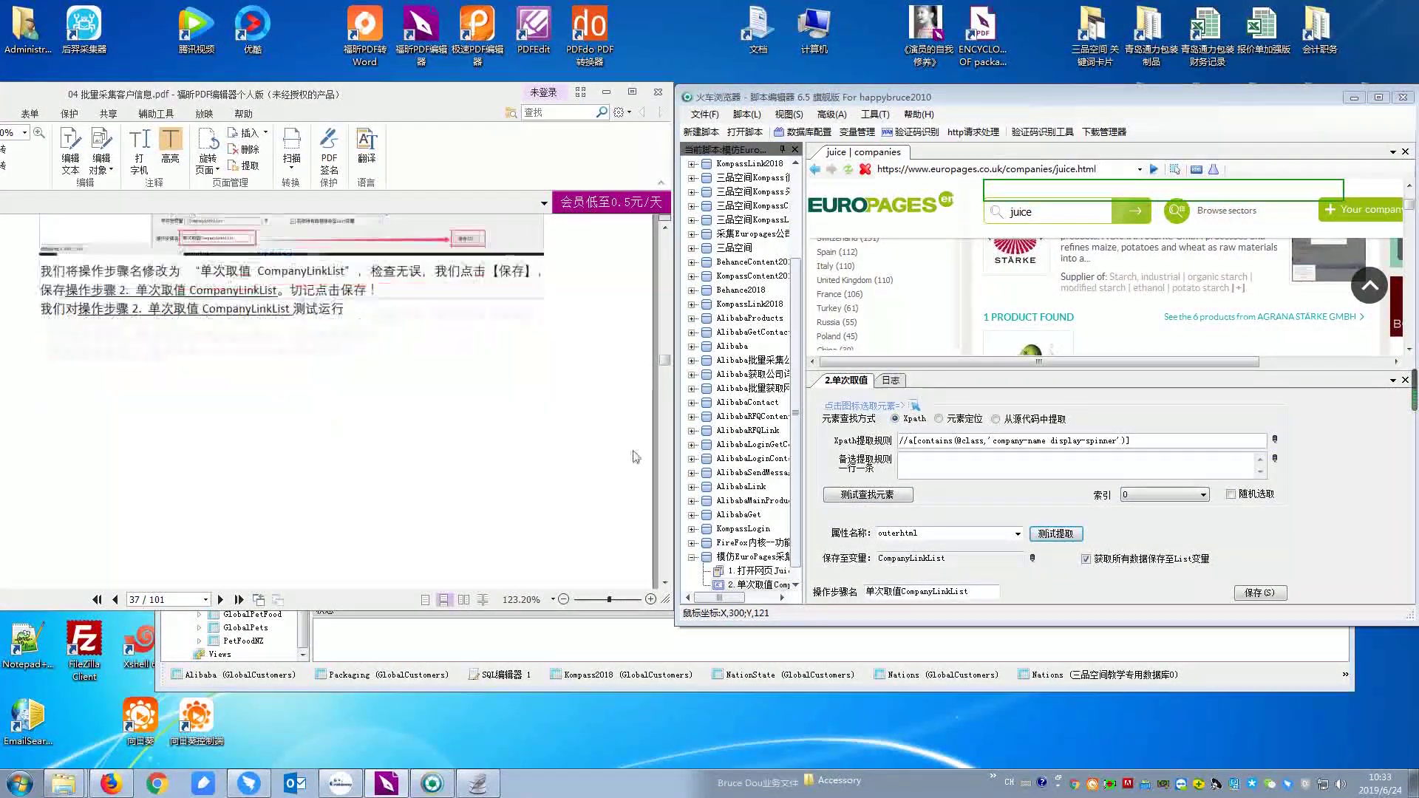
{"action": "right_click", "coordinate": [757, 588]}
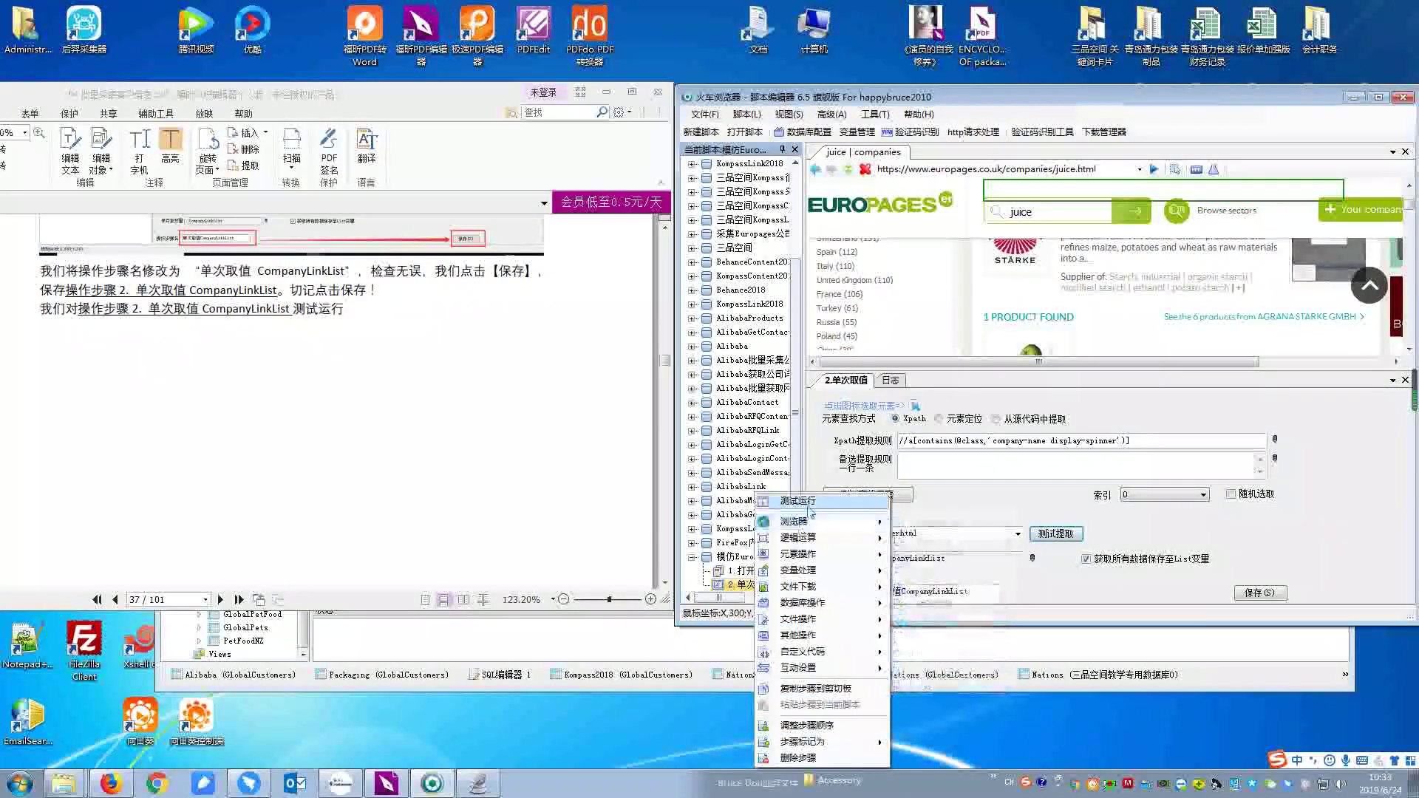
{"action": "left_click", "coordinate": [810, 510]}
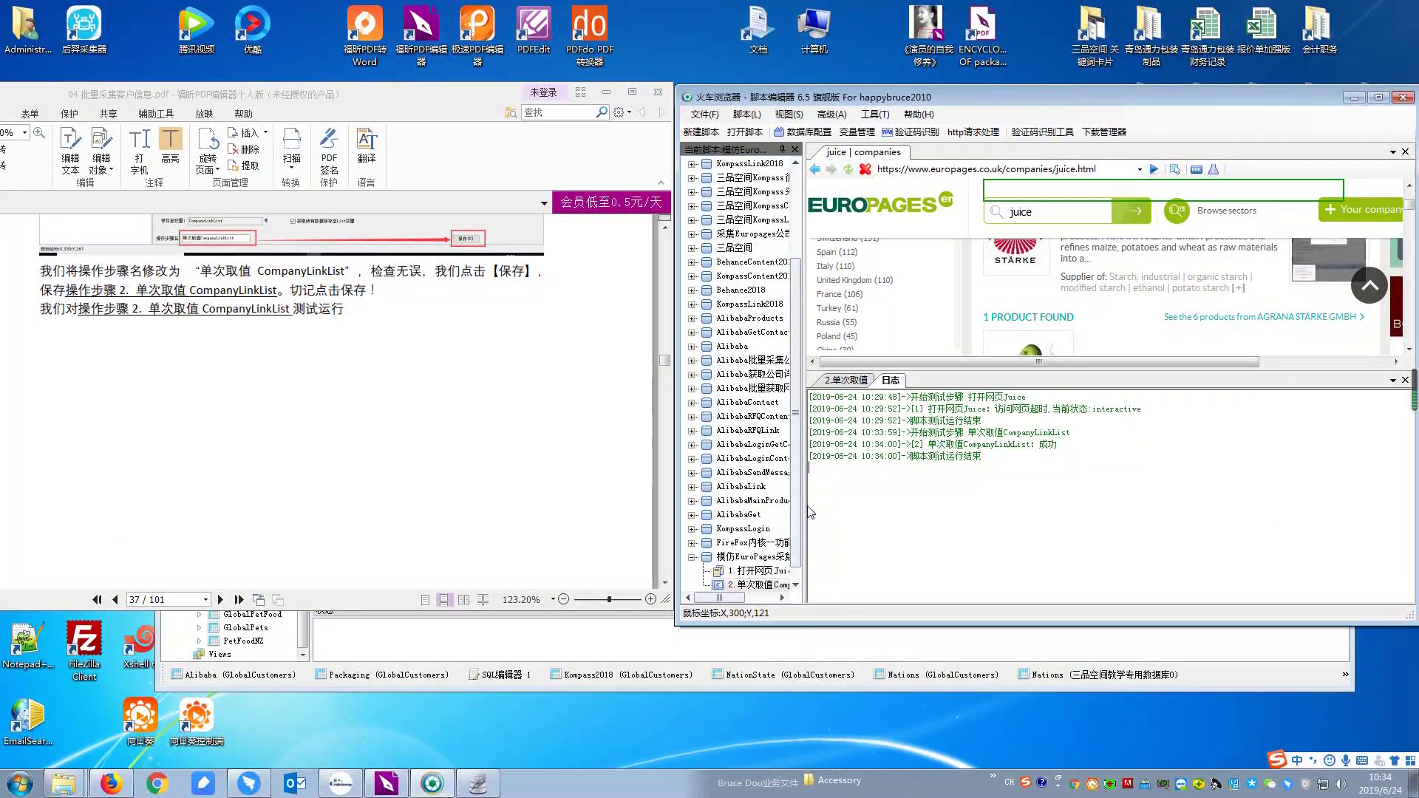
Inspect the entries stored in the CompanyLinkList variable through 变量管理, including the full text of the first one, and exit.
{"action": "left_click", "coordinate": [857, 132]}
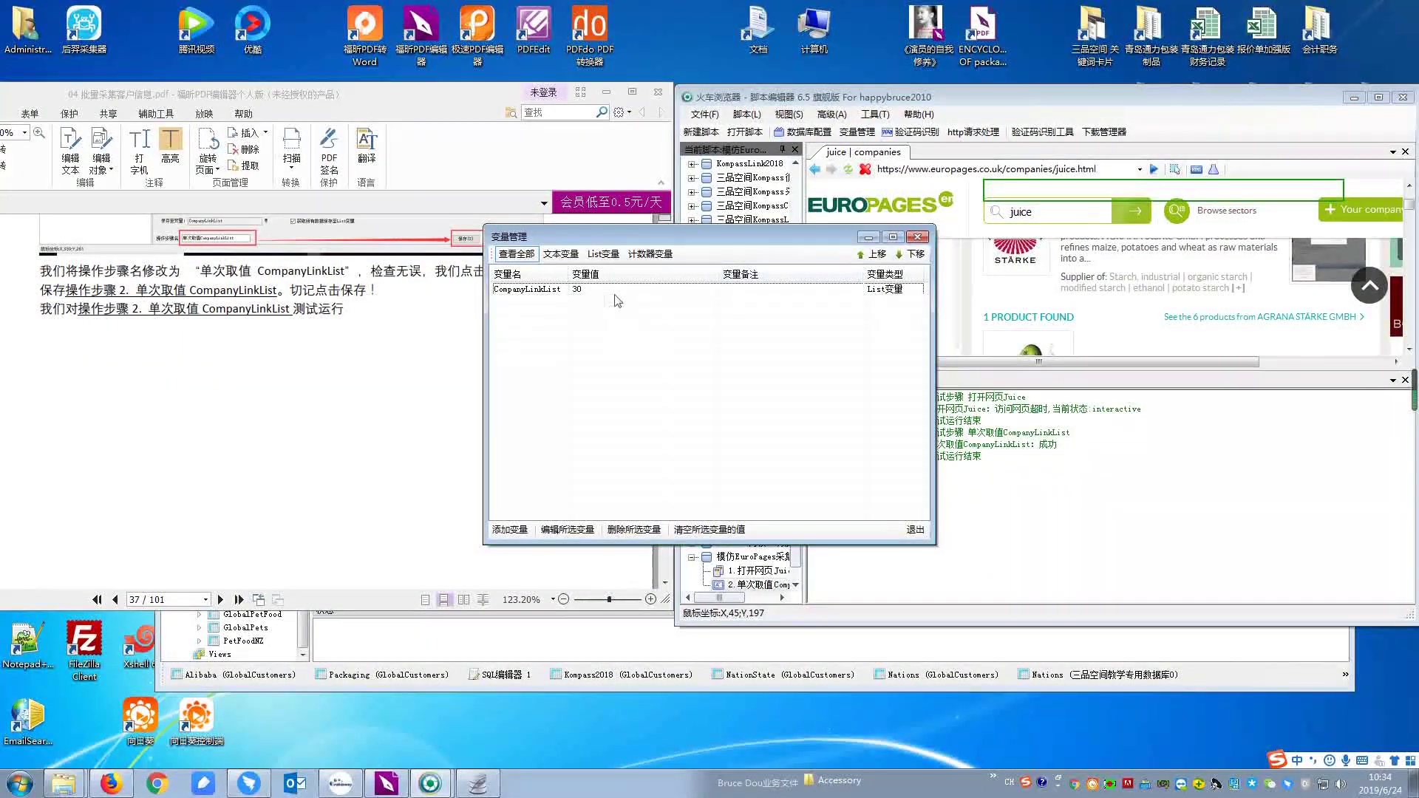
{"action": "left_click", "coordinate": [516, 292]}
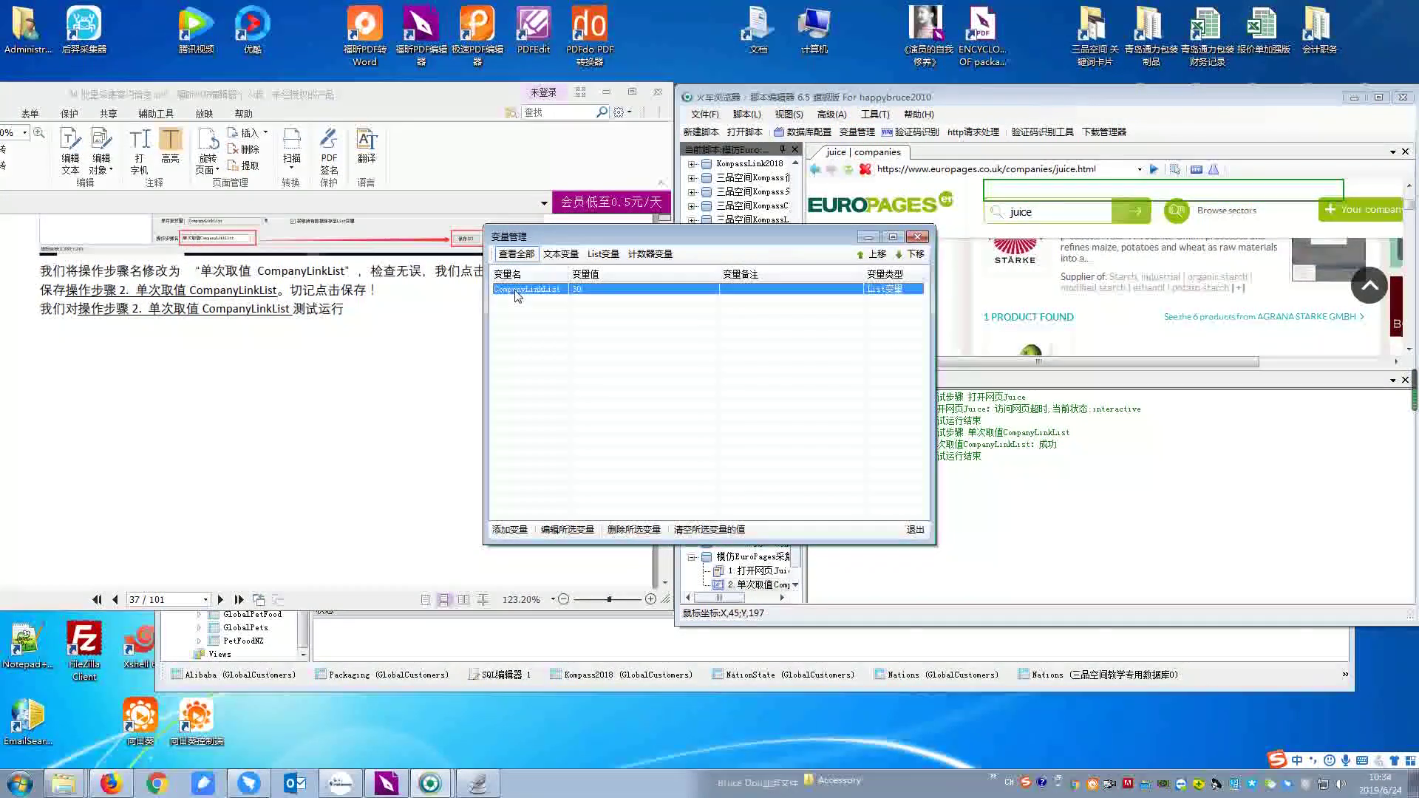
{"action": "double_click", "coordinate": [584, 290]}
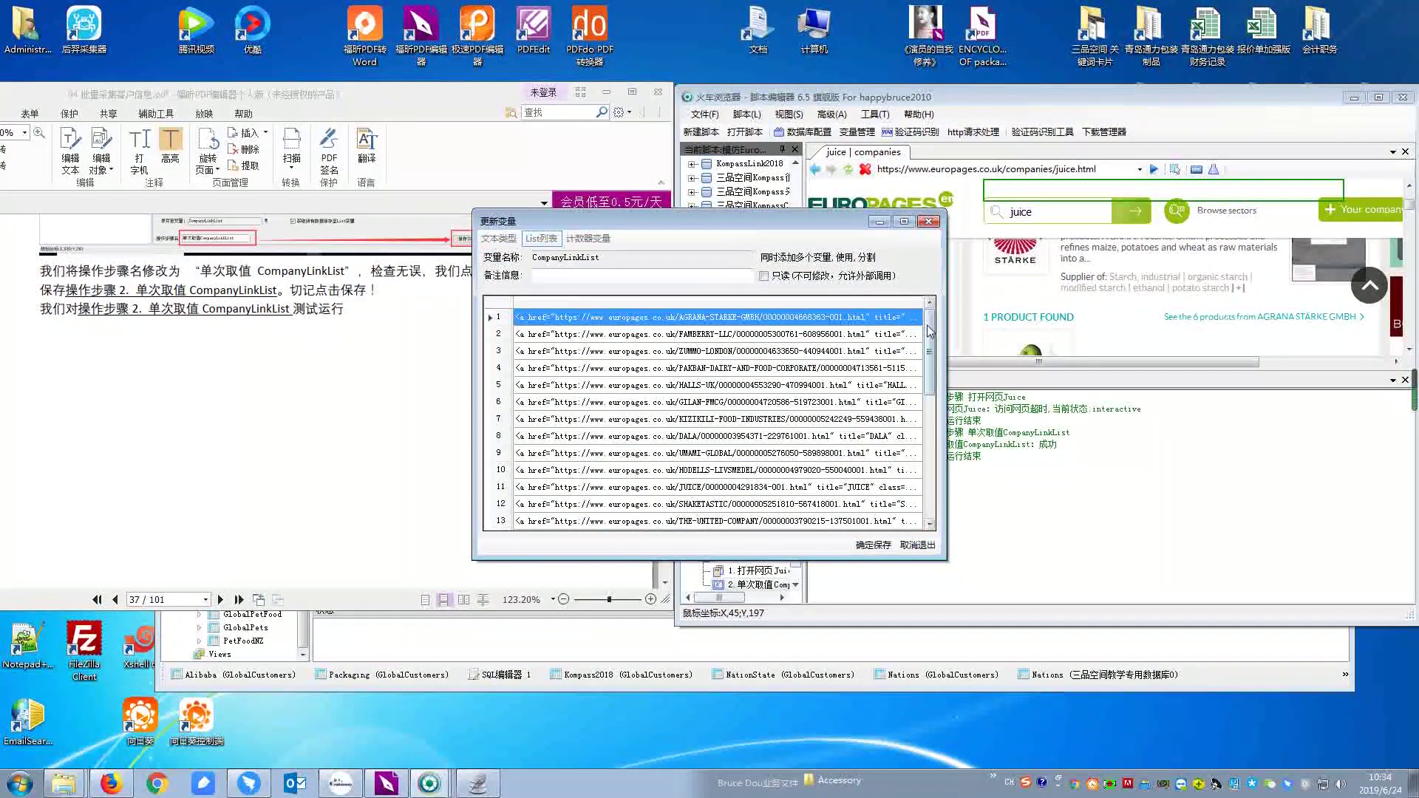
{"action": "scroll", "coordinate": [931, 345], "scroll_direction": "down", "scroll_amount": 1}
{"action": "scroll", "coordinate": [721, 326], "scroll_direction": "up", "scroll_amount": 1}
{"action": "left_click", "coordinate": [721, 318]}
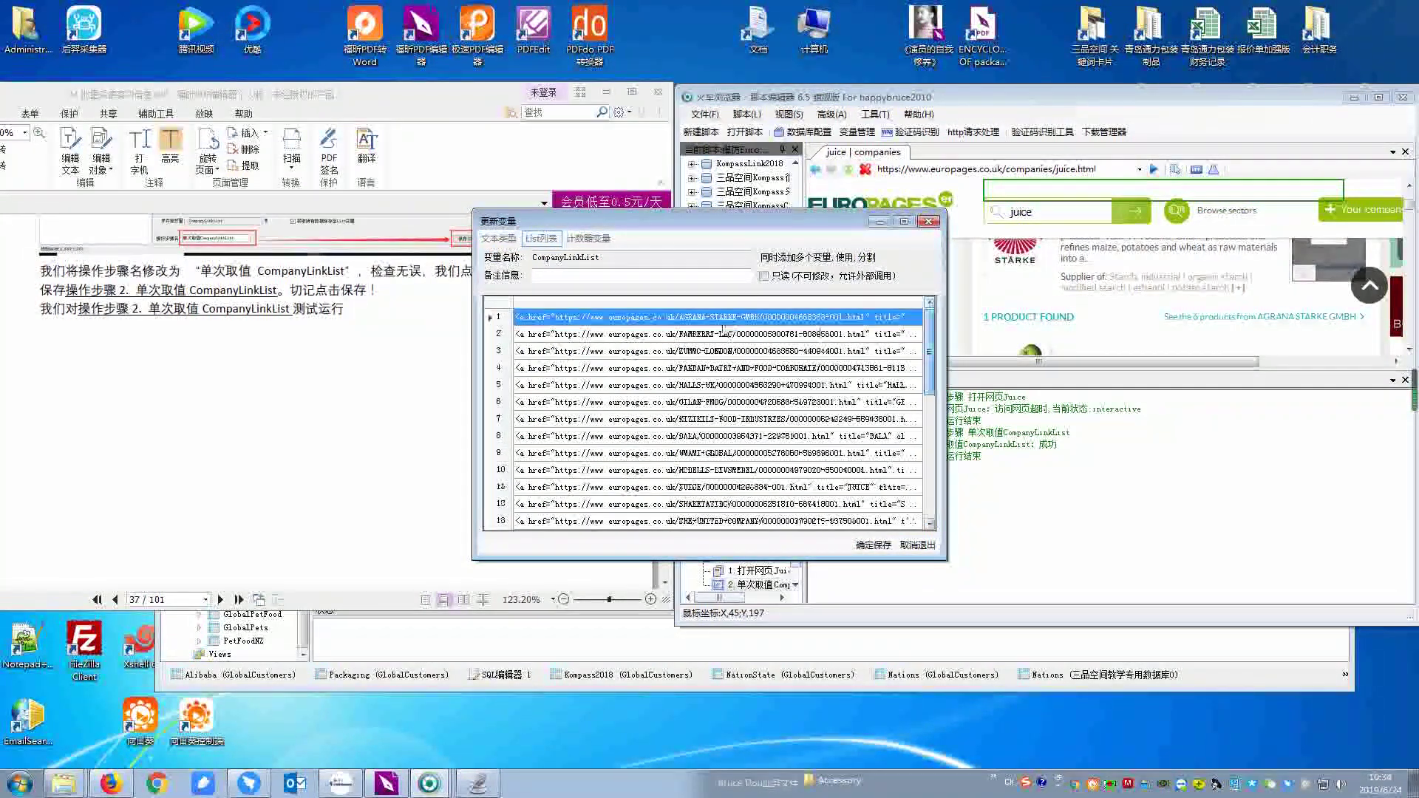
{"action": "left_click", "coordinate": [722, 322]}
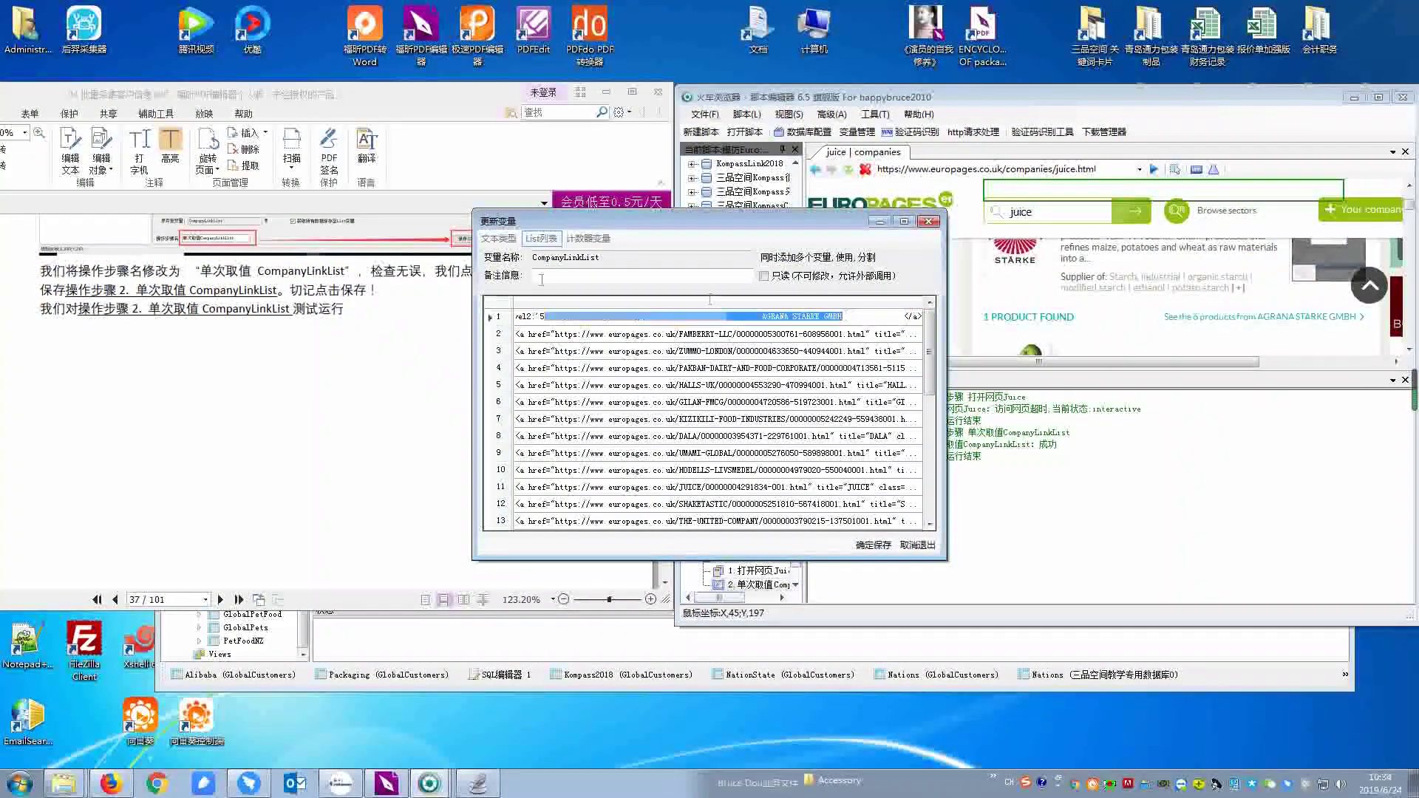
{"action": "left_click", "coordinate": [672, 386]}
{"action": "left_click", "coordinate": [873, 545]}
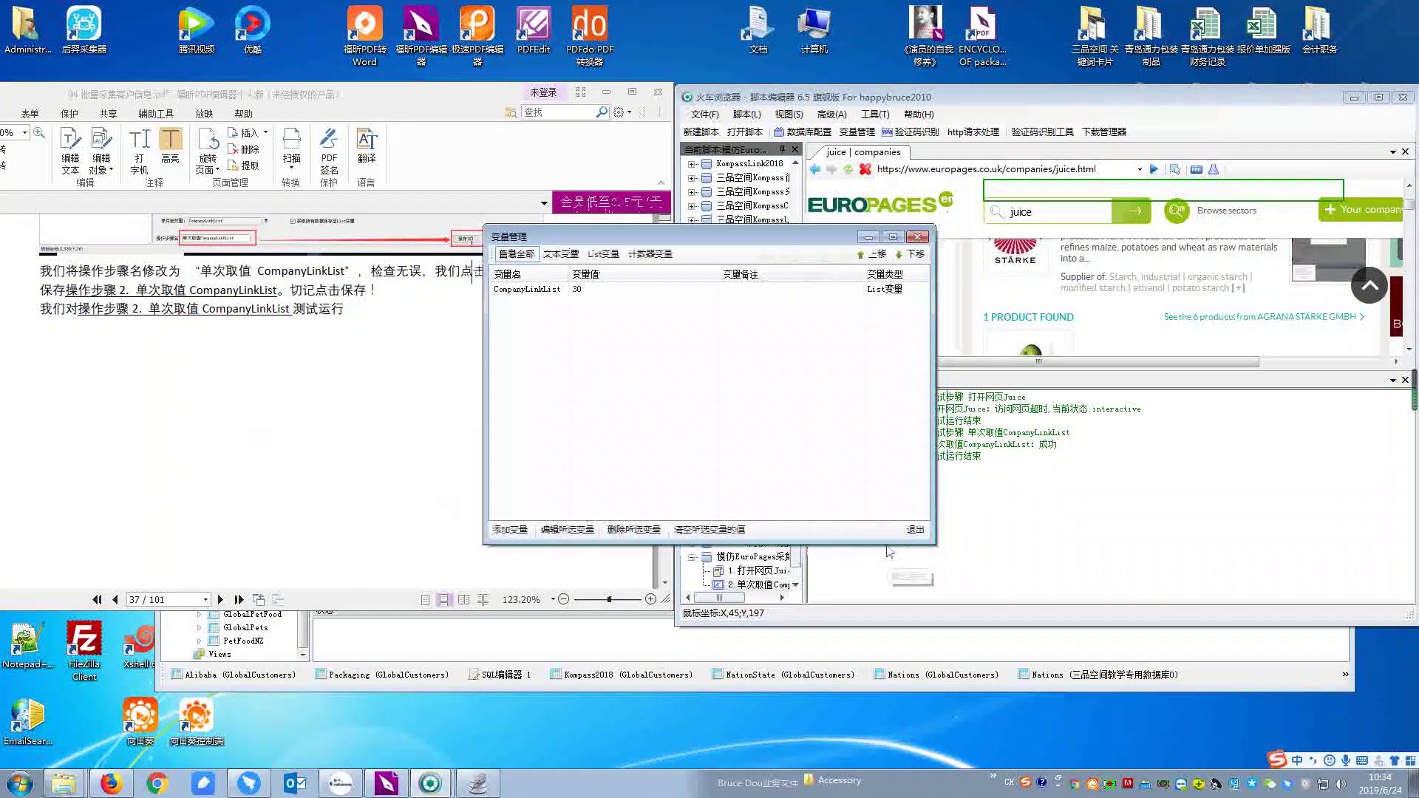
{"action": "left_click", "coordinate": [916, 530]}
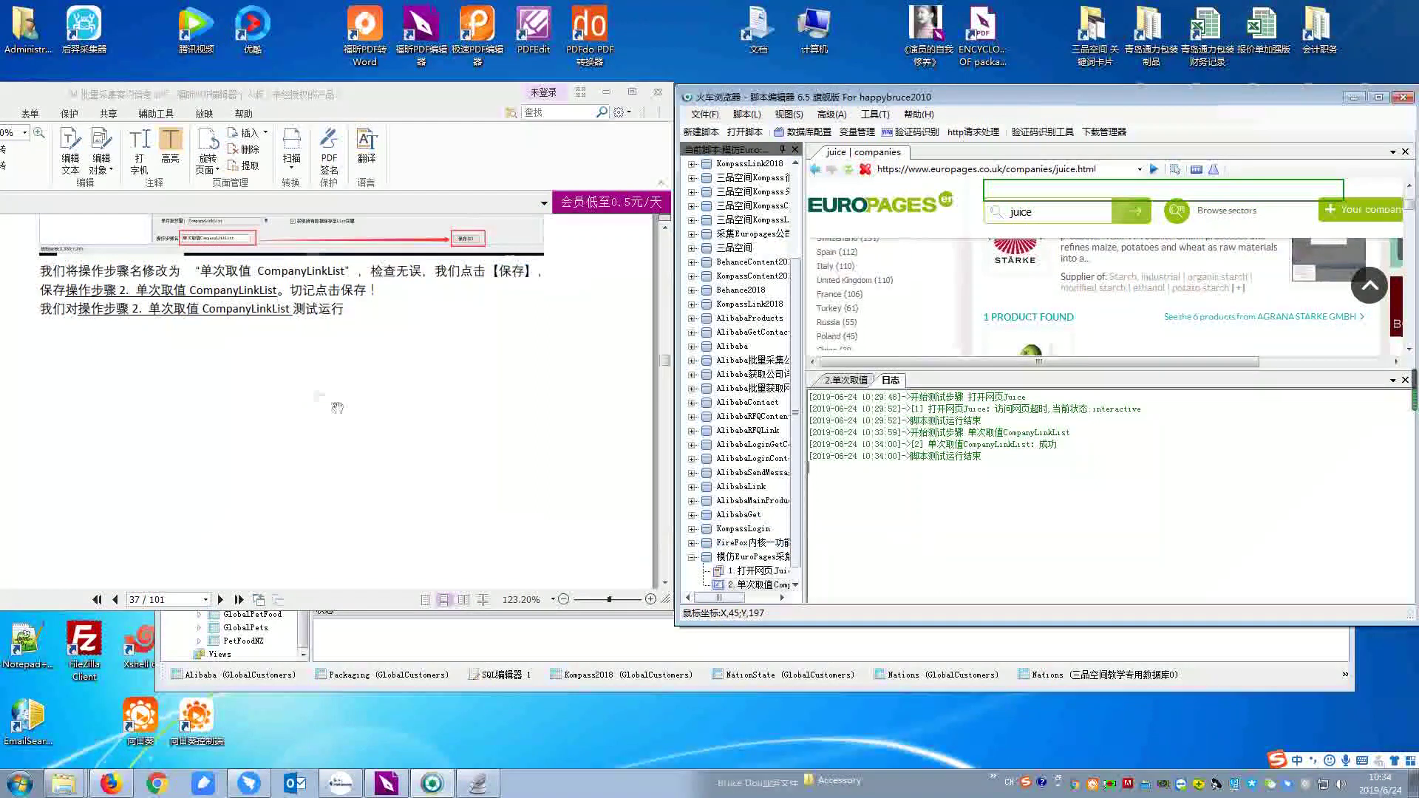
Read guide pages 38 and 39 on checking the variable's data and copying its first record.
{"action": "scroll", "coordinate": [307, 390], "scroll_direction": "down", "scroll_amount": 5}
{"action": "scroll", "coordinate": [308, 389], "scroll_direction": "down", "scroll_amount": 3}
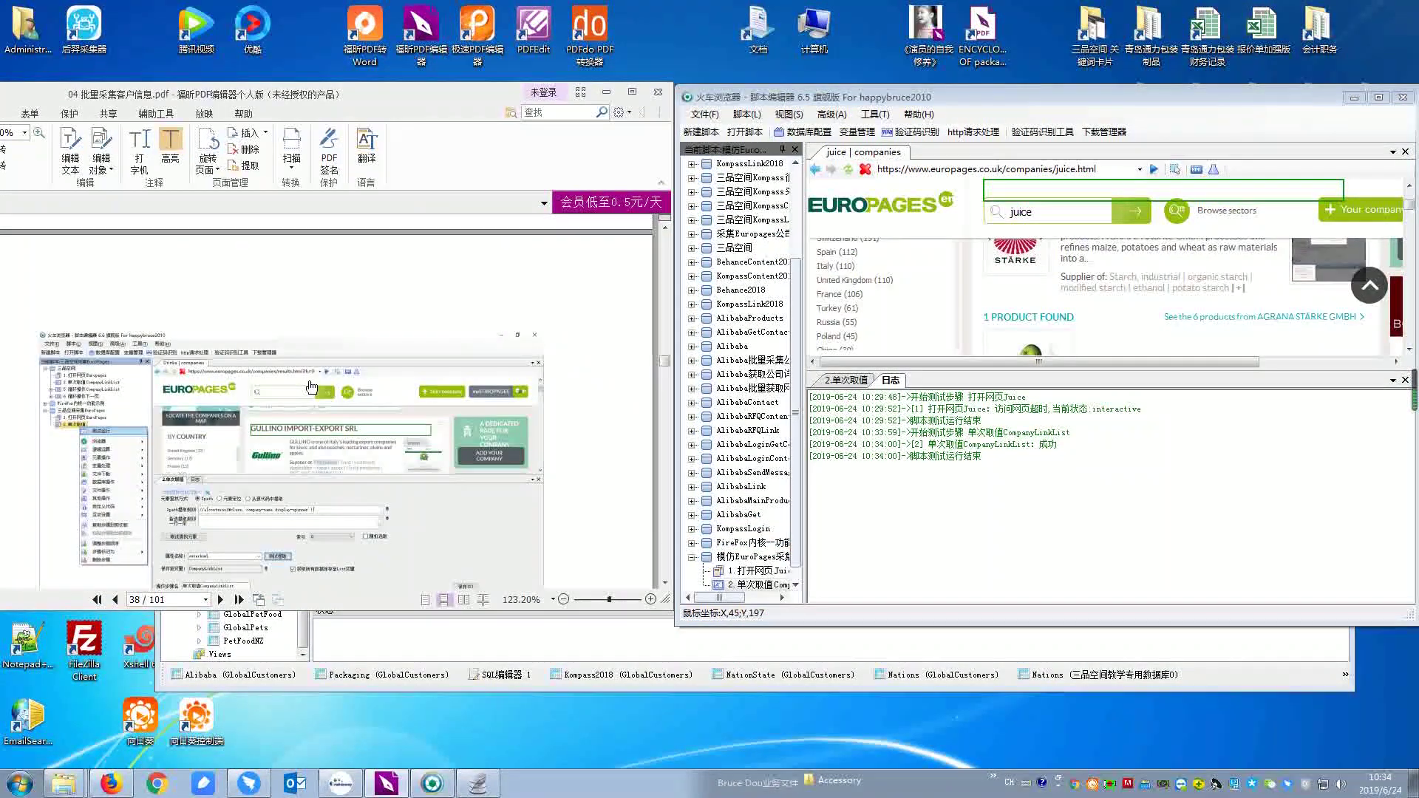
{"action": "scroll", "coordinate": [312, 387], "scroll_direction": "down", "scroll_amount": 3}
{"action": "scroll", "coordinate": [311, 387], "scroll_direction": "down", "scroll_amount": 6}
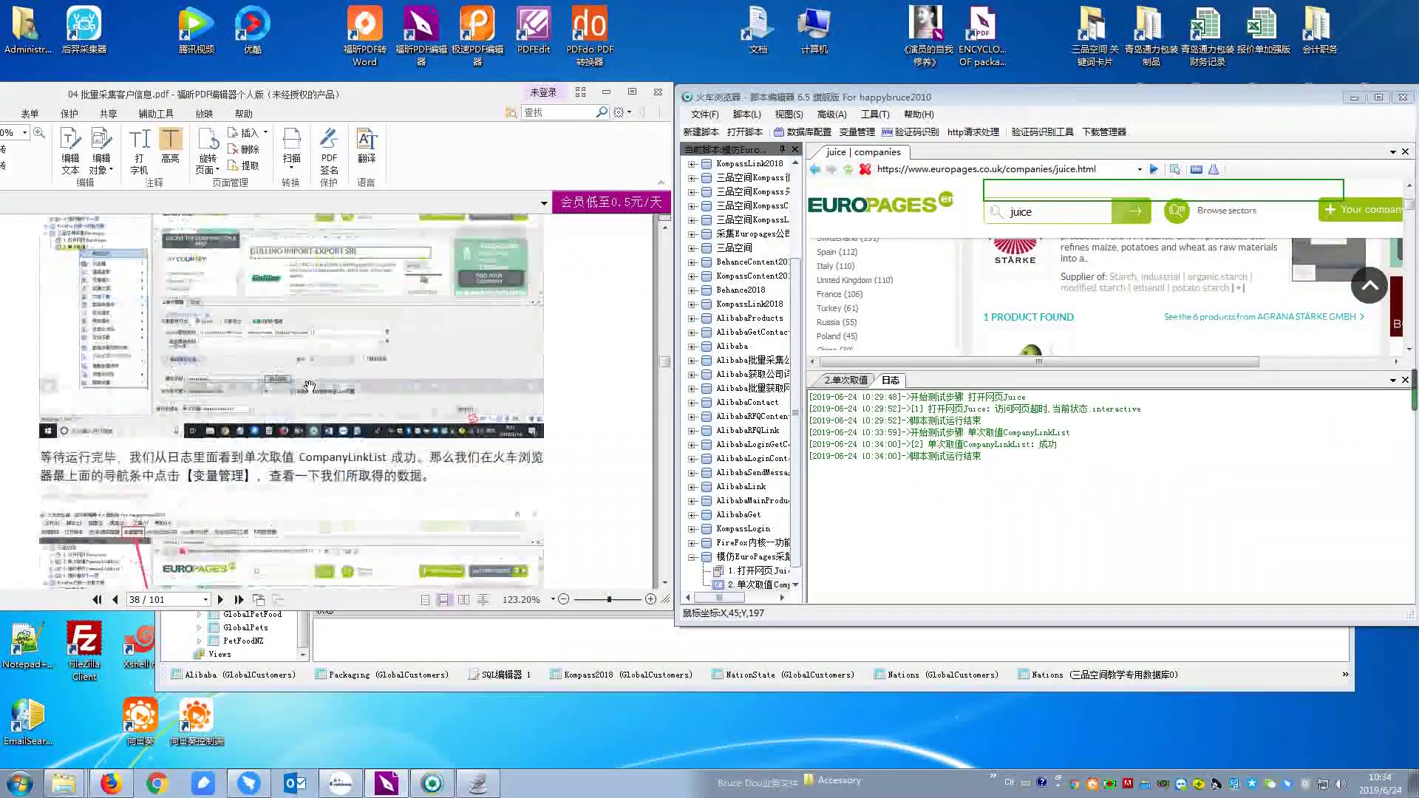
{"action": "scroll", "coordinate": [310, 386], "scroll_direction": "down", "scroll_amount": 10}
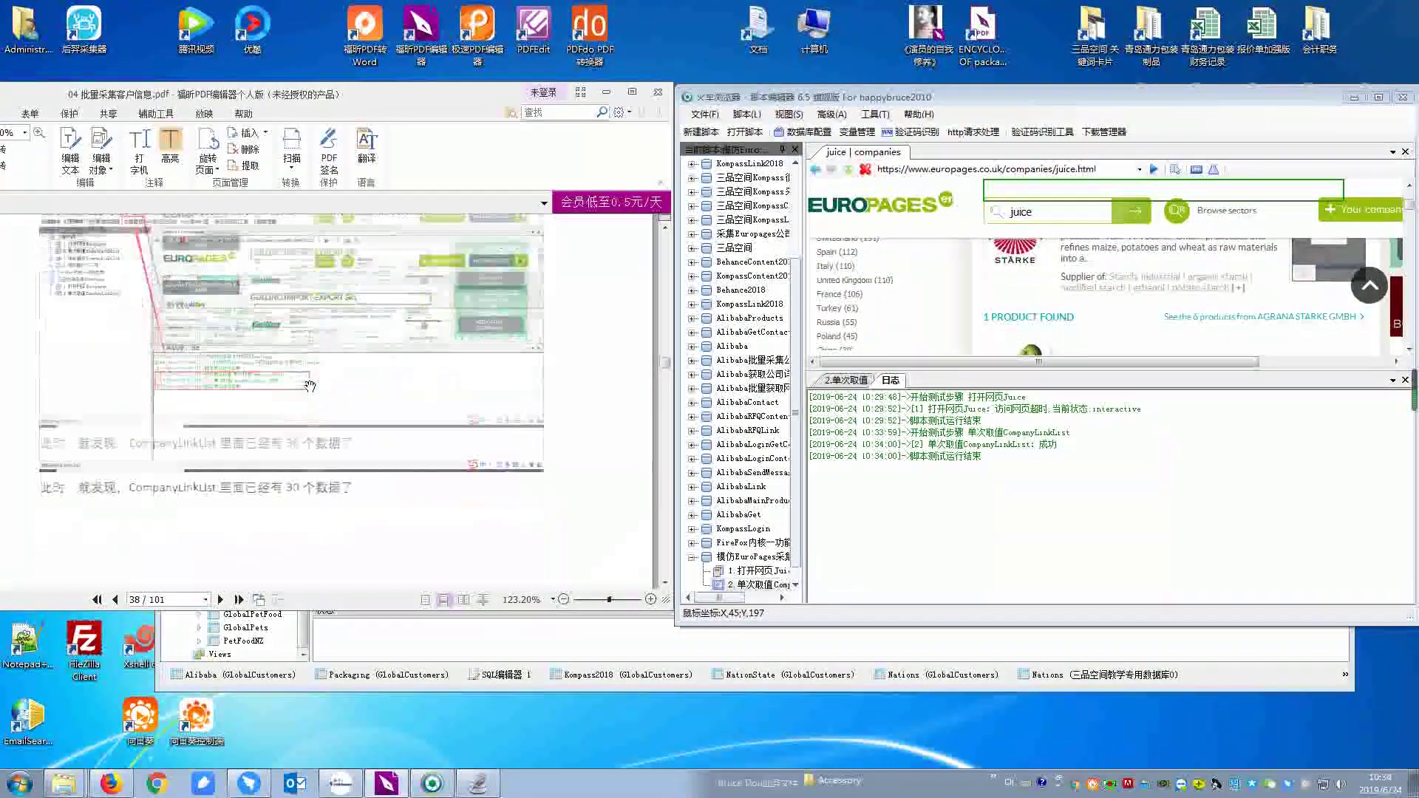
{"action": "scroll", "coordinate": [309, 386], "scroll_direction": "down", "scroll_amount": 8}
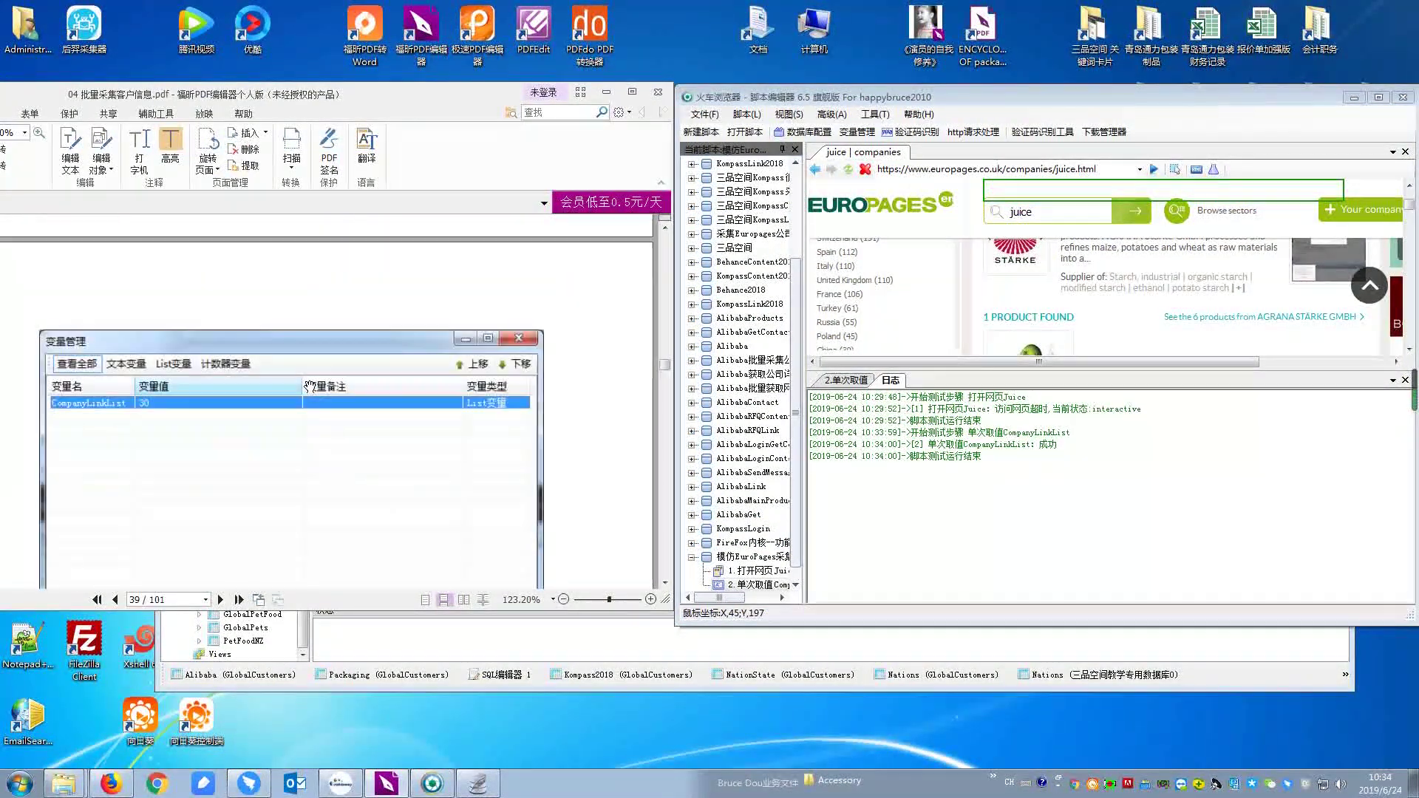
{"action": "scroll", "coordinate": [309, 387], "scroll_direction": "down", "scroll_amount": 8}
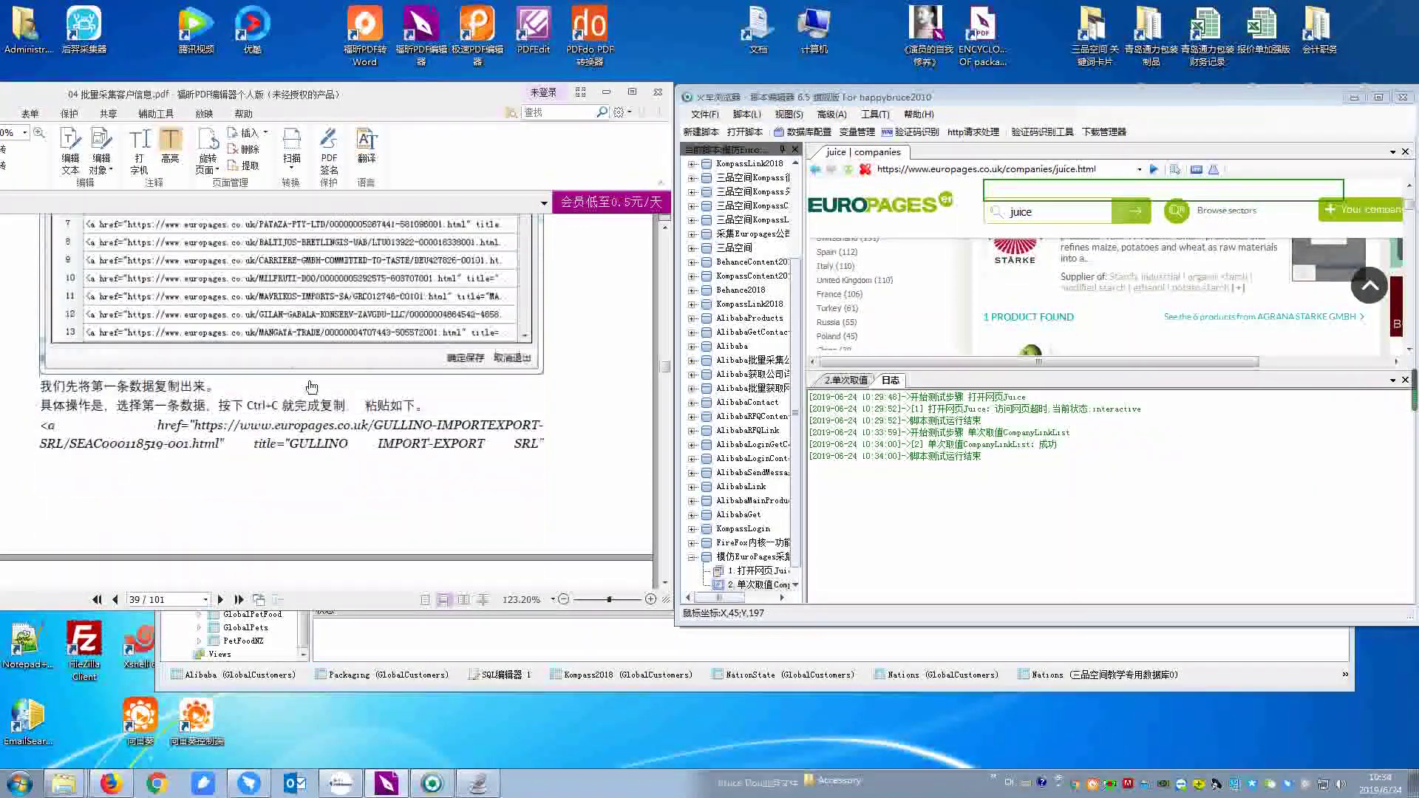
Following guide page 40, add a text variable named CompanyLinkName in 变量管理, save it and exit.
{"action": "scroll", "coordinate": [312, 387], "scroll_direction": "down", "scroll_amount": 1}
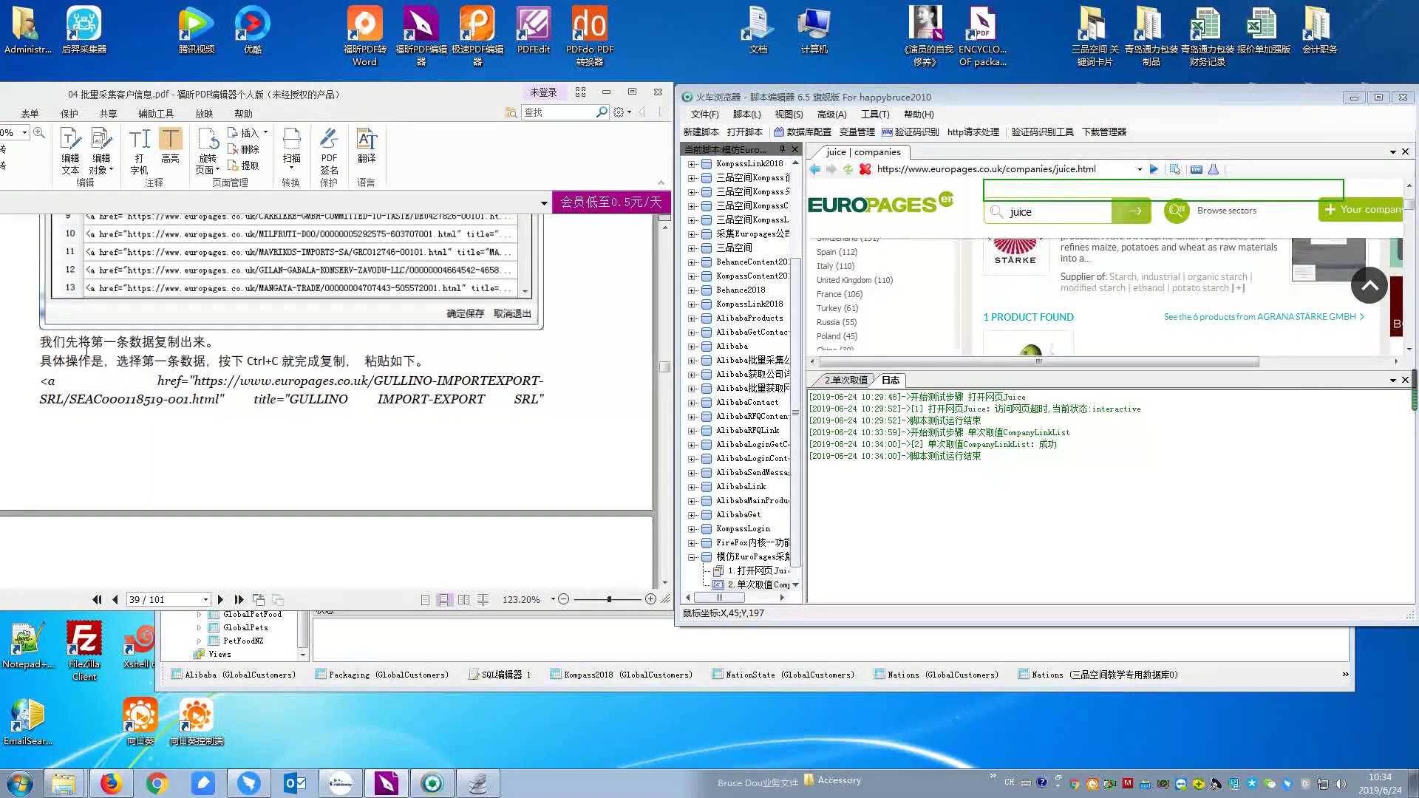
{"action": "scroll", "coordinate": [339, 385], "scroll_direction": "down", "scroll_amount": 1}
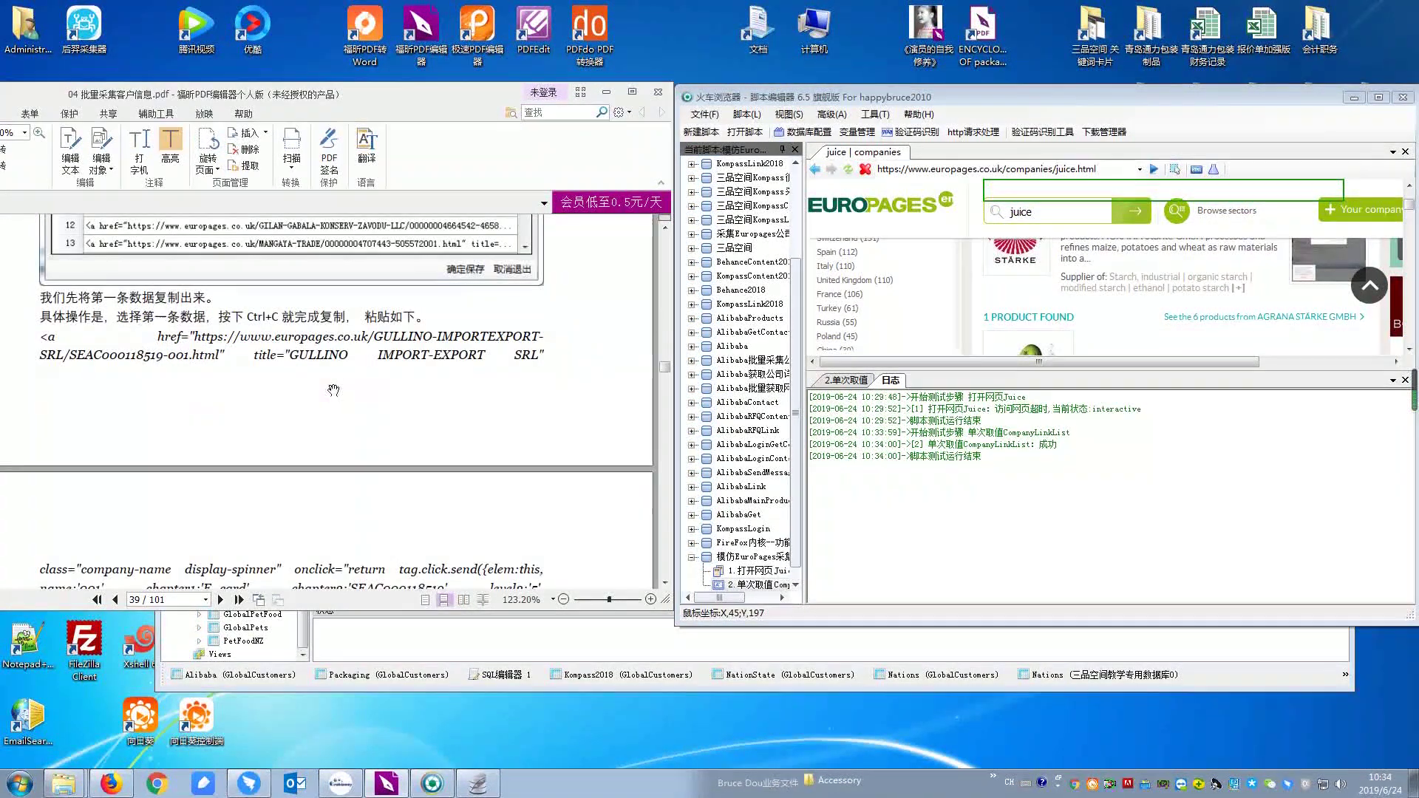
{"action": "scroll", "coordinate": [334, 390], "scroll_direction": "down", "scroll_amount": 4}
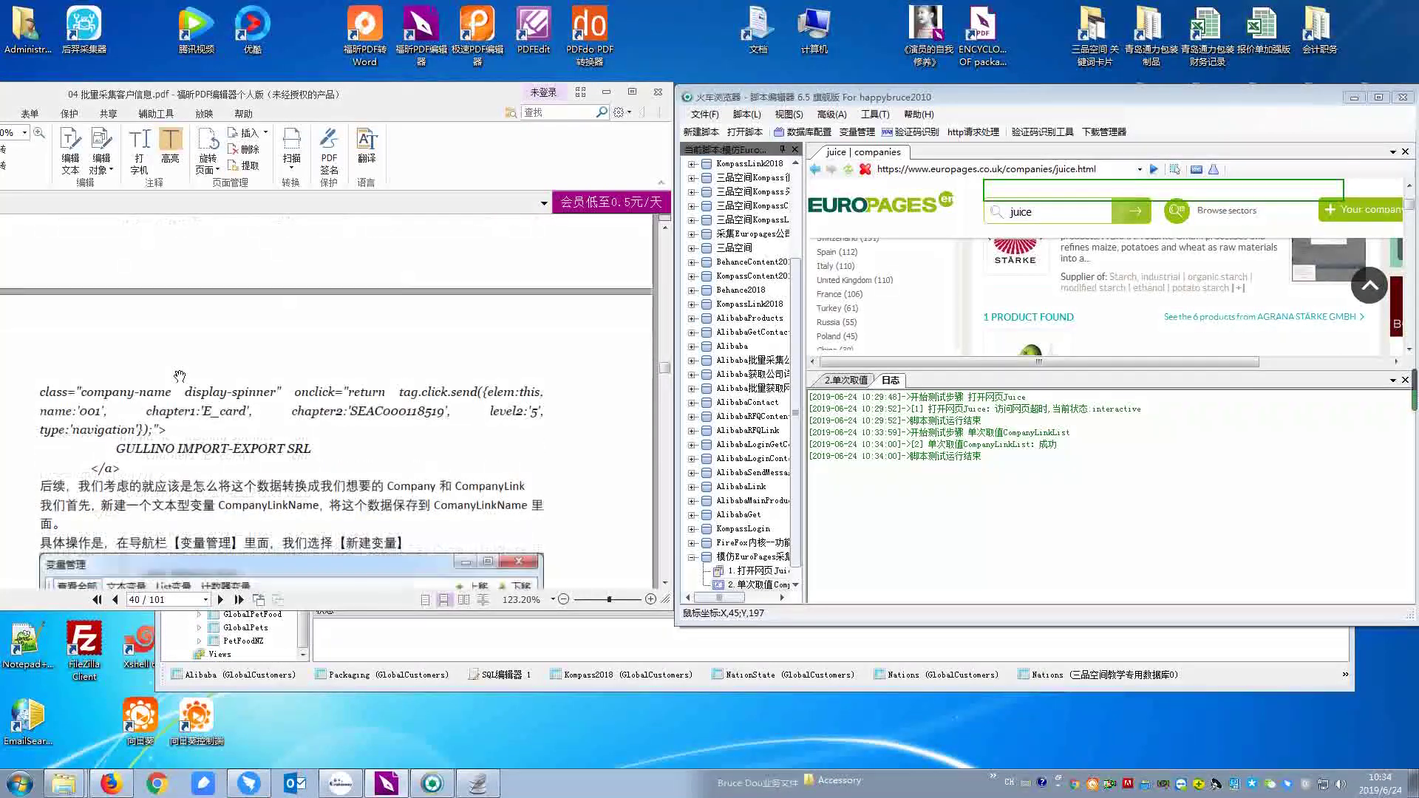
{"action": "scroll", "coordinate": [179, 377], "scroll_direction": "down", "scroll_amount": 1}
{"action": "scroll", "coordinate": [364, 448], "scroll_direction": "down", "scroll_amount": 1}
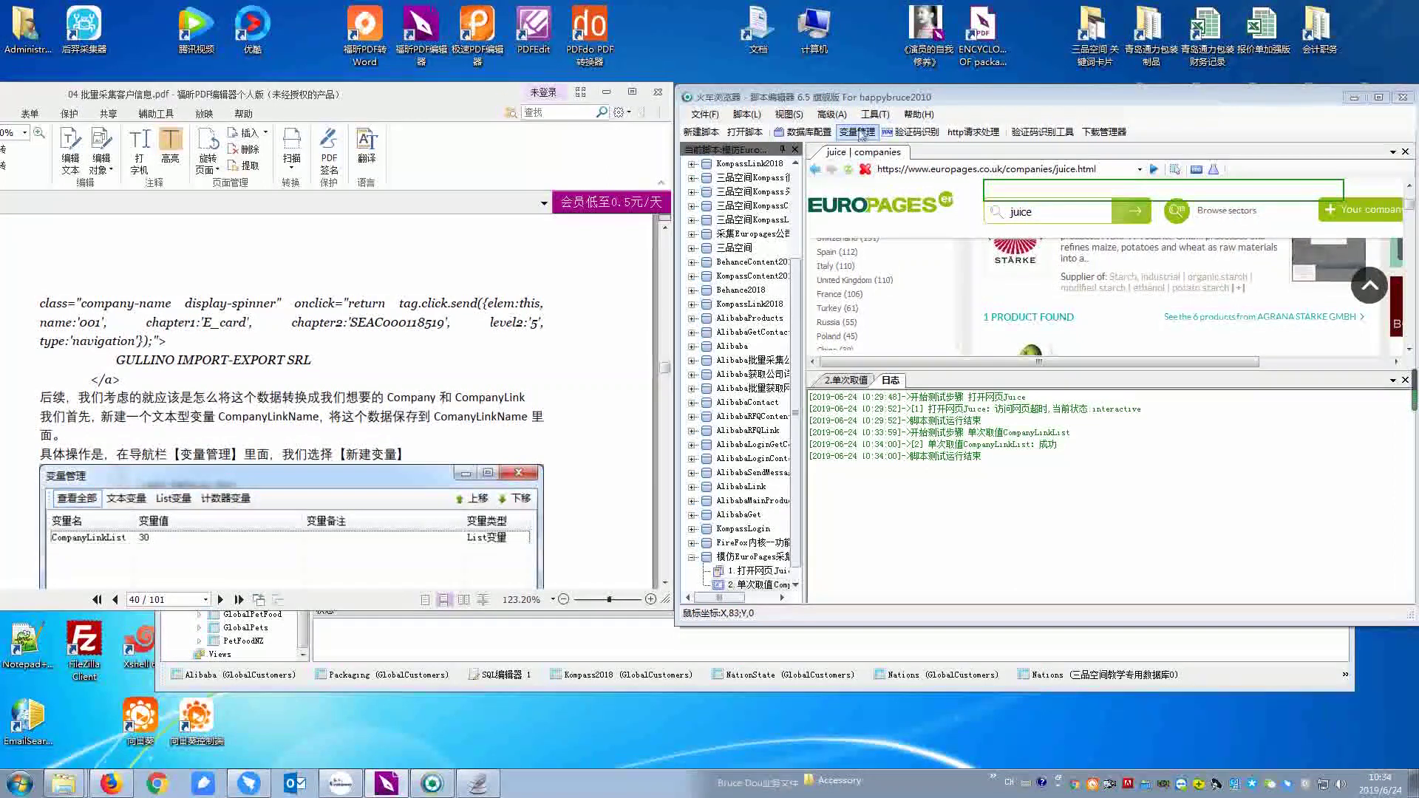
{"action": "left_click", "coordinate": [796, 418]}
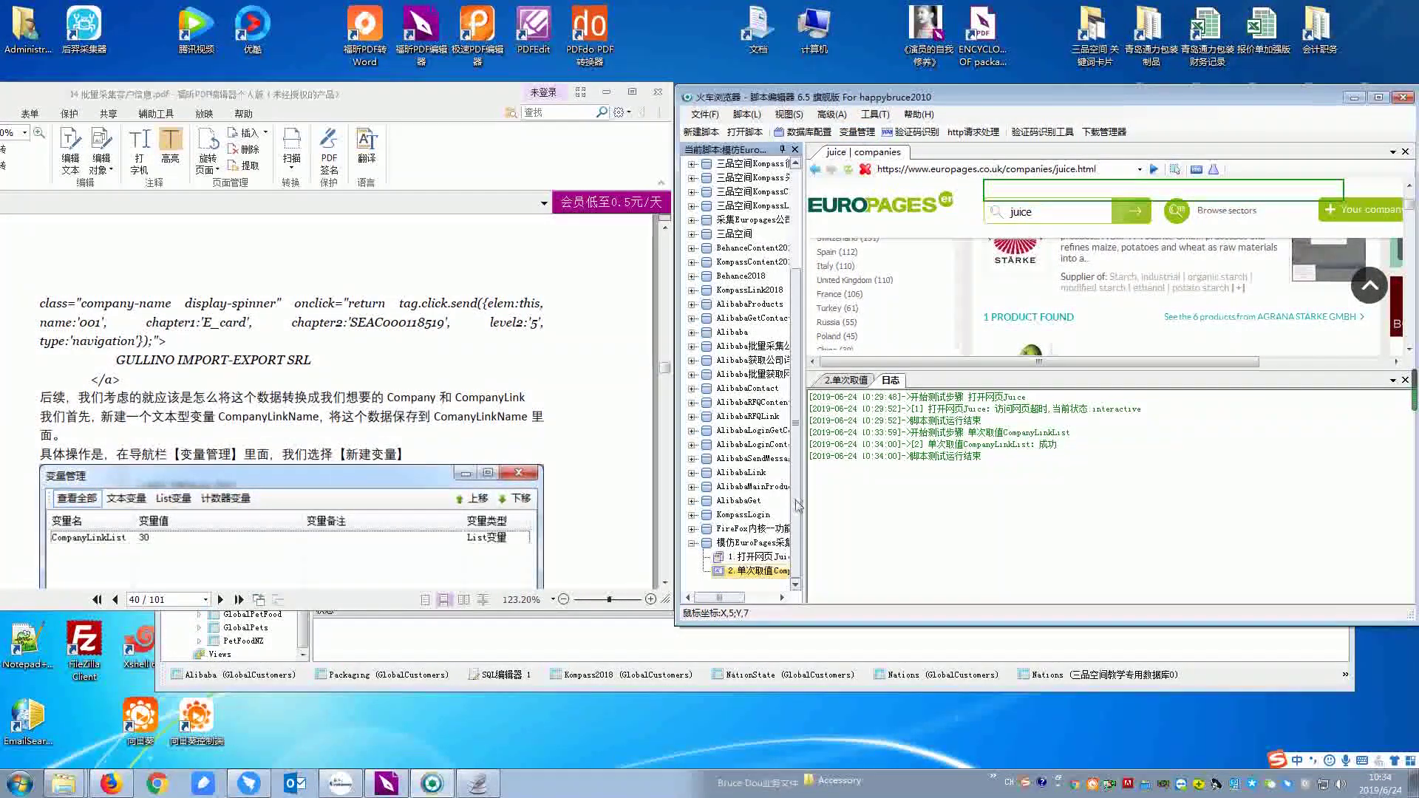
{"action": "left_click", "coordinate": [860, 140]}
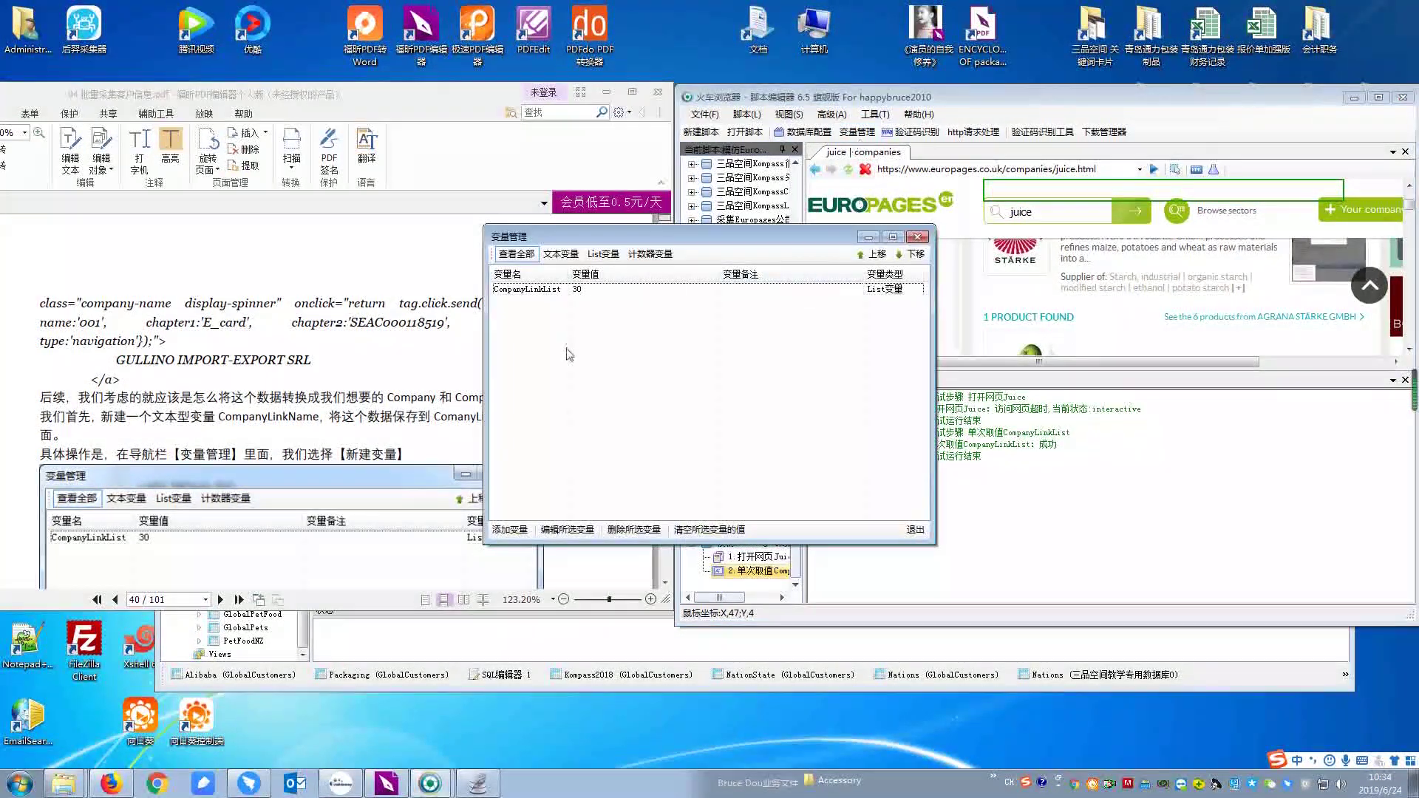
{"action": "left_click", "coordinate": [534, 539]}
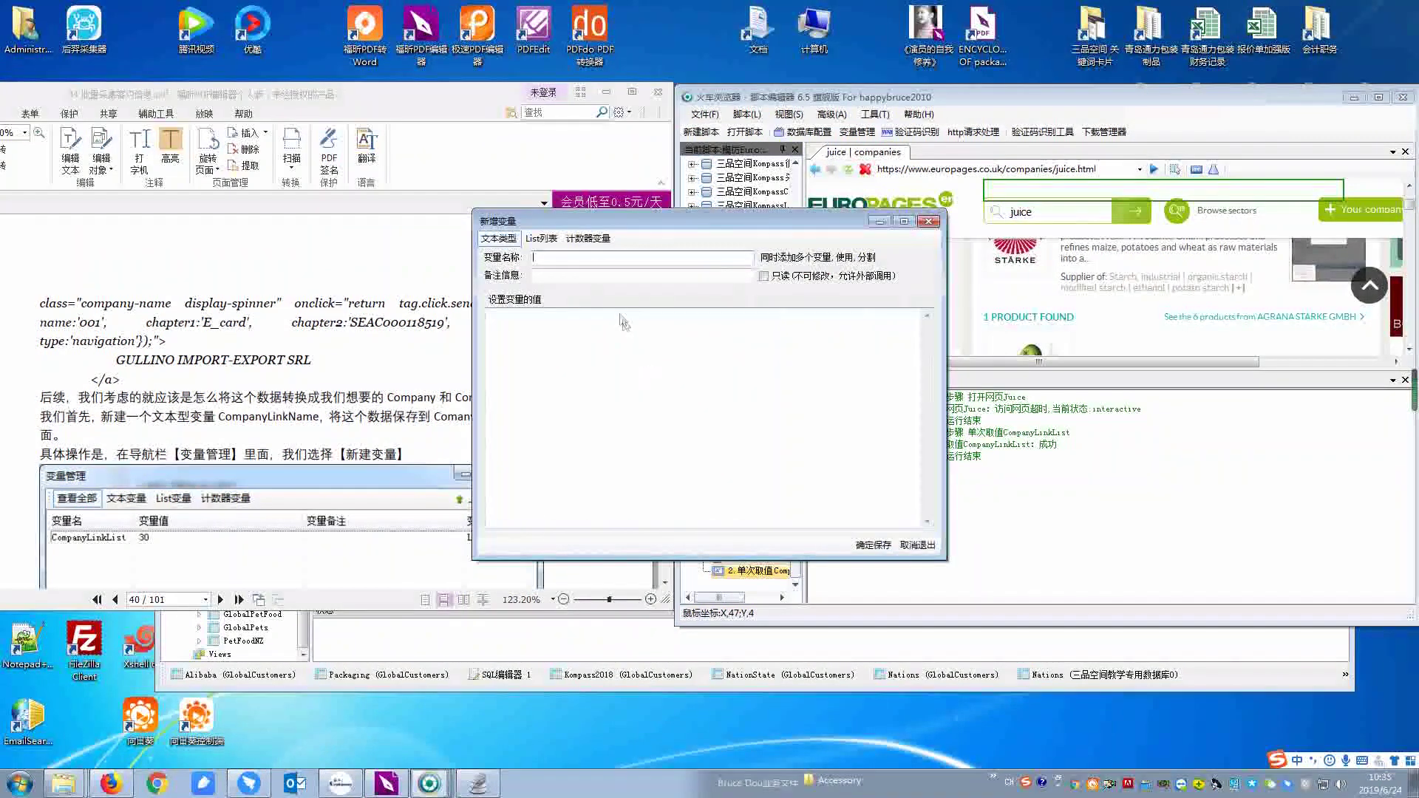
{"action": "type", "text": "Com"}
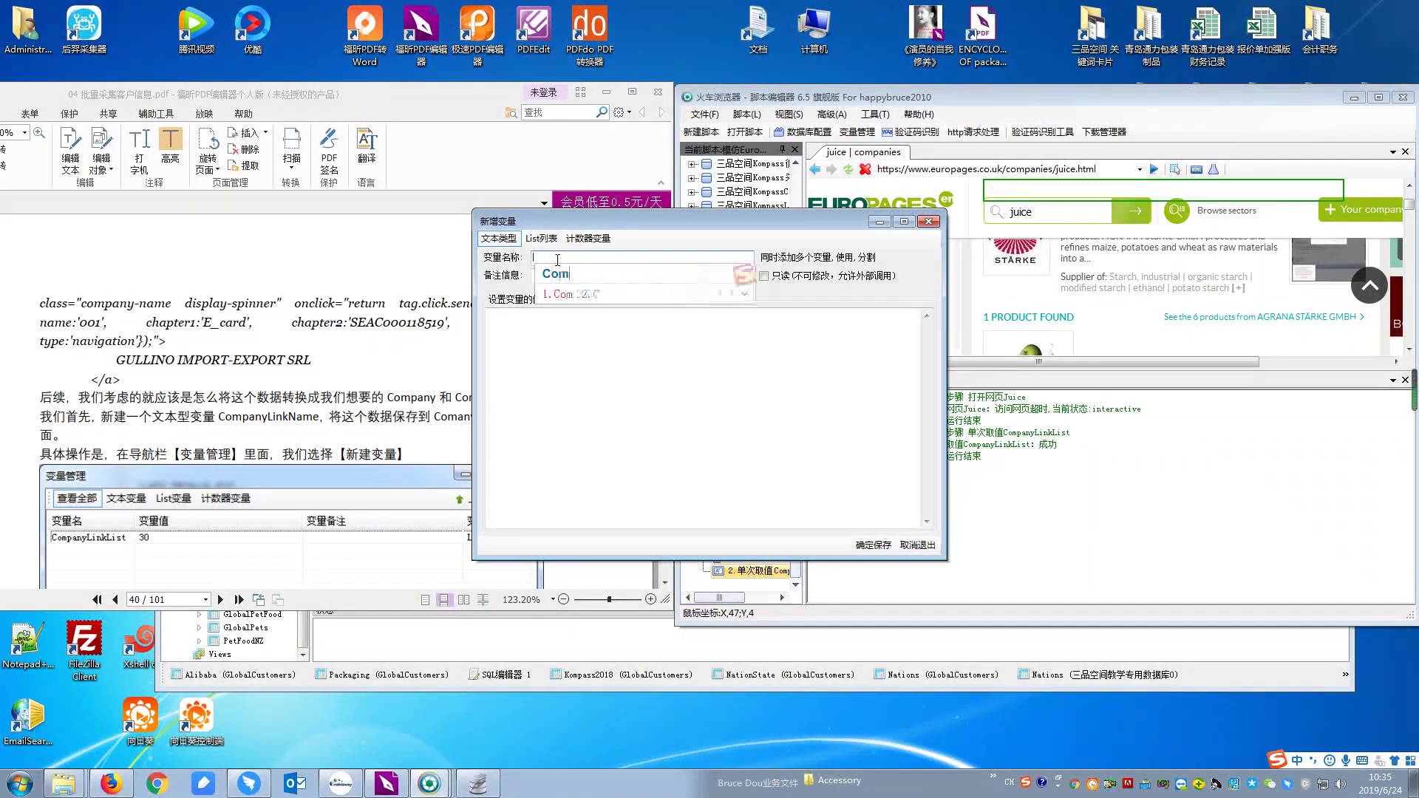
{"action": "type", "text": "panyLinkN"}
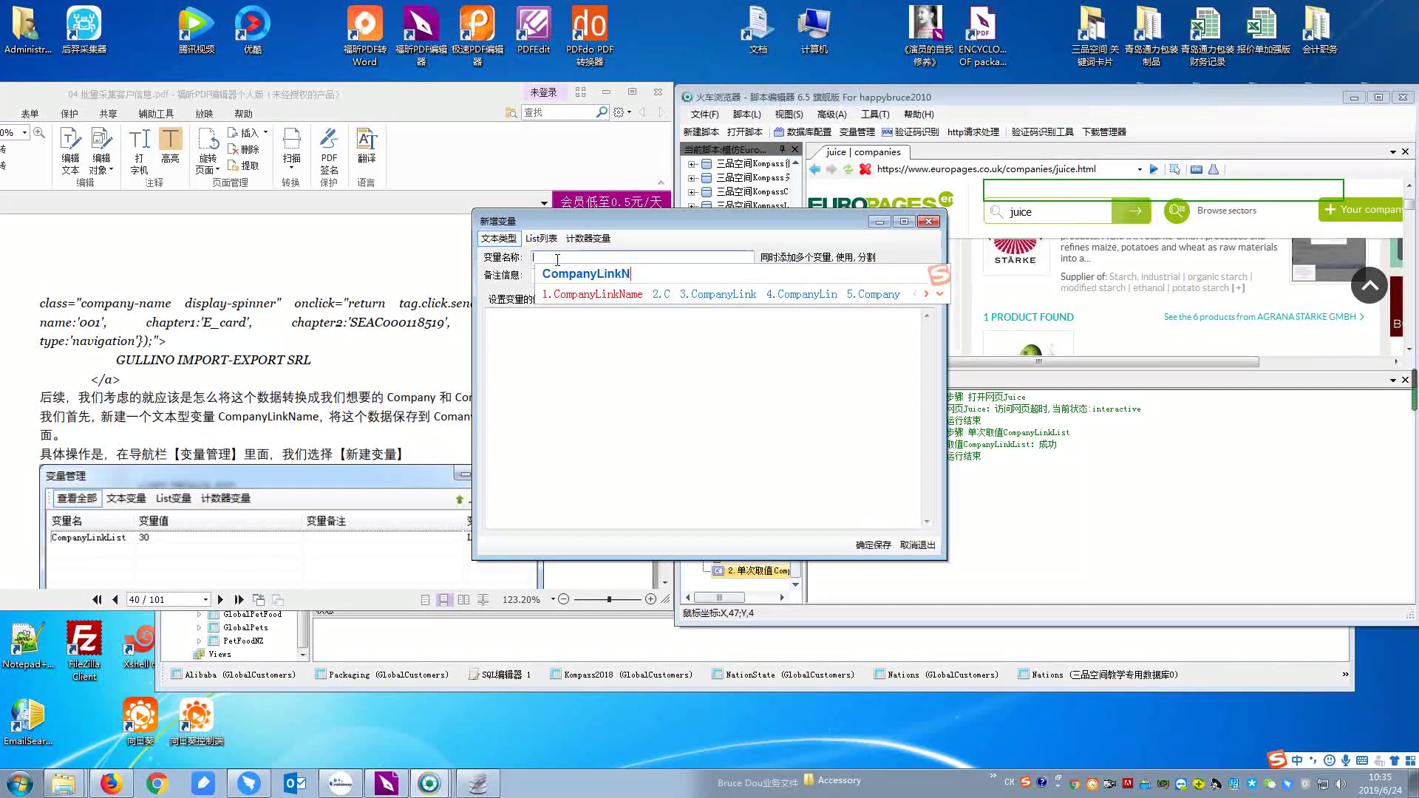
{"action": "type", "text": "ame"}
{"action": "key", "text": "space"}
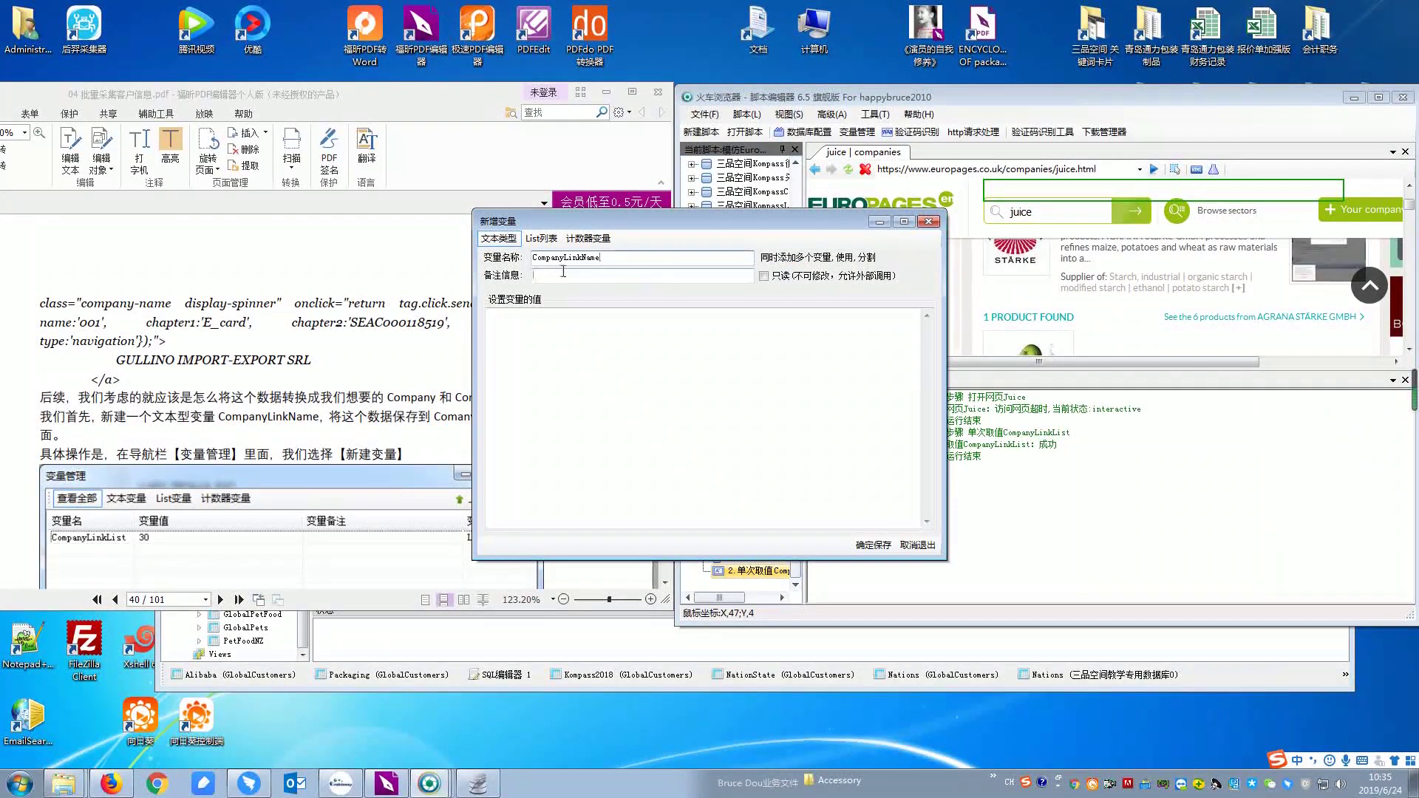
{"action": "key", "text": "ctrl+a"}
{"action": "left_click", "coordinate": [874, 547]}
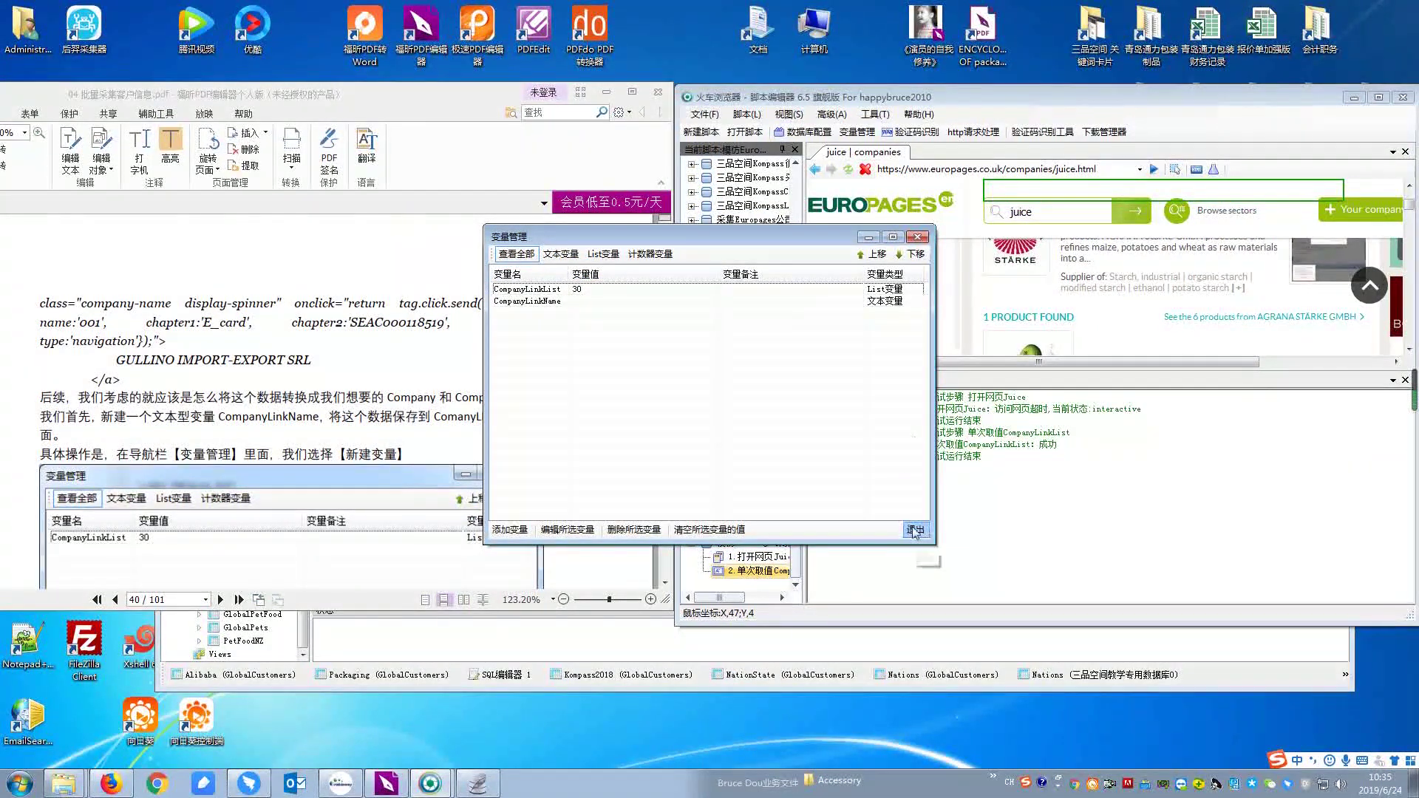
{"action": "left_click", "coordinate": [915, 530]}
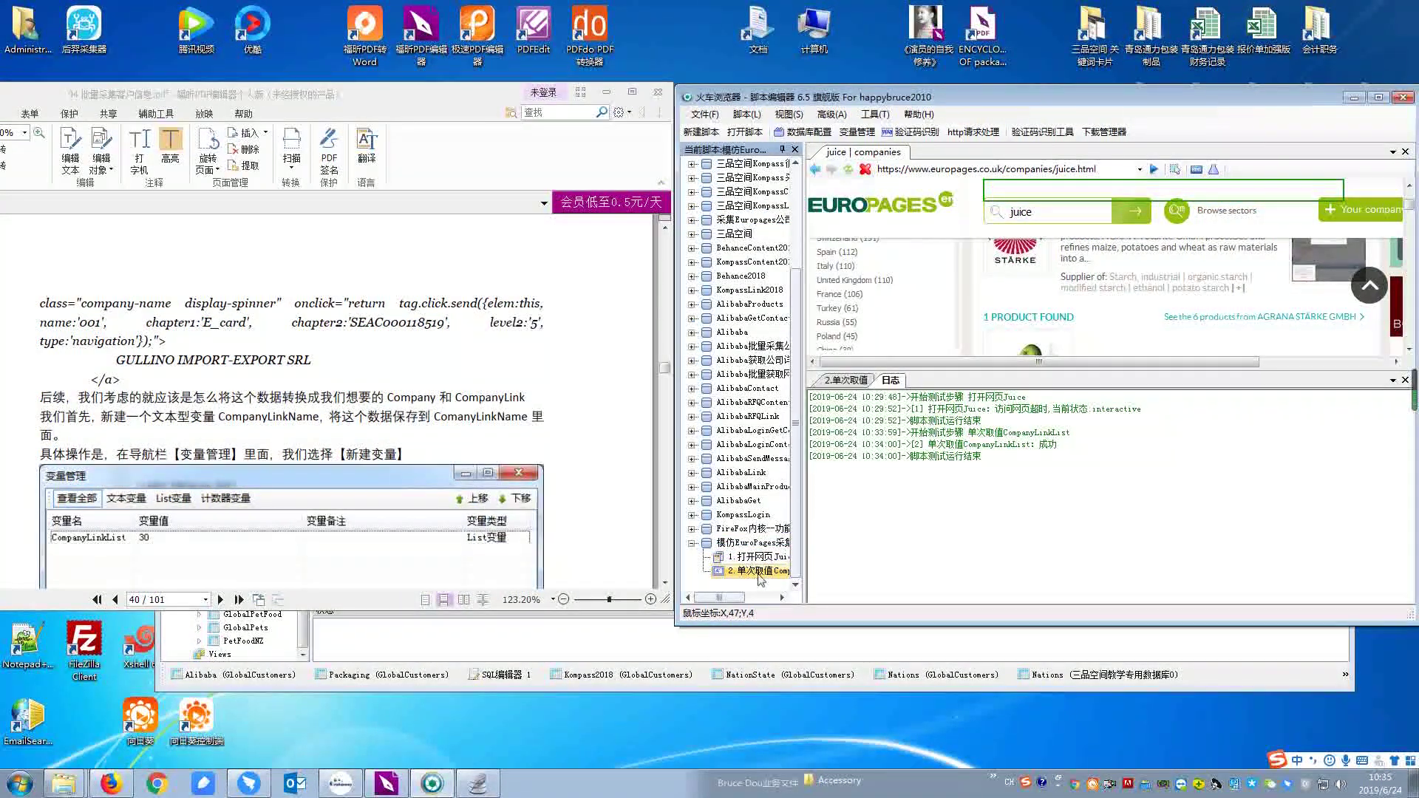
Test the extraction of step 2, 单次取值CompanyLinkList, and copy the complete first record, AGRANA STARKE GMBH, from the result file.
{"action": "left_click", "coordinate": [857, 380]}
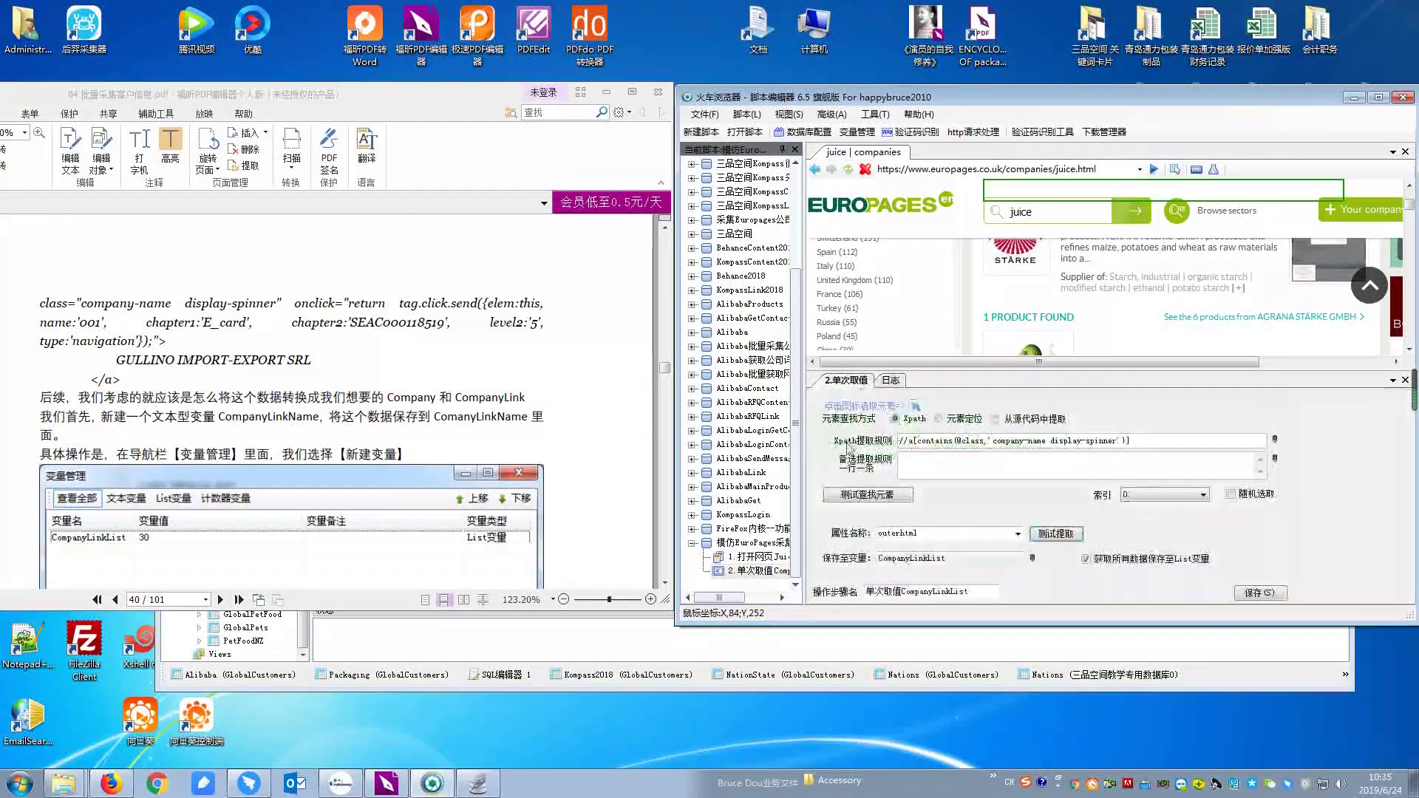
{"action": "left_click", "coordinate": [1055, 534]}
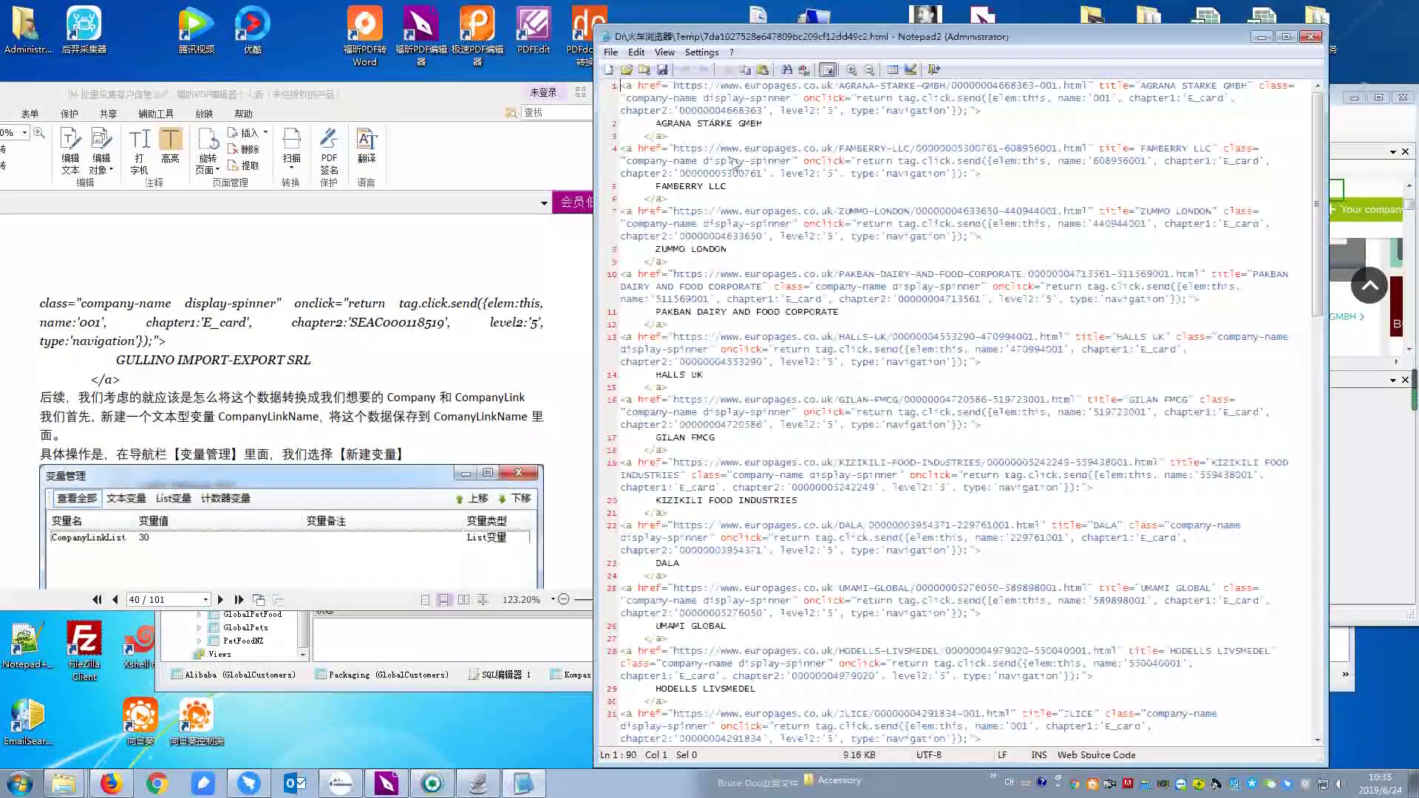
{"action": "key", "text": "ctrl+shift+Home"}
{"action": "key", "text": "ctrl+c"}
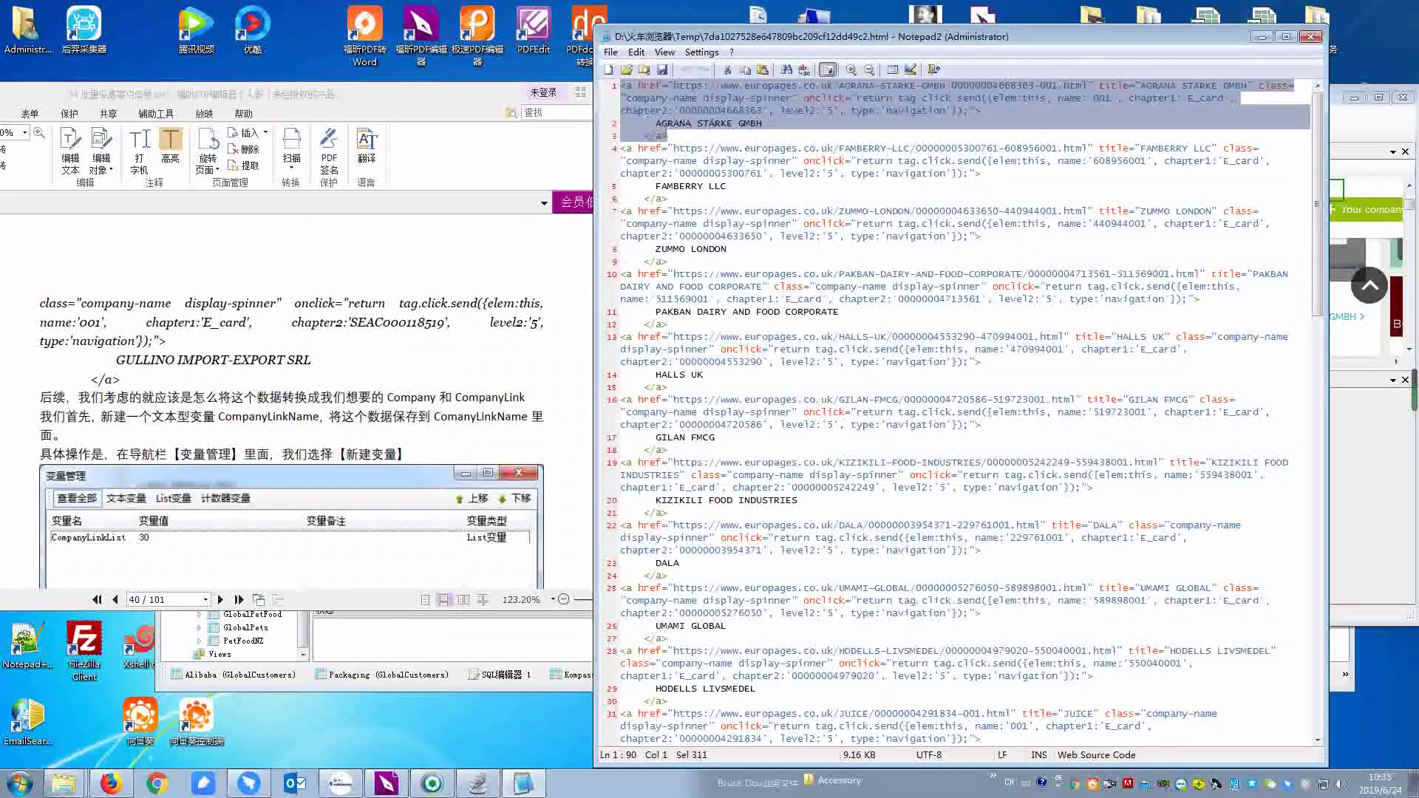
{"action": "left_click", "coordinate": [1262, 43]}
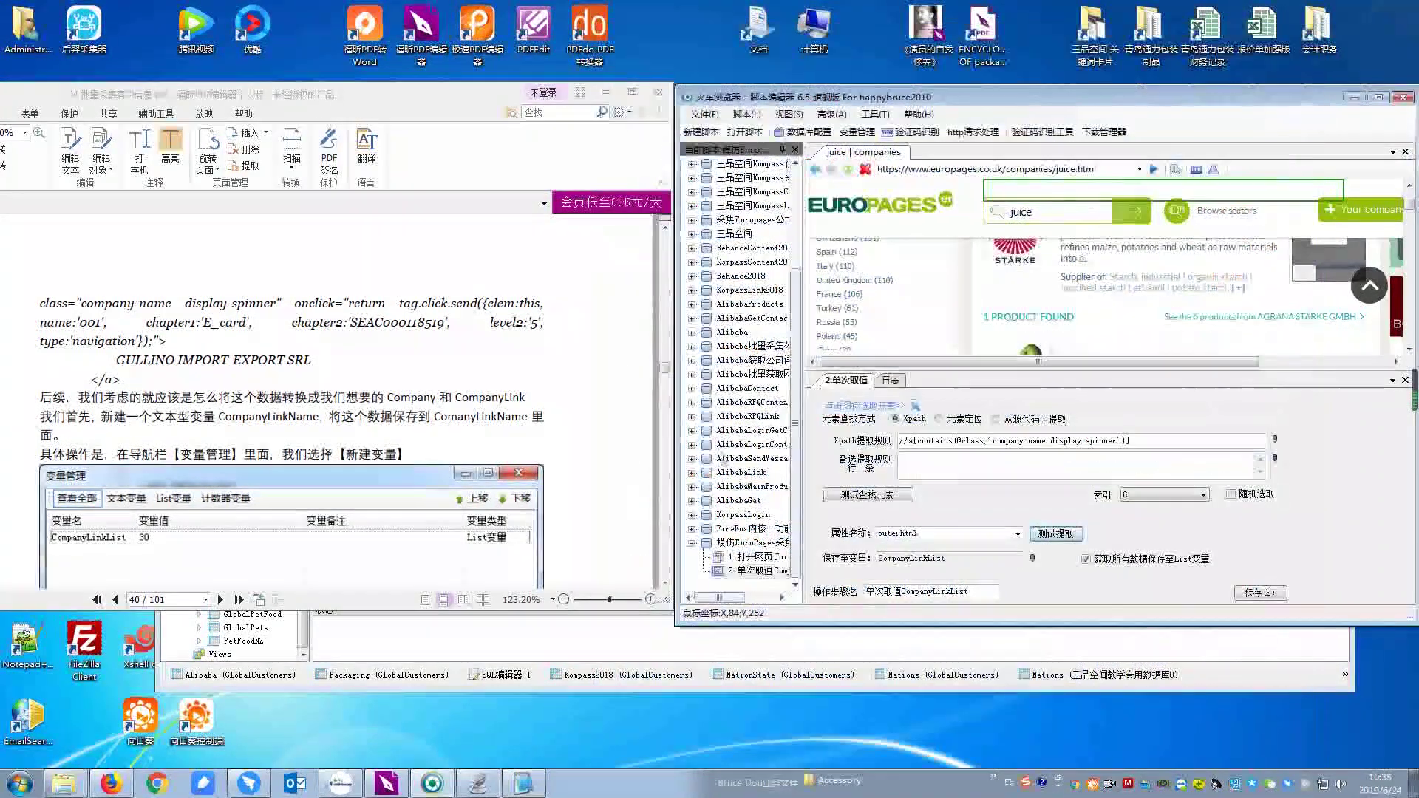
Set the value of the CompanyLinkName variable to the copied AGRANA STARKE GMBH anchor tag, save it and exit 变量管理.
{"action": "left_click", "coordinate": [765, 573]}
{"action": "left_click", "coordinate": [856, 132]}
{"action": "double_click", "coordinate": [573, 301]}
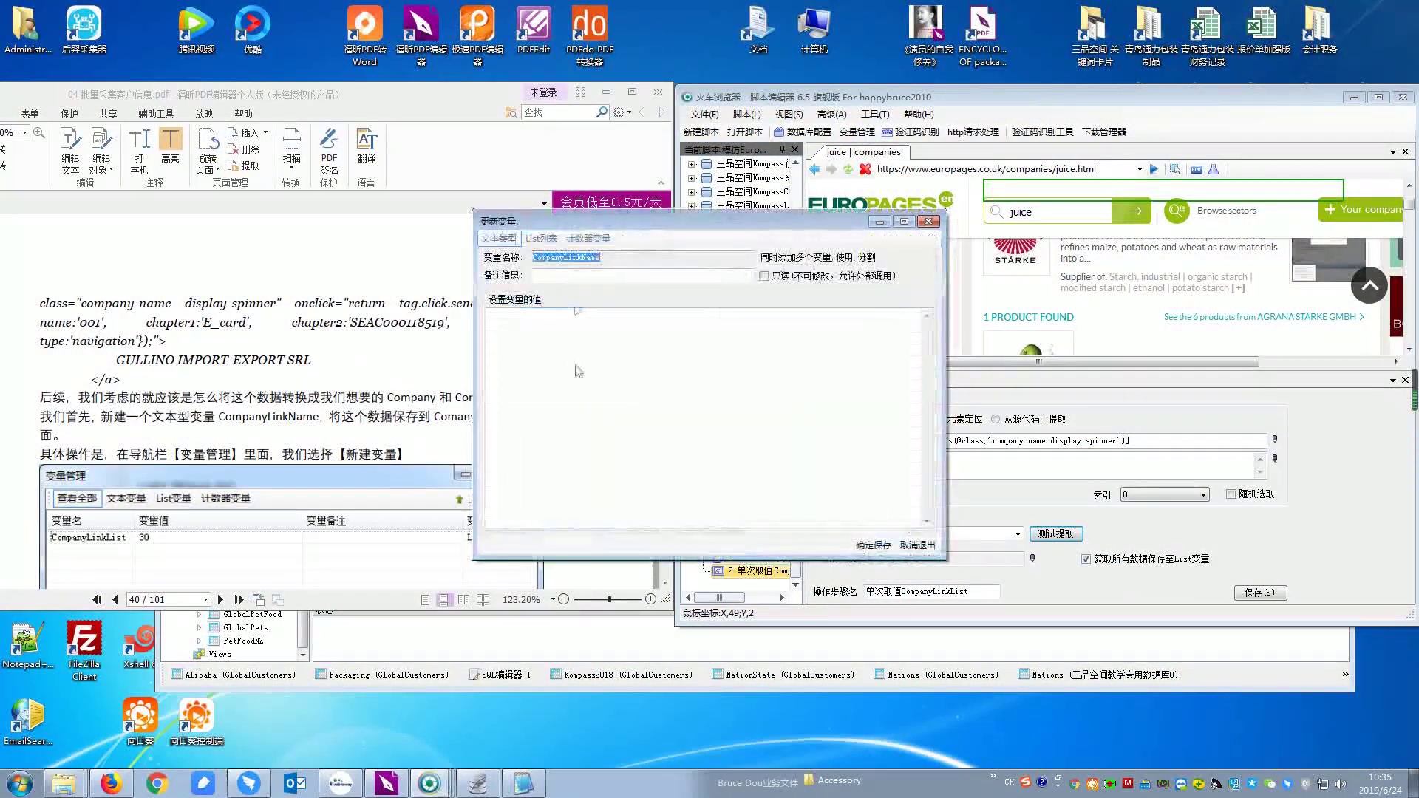
{"action": "key", "text": "ctrl+v"}
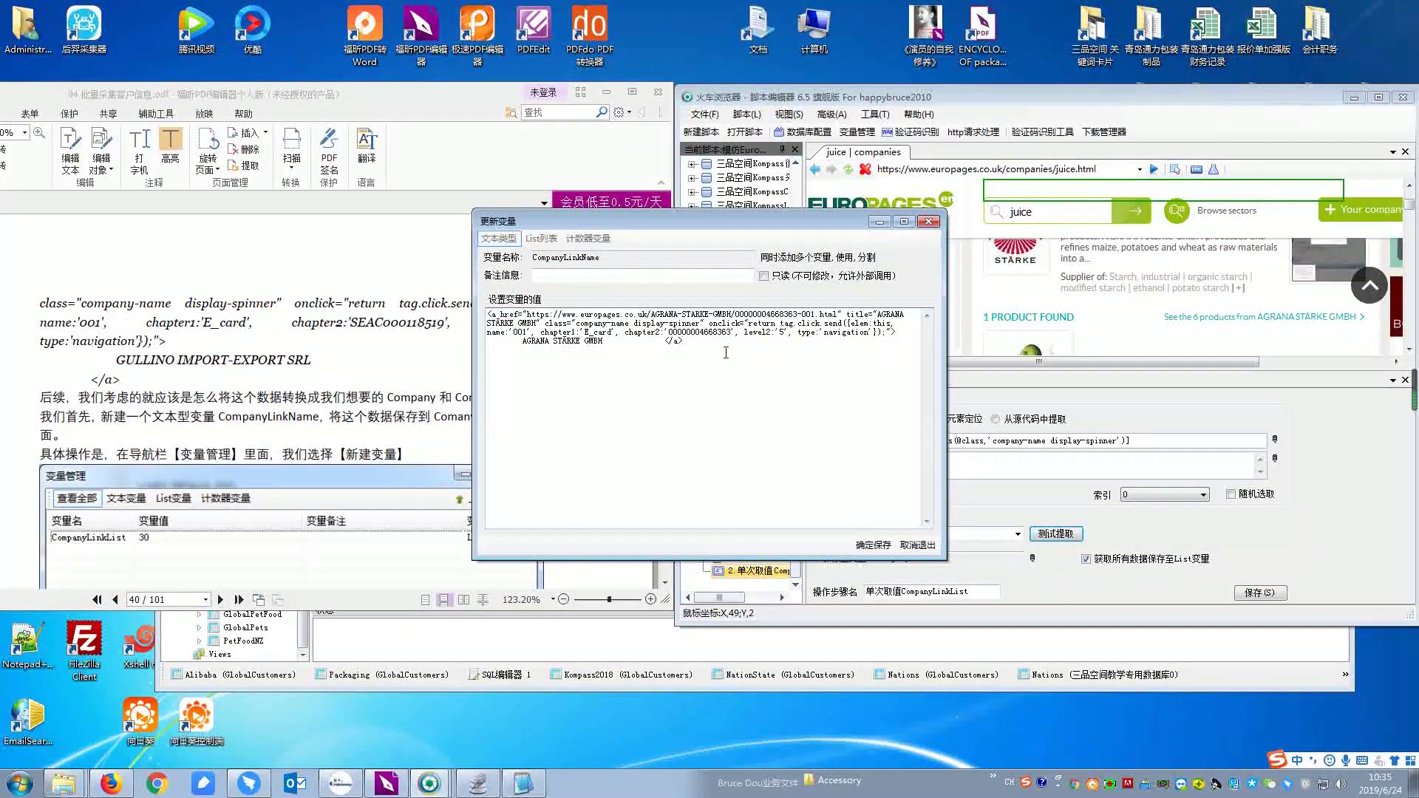
{"action": "left_click_drag", "start_coordinate": [706, 345], "coordinate": [486, 313]}
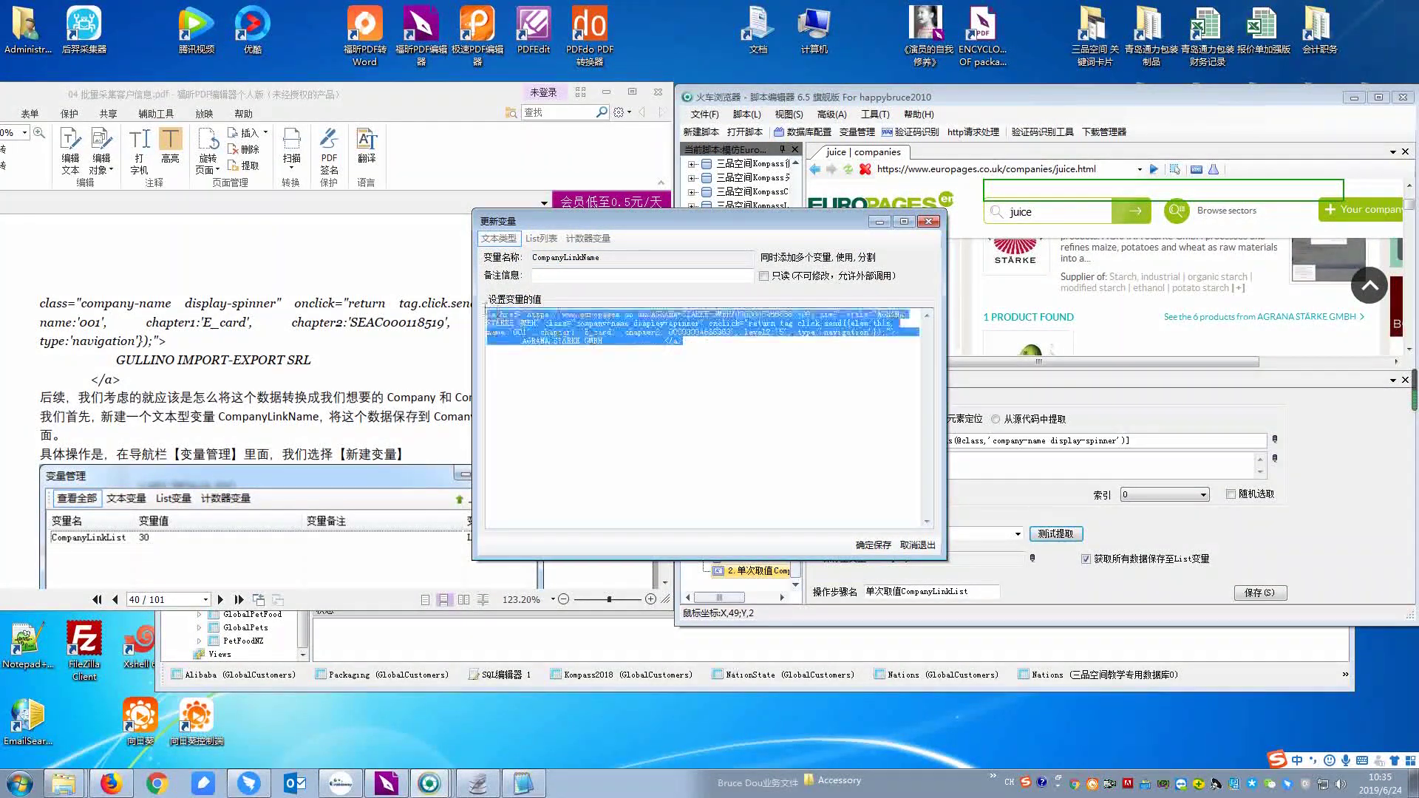
{"action": "left_click", "coordinate": [876, 547]}
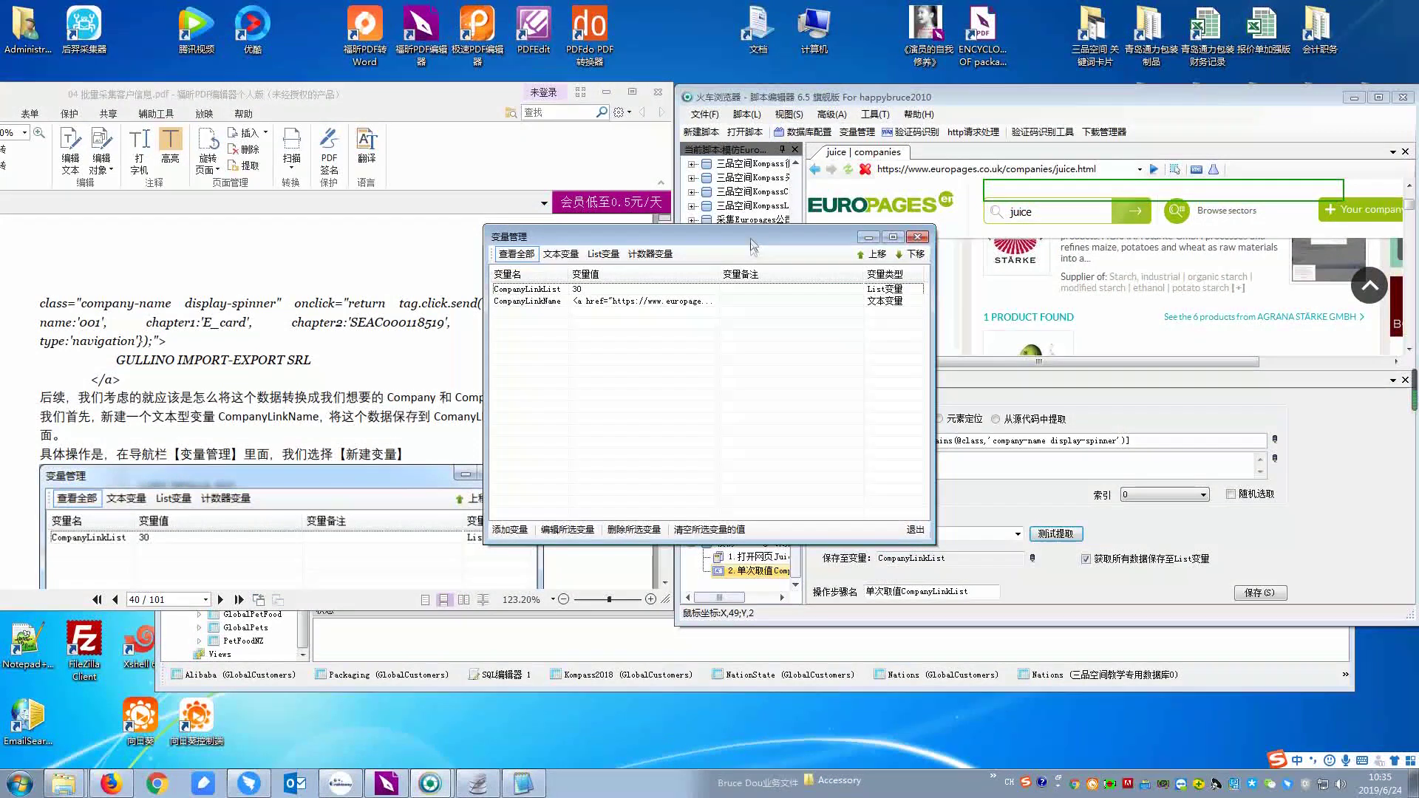
{"action": "left_click_drag", "start_coordinate": [752, 244], "coordinate": [830, 254]}
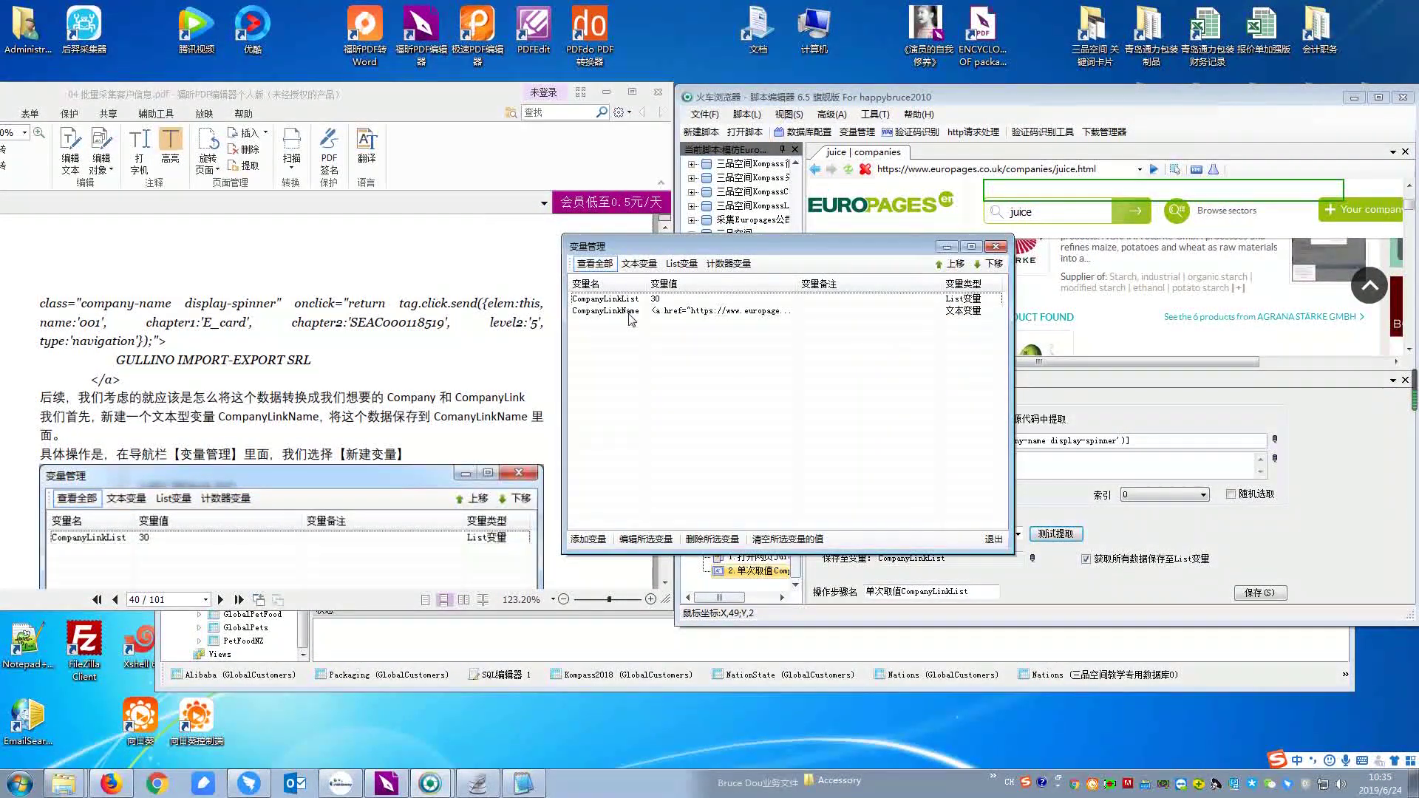
{"action": "left_click", "coordinate": [991, 541]}
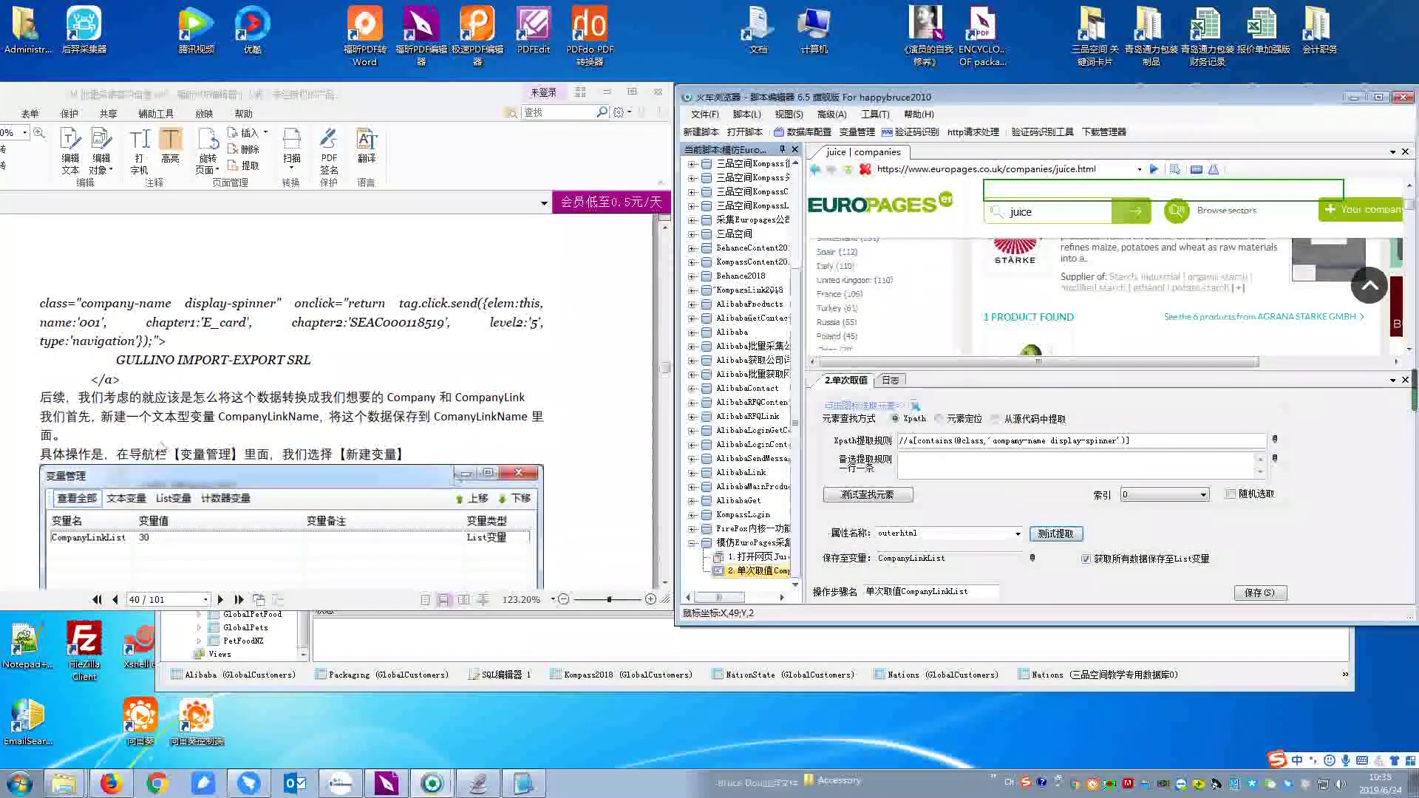
Read guide pages 40 and 41 up to 第三步 on converting the raw data into CompanyLink and Company with a 变量处理 step.
{"action": "scroll", "coordinate": [210, 442], "scroll_direction": "down", "scroll_amount": 3}
{"action": "scroll", "coordinate": [211, 442], "scroll_direction": "down", "scroll_amount": 5}
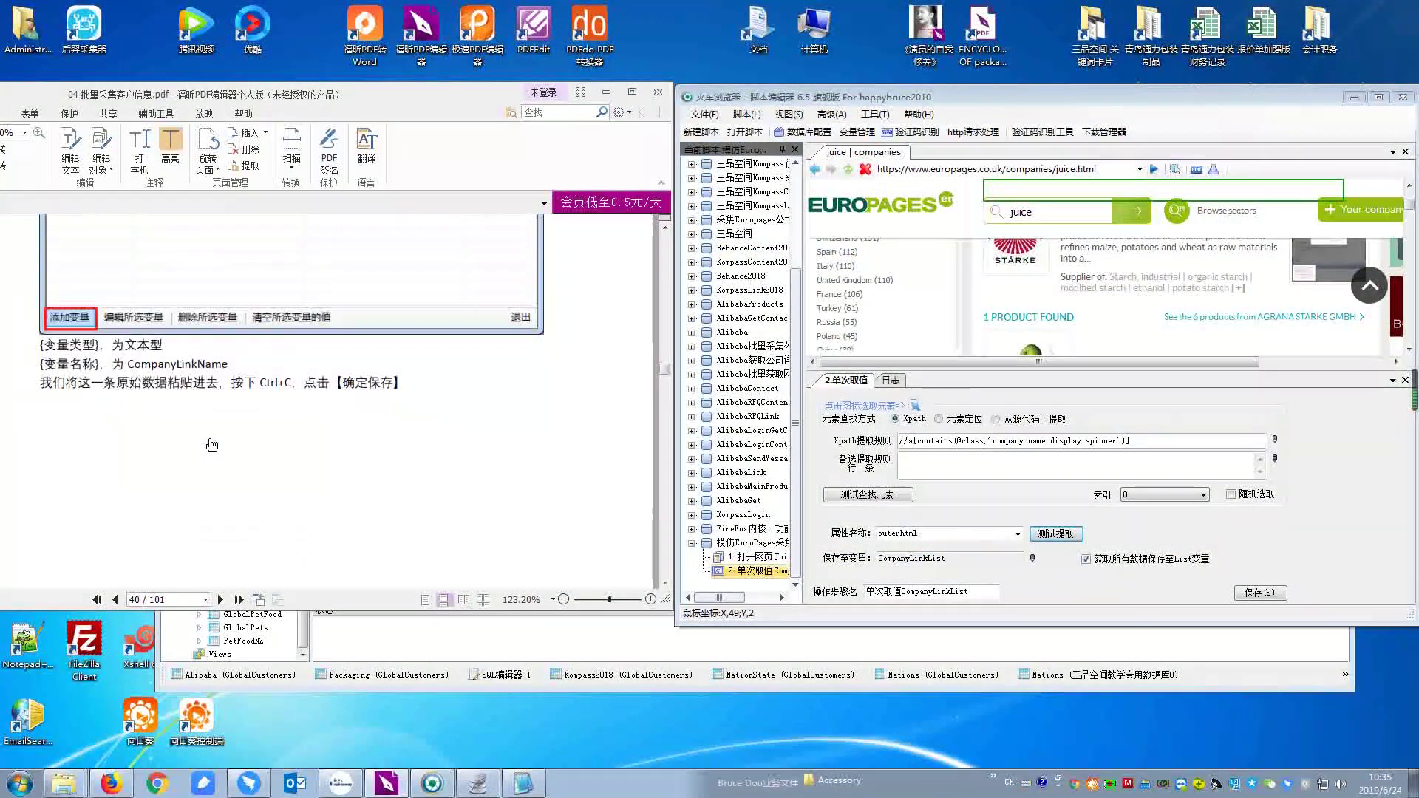
{"action": "scroll", "coordinate": [211, 444], "scroll_direction": "down", "scroll_amount": 6}
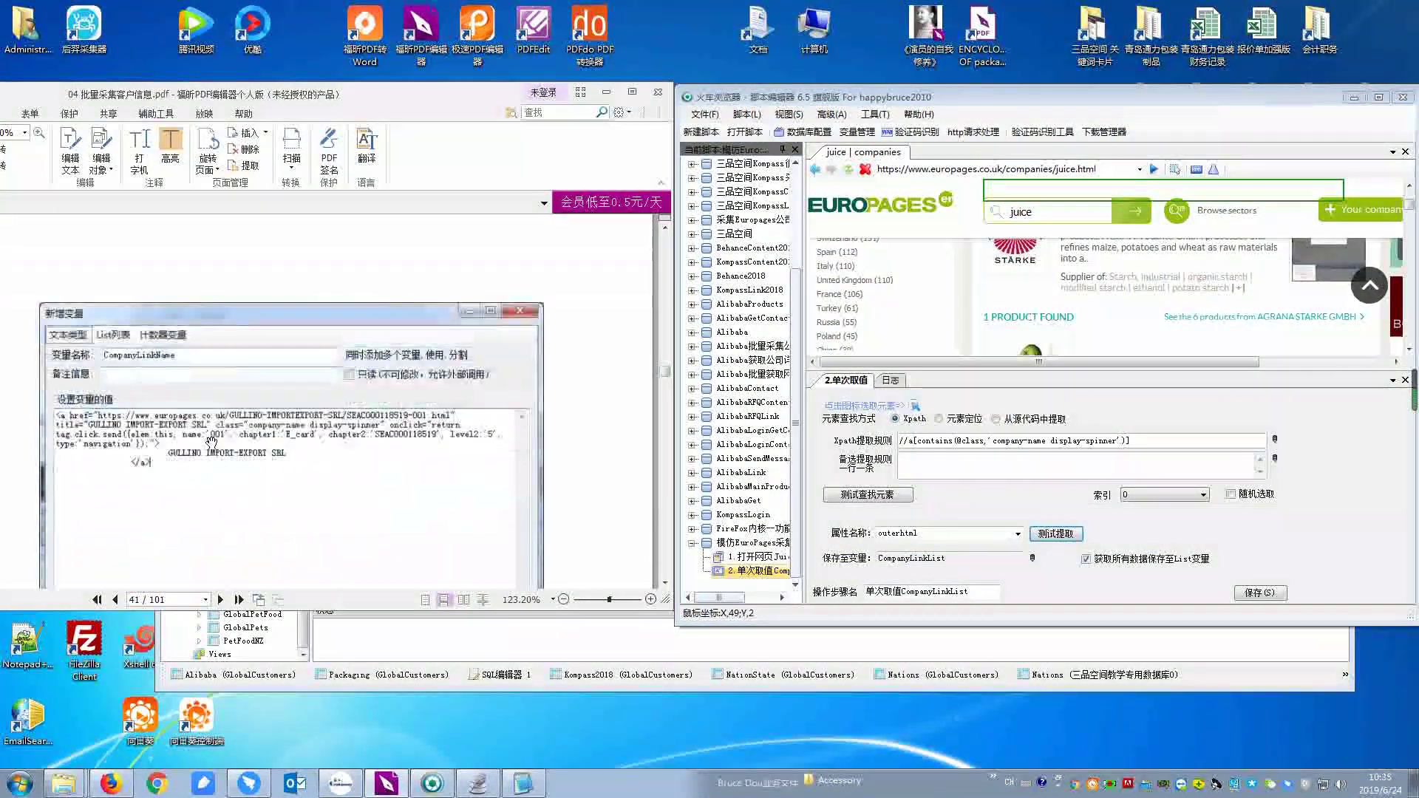
{"action": "scroll", "coordinate": [211, 442], "scroll_direction": "down", "scroll_amount": 5}
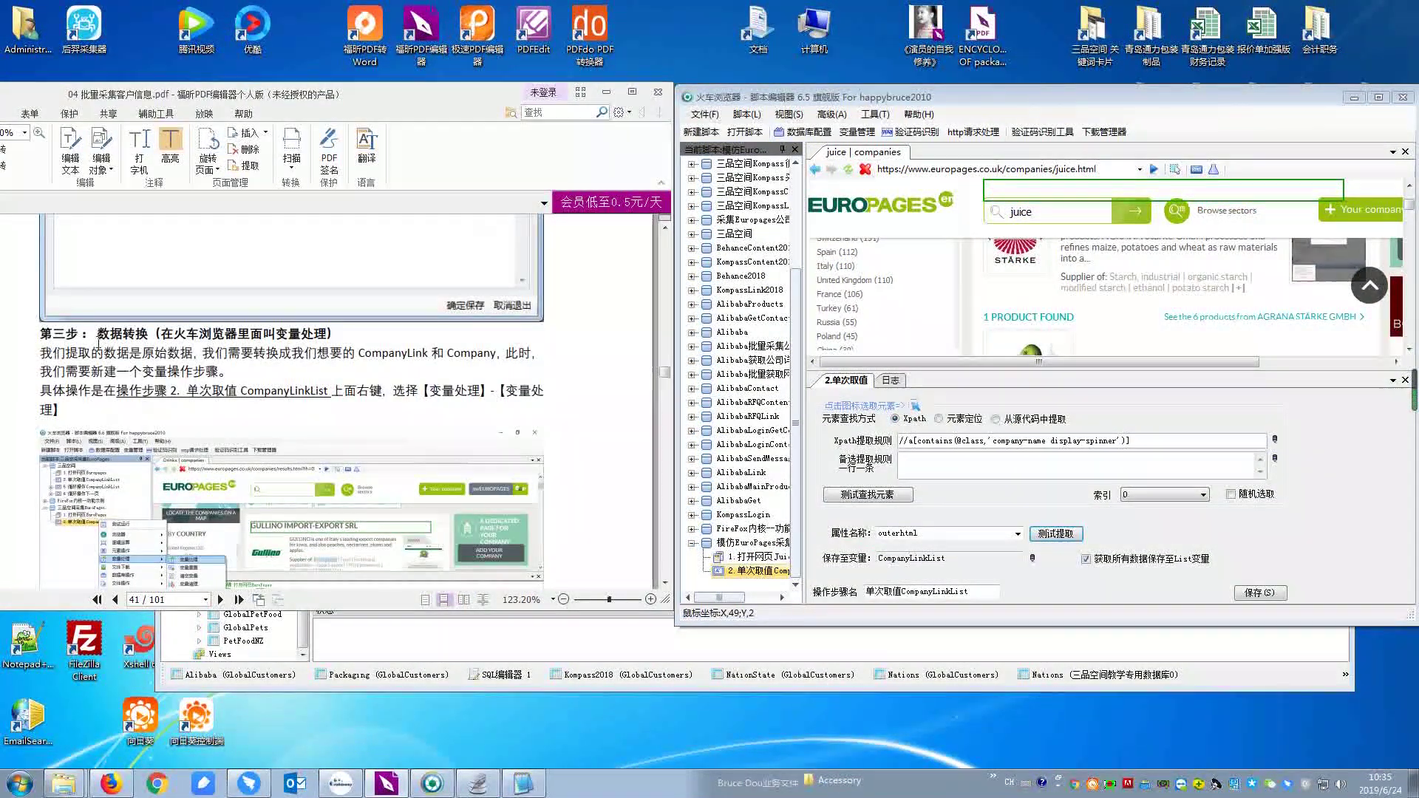
{"action": "left_click_drag", "start_coordinate": [88, 334], "coordinate": [389, 344]}
{"action": "left_click_drag", "start_coordinate": [41, 352], "coordinate": [427, 354]}
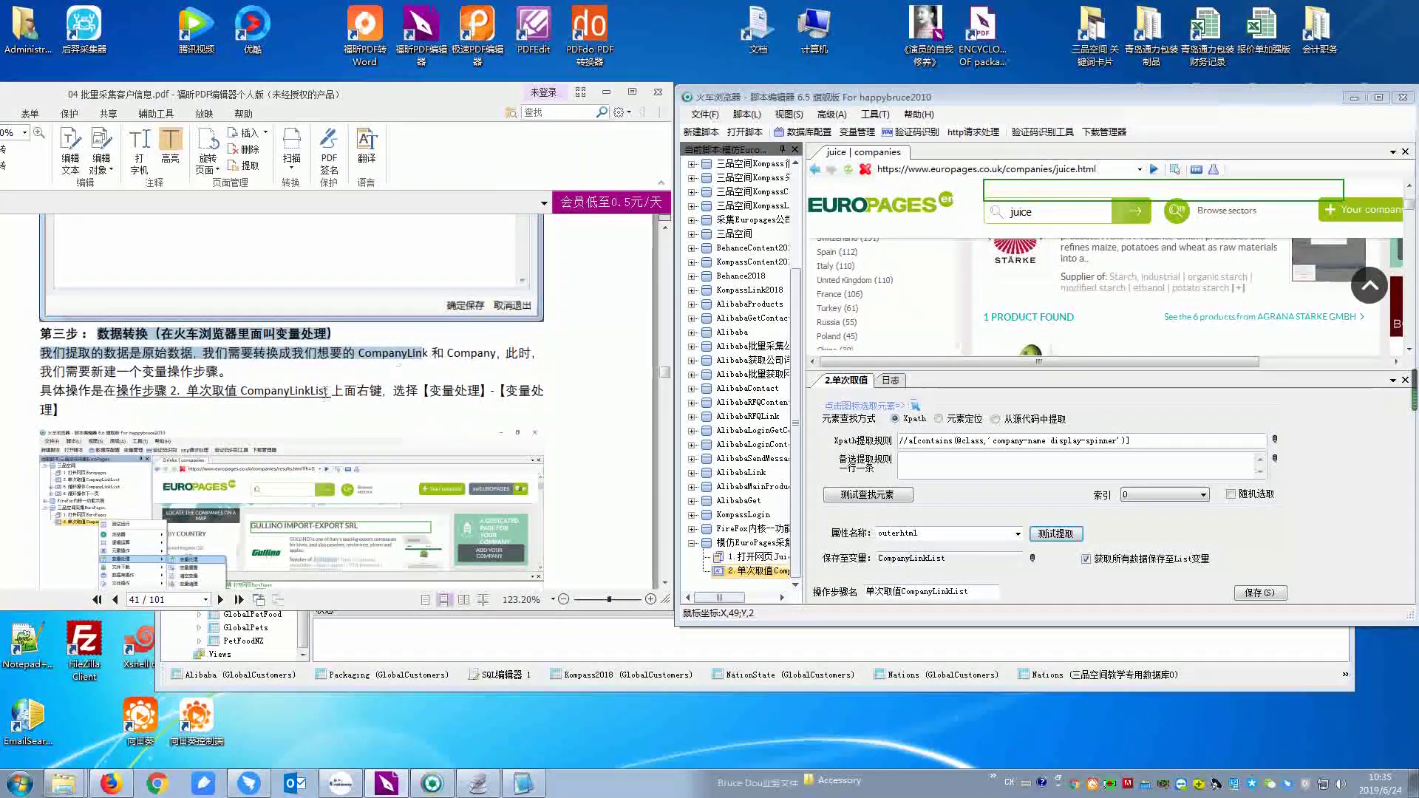
{"action": "left_click", "coordinate": [414, 377]}
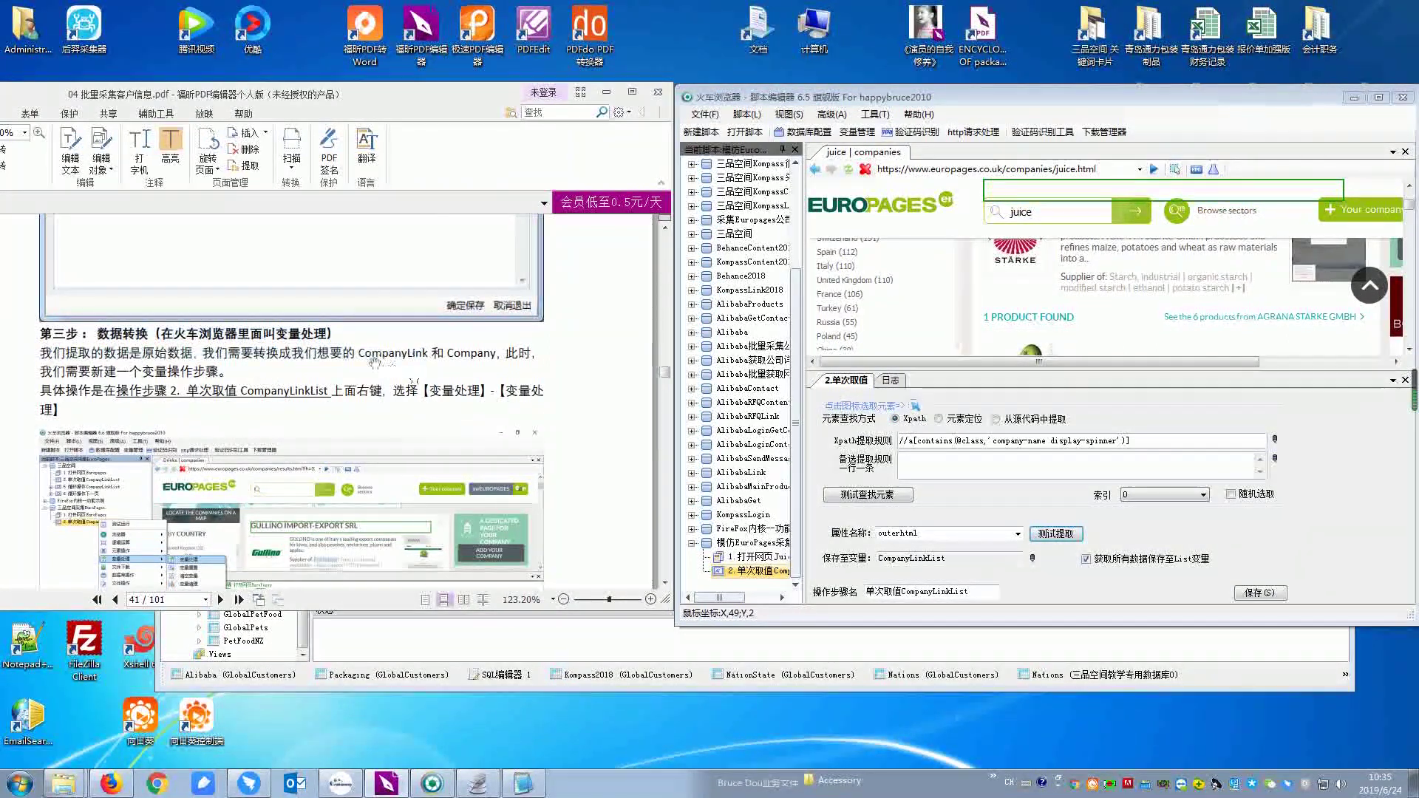
{"action": "left_click_drag", "start_coordinate": [202, 353], "coordinate": [490, 353]}
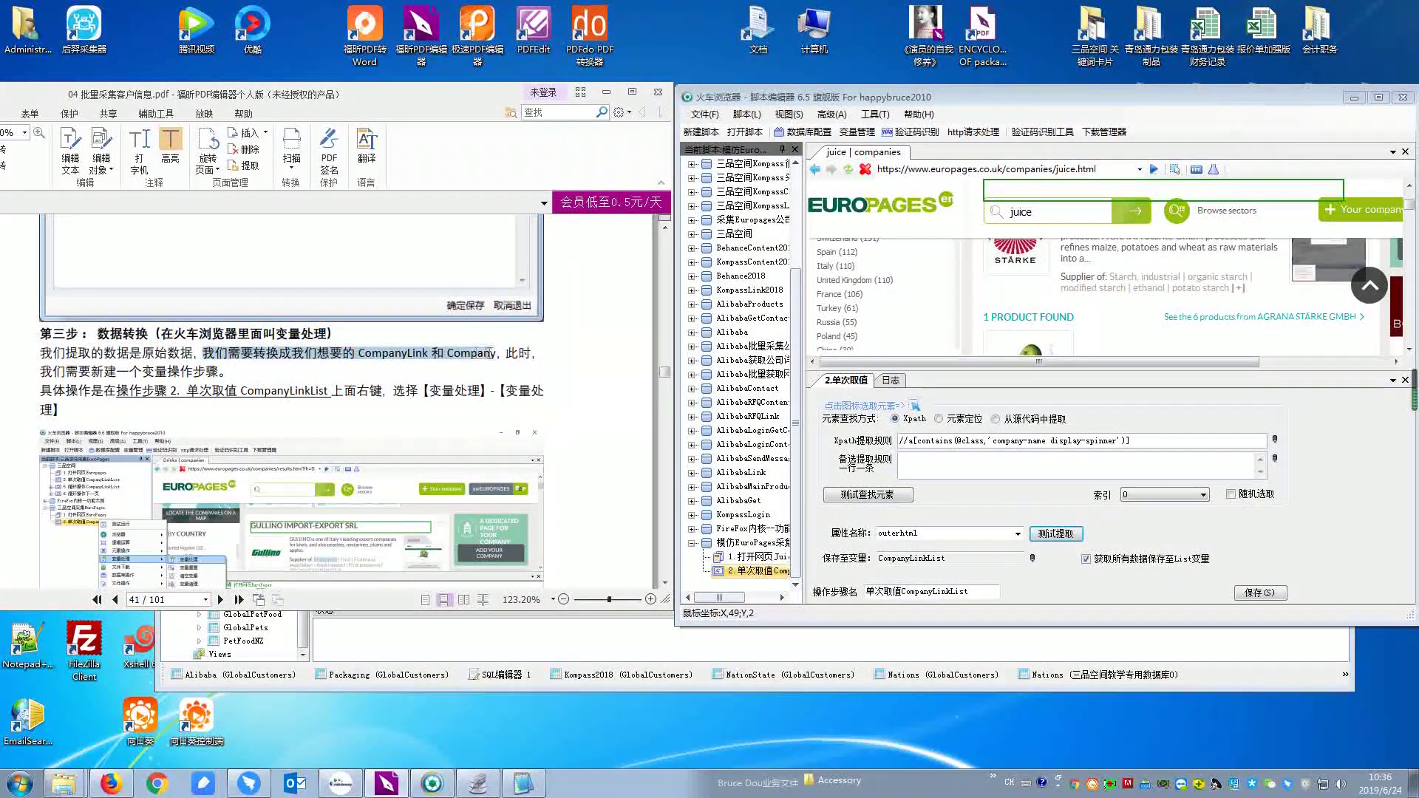
{"action": "left_click", "coordinate": [499, 354]}
{"action": "double_click", "coordinate": [471, 353]}
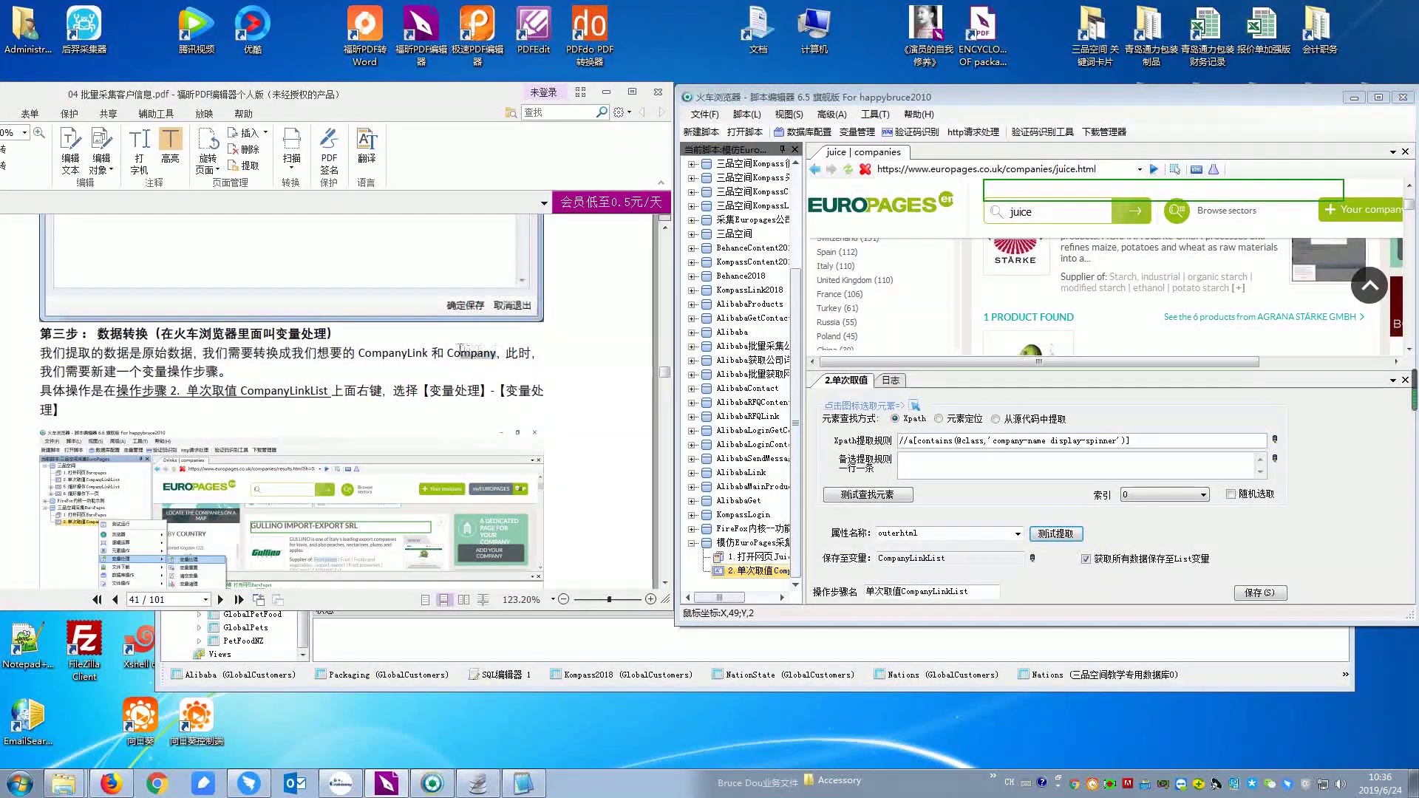
{"action": "left_click_drag", "start_coordinate": [428, 355], "coordinate": [360, 353]}
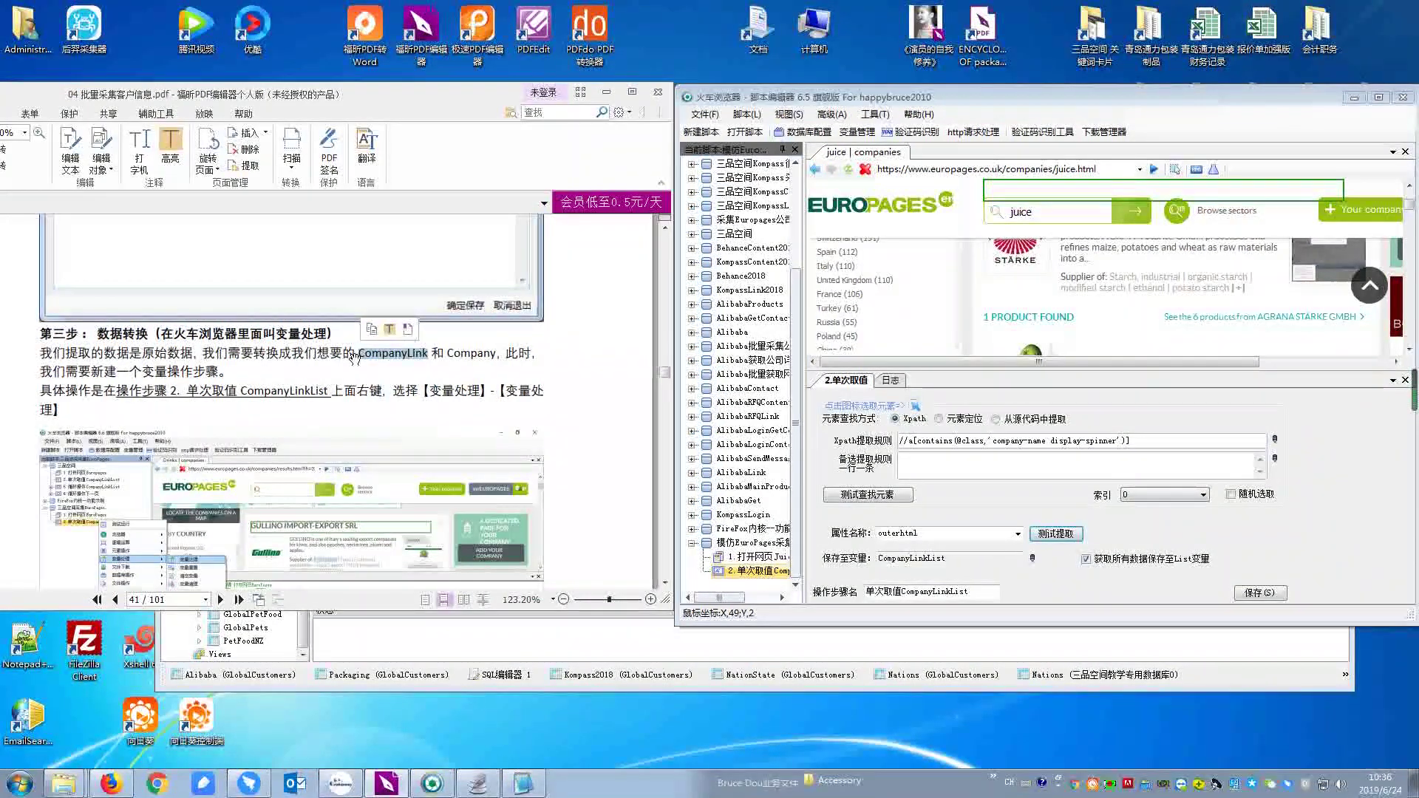
{"action": "scroll", "coordinate": [296, 407], "scroll_direction": "down", "scroll_amount": 1}
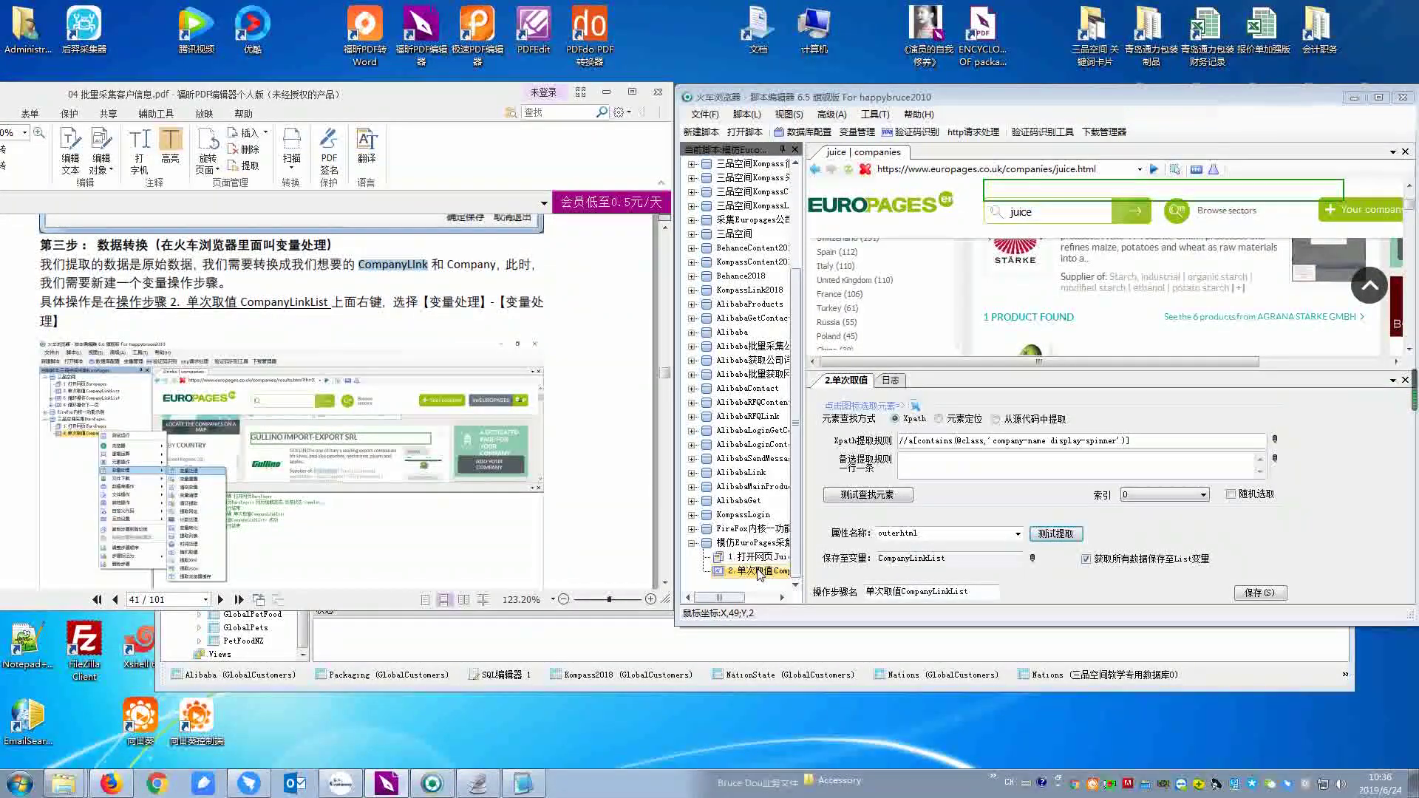
Add a 变量处理 step after step 2, 单次取值CompanyLinkList, and read on to the end of guide page 41.
{"action": "right_click", "coordinate": [759, 575]}
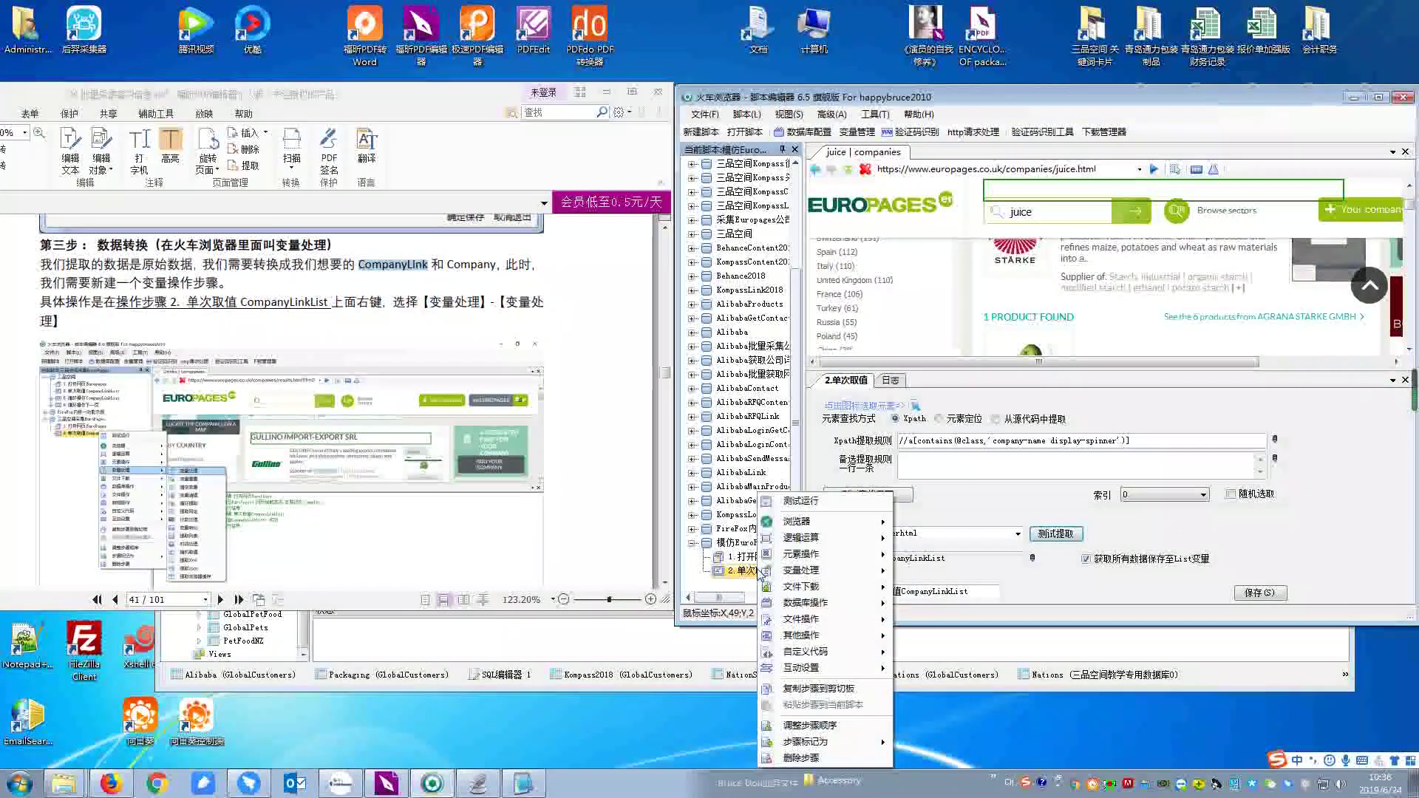
{"action": "left_click", "coordinate": [808, 575]}
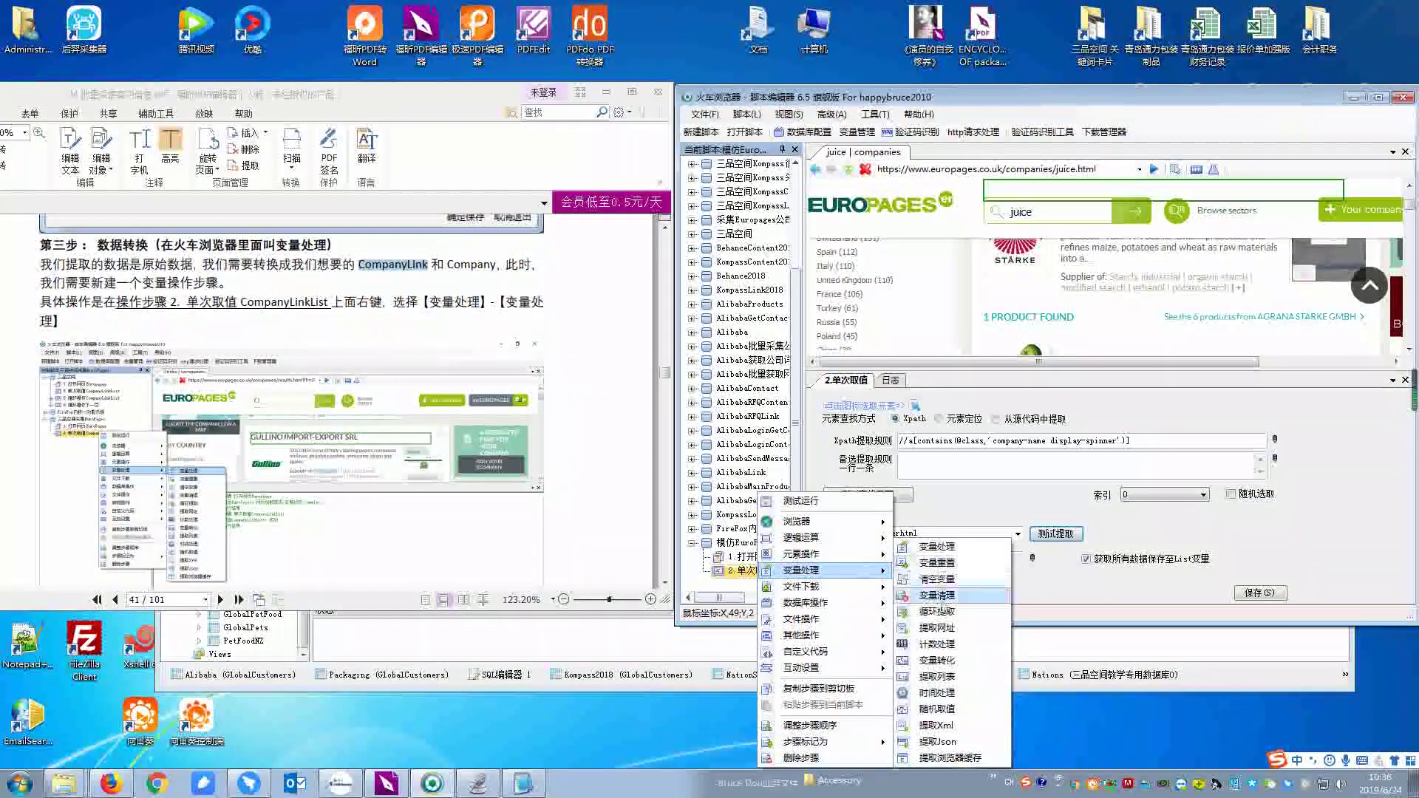
{"action": "left_click", "coordinate": [938, 547]}
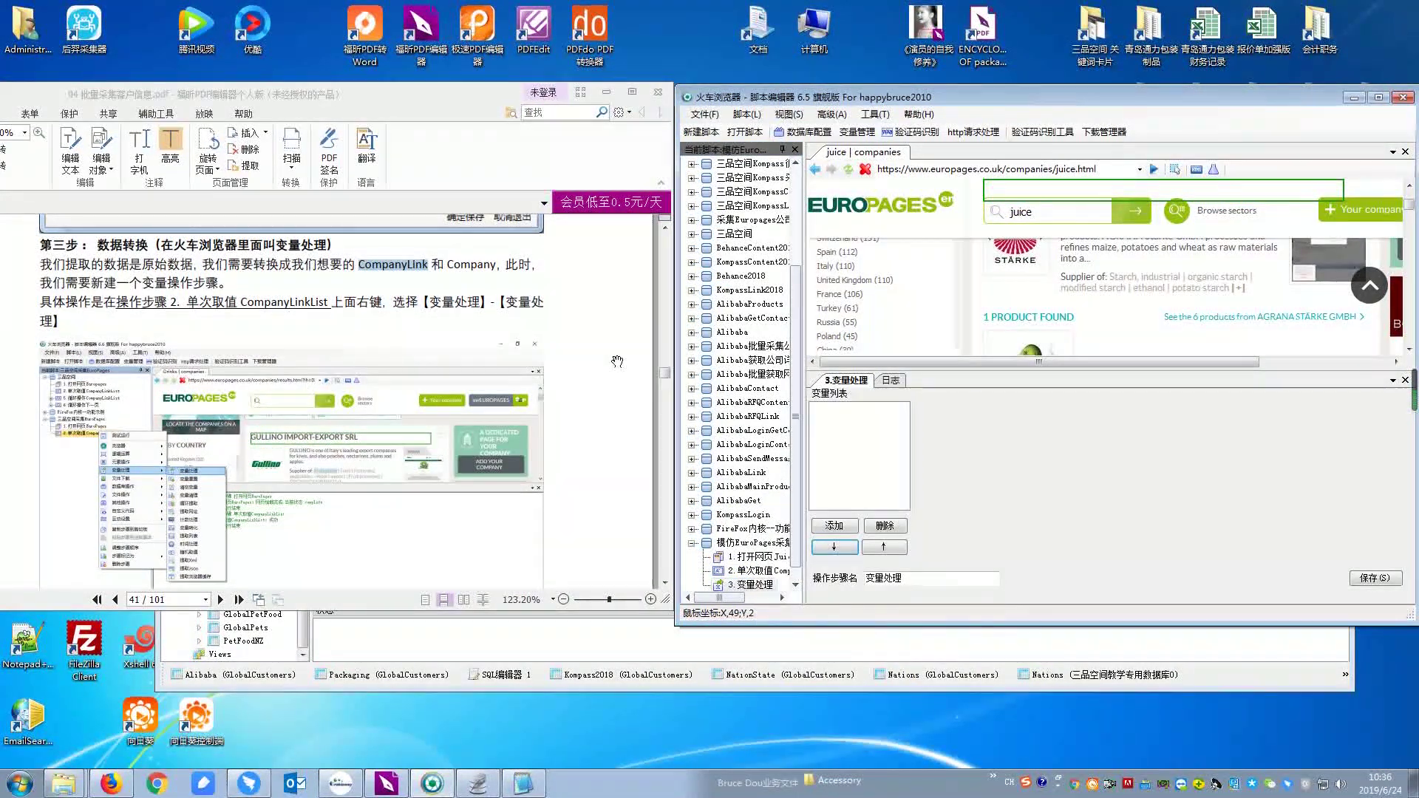
{"action": "left_click", "coordinate": [623, 462]}
{"action": "scroll", "coordinate": [136, 408], "scroll_direction": "down", "scroll_amount": 5}
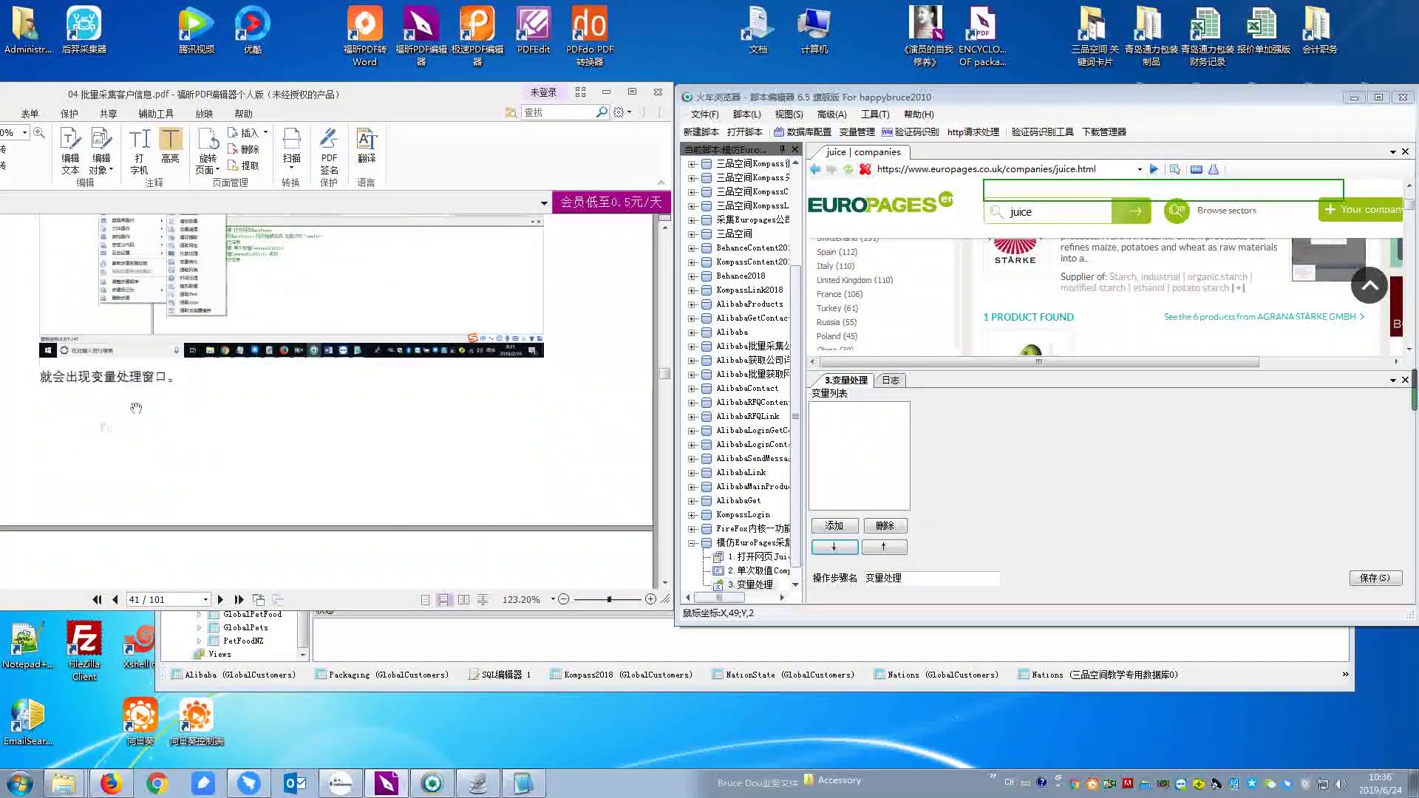
Following guide page 42, add an entry in the 变量处理 step and choose CompanyLinkName as the variable to process.
{"action": "scroll", "coordinate": [136, 408], "scroll_direction": "down", "scroll_amount": 10}
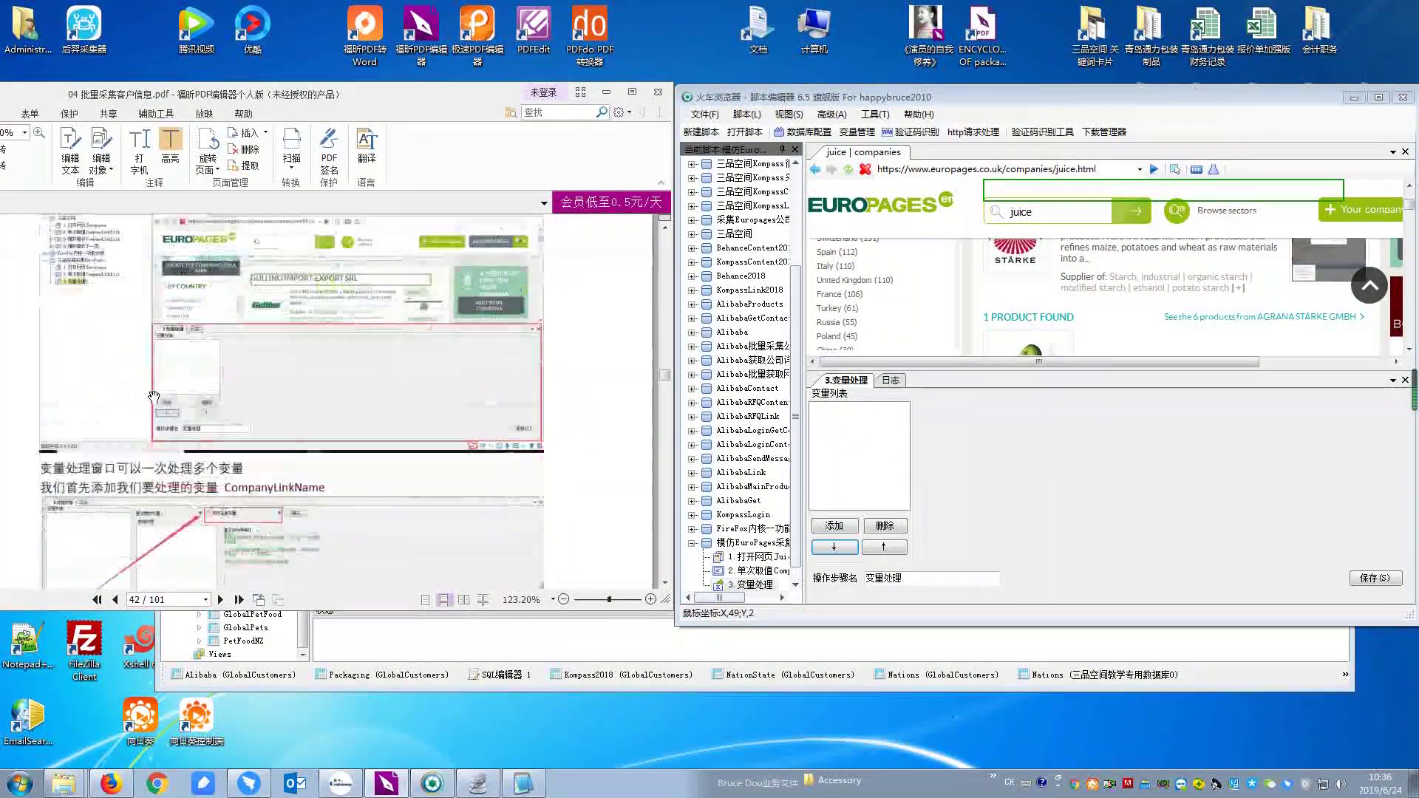
{"action": "scroll", "coordinate": [153, 397], "scroll_direction": "down", "scroll_amount": 2}
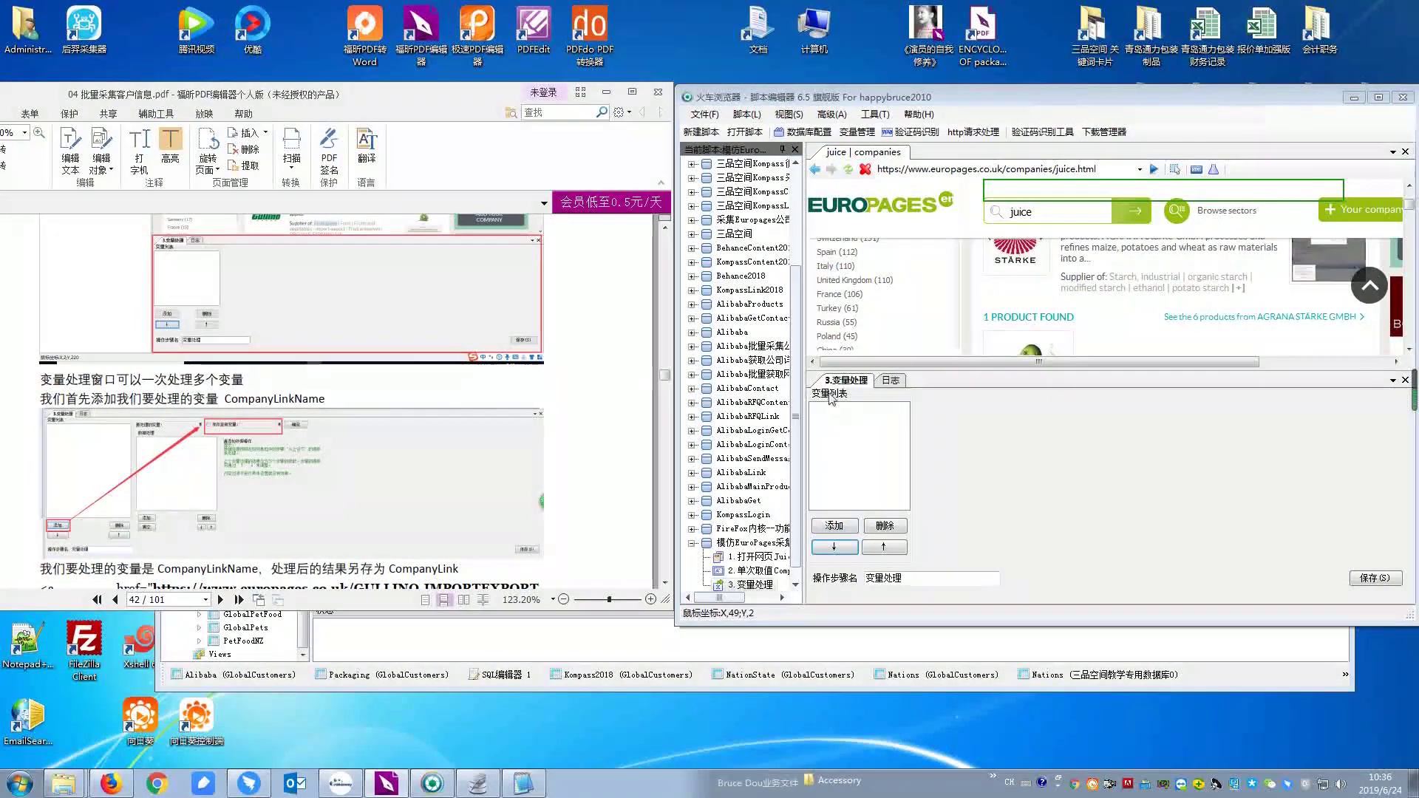
{"action": "left_click", "coordinate": [842, 526]}
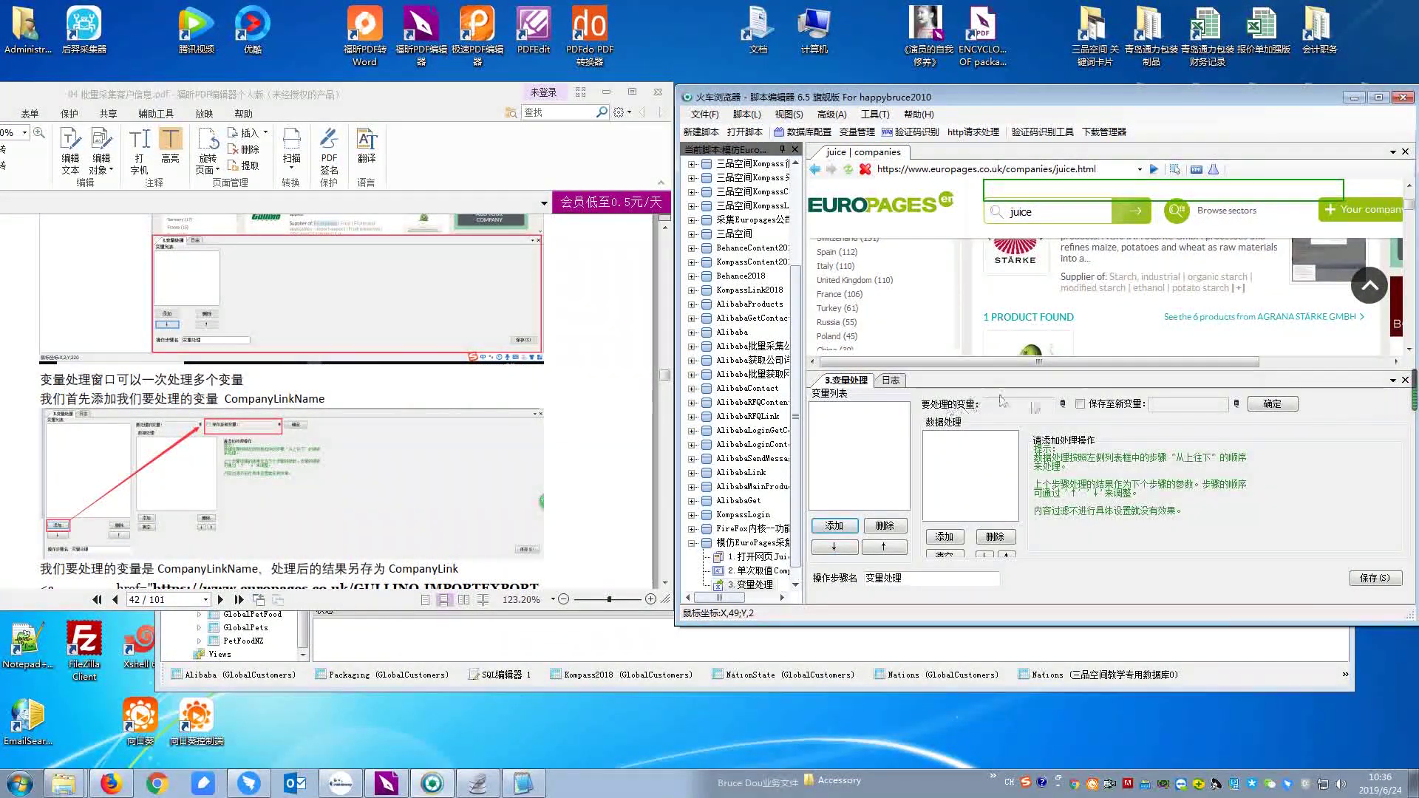
{"action": "left_click", "coordinate": [1036, 406]}
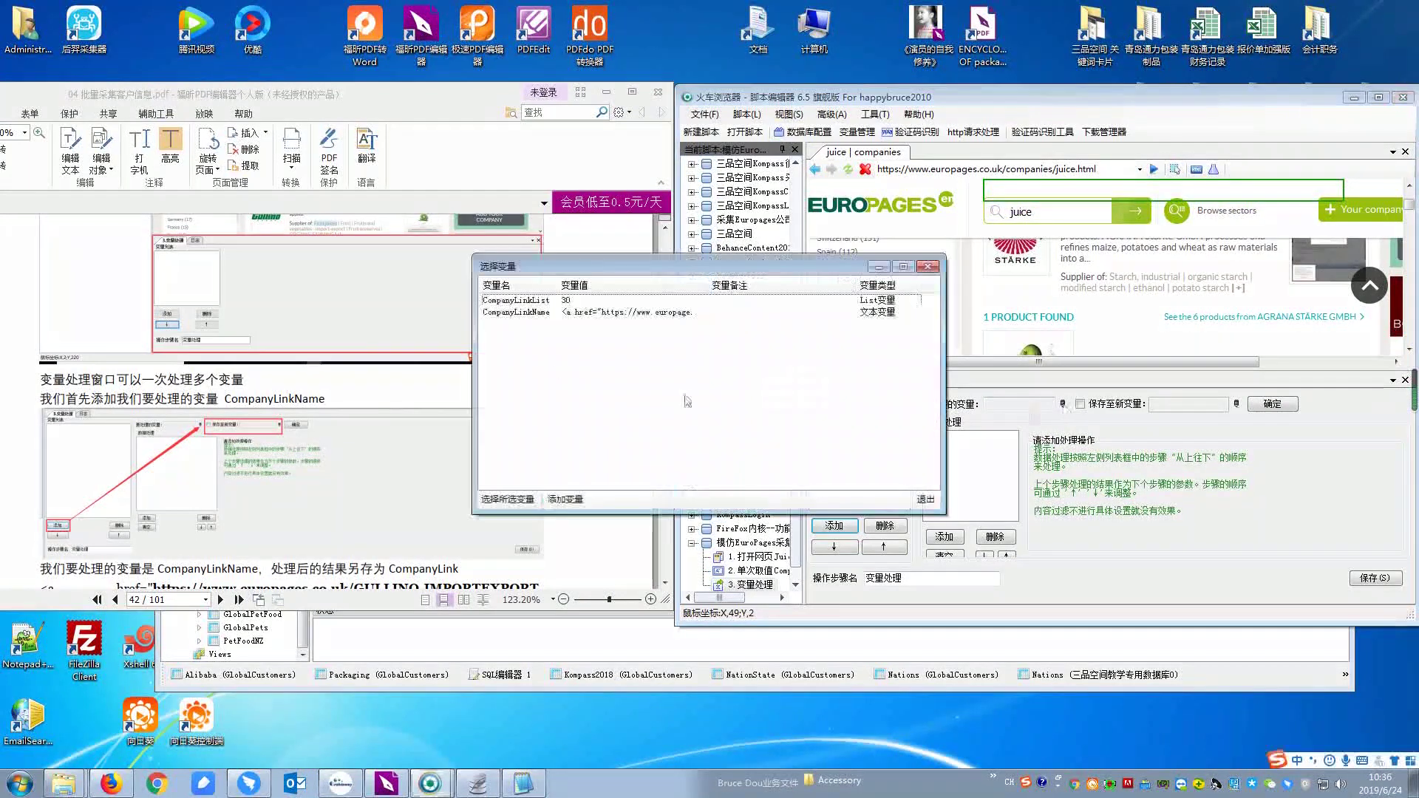
{"action": "double_click", "coordinate": [542, 313]}
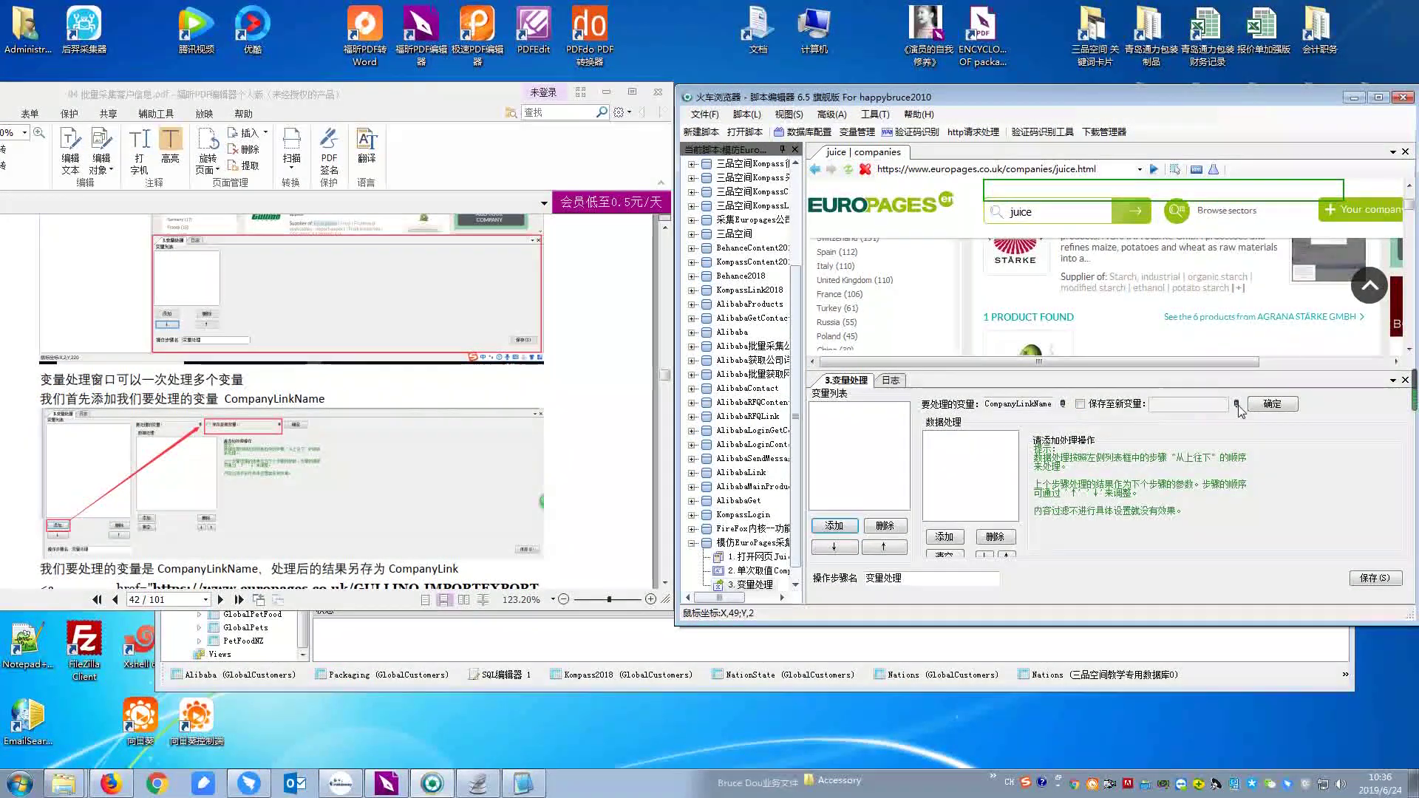
Read guide page 42 on storing the processed CompanyLinkName as CompanyLink and extracting the link with 内容替换.
{"action": "left_click", "coordinate": [323, 406]}
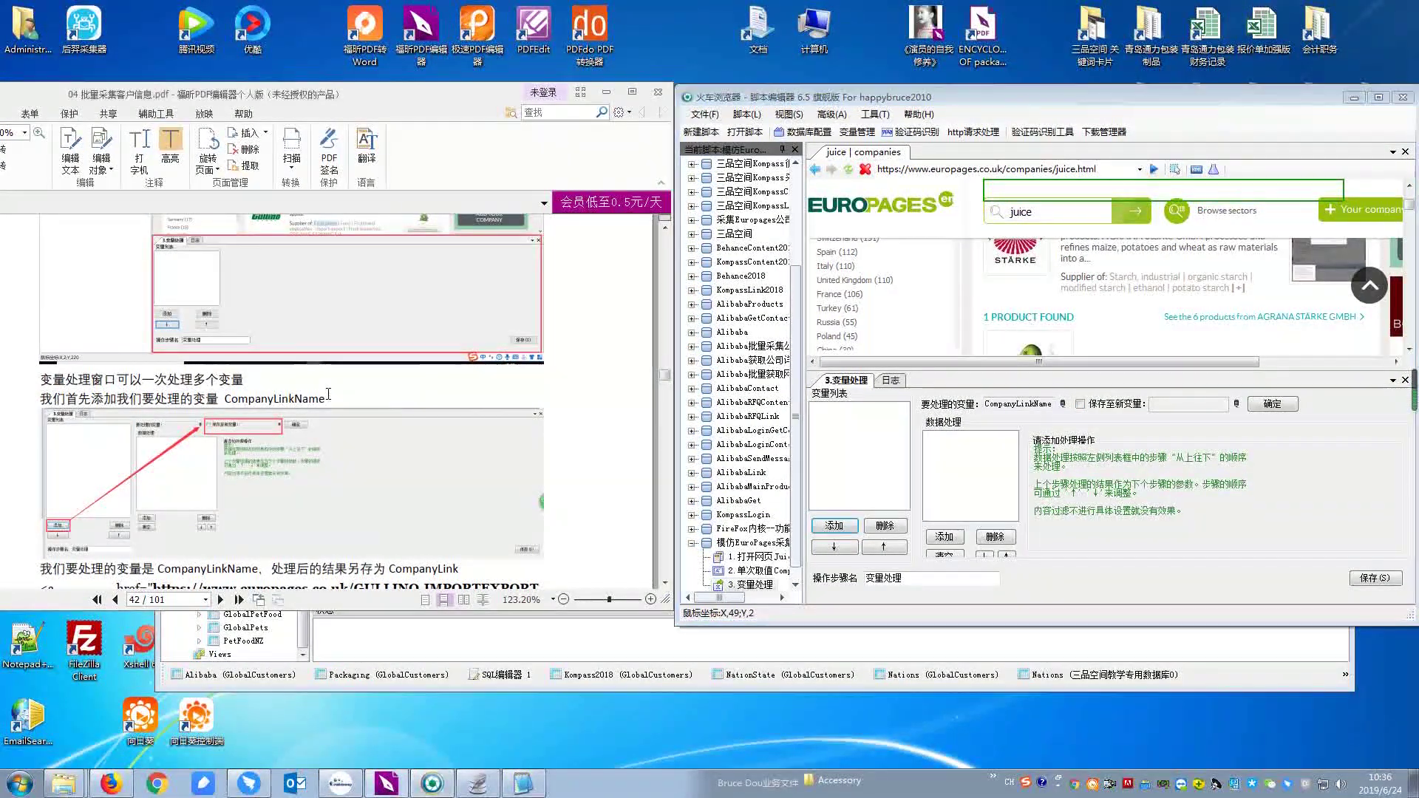
{"action": "scroll", "coordinate": [323, 406], "scroll_direction": "down", "scroll_amount": 3}
{"action": "scroll", "coordinate": [323, 406], "scroll_direction": "down", "scroll_amount": 6}
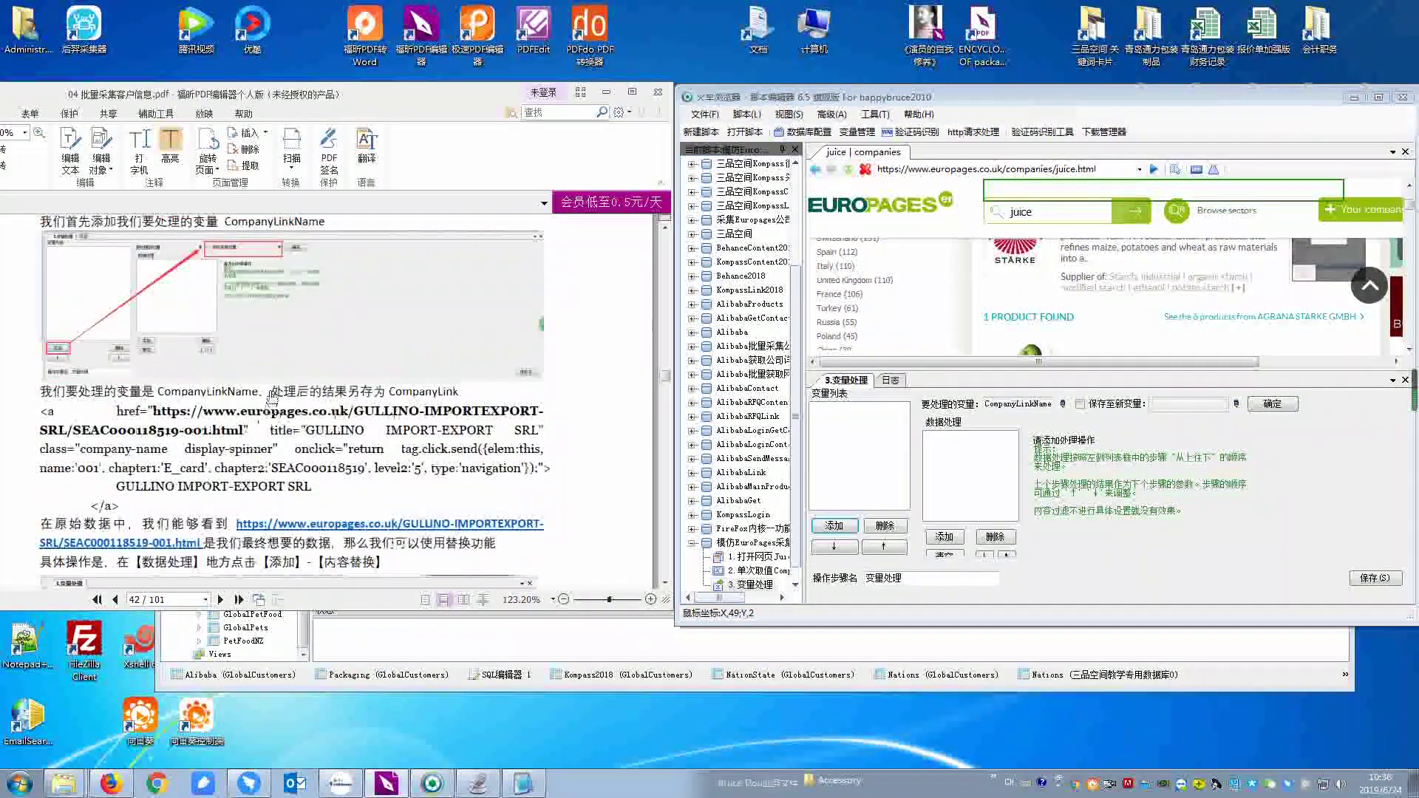
{"action": "scroll", "coordinate": [273, 397], "scroll_direction": "down", "scroll_amount": 2}
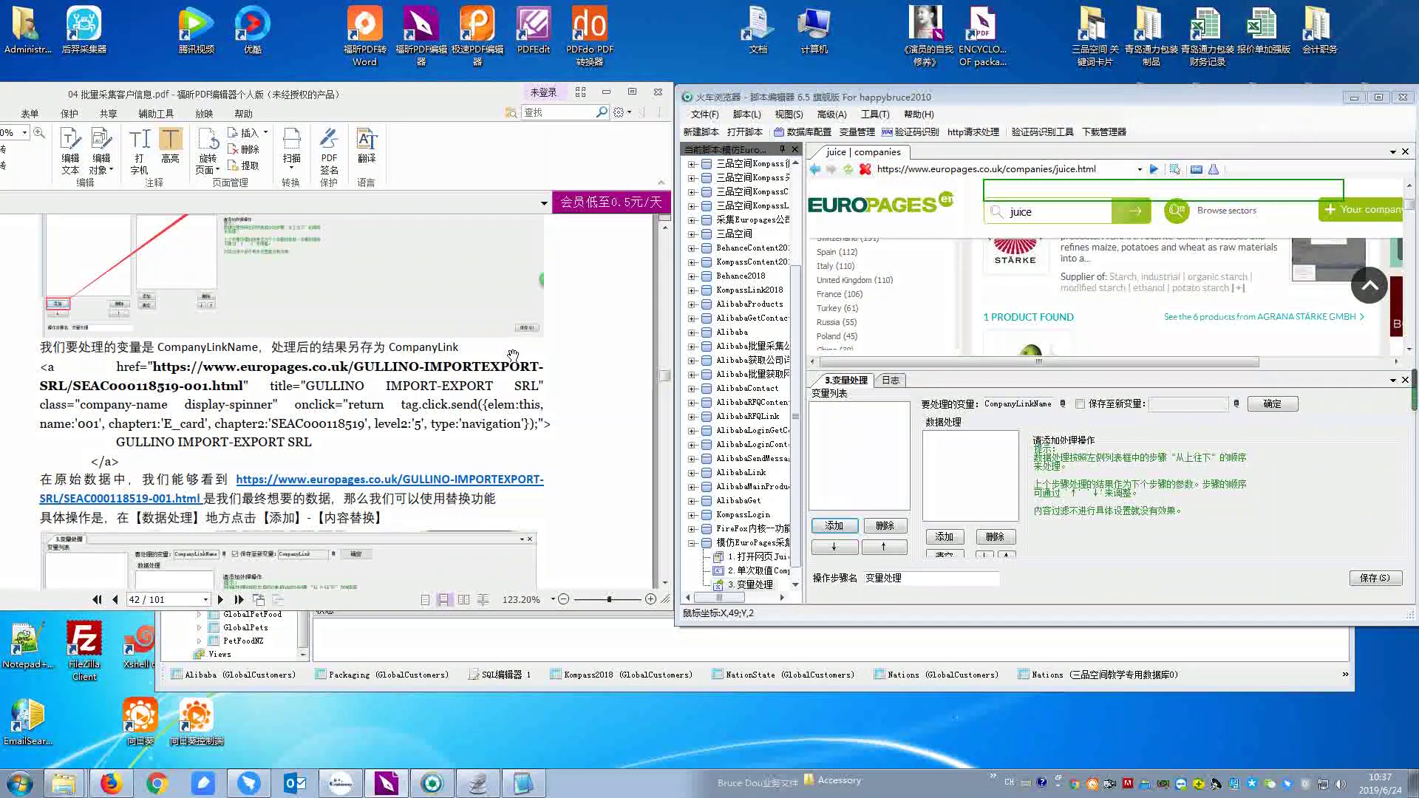
{"action": "scroll", "coordinate": [177, 443], "scroll_direction": "down", "scroll_amount": 2}
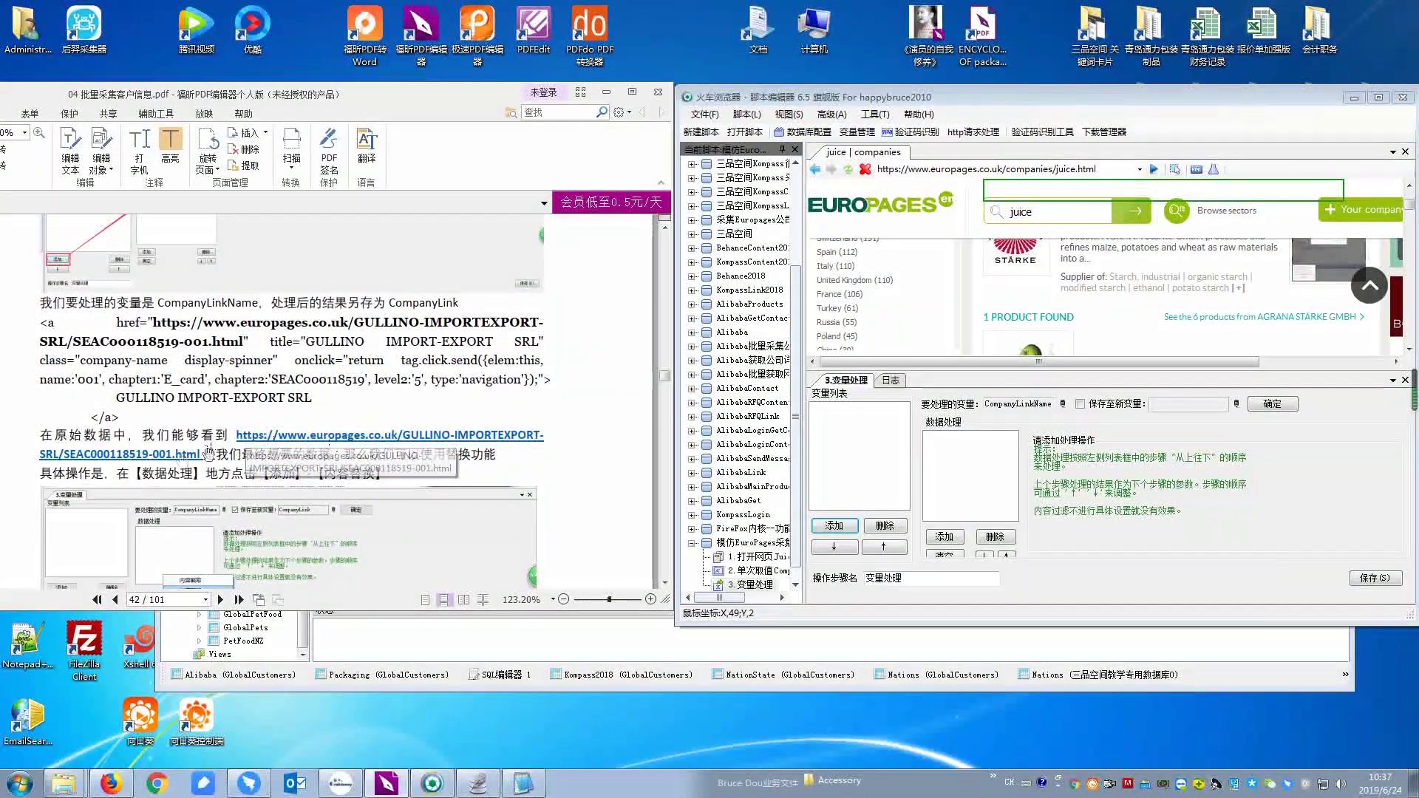
{"action": "scroll", "coordinate": [452, 483], "scroll_direction": "down", "scroll_amount": 2}
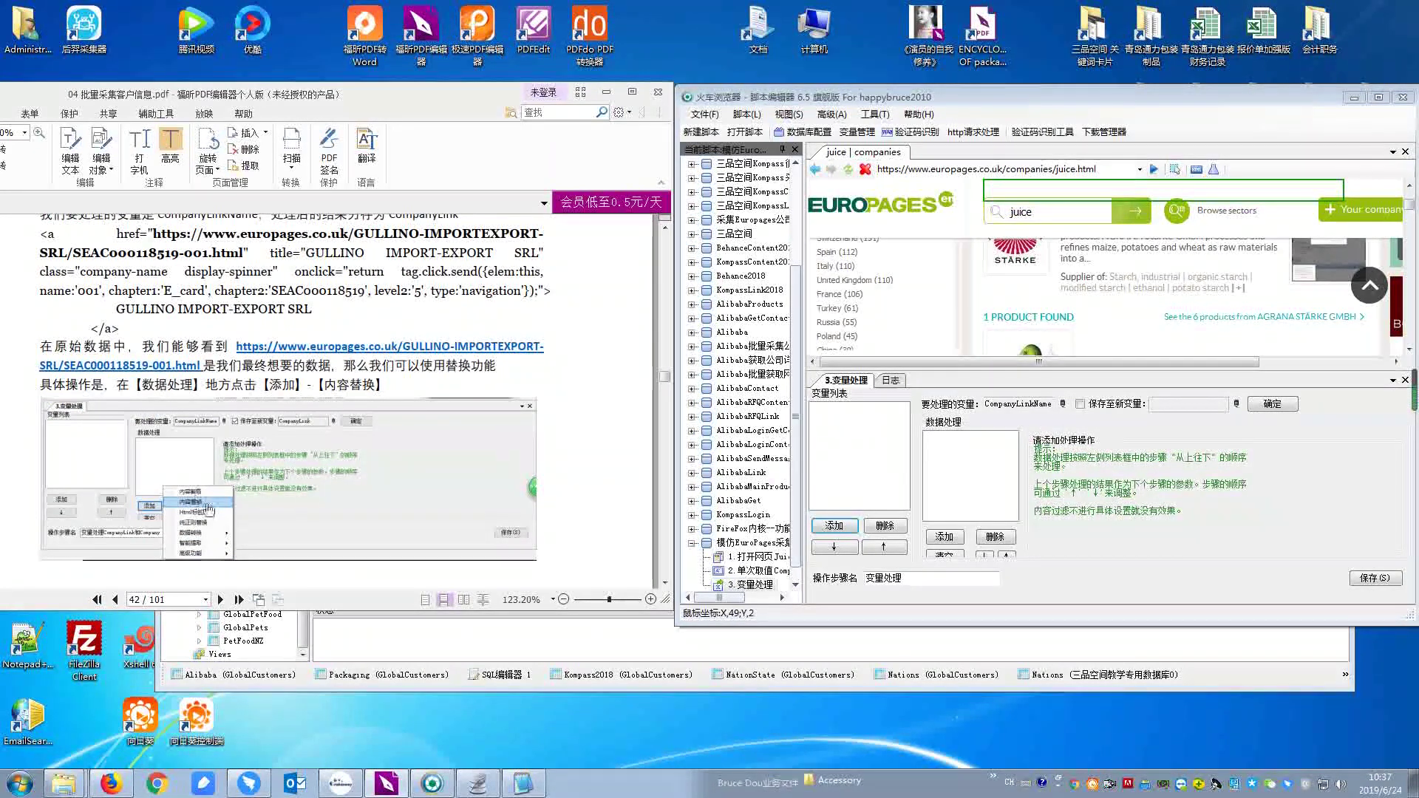
Enable 保存至新变量 for the CompanyLinkName entry, create a text variable named CompanyLink and choose it as the target.
{"action": "left_click", "coordinate": [1118, 406]}
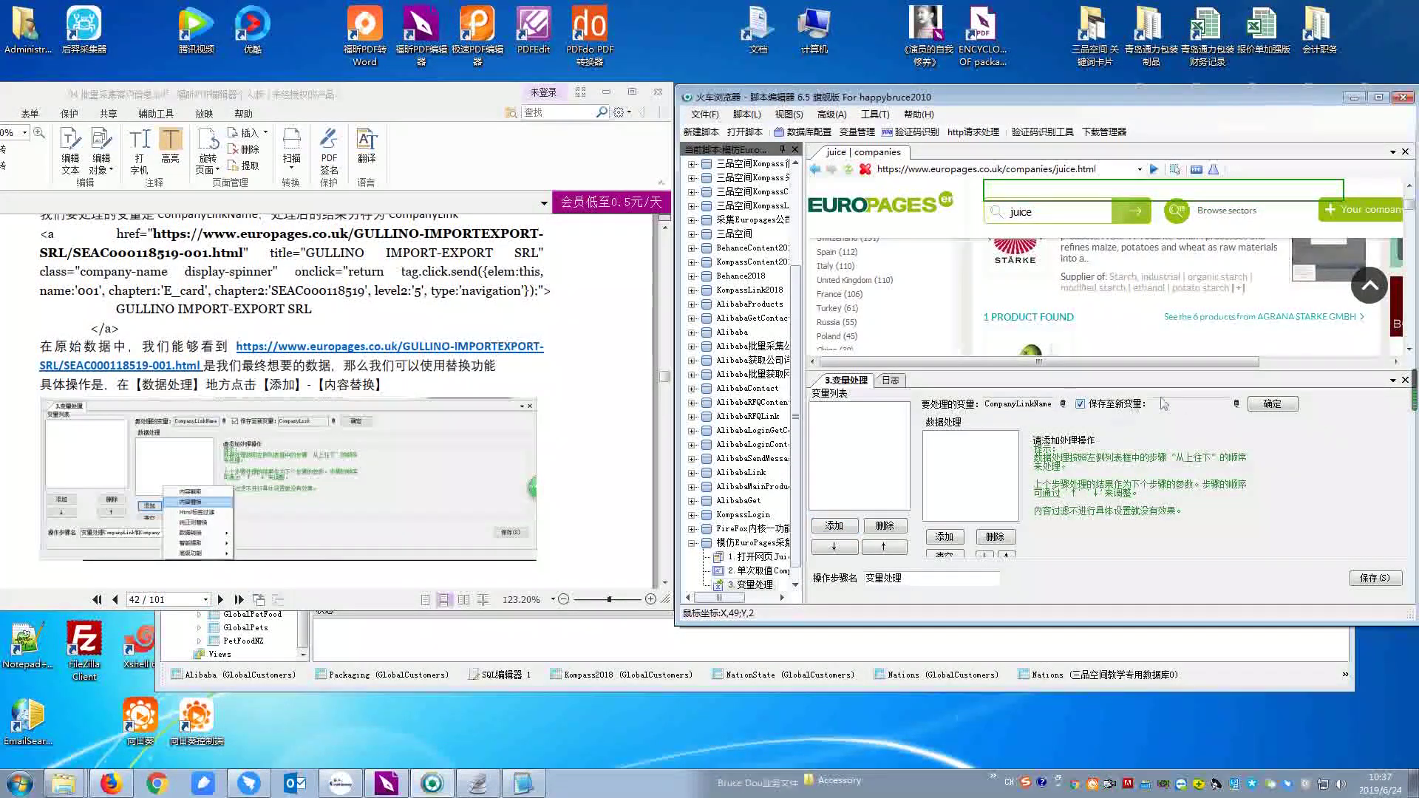
{"action": "left_click", "coordinate": [1236, 404]}
{"action": "left_click", "coordinate": [564, 502]}
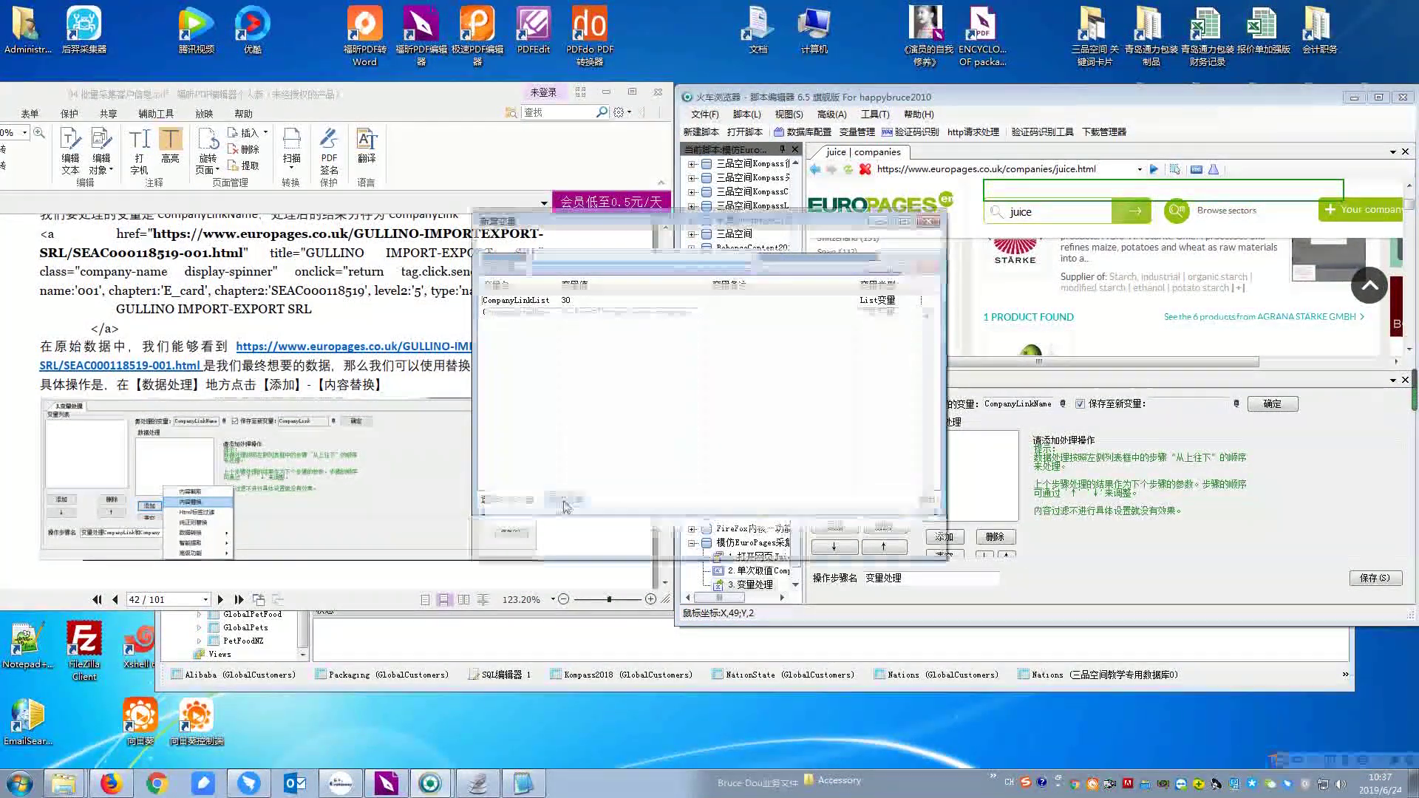
{"action": "type", "text": "Comp"}
{"action": "type", "text": "Link"}
{"action": "key", "text": "Return"}
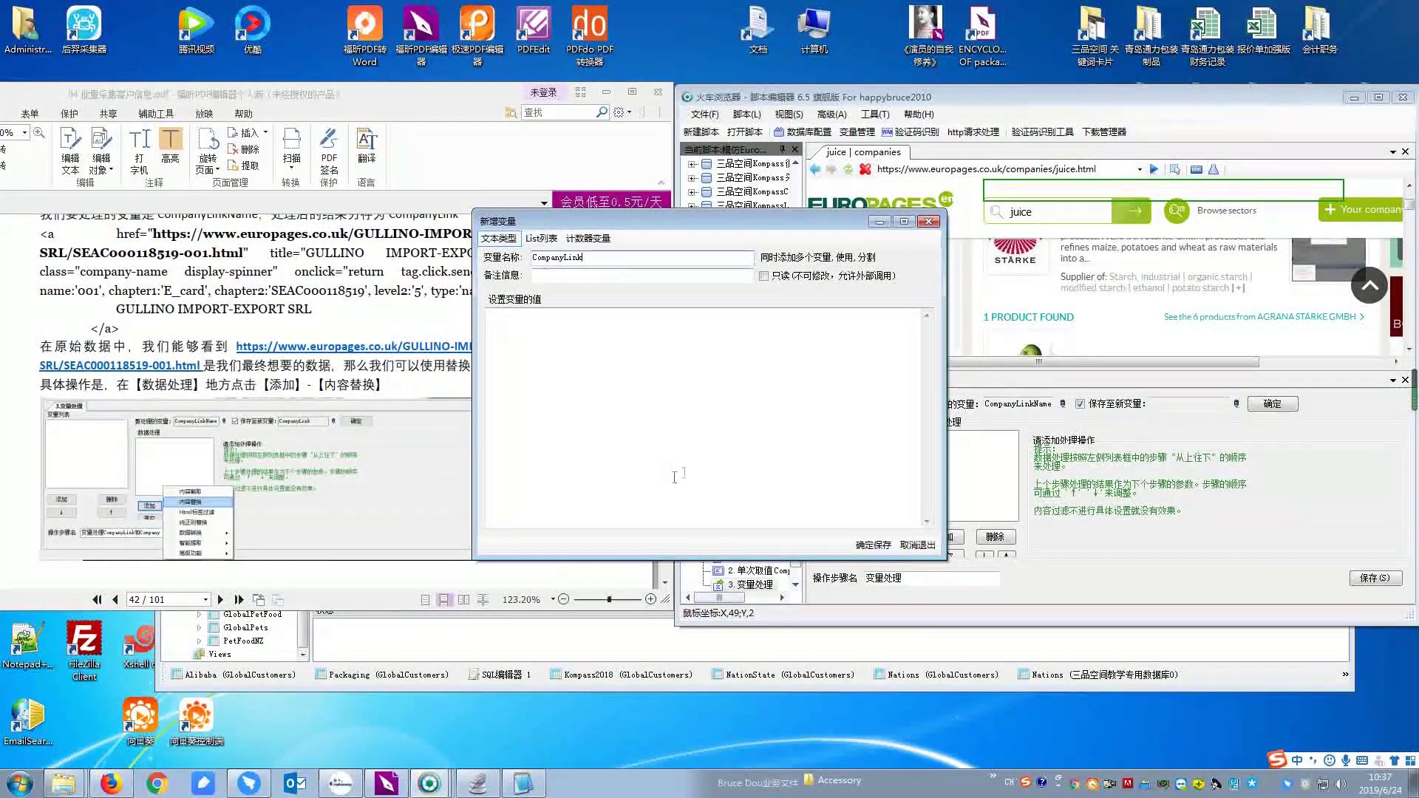
{"action": "left_click", "coordinate": [873, 545]}
{"action": "double_click", "coordinate": [519, 326]}
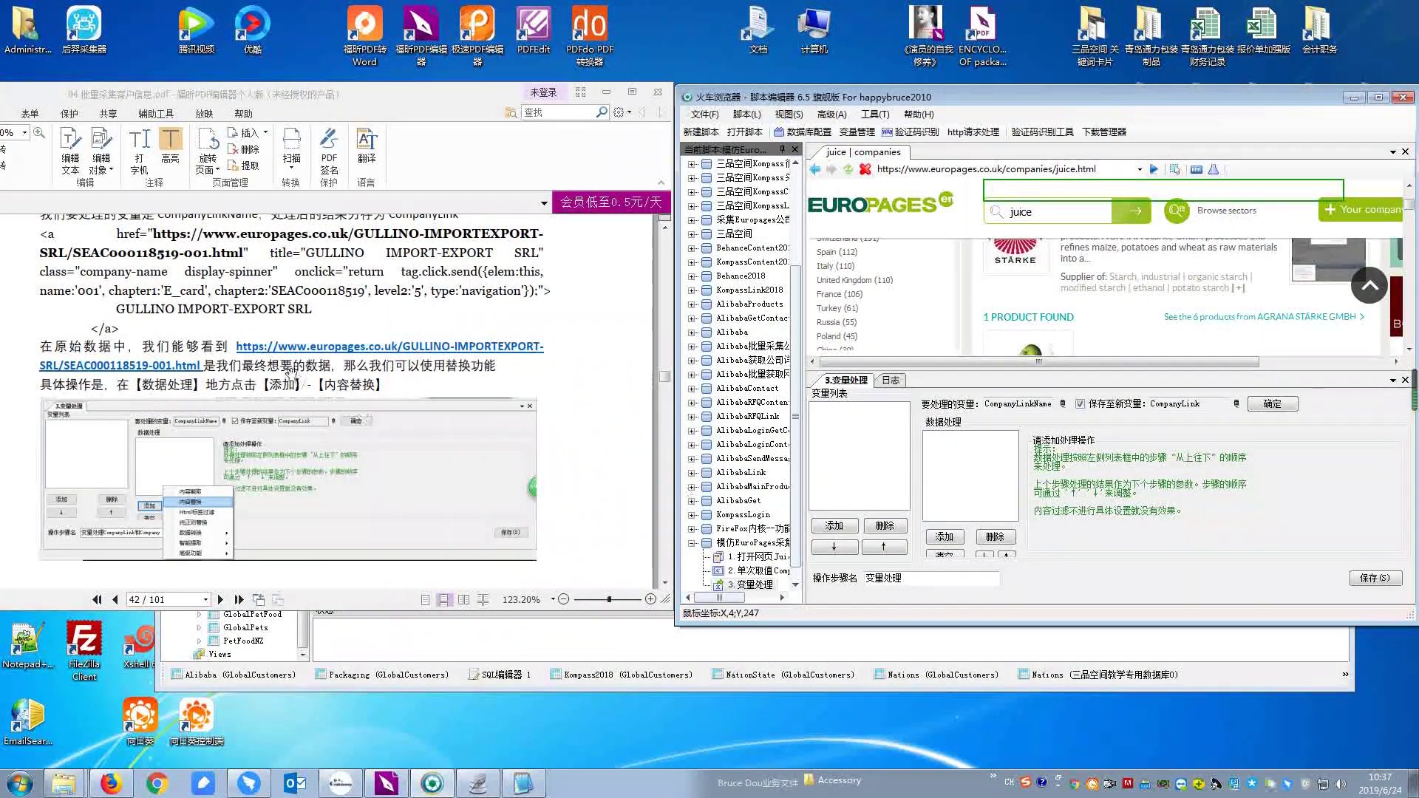
Add a 内容替换 operation to the 数据处理 list of CompanyLinkName and check the rest of guide page 42.
{"action": "left_click", "coordinate": [945, 537]}
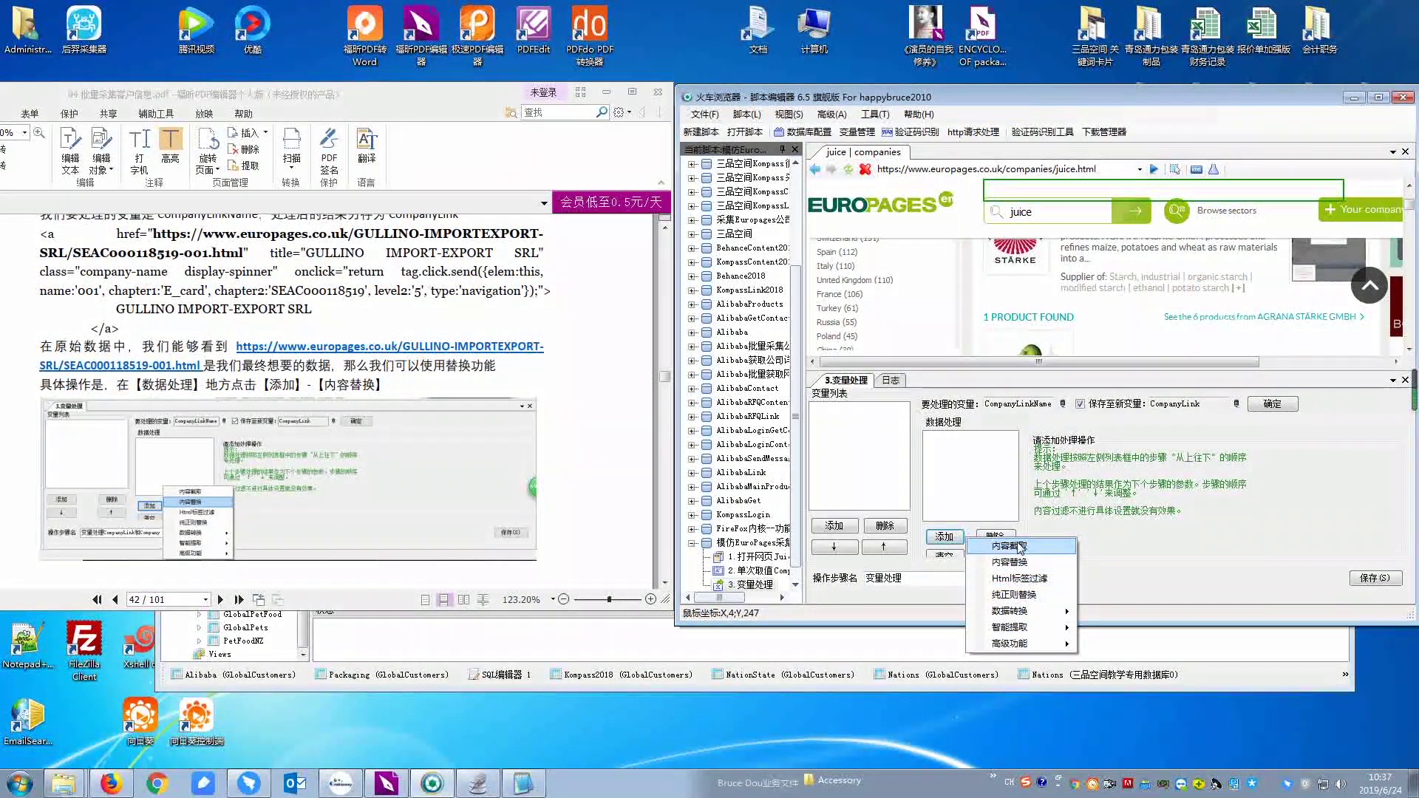
{"action": "left_click", "coordinate": [1012, 562]}
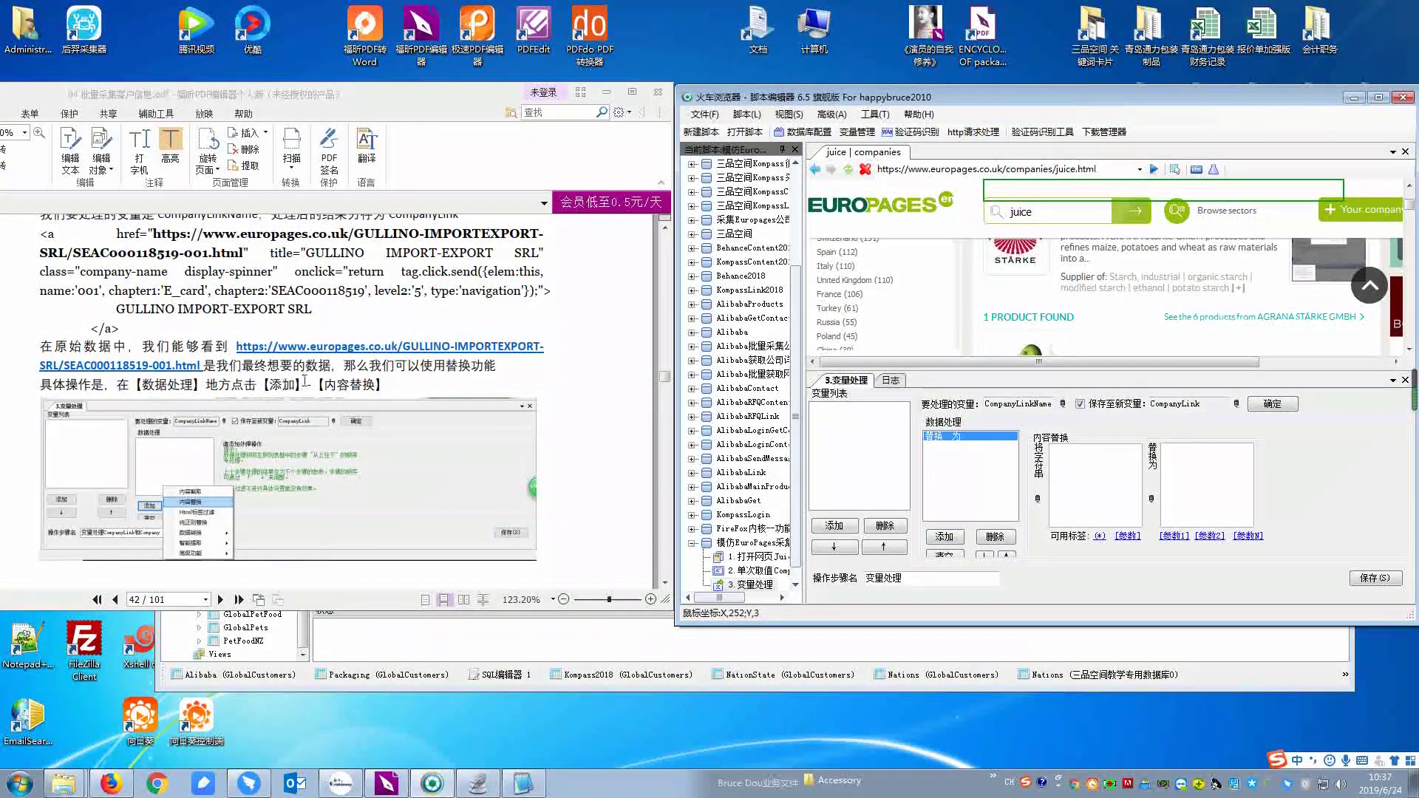
{"action": "scroll", "coordinate": [305, 380], "scroll_direction": "down", "scroll_amount": 1}
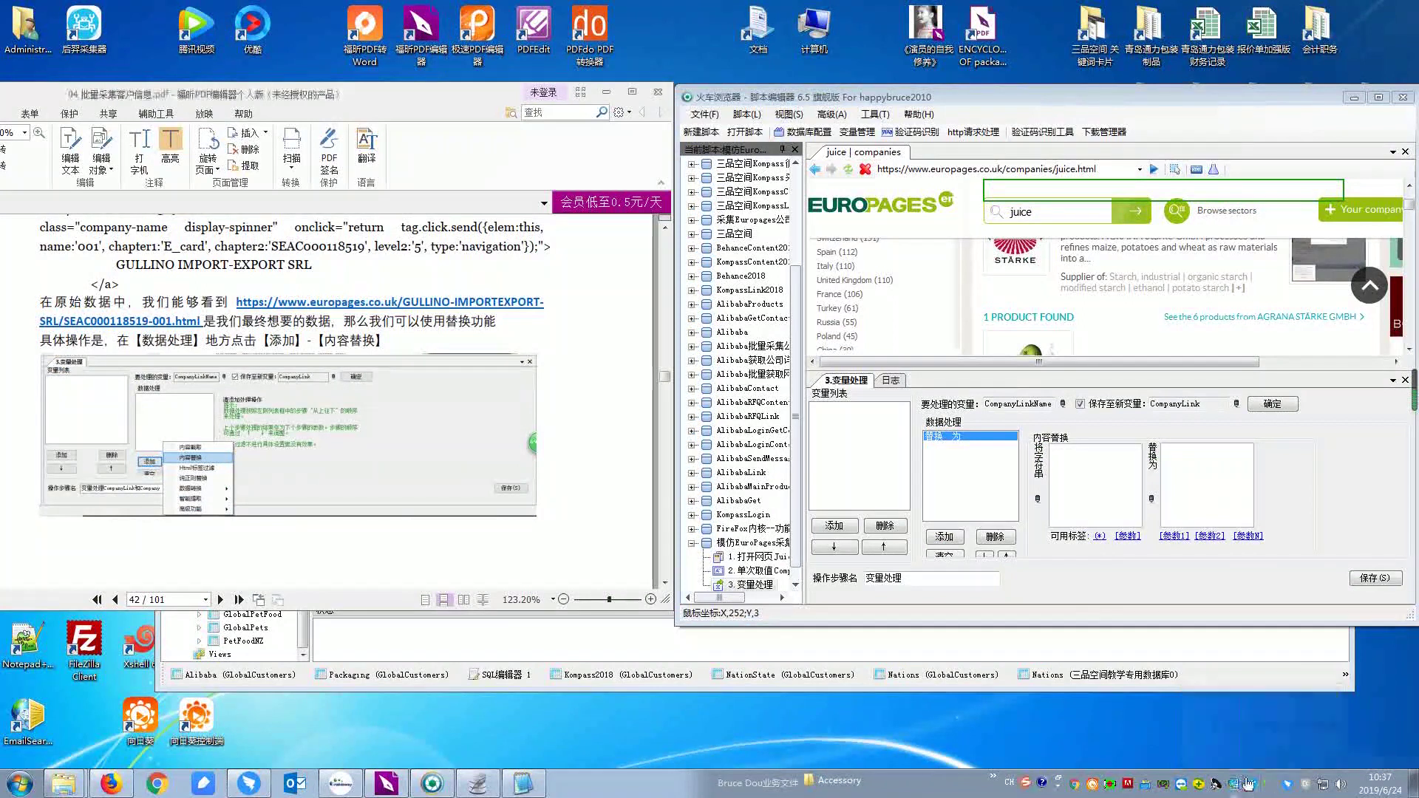
{"action": "left_click", "coordinate": [393, 433]}
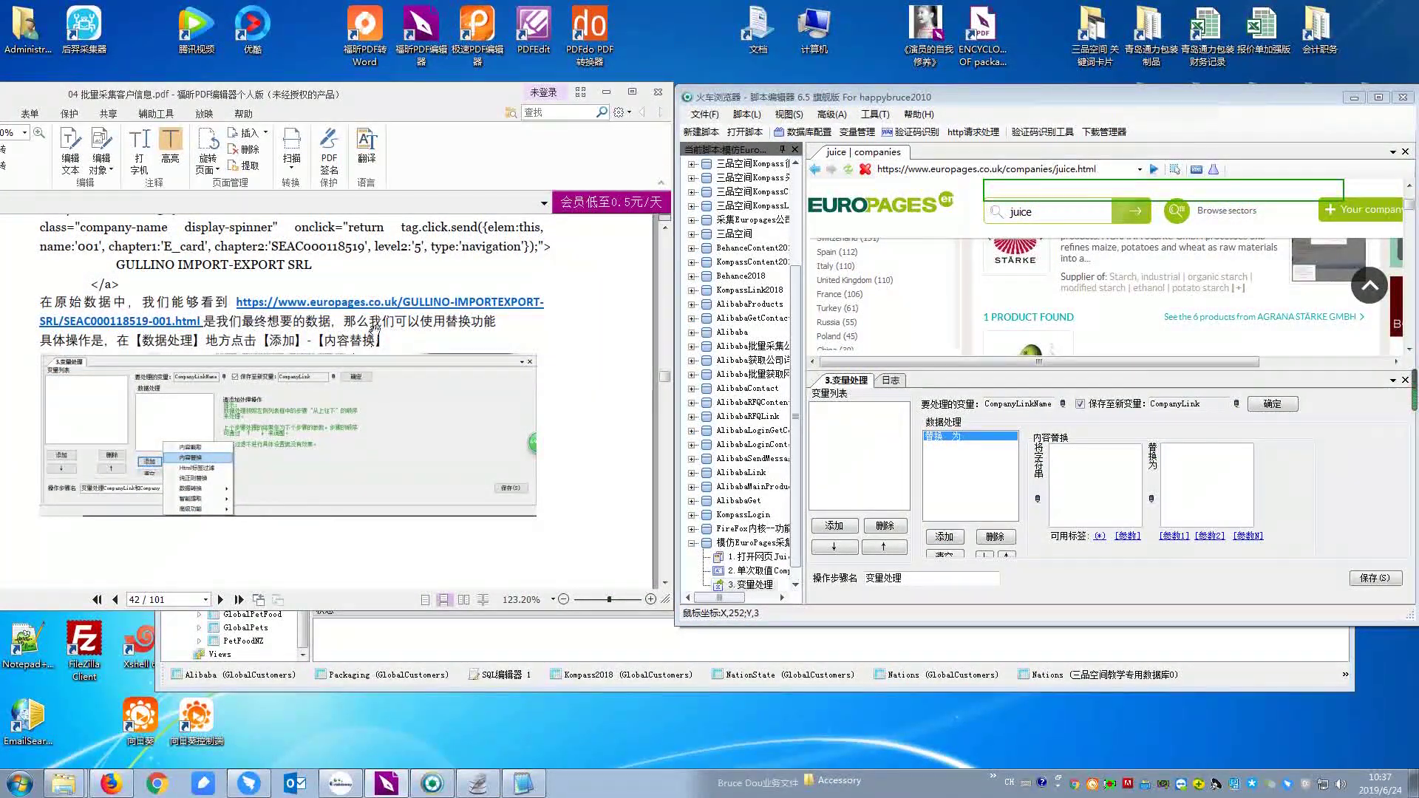
{"action": "scroll", "coordinate": [374, 329], "scroll_direction": "down", "scroll_amount": 1}
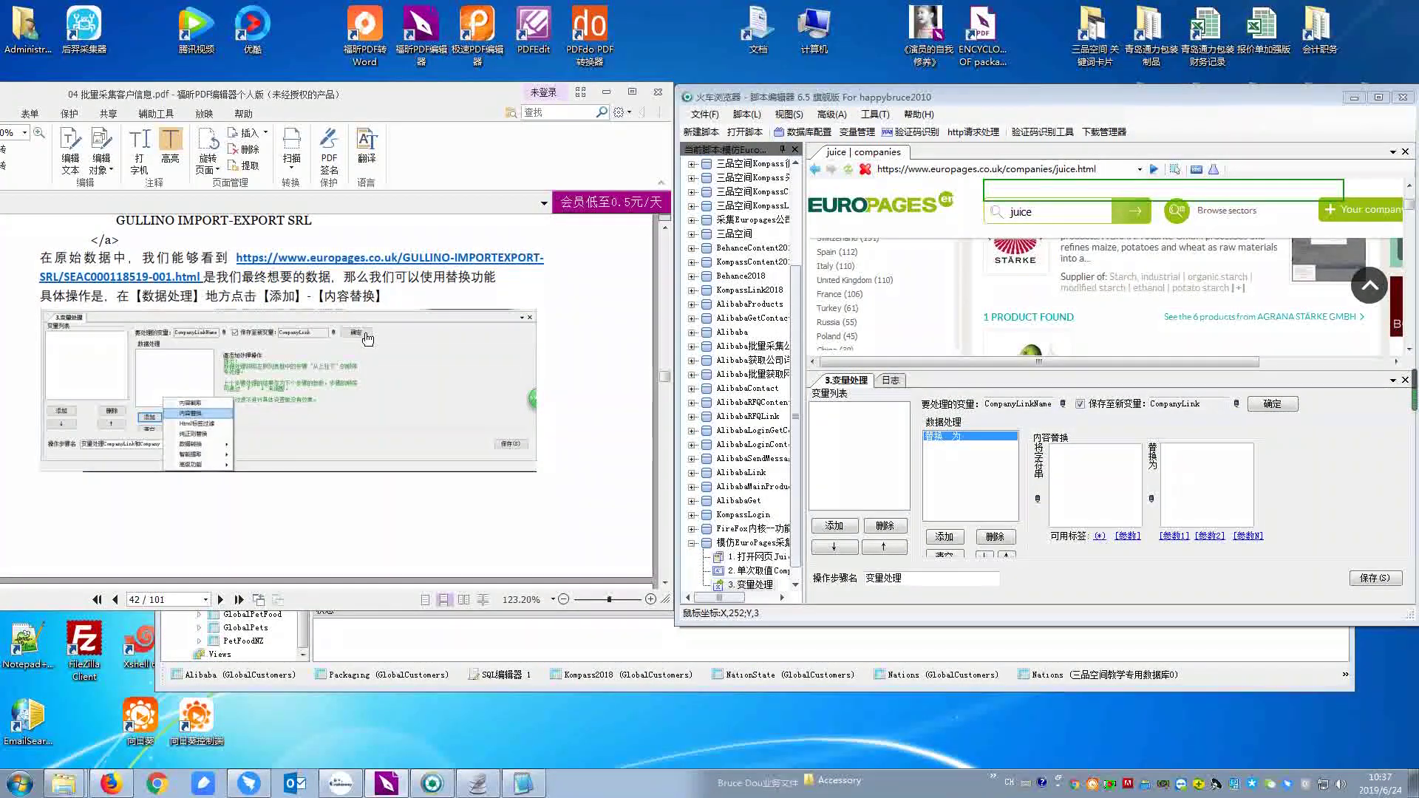
Switch to WeChat, view the larger green table image in the accountant's chat and reply "OK".
{"action": "mouse_move", "coordinate": [1270, 783]}
{"action": "left_click", "coordinate": [1249, 726]}
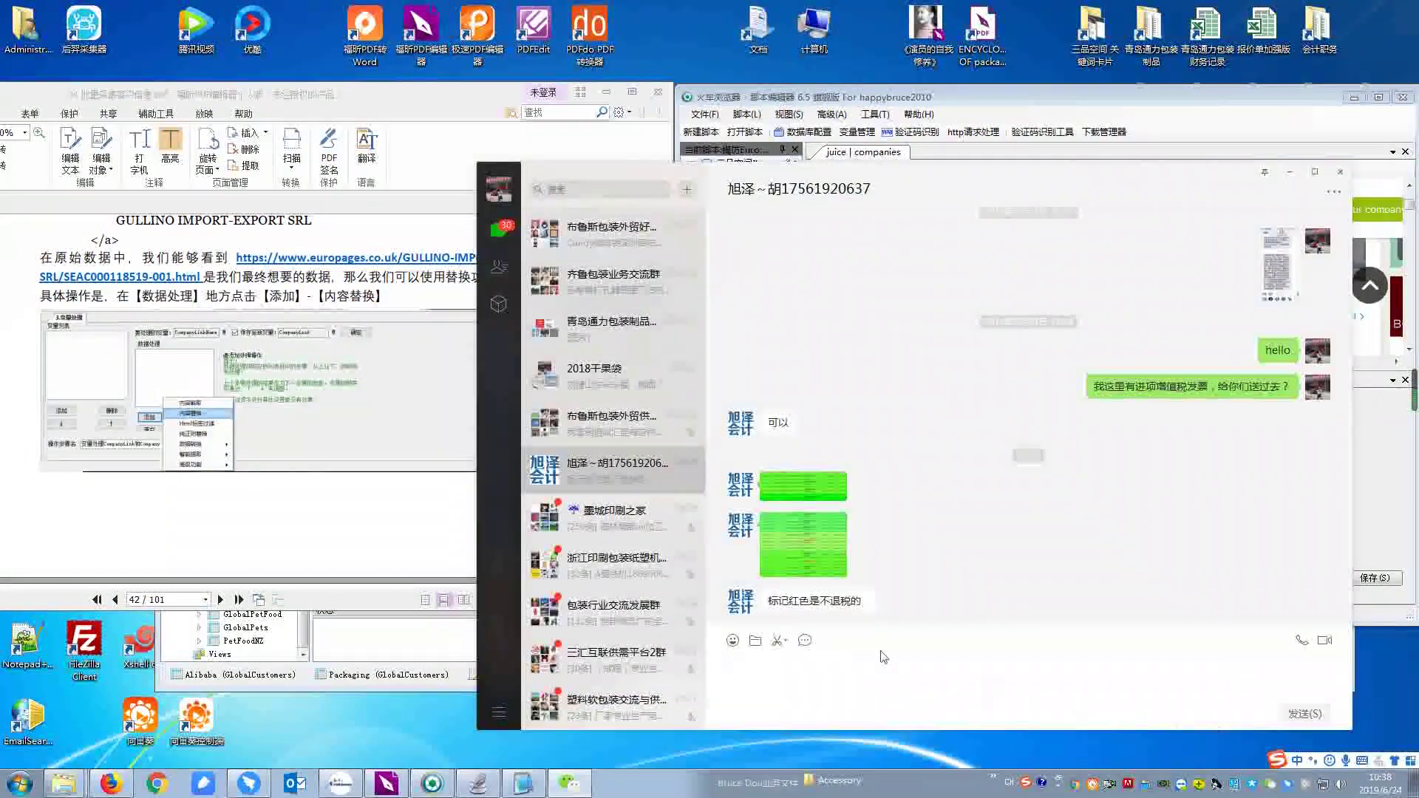
{"action": "left_click", "coordinate": [819, 556]}
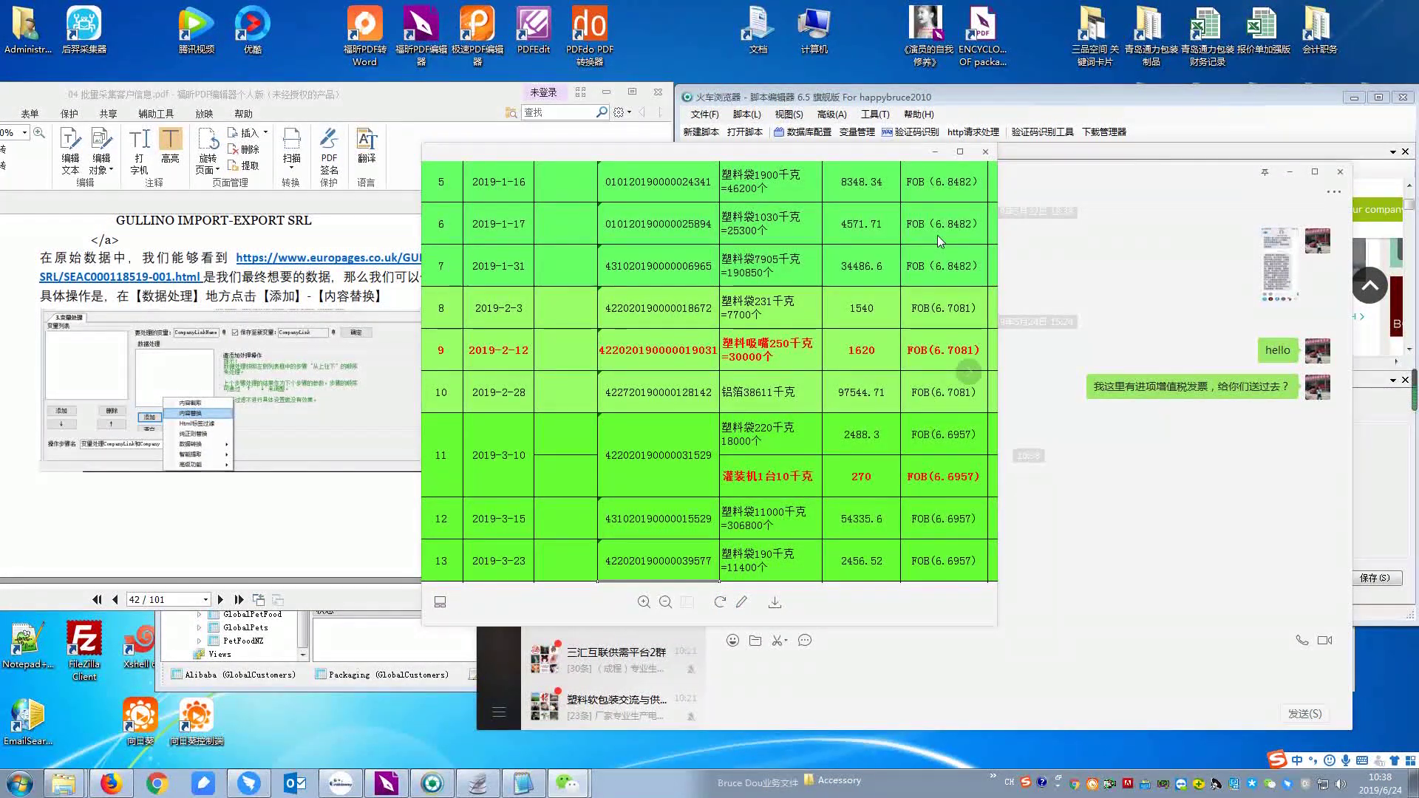
{"action": "left_click", "coordinate": [986, 151]}
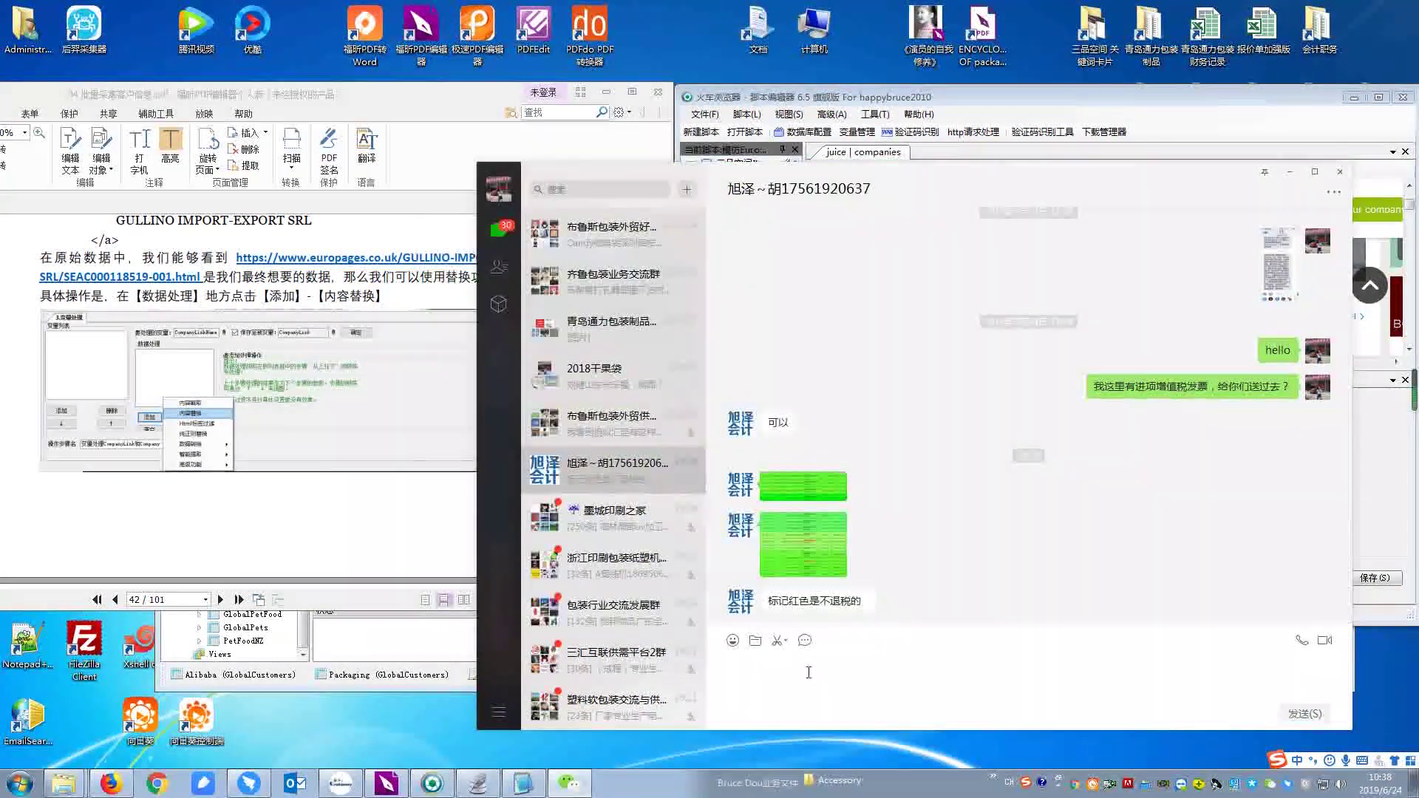
{"action": "type", "text": "OK"}
{"action": "key", "text": "Return"}
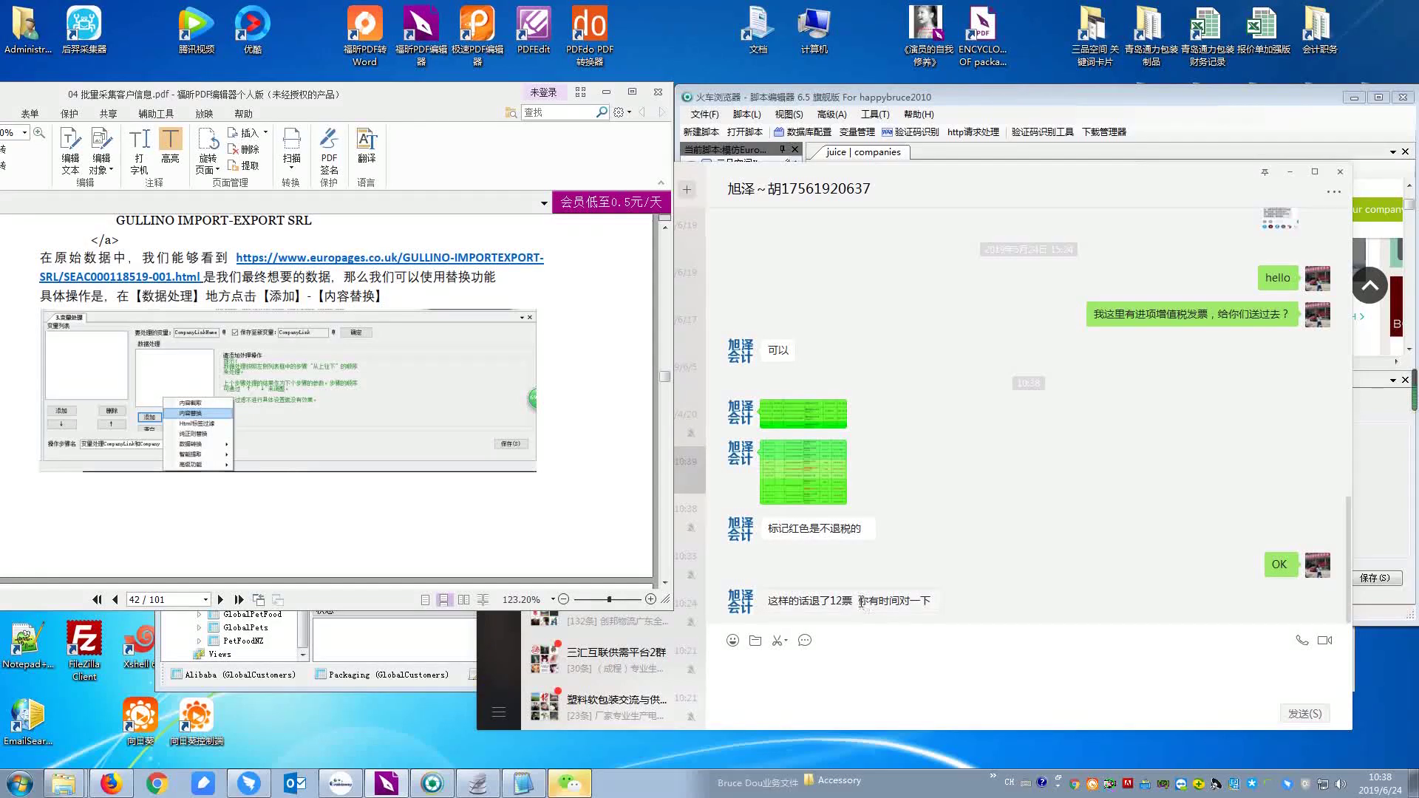
Send the accountant the reply "OK，有时间我对一下".
{"action": "left_click", "coordinate": [789, 678]}
{"action": "type", "text": "O"}
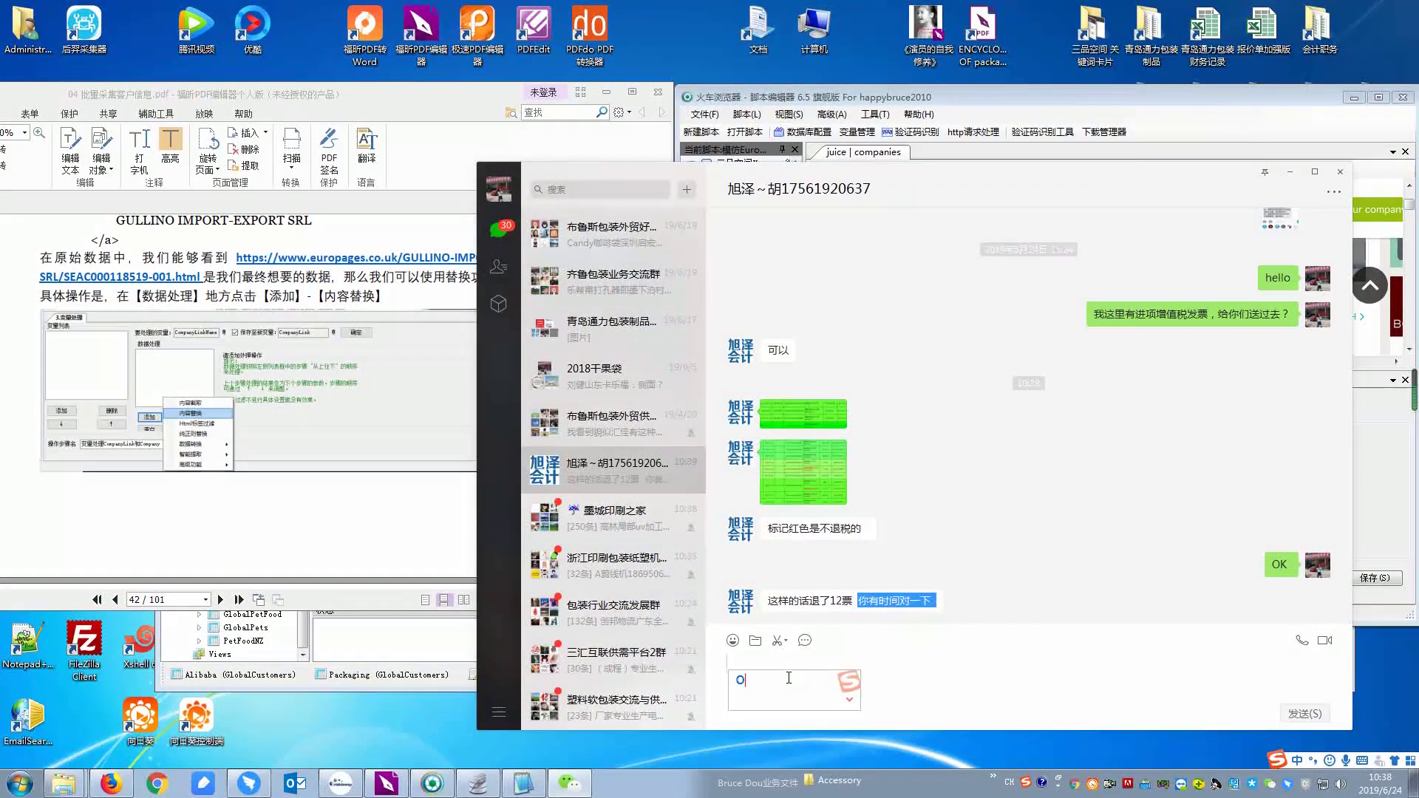
{"action": "type", "text": "K,youshijian"}
{"action": "key", "text": "space"}
{"action": "type", "text": "woduiyixia"}
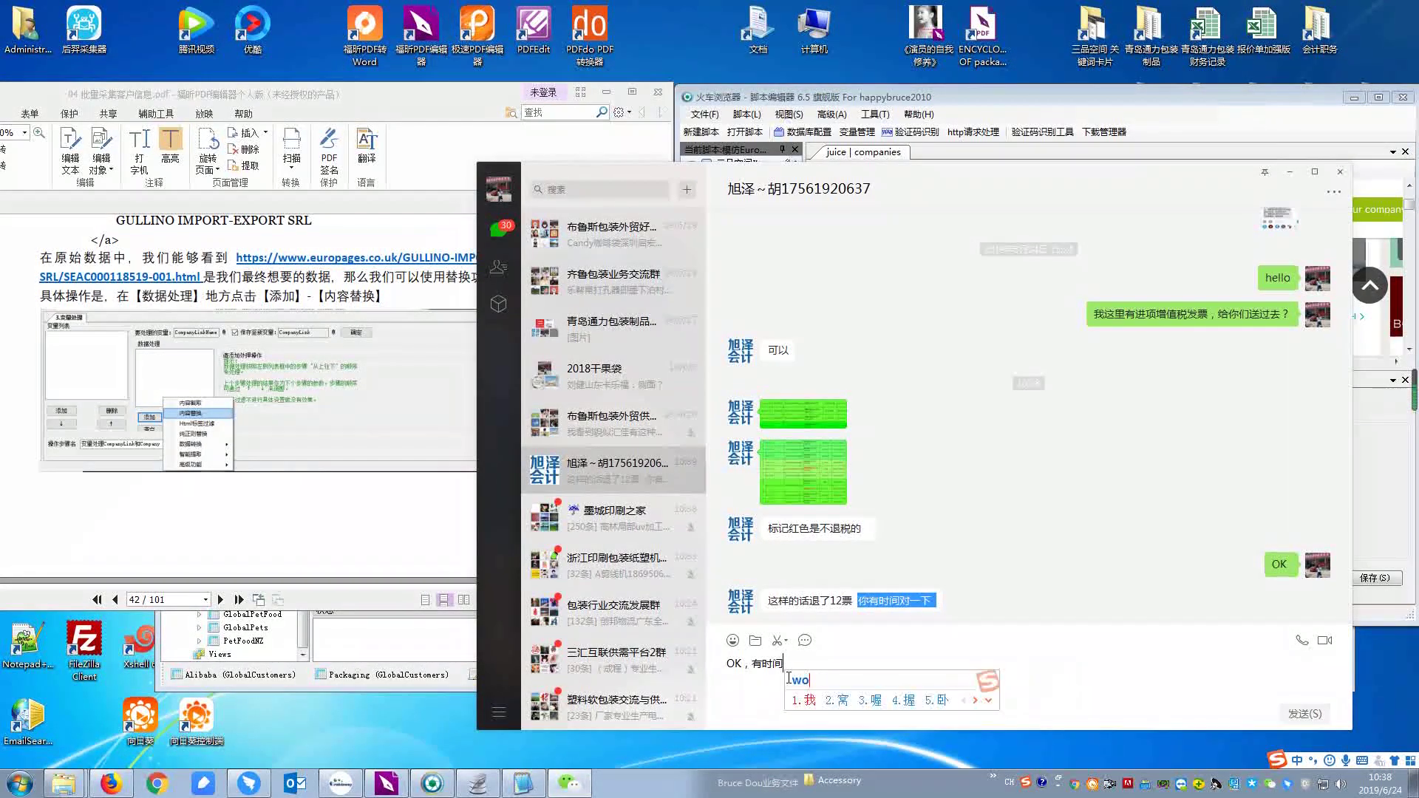
{"action": "key", "text": "space"}
{"action": "key", "text": "Return"}
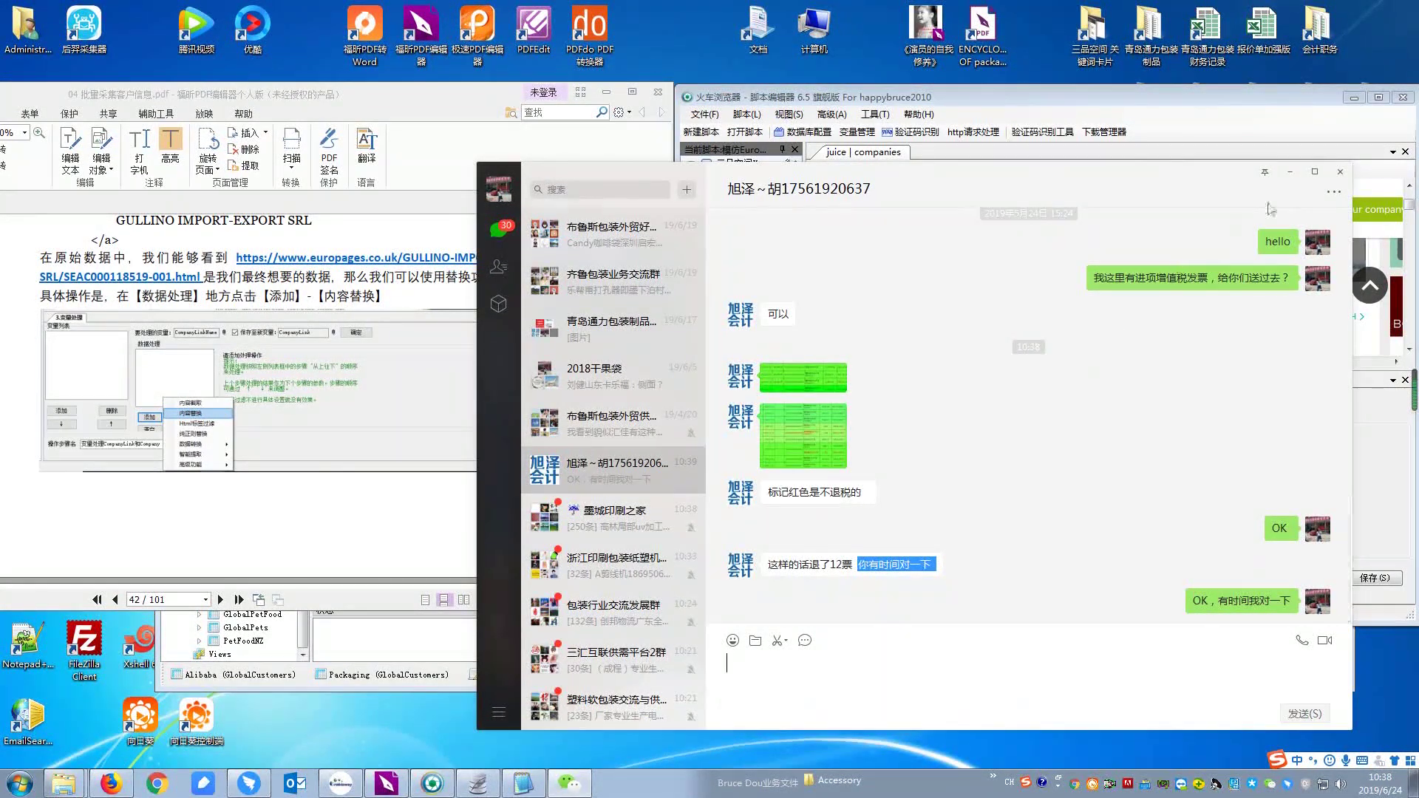
Send the accountant the message "我正在录视频，先忙了哈" and exit WeChat.
{"action": "left_click", "coordinate": [1292, 174]}
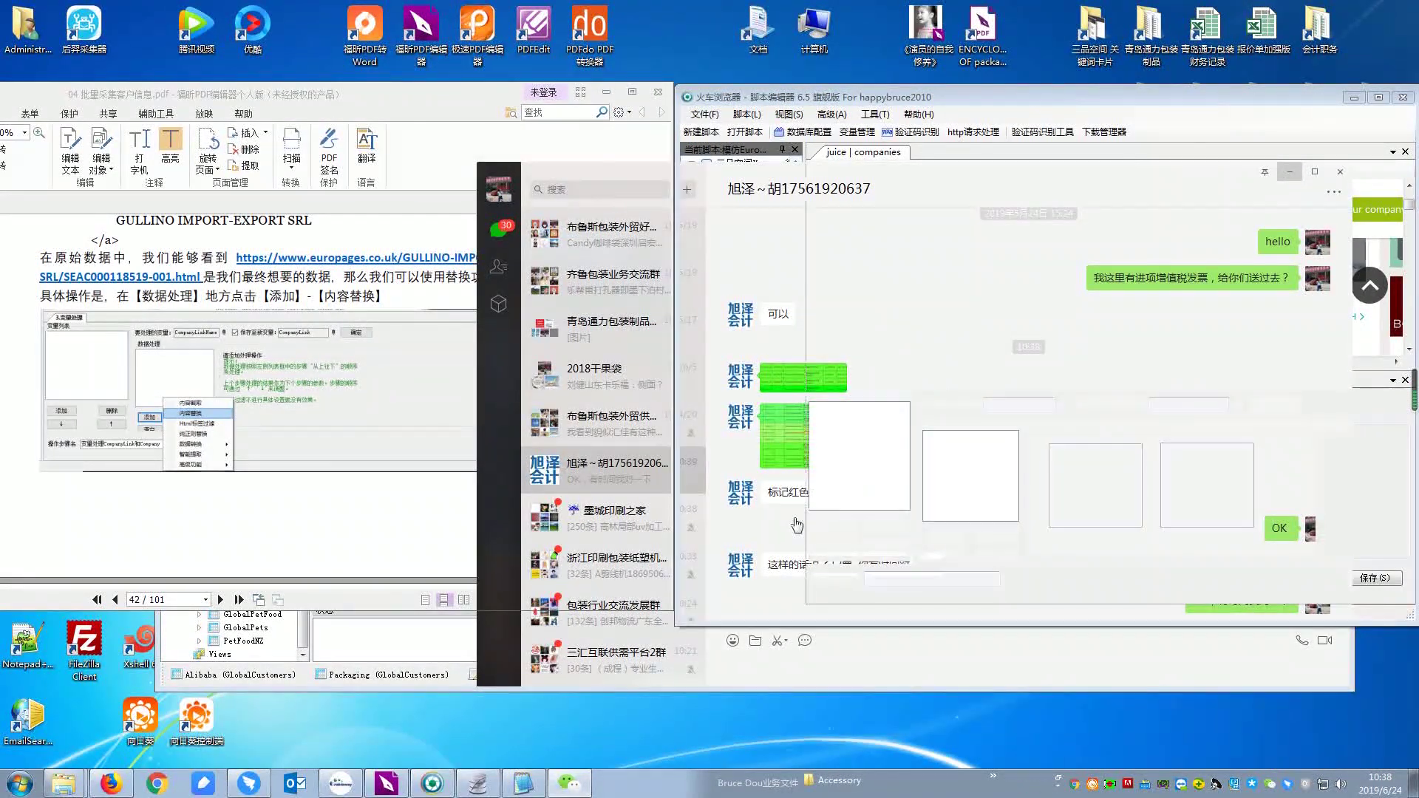
{"action": "left_click", "coordinate": [571, 783]}
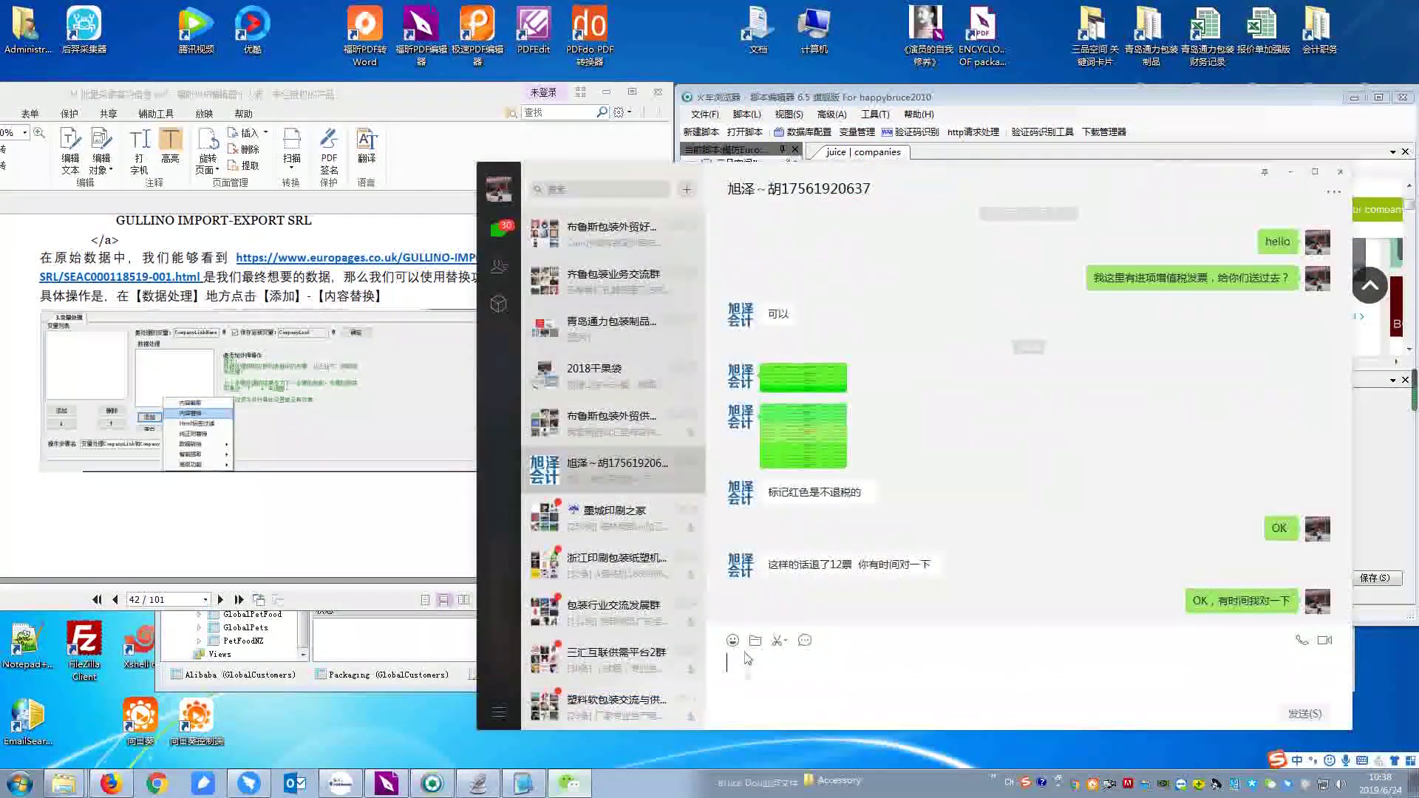
{"action": "type", "text": "我正在录"}
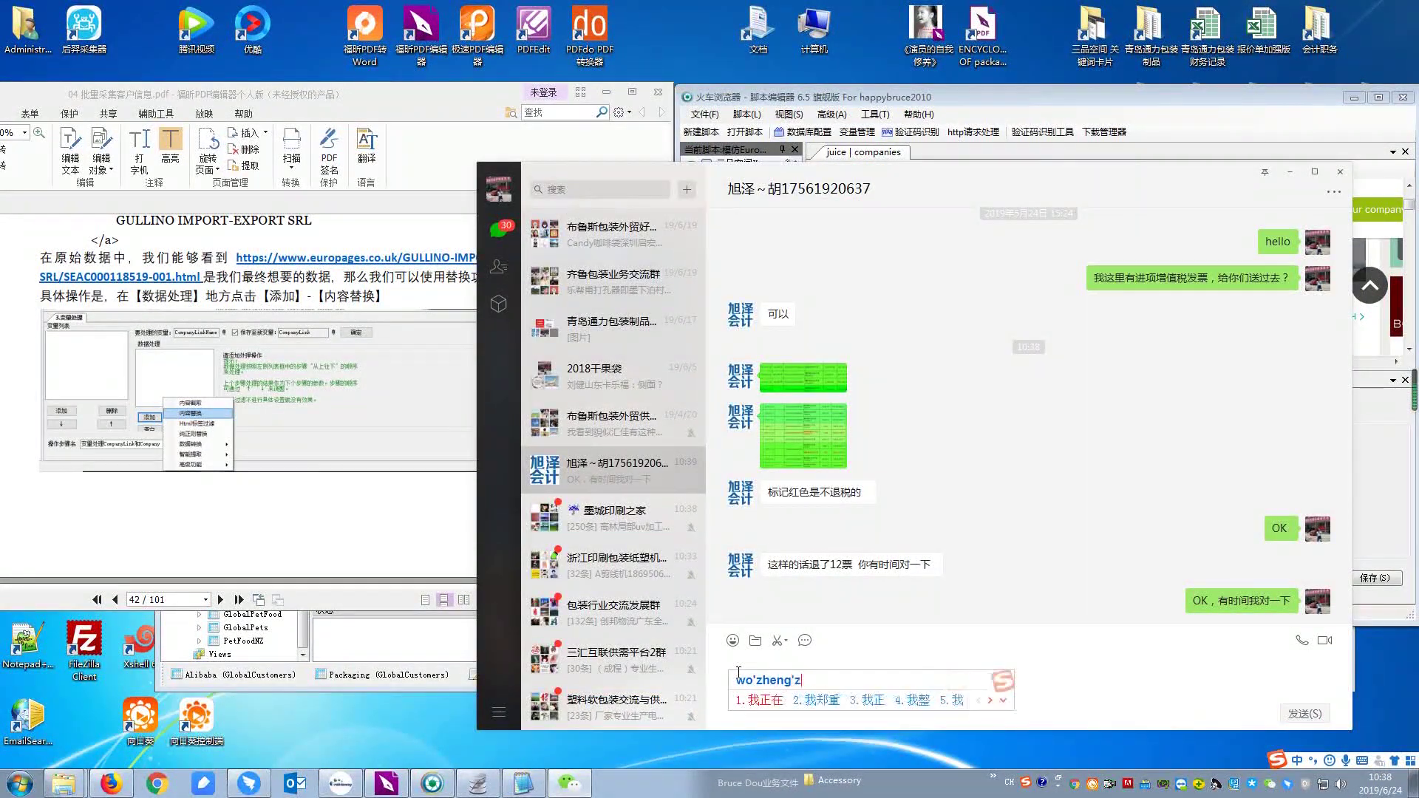
{"action": "type", "text": "shipin ,xianm"}
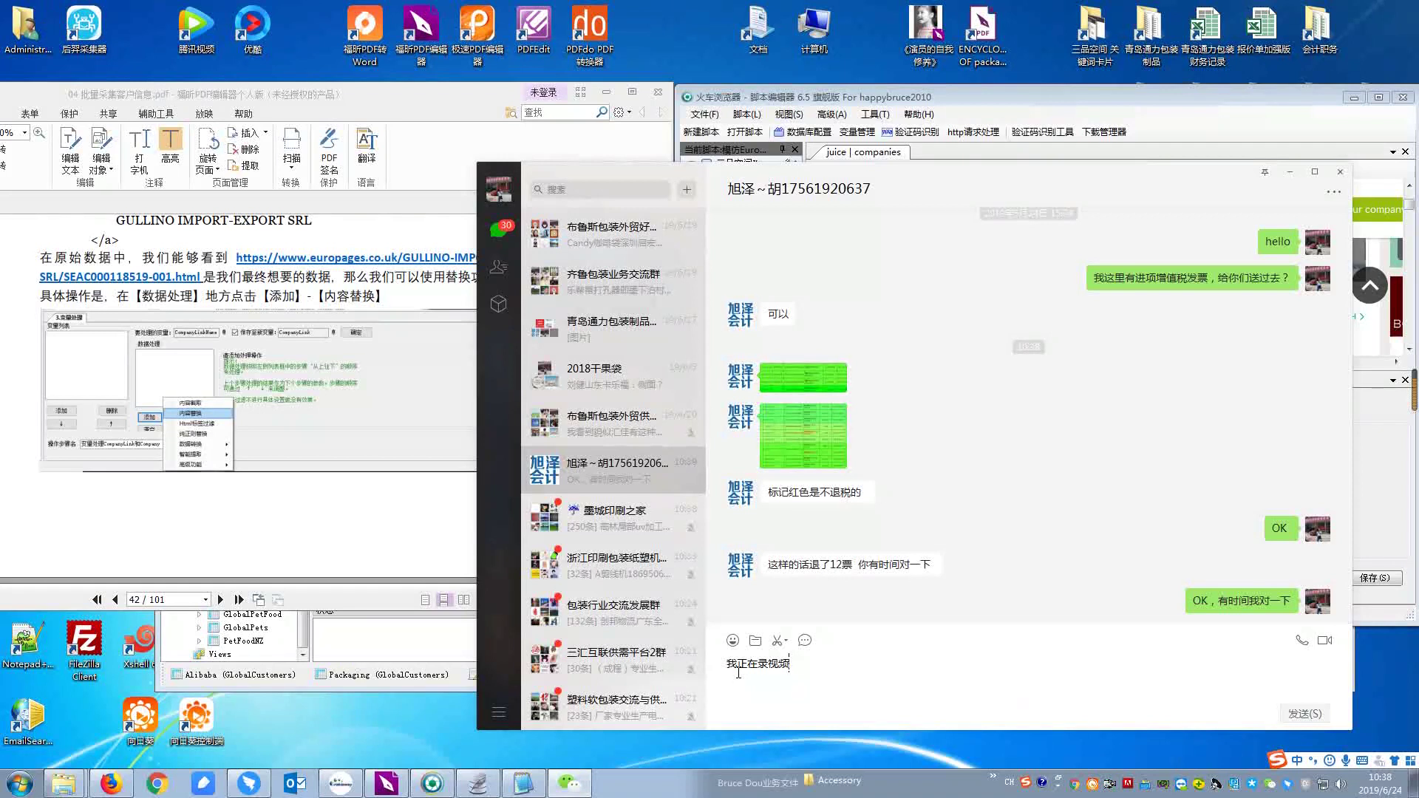
{"action": "type", "text": "angle ha"}
{"action": "key", "text": "Return"}
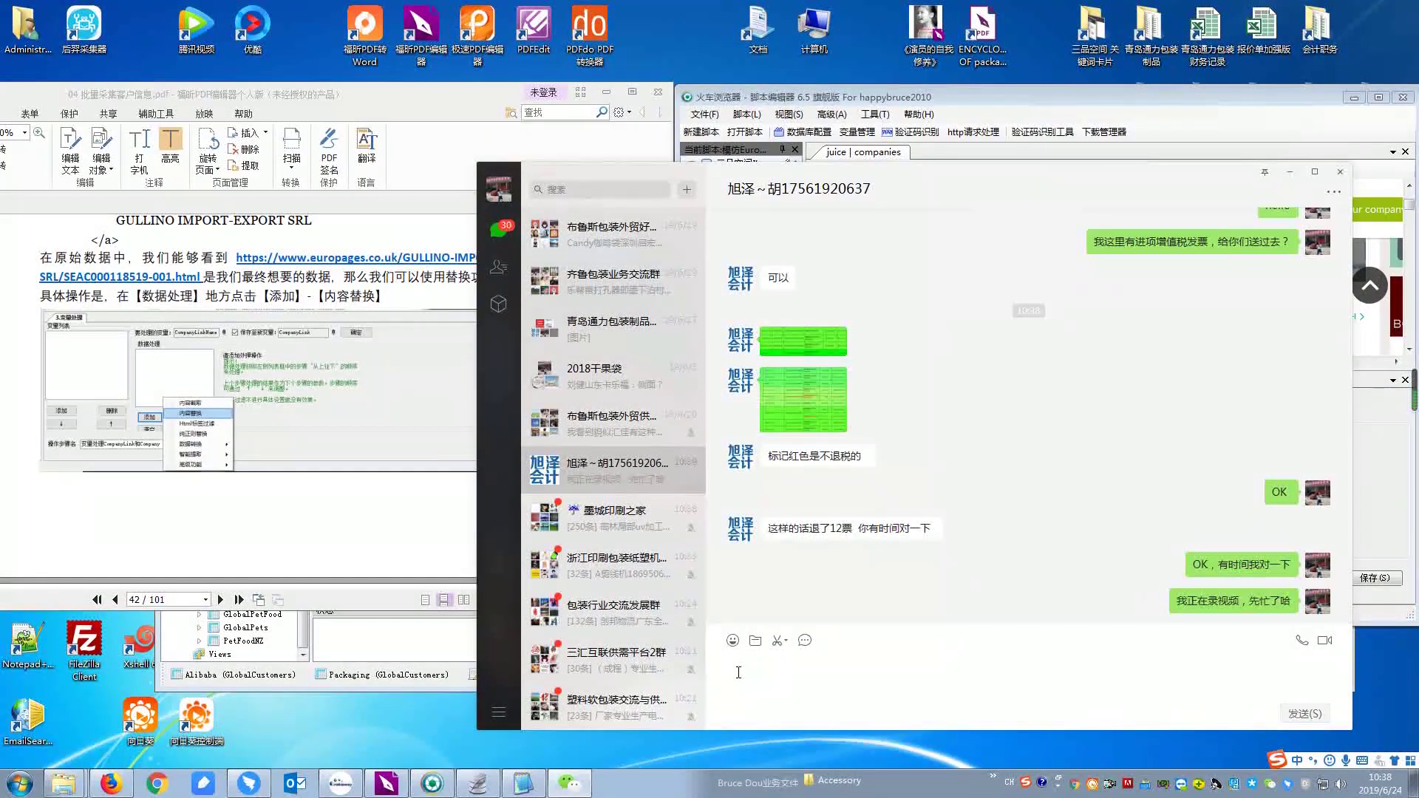
{"action": "right_click", "coordinate": [1269, 789]}
{"action": "left_click", "coordinate": [1295, 771]}
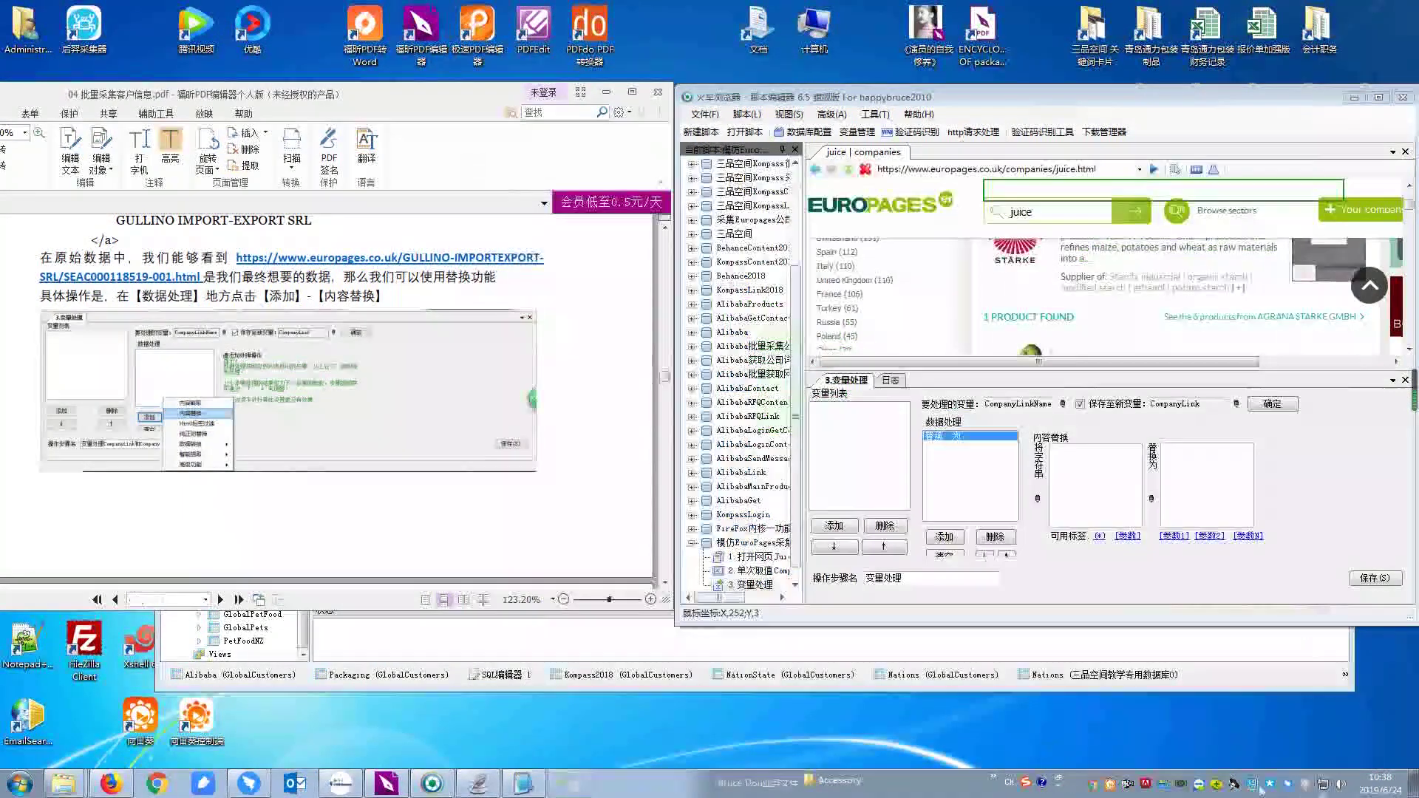
Lock the TIM account, keep TIM running by declining the exit, and minimize its lock window.
{"action": "right_click", "coordinate": [1260, 788]}
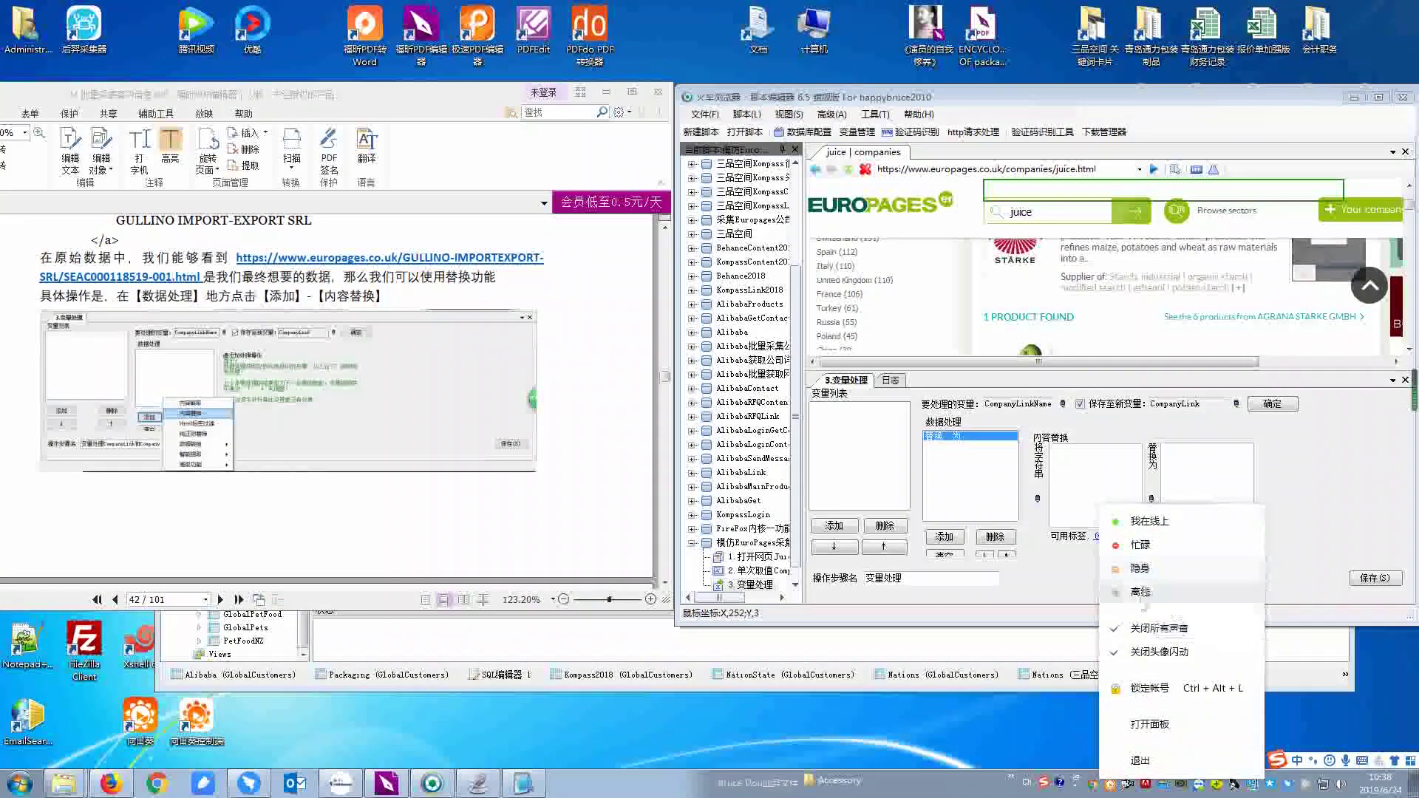
{"action": "left_click", "coordinate": [1149, 689]}
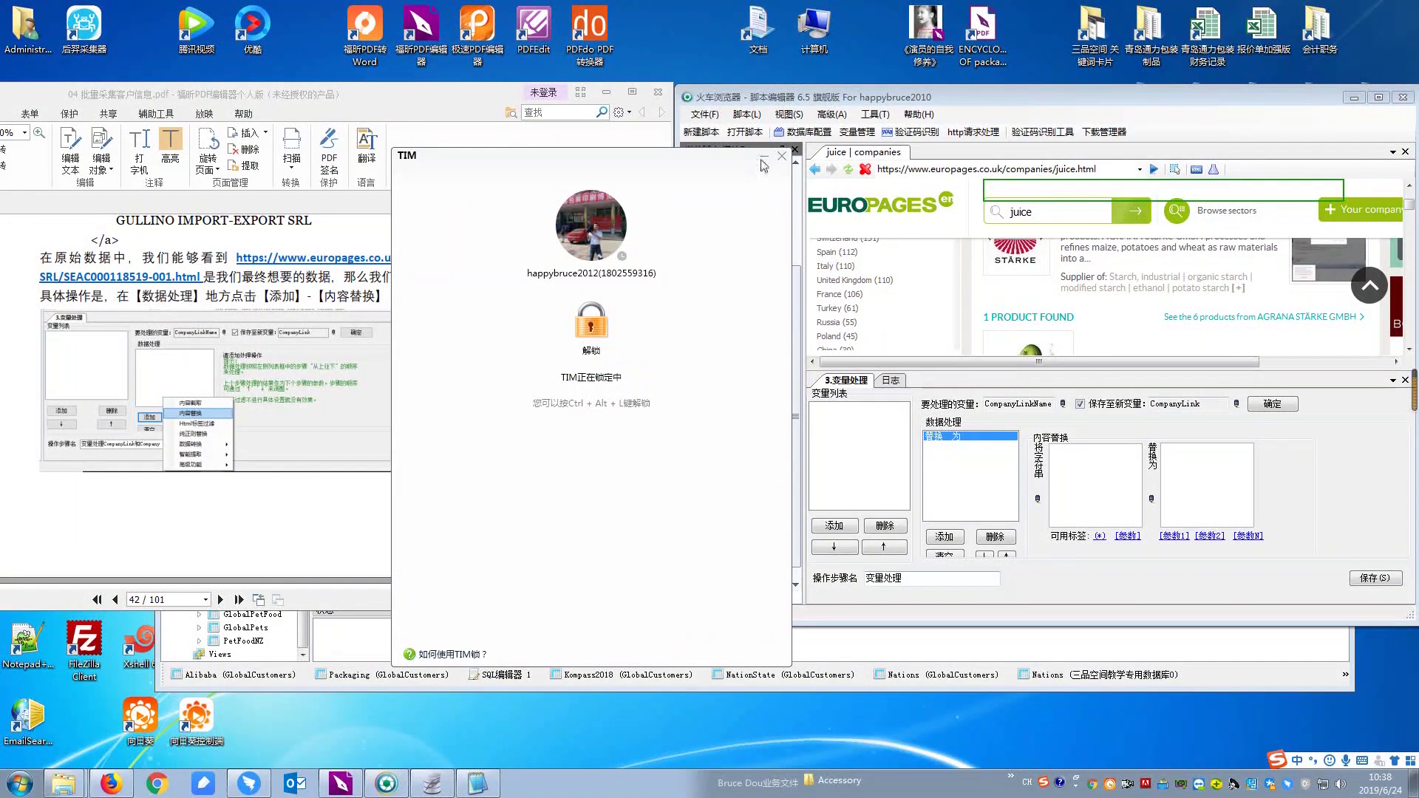
{"action": "left_click", "coordinate": [781, 156]}
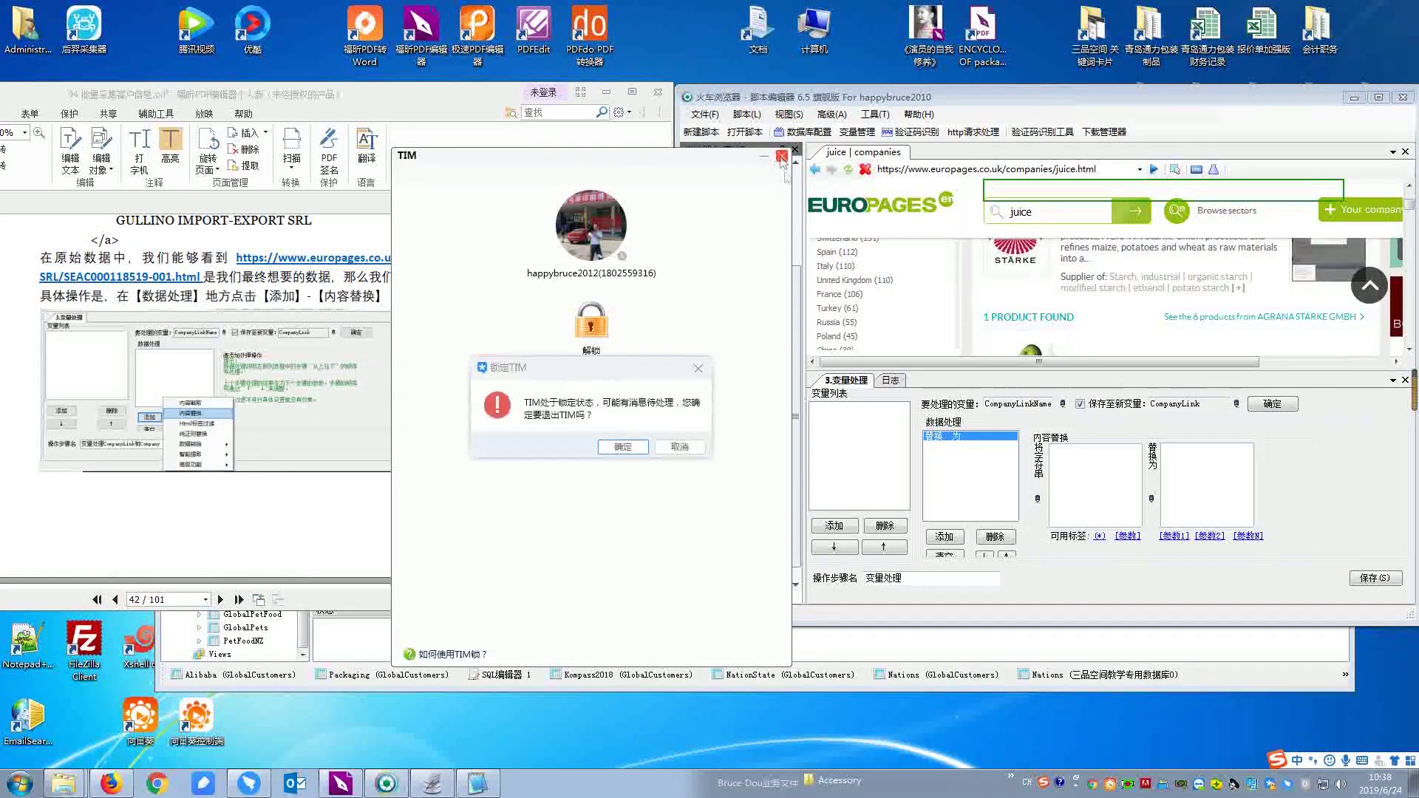
{"action": "left_click", "coordinate": [659, 449]}
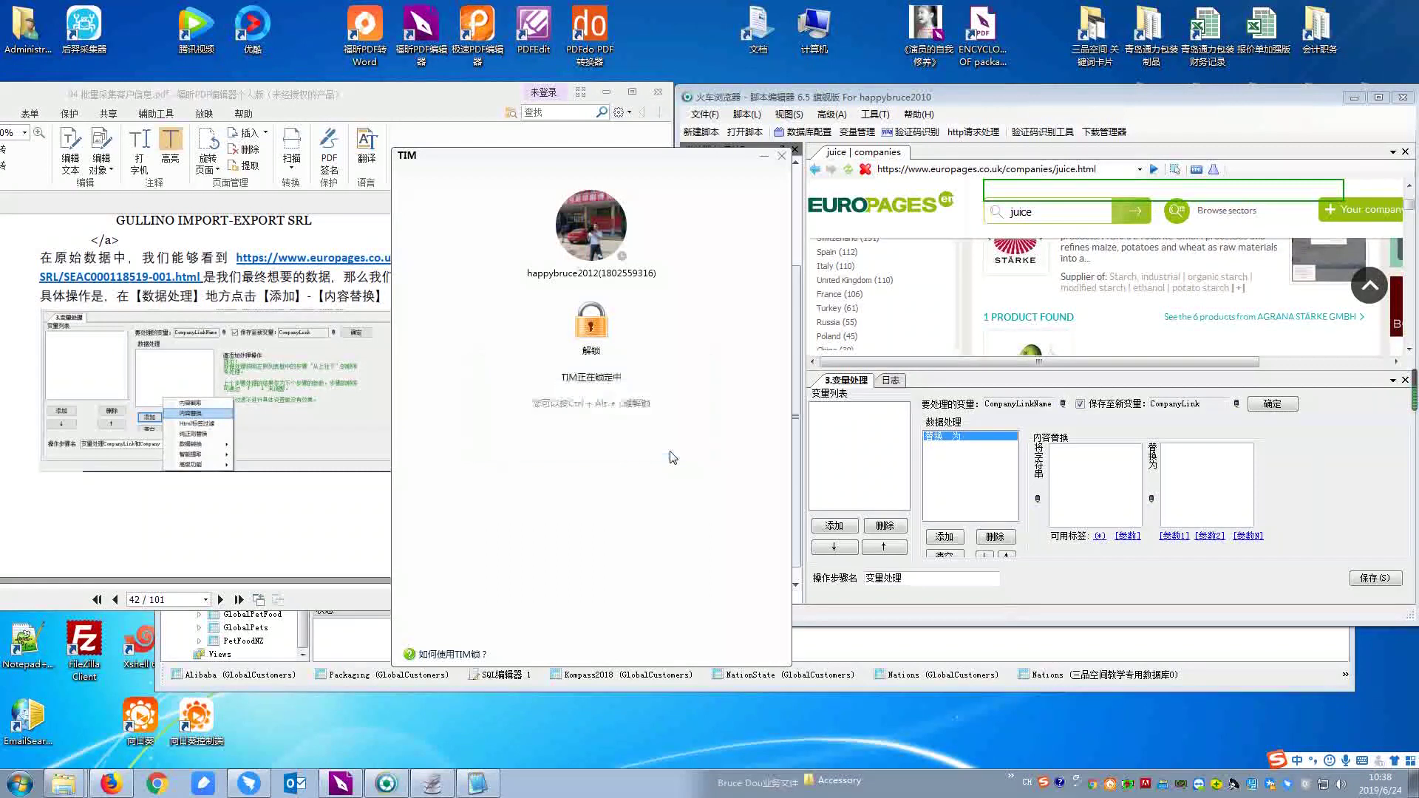
{"action": "left_click", "coordinate": [763, 160]}
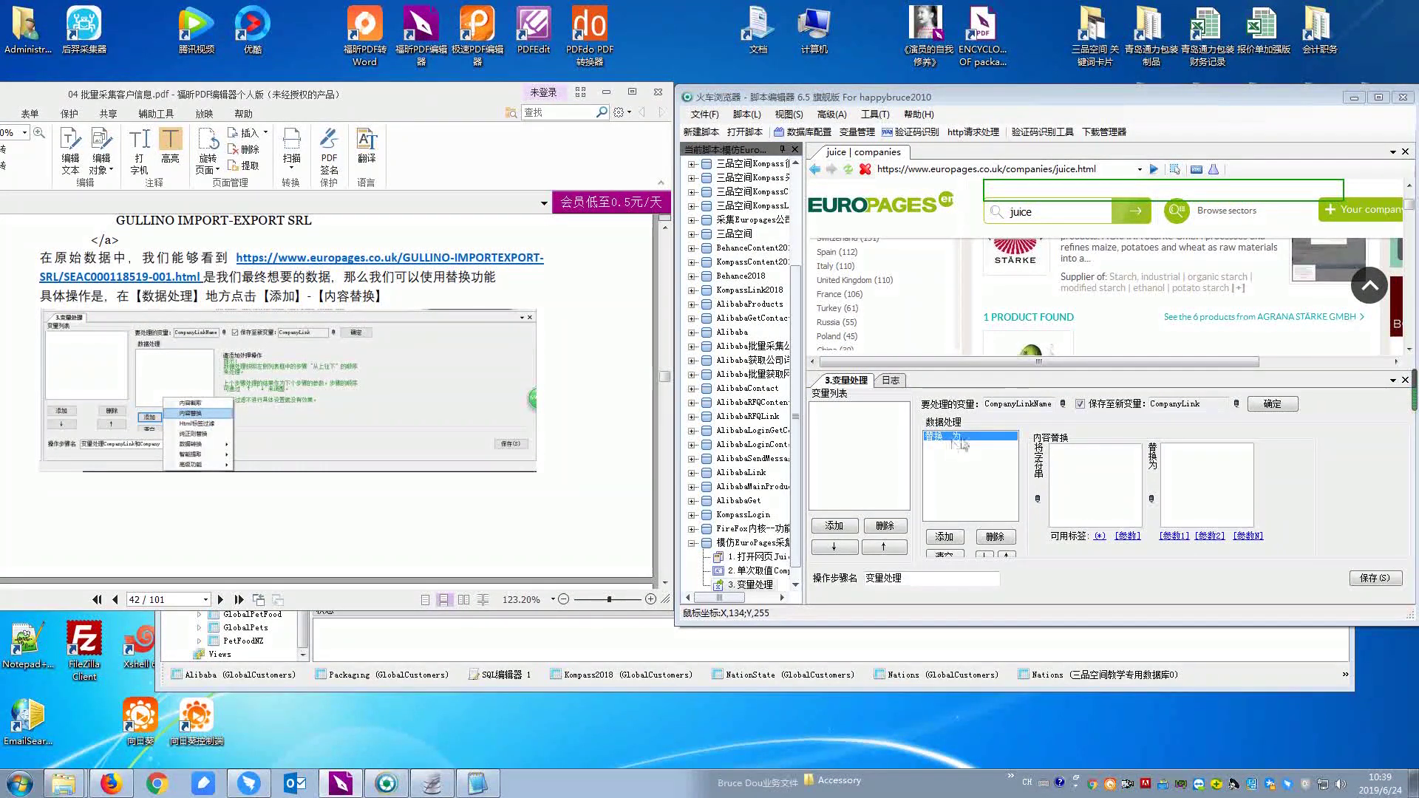
Read guide pages 42 and 43 on configuring the 内容替换 operation, including its search pattern and replacement.
{"action": "left_click", "coordinate": [1074, 102]}
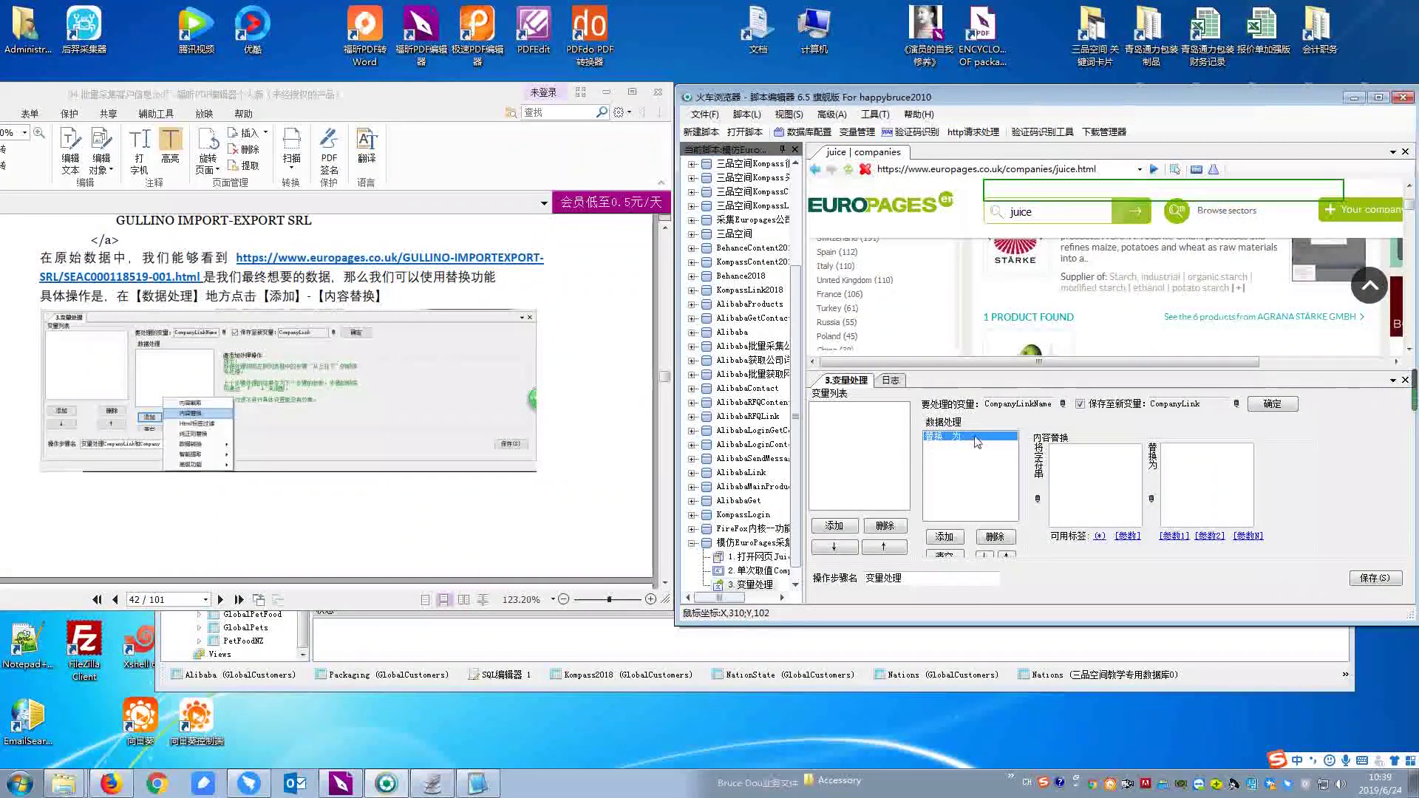
{"action": "left_click_drag", "start_coordinate": [324, 296], "coordinate": [385, 296]}
{"action": "scroll", "coordinate": [386, 297], "scroll_direction": "down", "scroll_amount": 10}
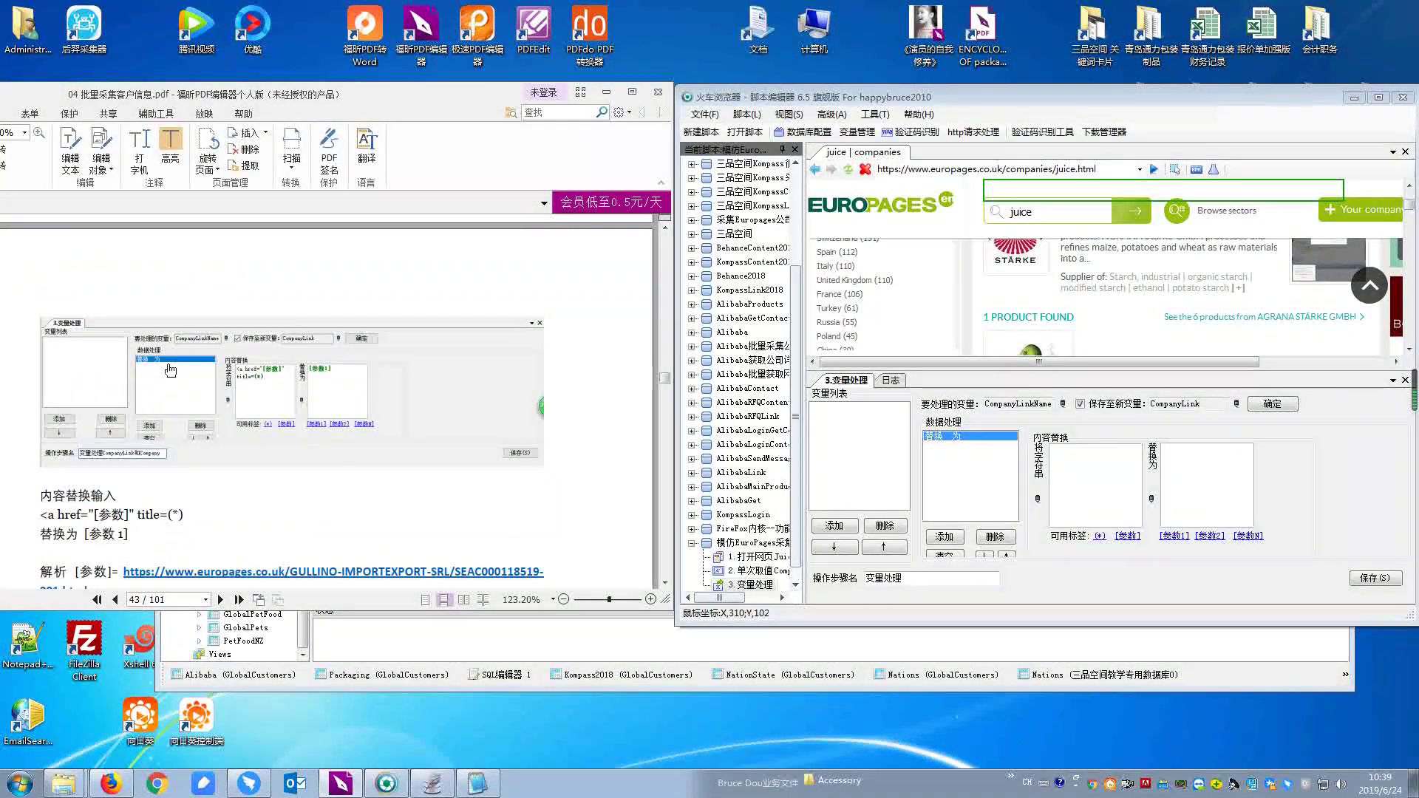
{"action": "scroll", "coordinate": [170, 369], "scroll_direction": "down", "scroll_amount": 1}
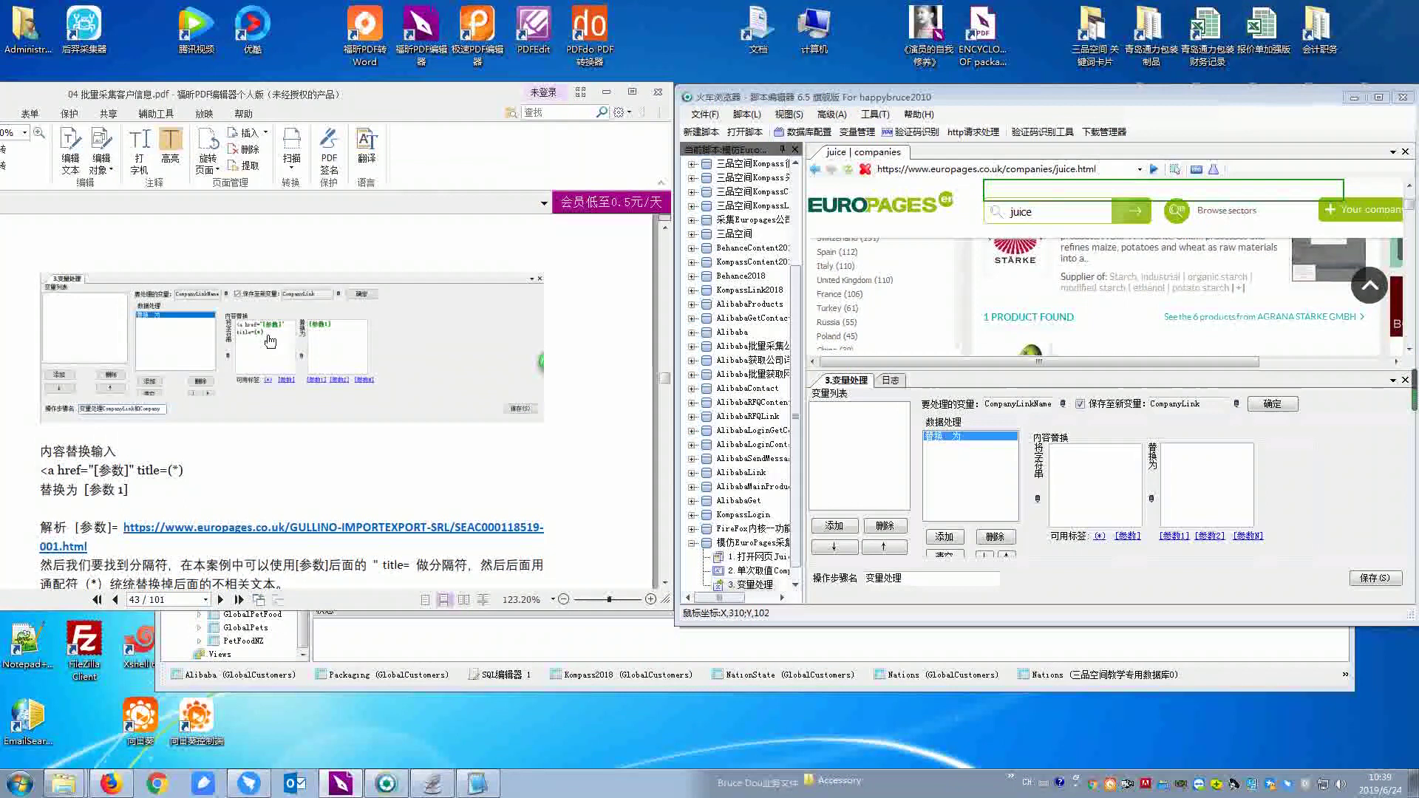
{"action": "scroll", "coordinate": [133, 444], "scroll_direction": "down", "scroll_amount": 2}
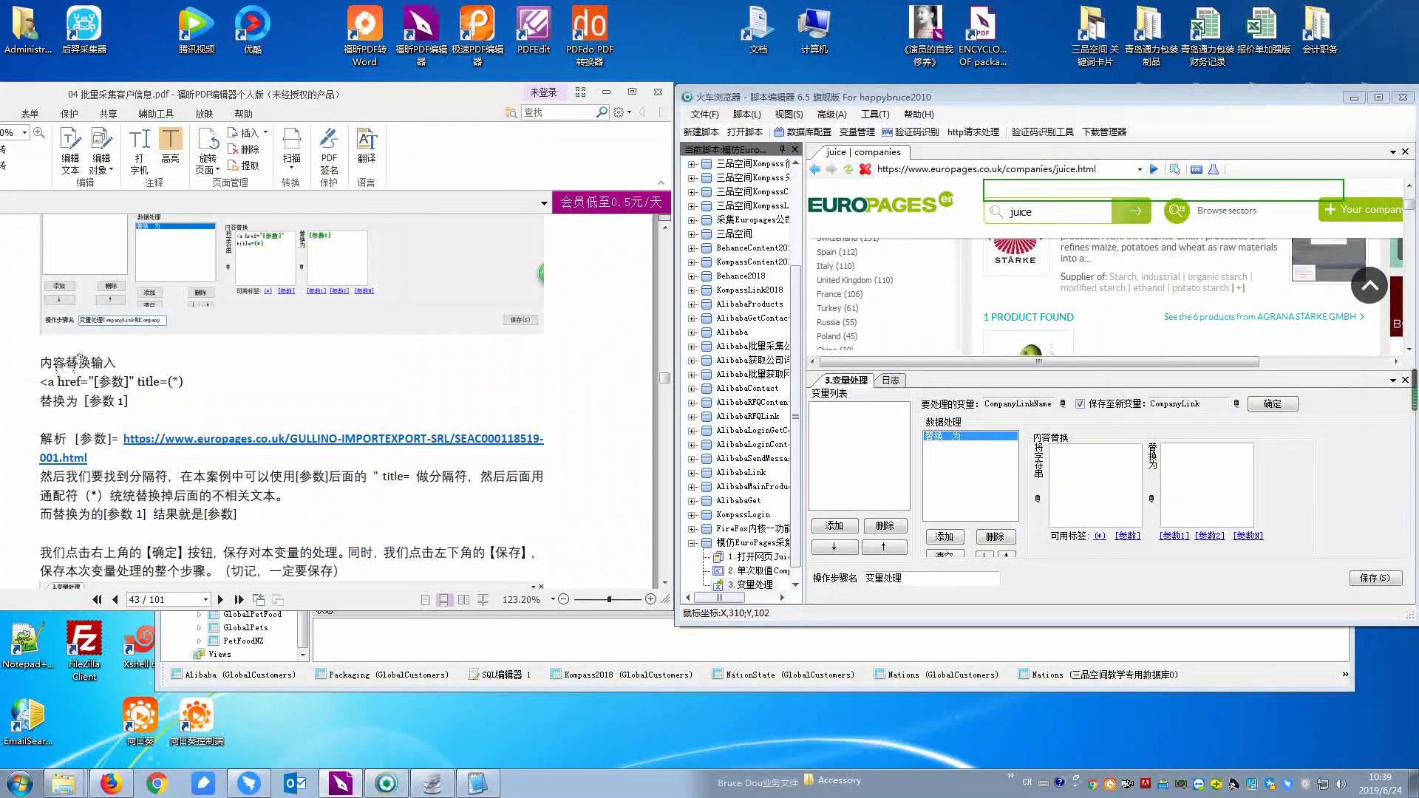
{"action": "scroll", "coordinate": [74, 362], "scroll_direction": "up", "scroll_amount": 2}
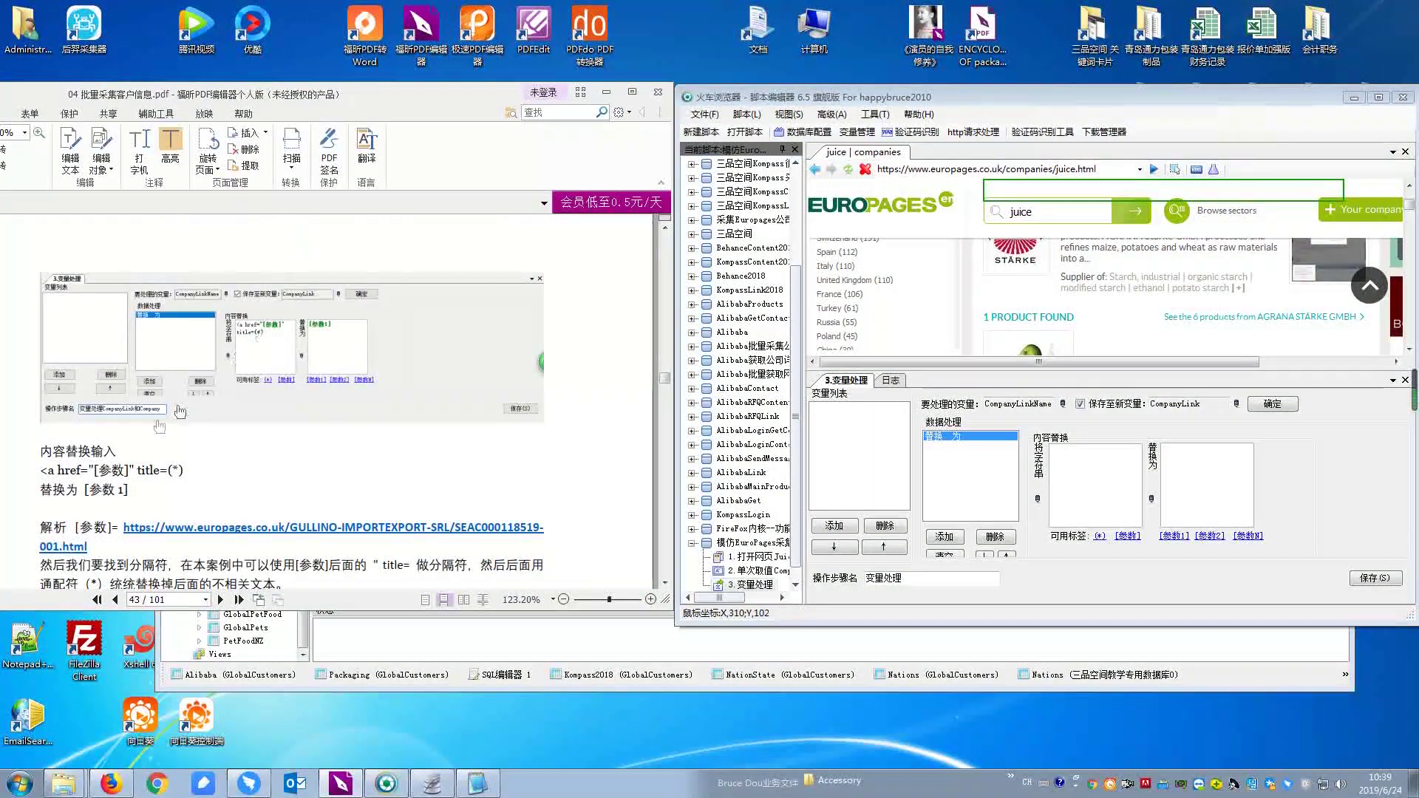
{"action": "scroll", "coordinate": [221, 435], "scroll_direction": "up", "scroll_amount": 6}
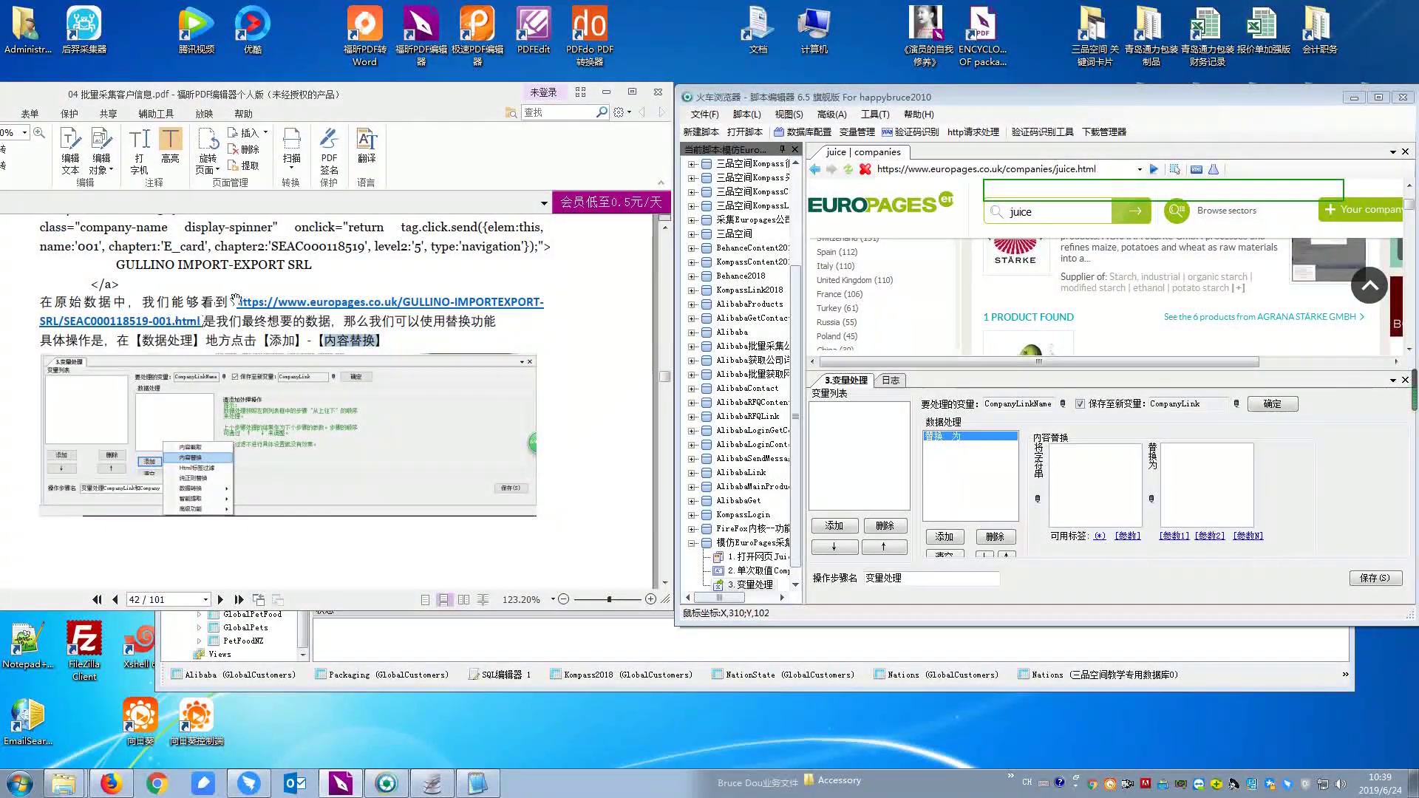
{"action": "scroll", "coordinate": [236, 300], "scroll_direction": "up", "scroll_amount": 4}
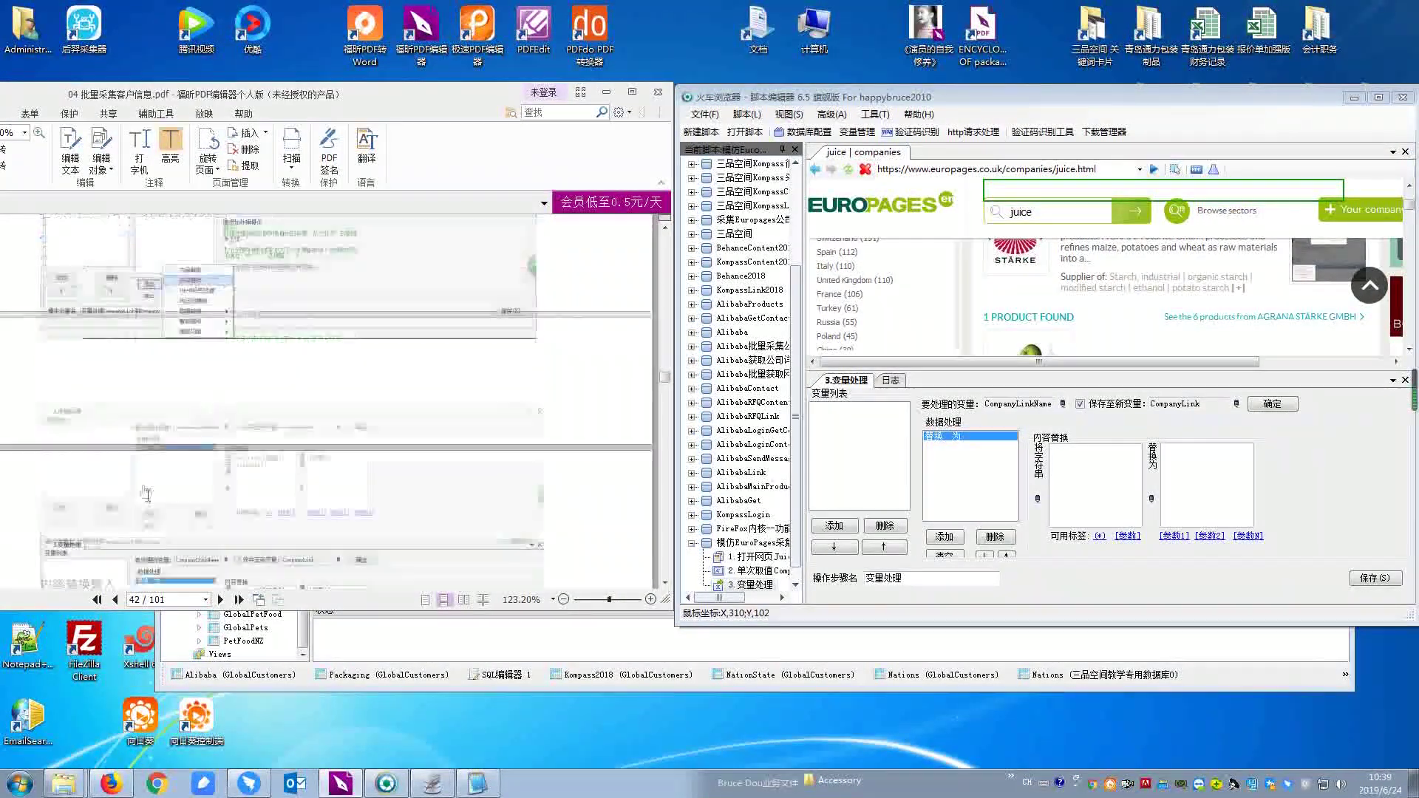
Set the 内容替换 search string to 等线 <a href="[参数]" title=(*) and its replacement to [参数1], and confirm the CompanyLink variable.
{"action": "scroll", "coordinate": [146, 494], "scroll_direction": "down", "scroll_amount": 3}
{"action": "left_click_drag", "start_coordinate": [41, 470], "coordinate": [183, 474]}
{"action": "left_click", "coordinate": [1067, 460]}
{"action": "type", "text": "等线 <a href=\"[参数]\" title=(*)"}
{"action": "left_click", "coordinate": [1206, 464]}
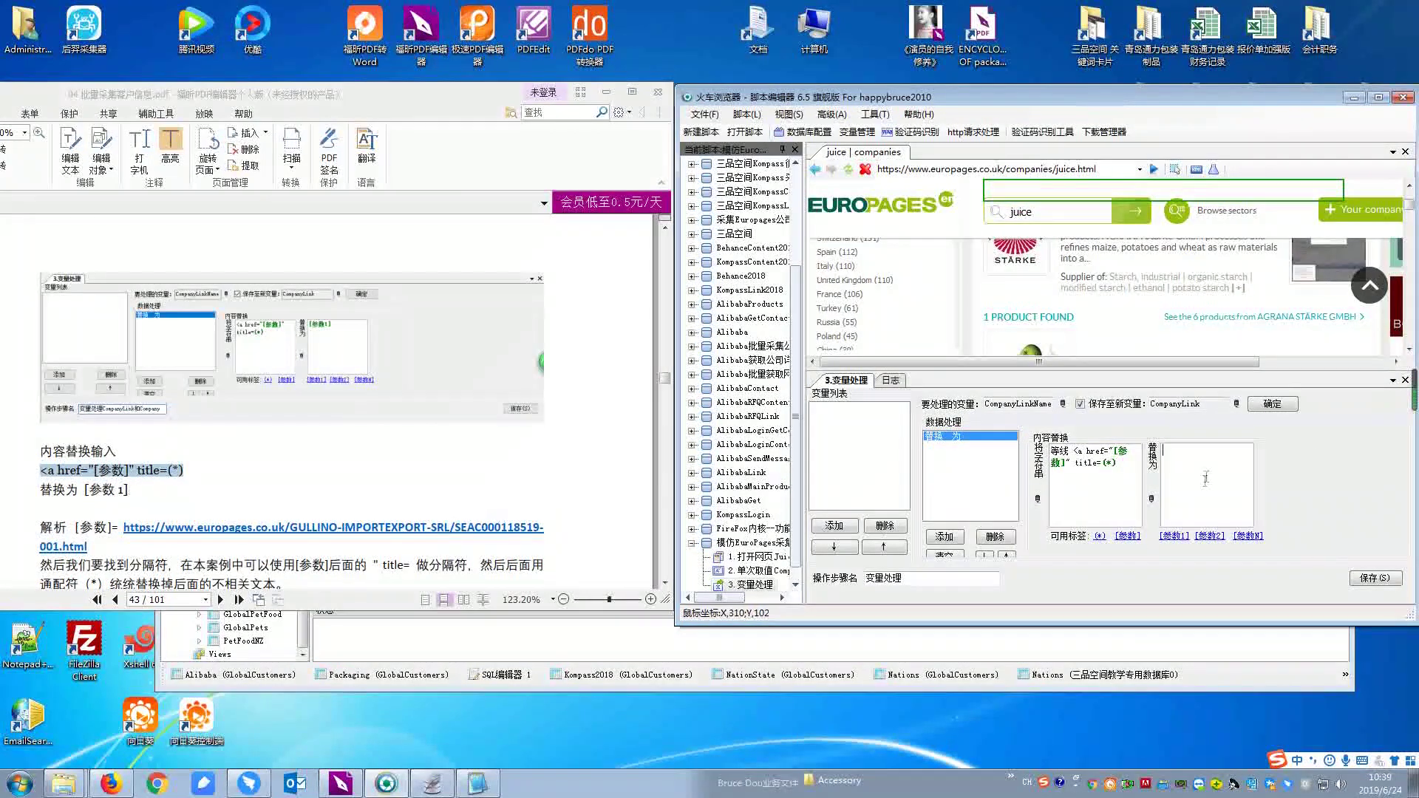
{"action": "left_click", "coordinate": [1114, 475]}
{"action": "left_click", "coordinate": [1176, 535]}
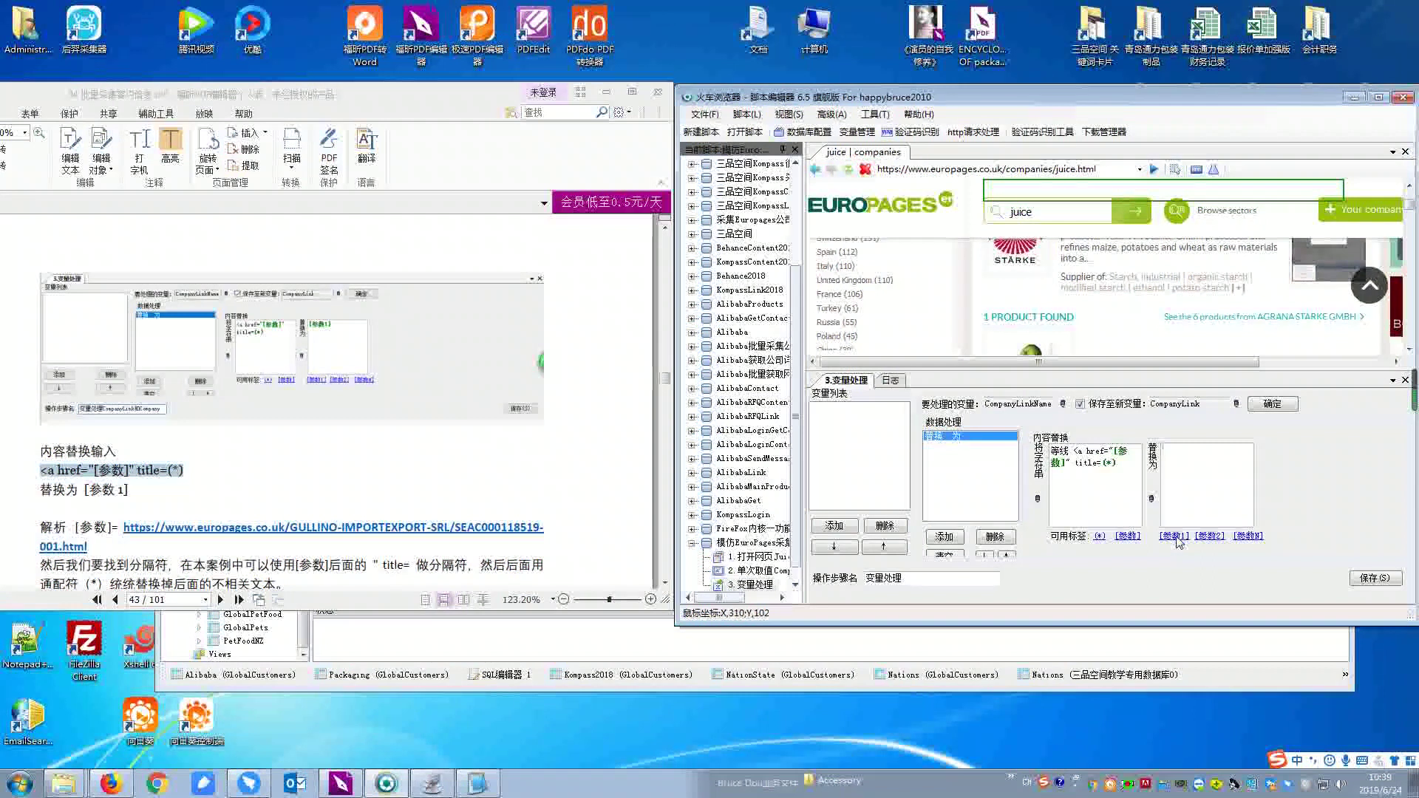
{"action": "left_click", "coordinate": [1264, 409]}
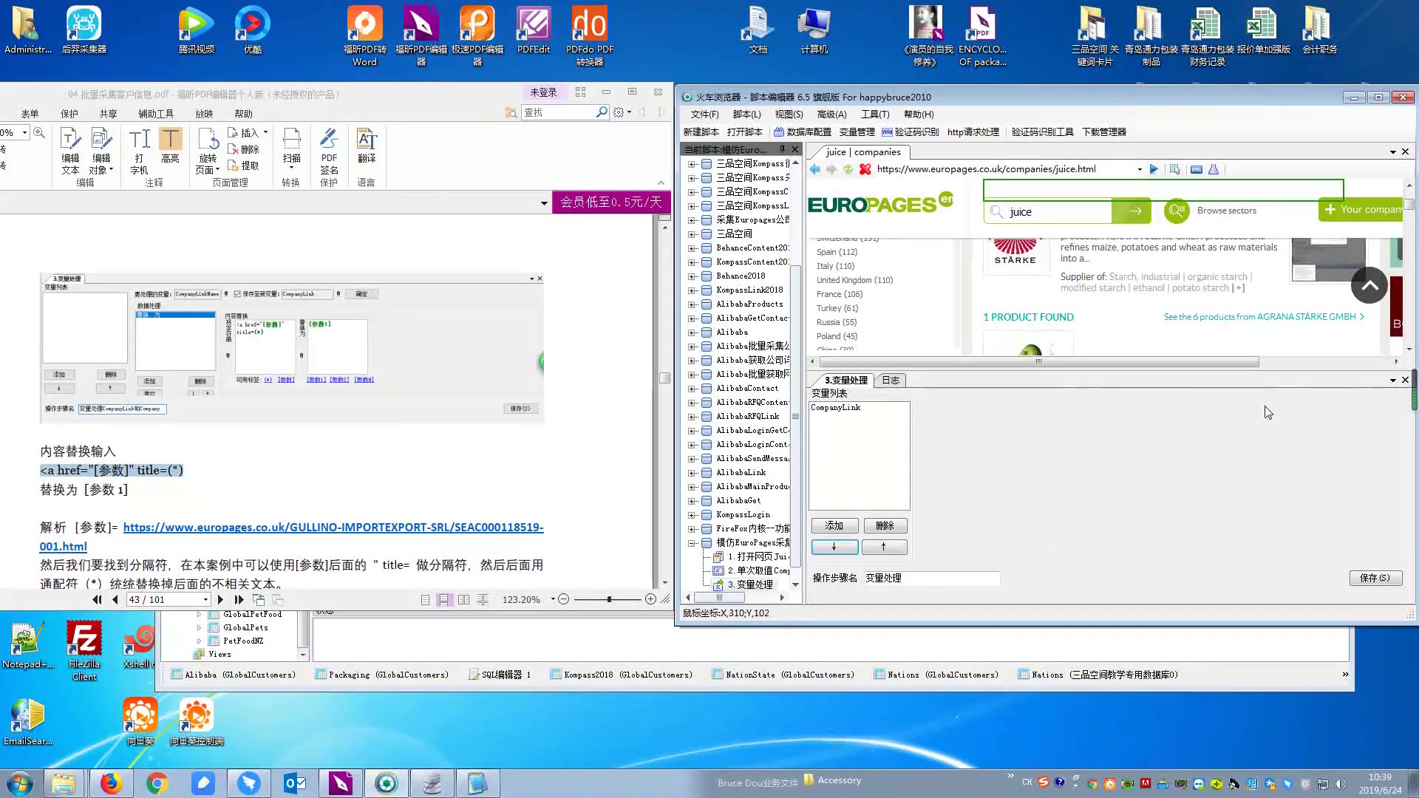
{"action": "left_click", "coordinate": [856, 416]}
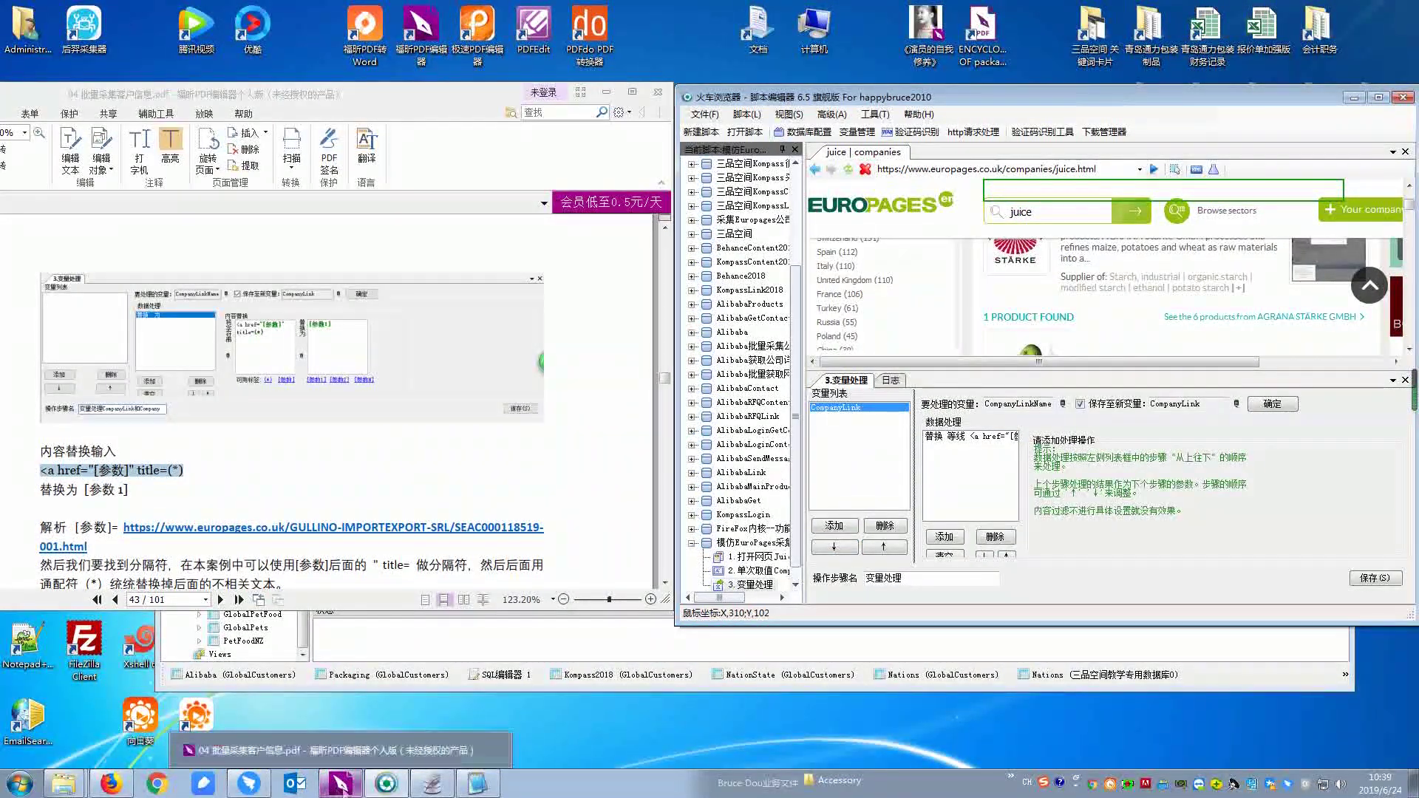
Switch to the Notepad2 HTML file, add three blank lines below the AGRANA STÄRKE GMBH entry and reposition the window beside the guide.
{"action": "left_click", "coordinate": [479, 790]}
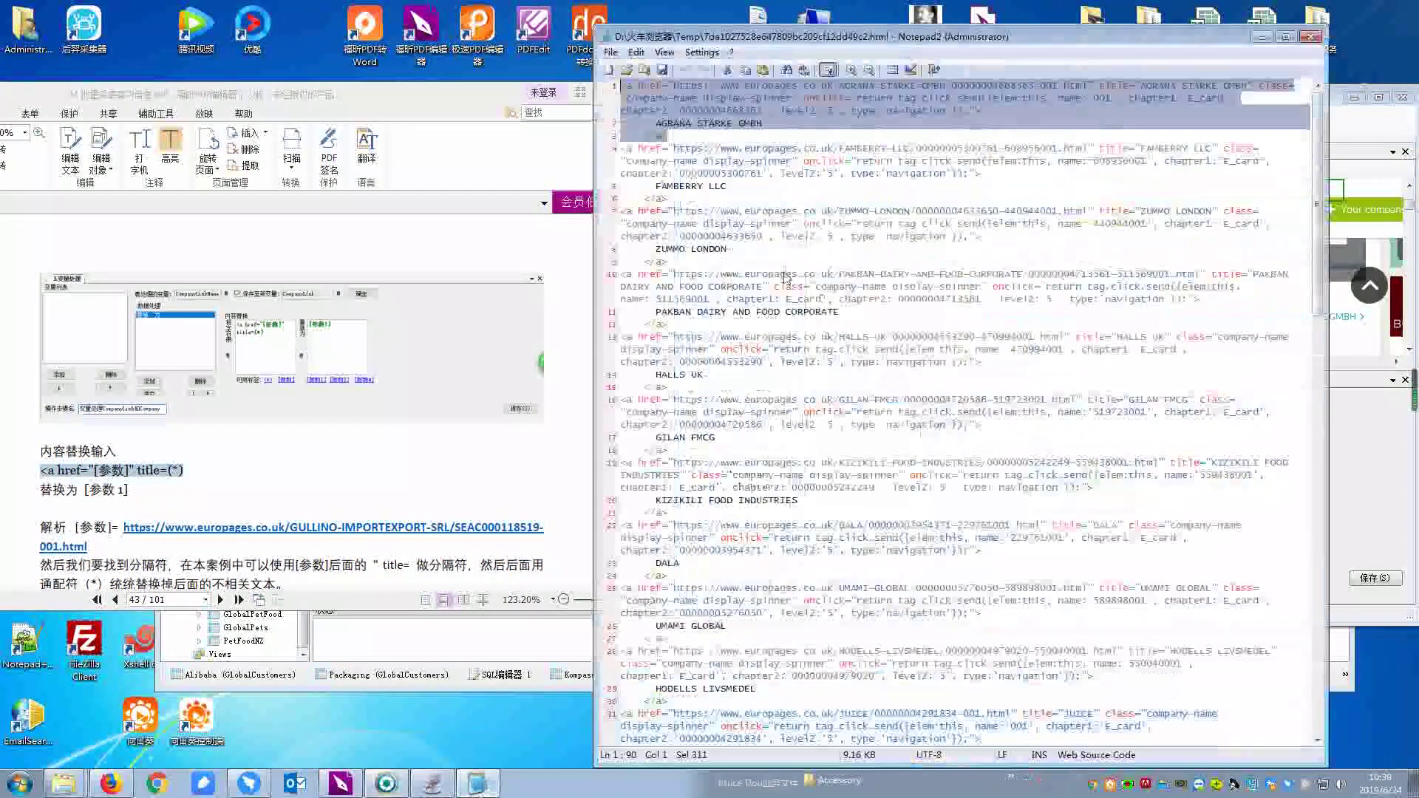
{"action": "left_click", "coordinate": [684, 136]}
{"action": "left_click", "coordinate": [680, 137]}
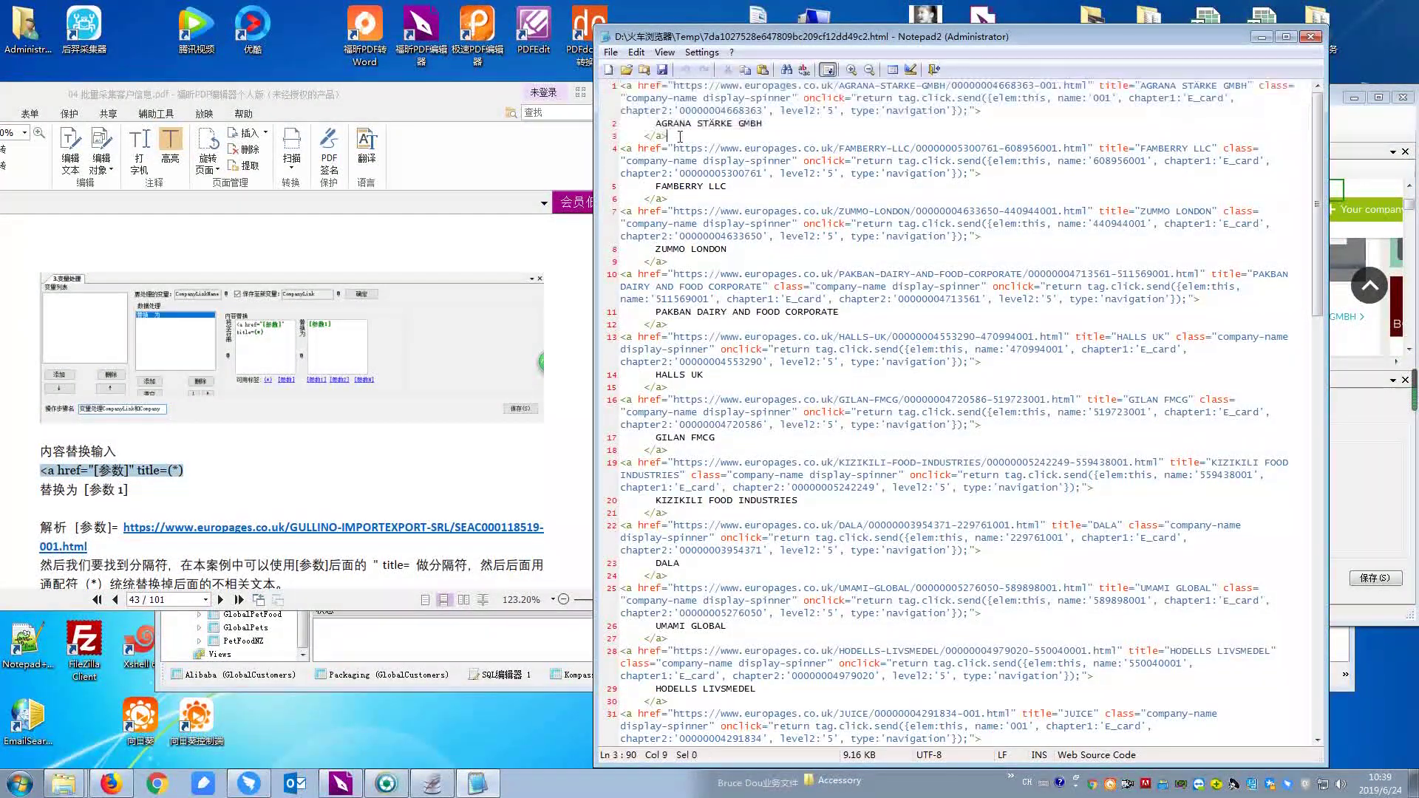
{"action": "key", "text": "Return"}
{"action": "key", "text": "Return"}
{"action": "key", "text": "Return"}
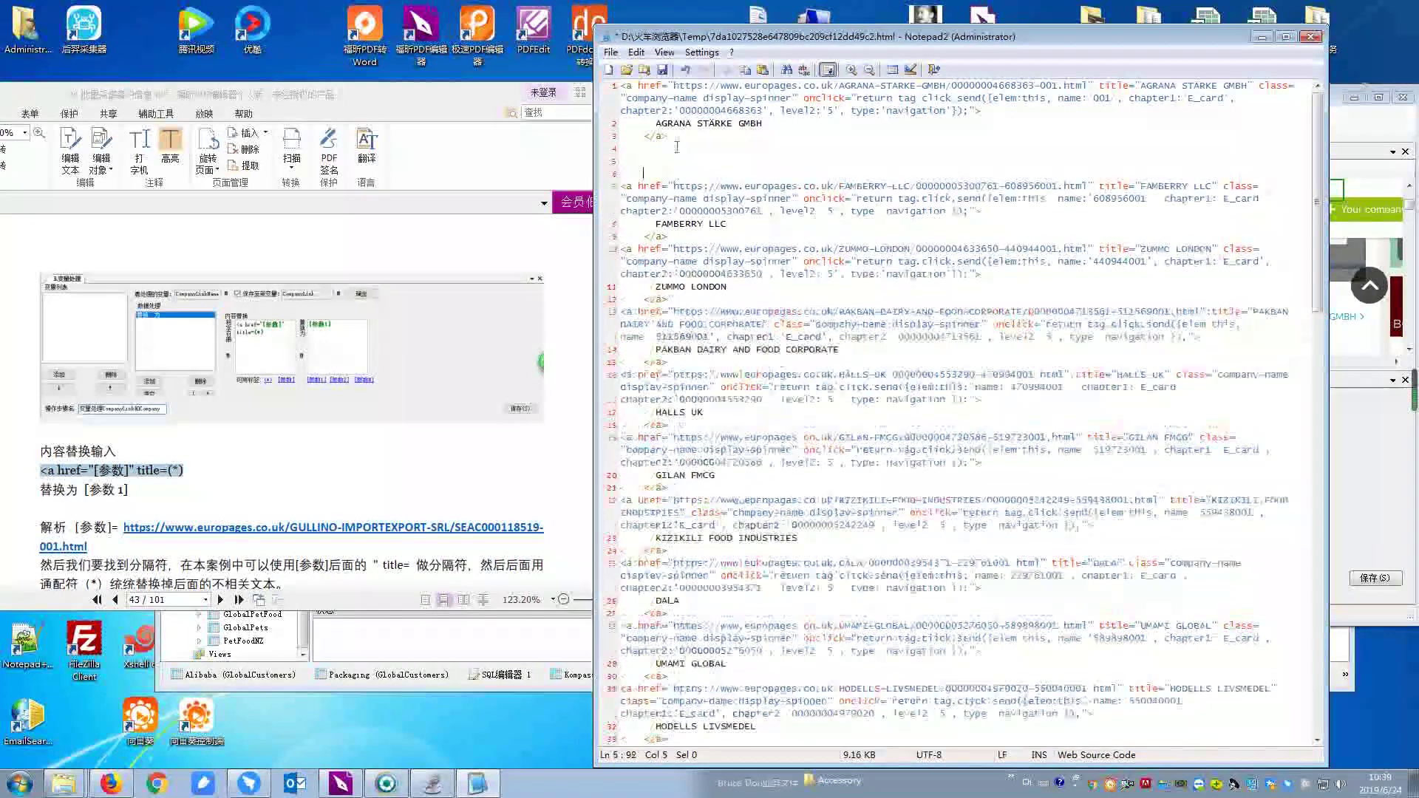
{"action": "left_click", "coordinate": [70, 470]}
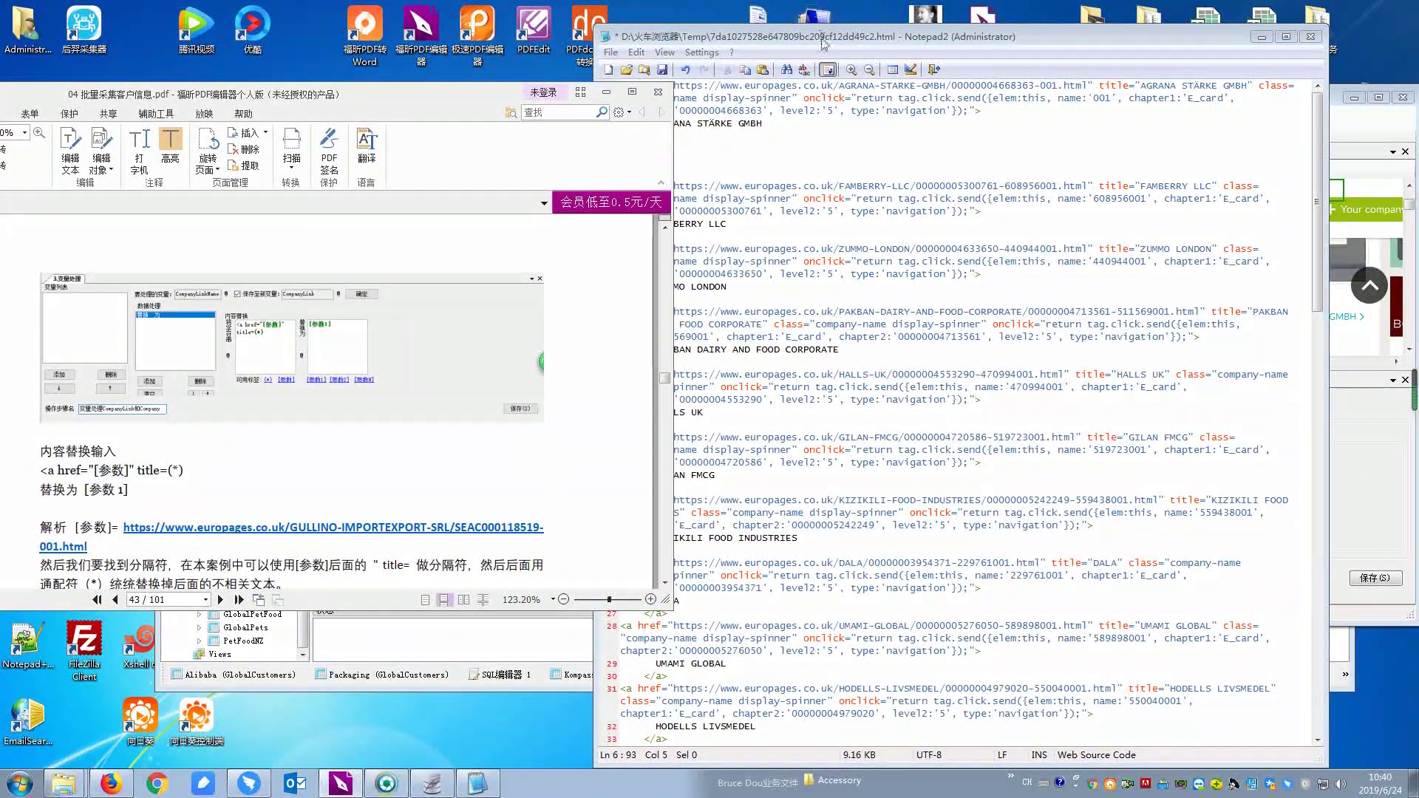
{"action": "left_click_drag", "start_coordinate": [826, 36], "coordinate": [879, 67]}
Examine the first entry's link URL and copy the guide's pattern <a href="[参数]" title=(*) into the blank lines below that entry.
{"action": "left_click_drag", "start_coordinate": [729, 117], "coordinate": [1143, 116]}
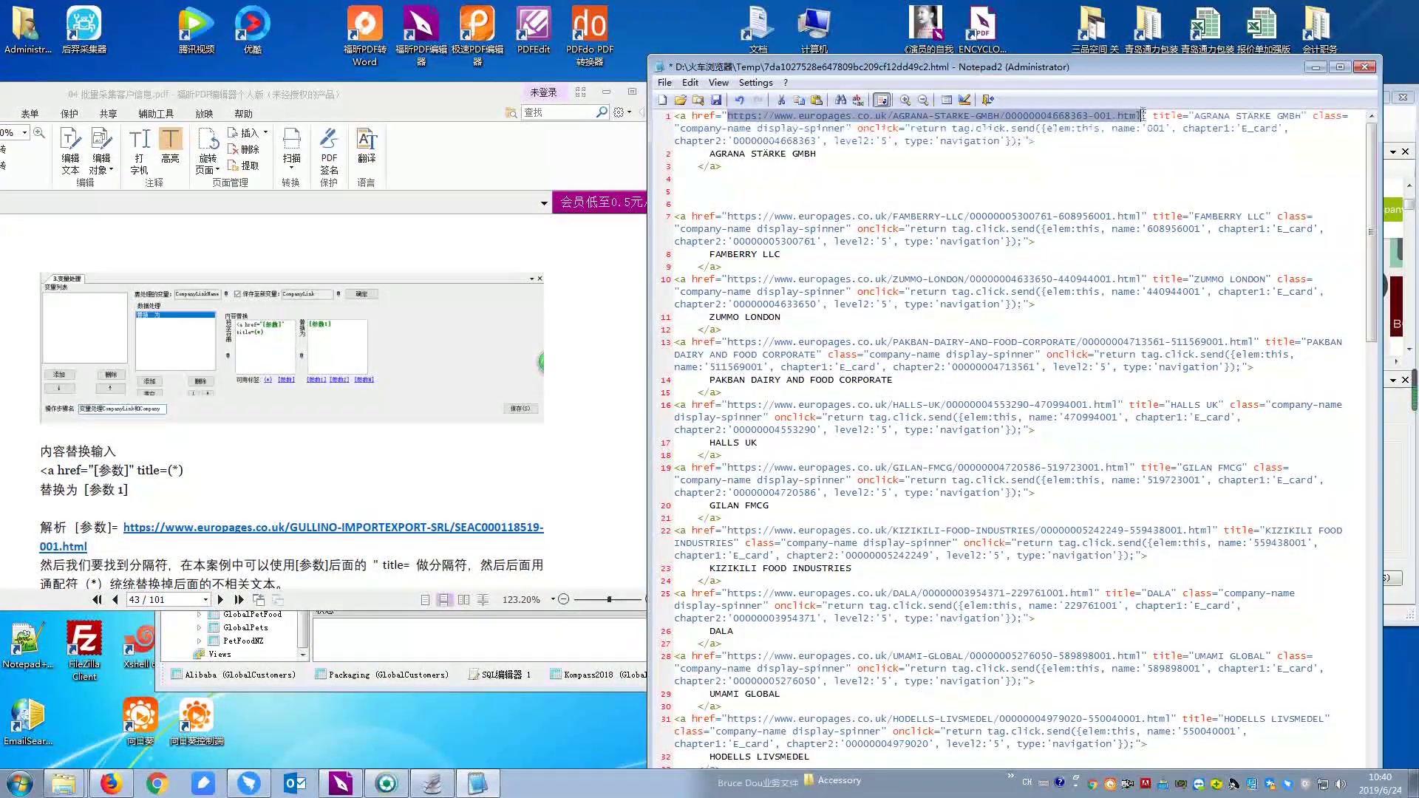
{"action": "left_click", "coordinate": [698, 180]}
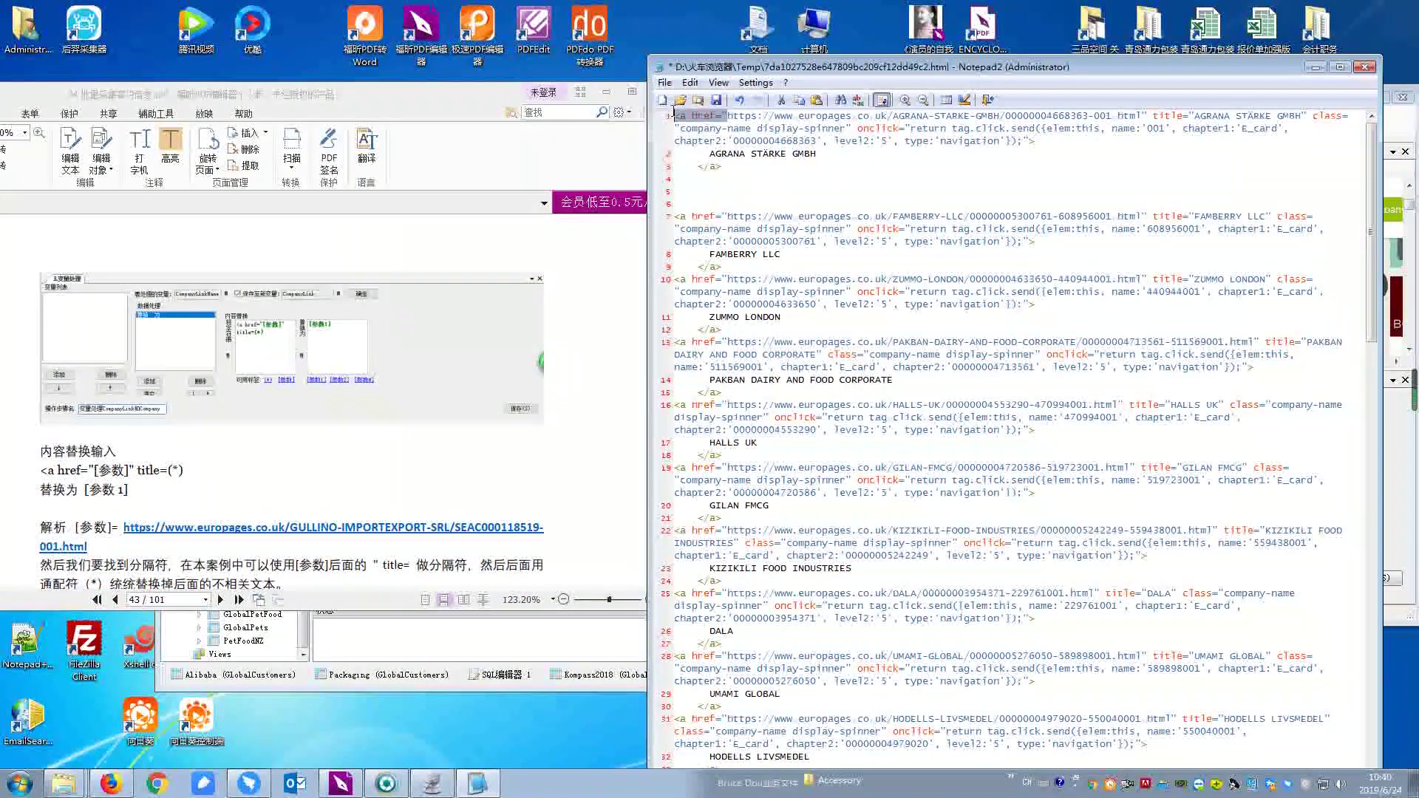
{"action": "left_click_drag", "start_coordinate": [675, 116], "coordinate": [723, 116]}
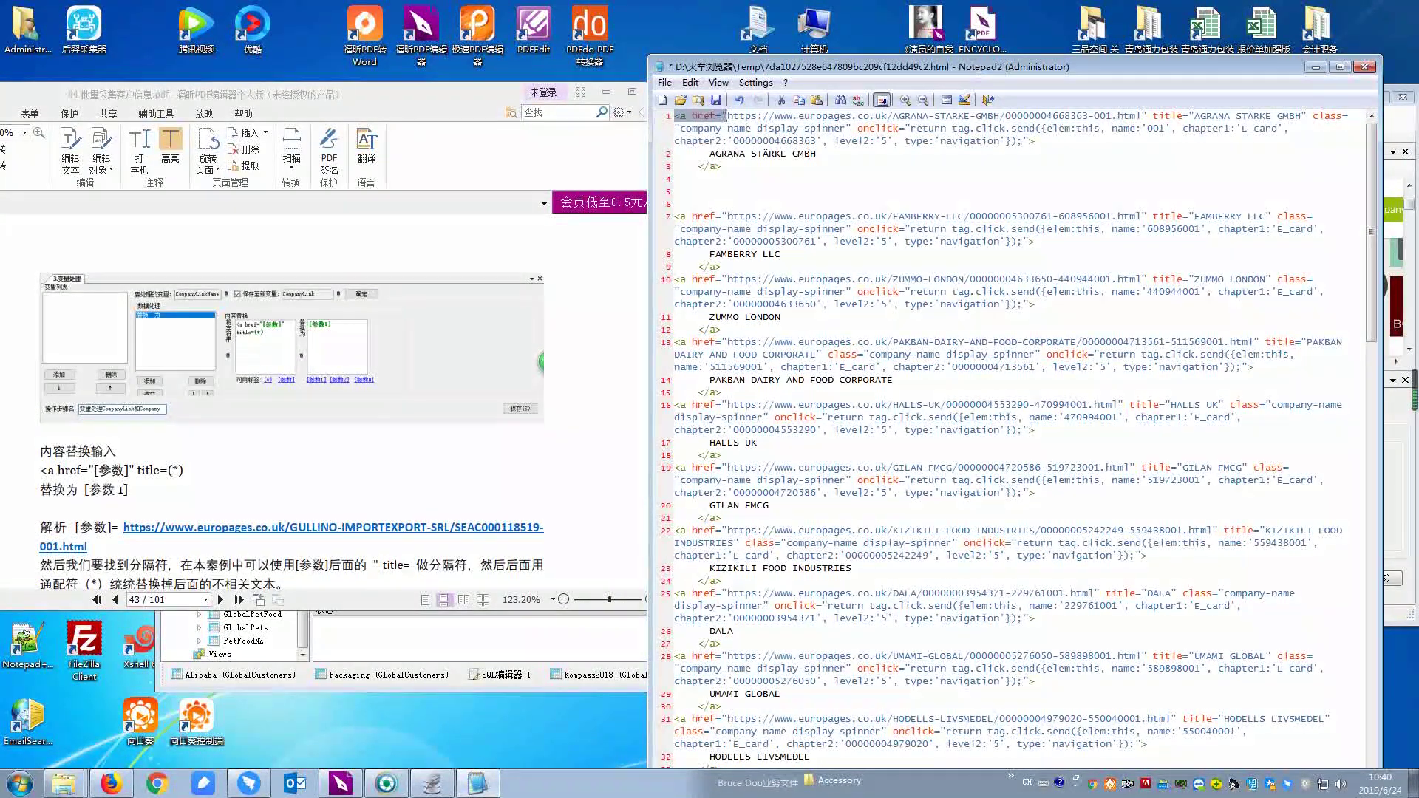
{"action": "left_click_drag", "start_coordinate": [728, 116], "coordinate": [1147, 116]}
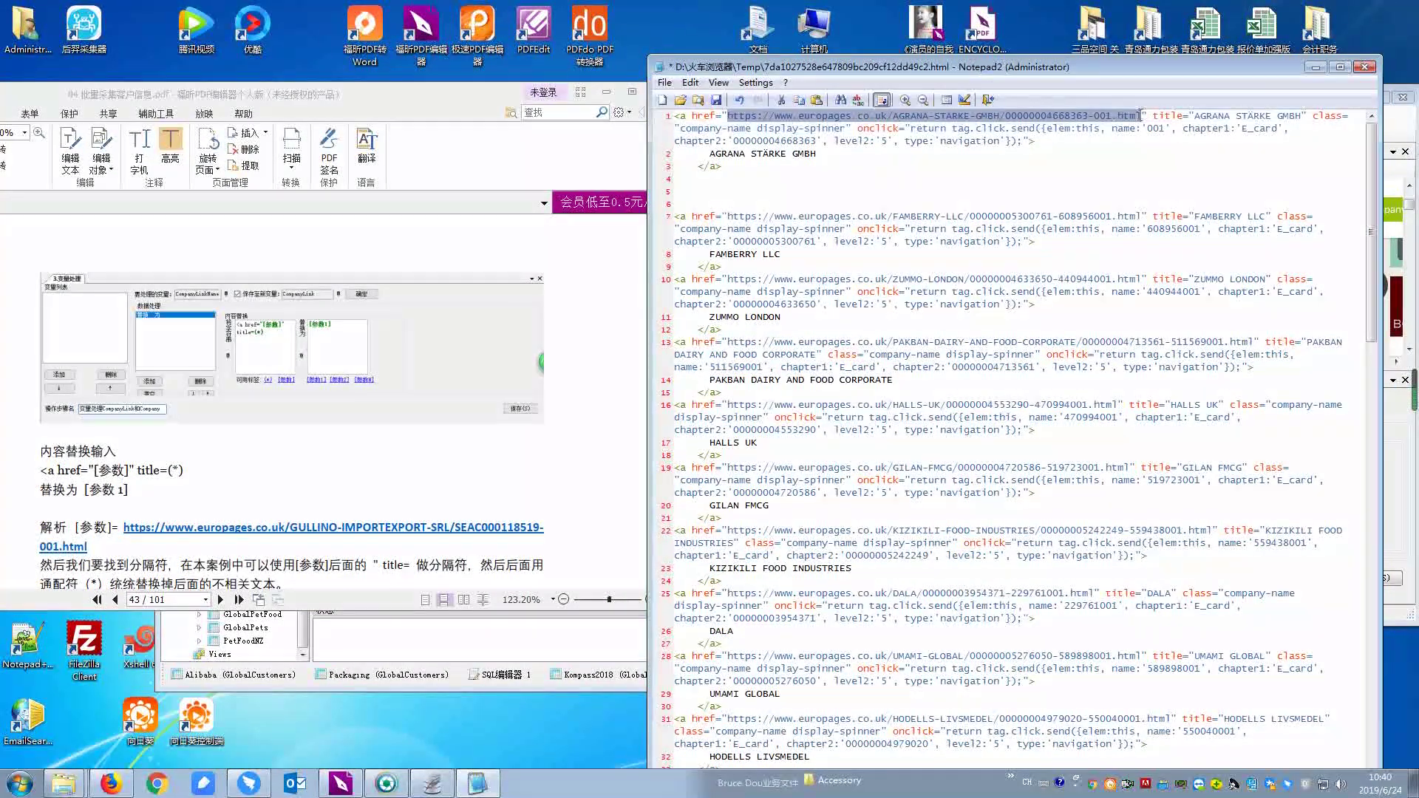
{"action": "left_click", "coordinate": [45, 470]}
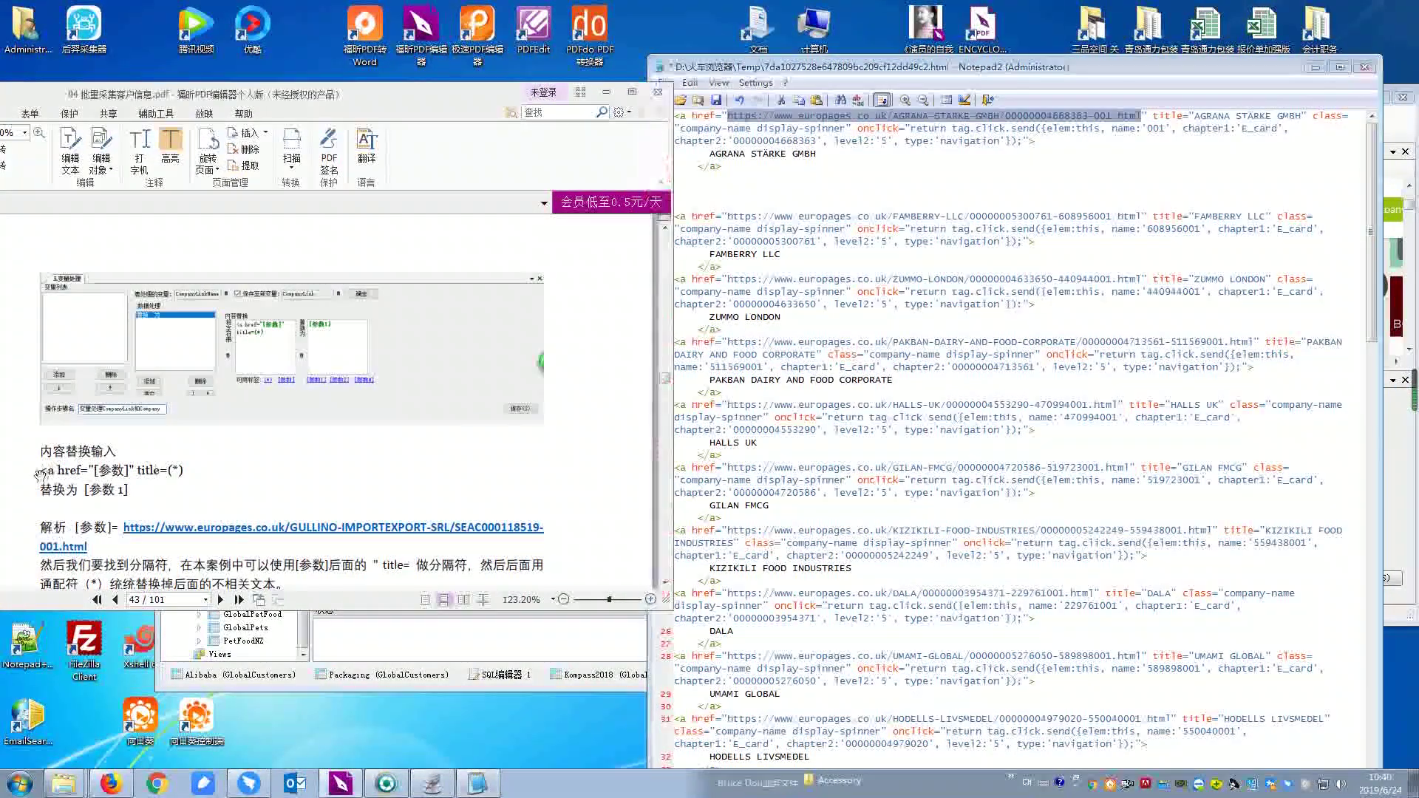
{"action": "left_click_drag", "start_coordinate": [41, 470], "coordinate": [187, 475]}
{"action": "key", "text": "ctrl+c"}
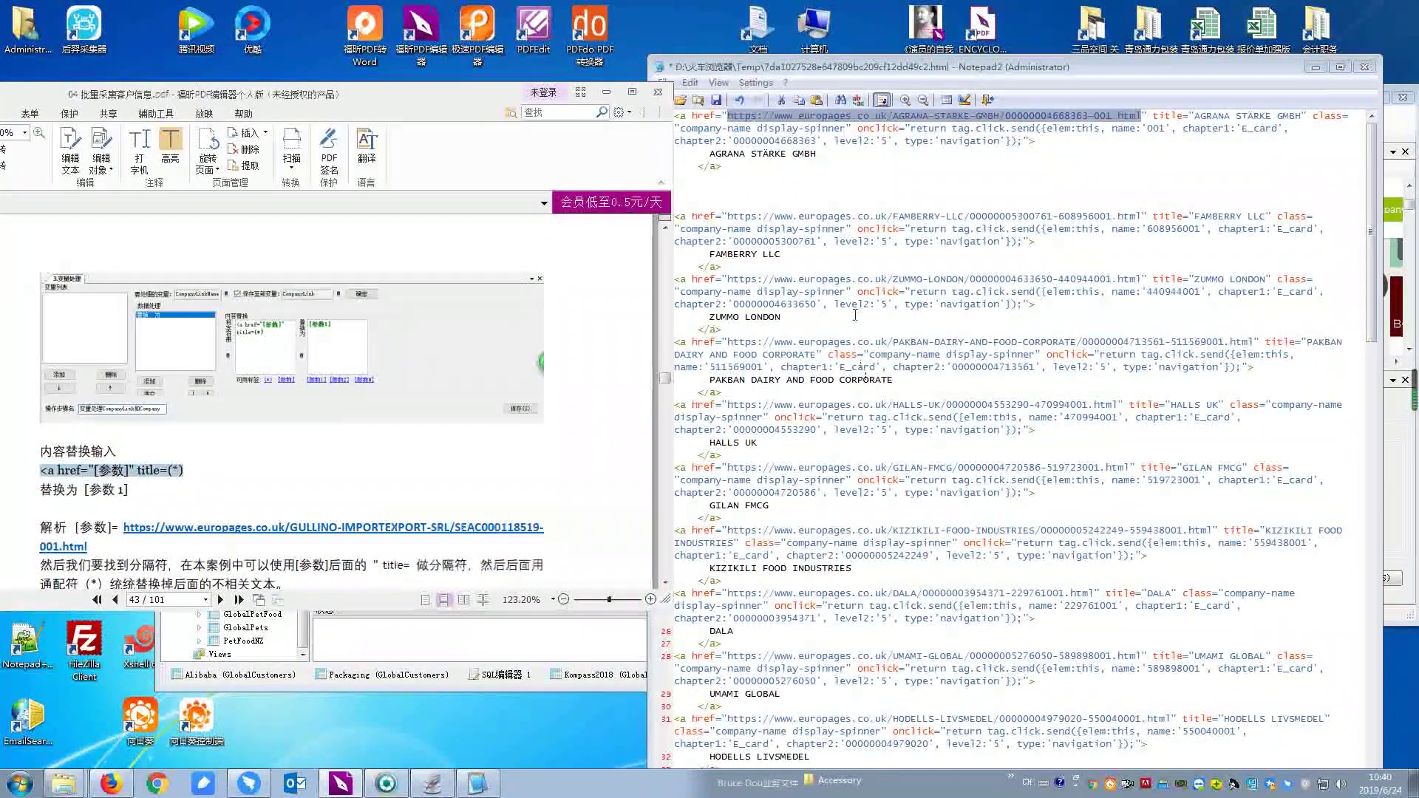
{"action": "left_click", "coordinate": [687, 191]}
{"action": "key", "text": "ctrl+v"}
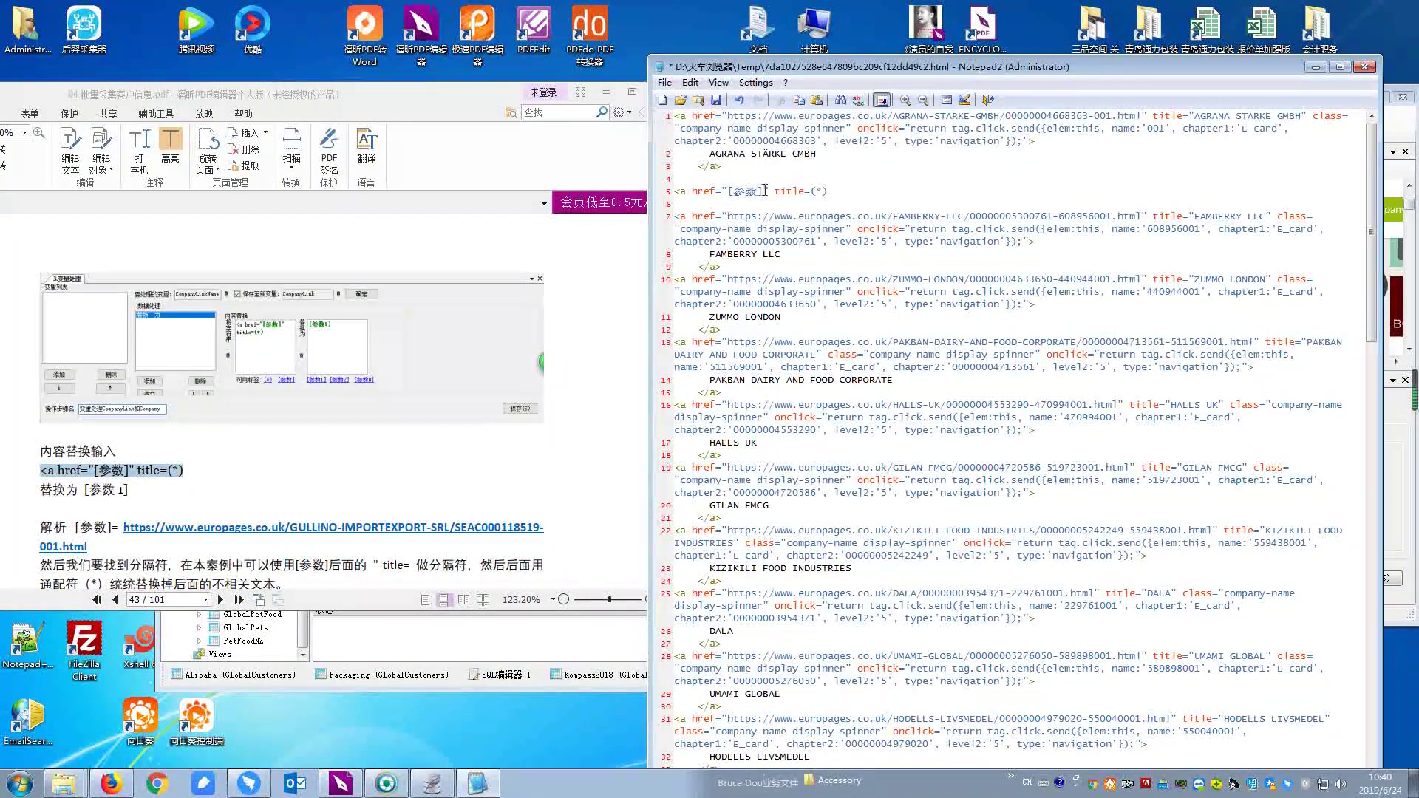
Compare the pattern's [参数], title= separator and (*) wildcard with the first company entry, and return to the 火车浏览器 script editor.
{"action": "left_click_drag", "start_coordinate": [734, 191], "coordinate": [727, 191]}
{"action": "left_click_drag", "start_coordinate": [1154, 115], "coordinate": [1180, 116]}
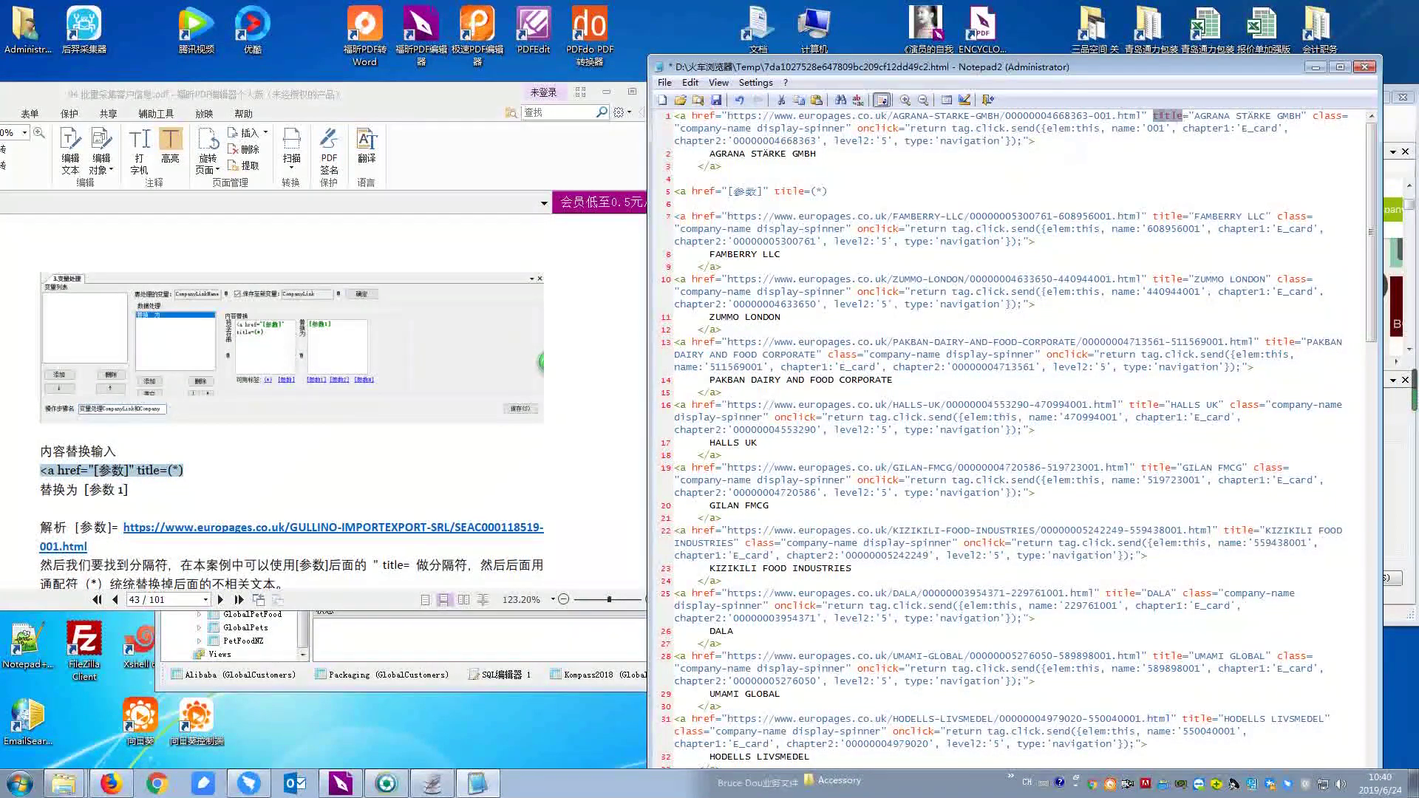
{"action": "left_click_drag", "start_coordinate": [1191, 115], "coordinate": [1194, 115]}
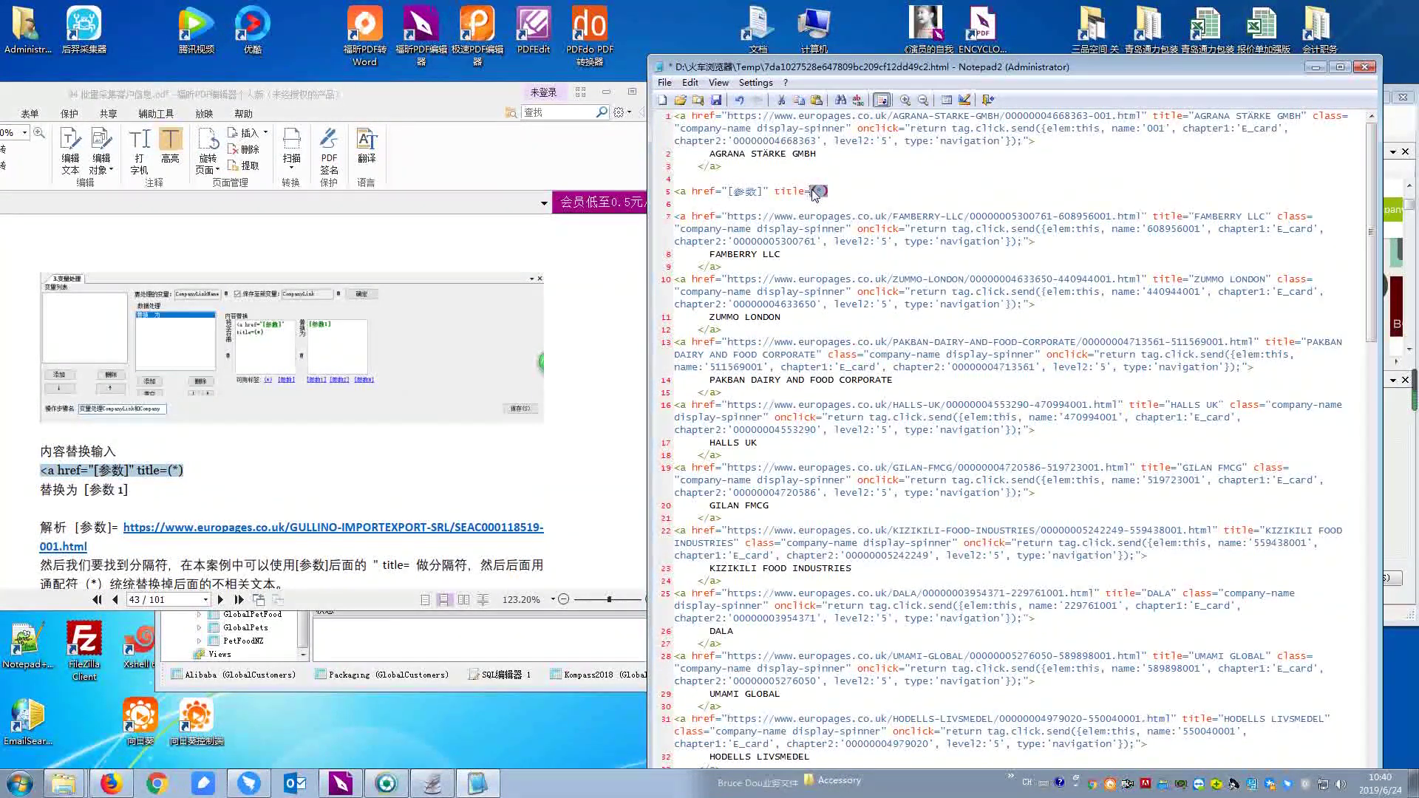
{"action": "left_click_drag", "start_coordinate": [815, 154], "coordinate": [1192, 118]}
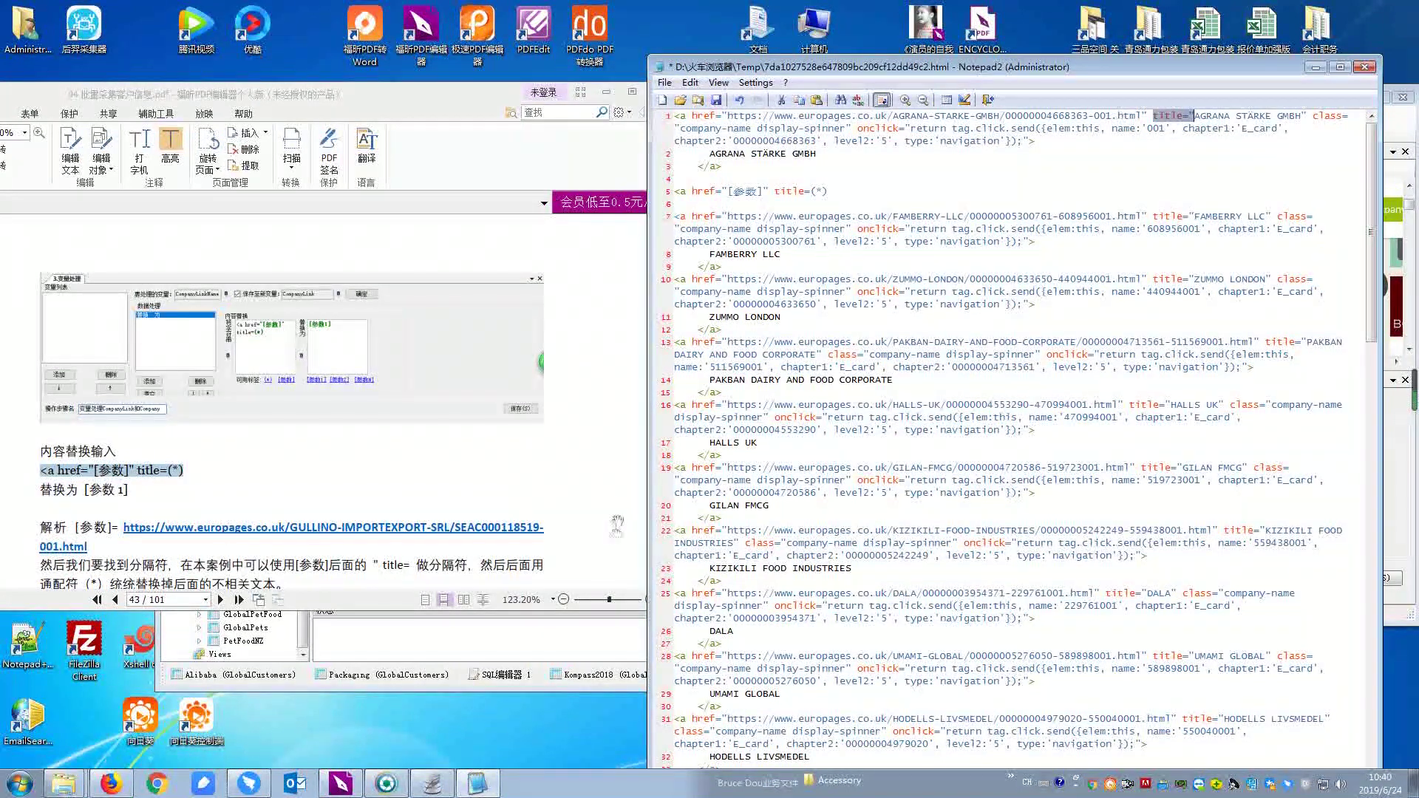
{"action": "left_click", "coordinate": [1316, 68]}
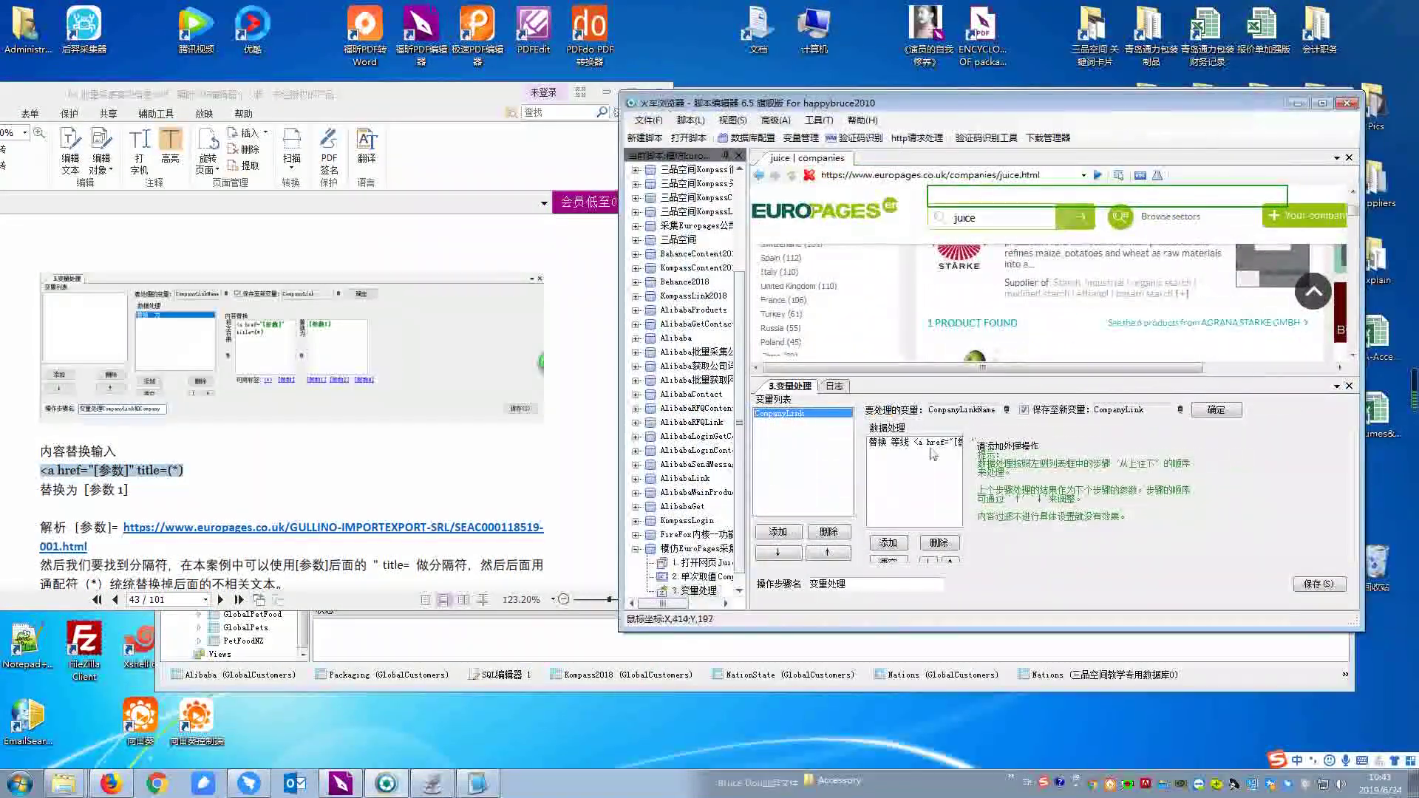
Review the CompanyLink replacement rule, confirm the variable, save the 变量处理 step and reopen CompanyLink.
{"action": "left_click", "coordinate": [932, 448]}
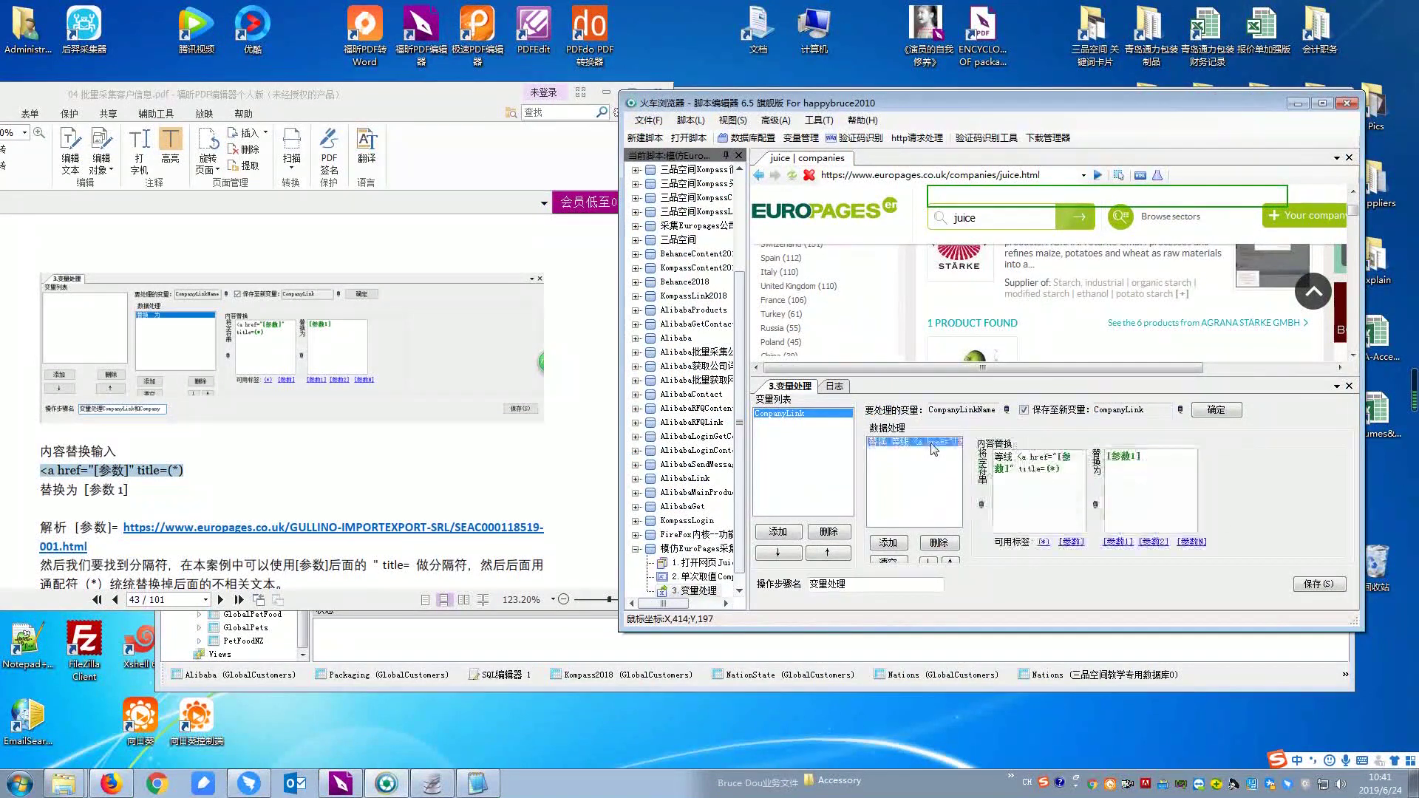
{"action": "left_click", "coordinate": [1160, 464]}
{"action": "left_click", "coordinate": [1217, 410]}
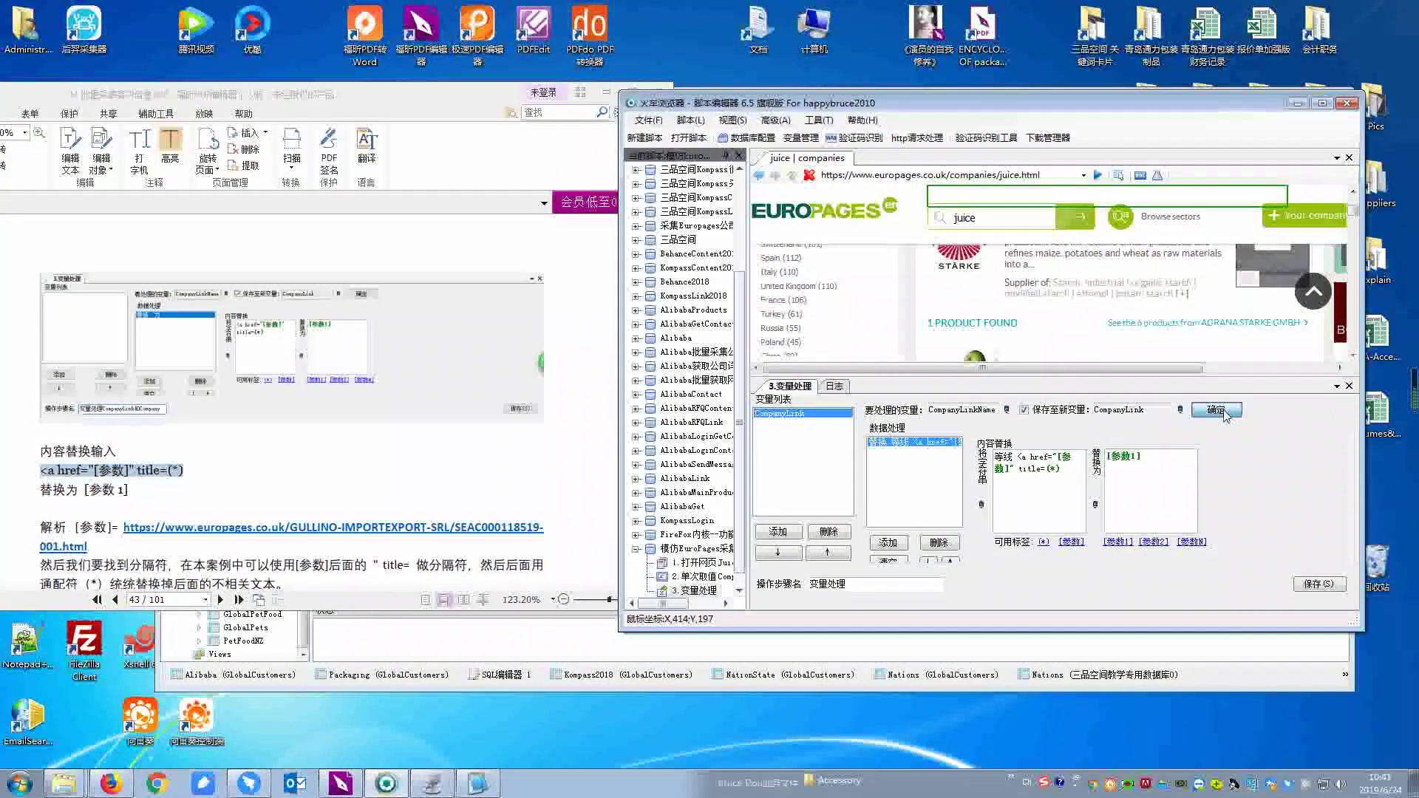
{"action": "left_click", "coordinate": [1306, 584]}
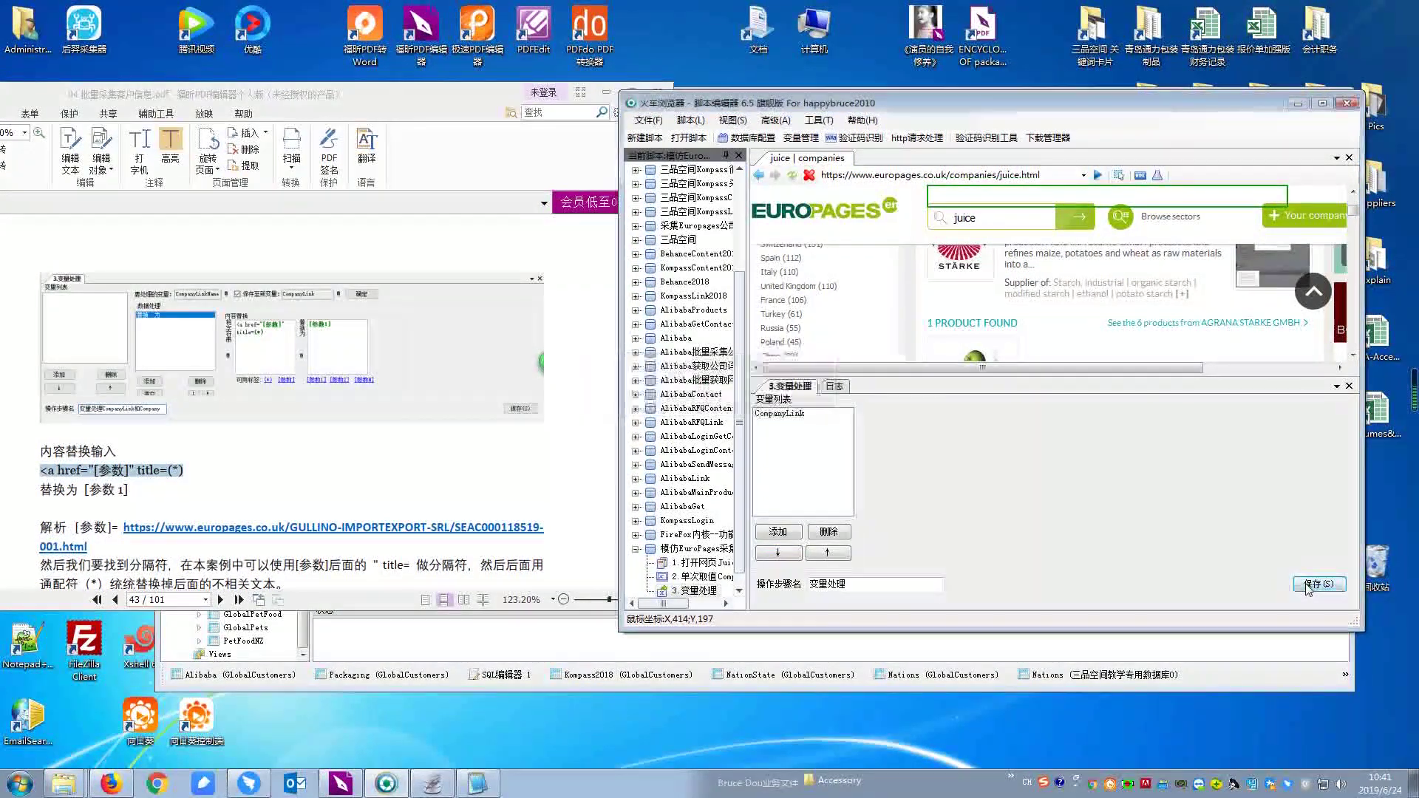
{"action": "left_click", "coordinate": [786, 419]}
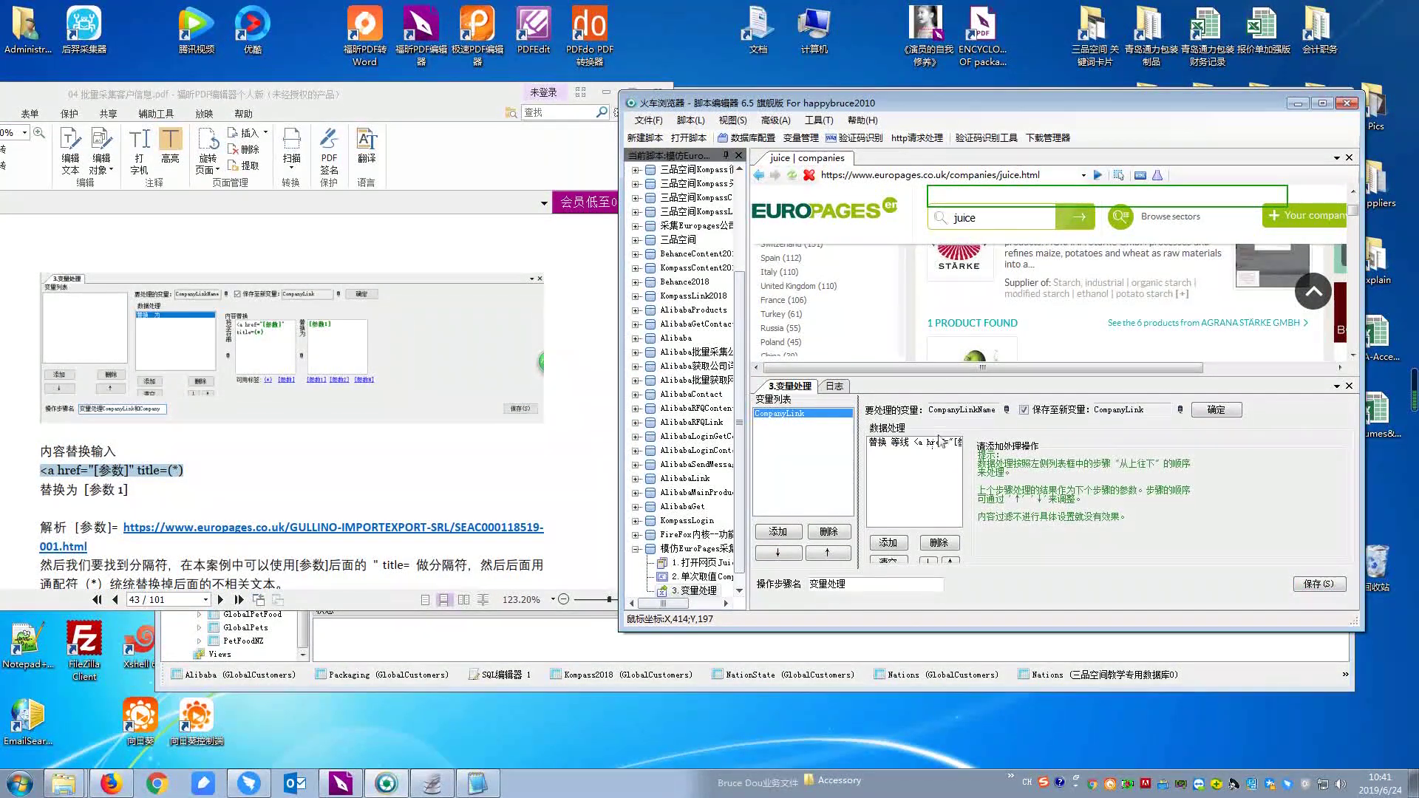
Confirm the CompanyLink settings, save the 变量处理 step and test-run it.
{"action": "left_click", "coordinate": [1216, 410]}
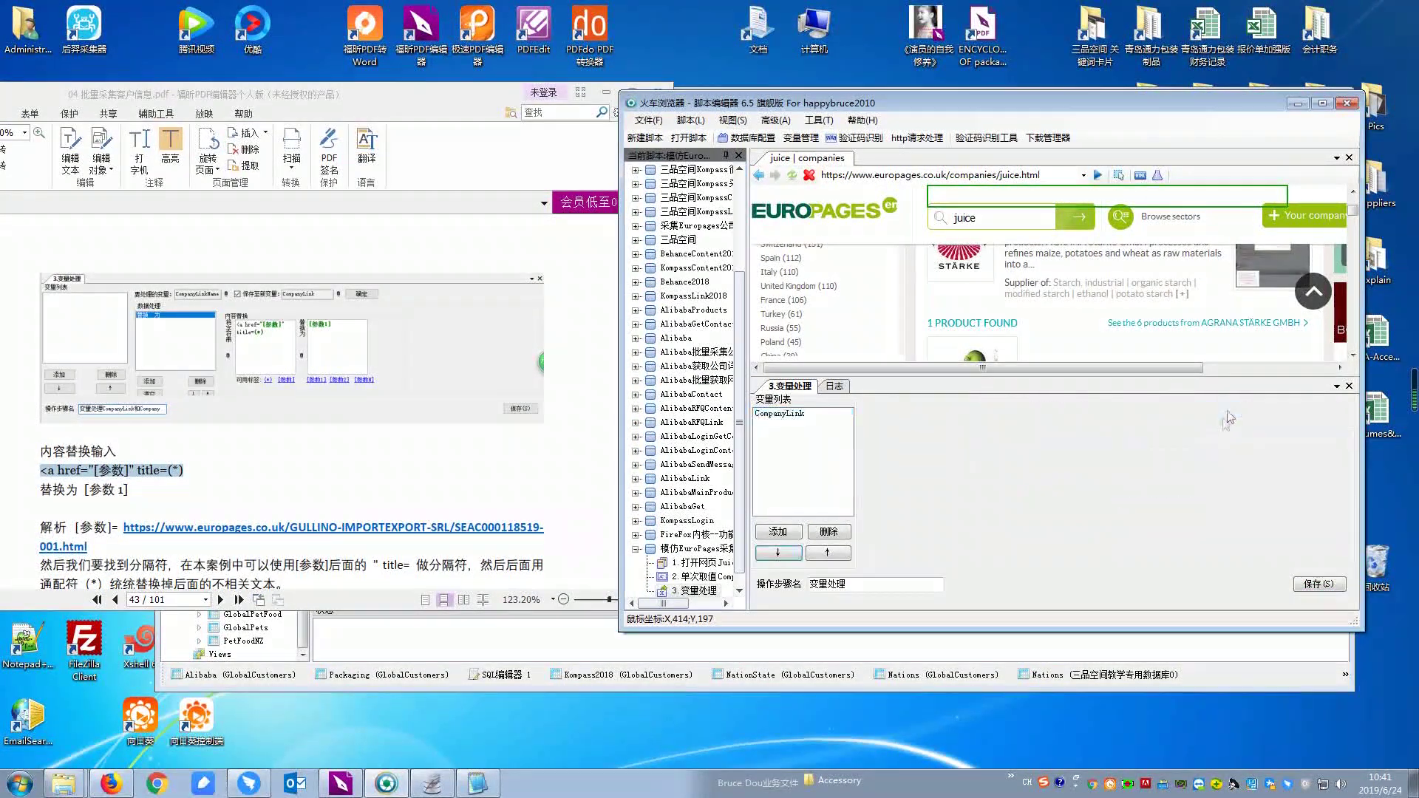
{"action": "left_click", "coordinate": [1316, 584]}
{"action": "left_click", "coordinate": [1322, 584]}
{"action": "right_click", "coordinate": [689, 591]}
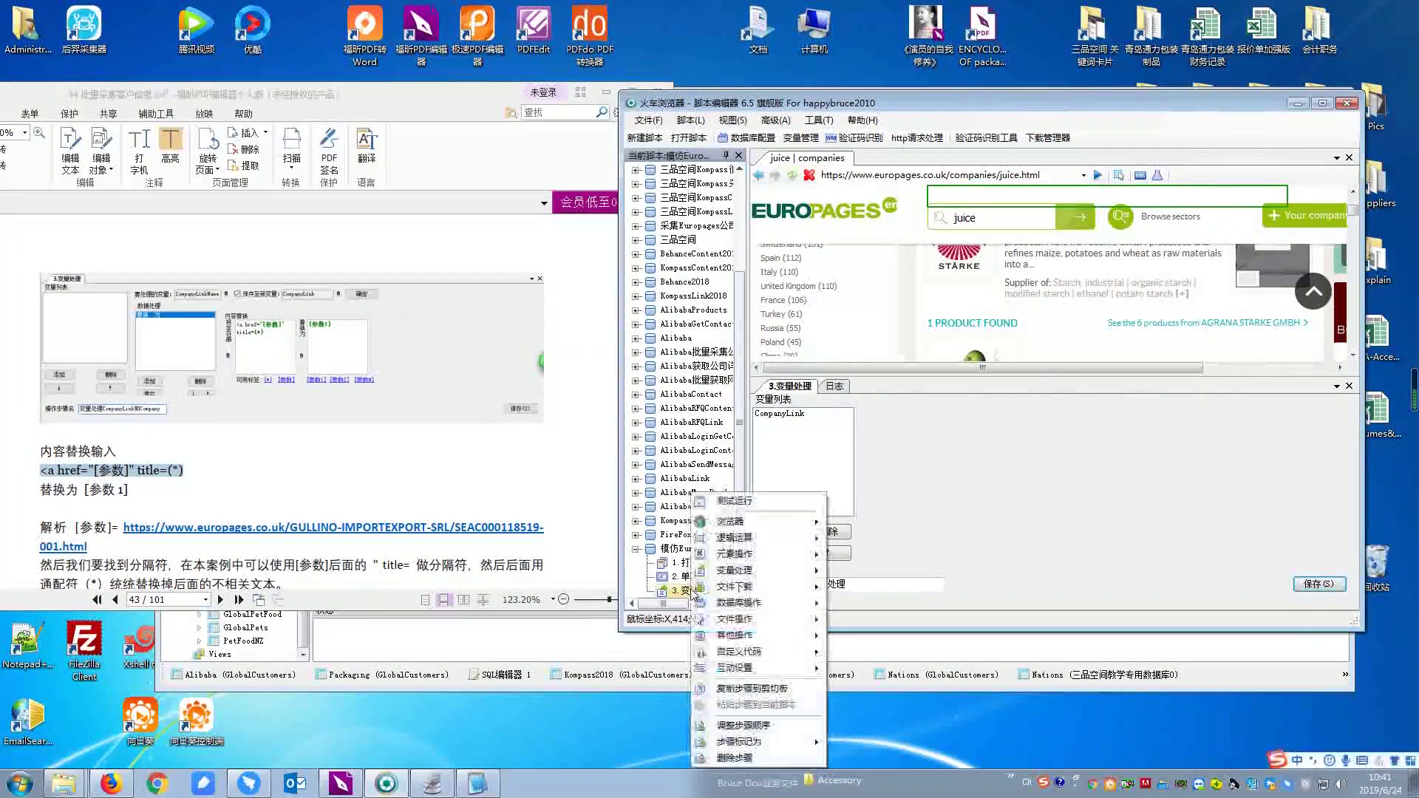
{"action": "left_click", "coordinate": [739, 502]}
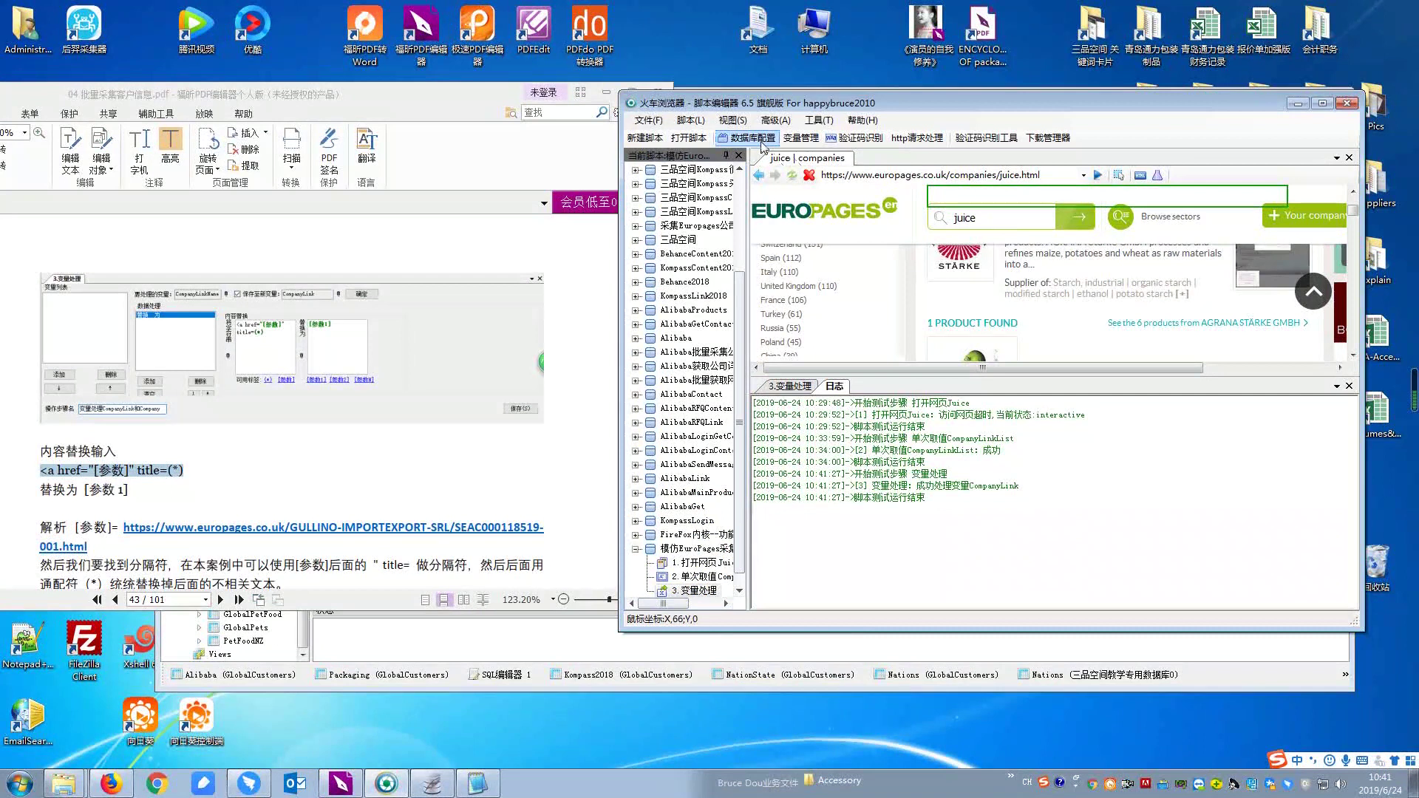
Examine CompanyLink's stored value in the variable manager, widening the value column to read more of it.
{"action": "left_click", "coordinate": [801, 137]}
{"action": "left_click", "coordinate": [662, 312]}
{"action": "left_click", "coordinate": [567, 530]}
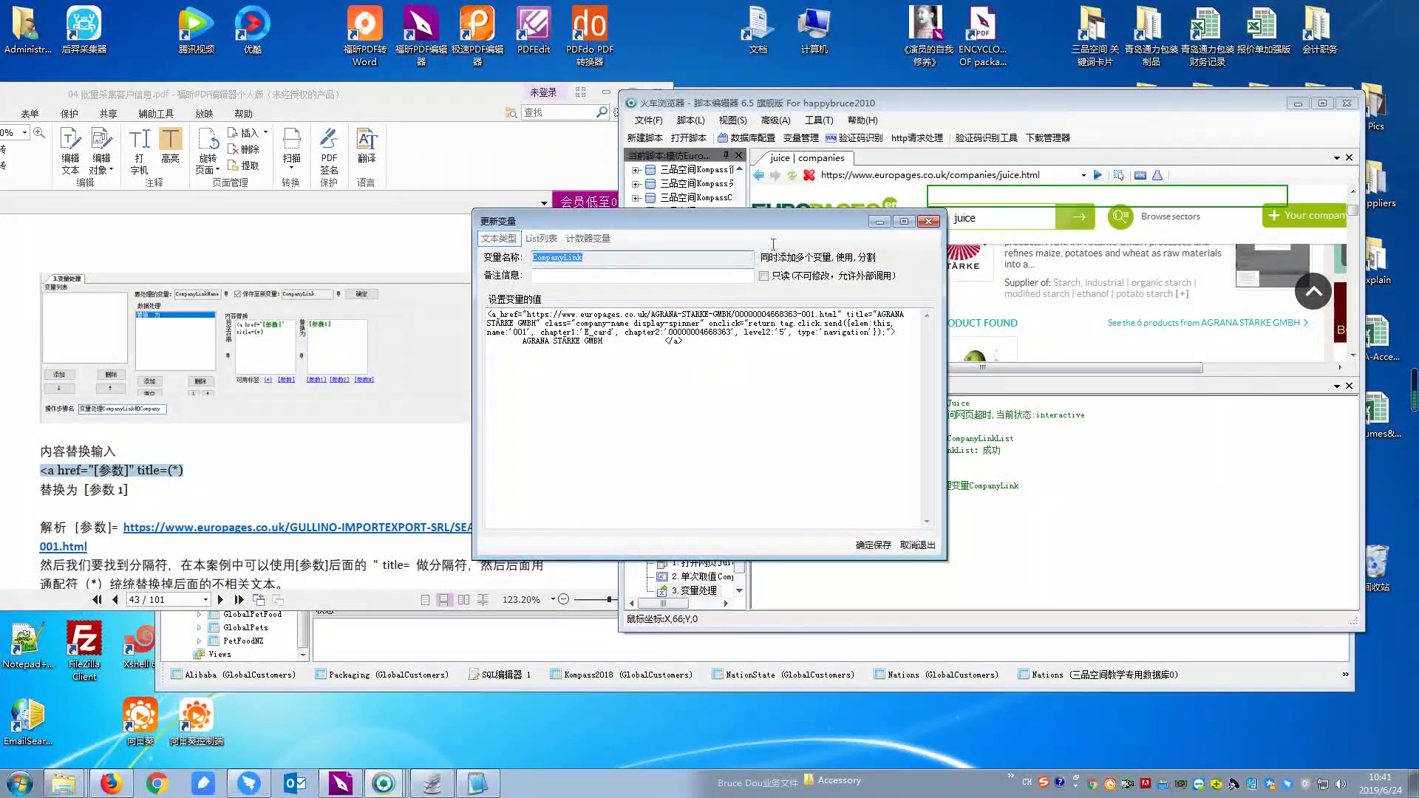
{"action": "left_click", "coordinate": [927, 222]}
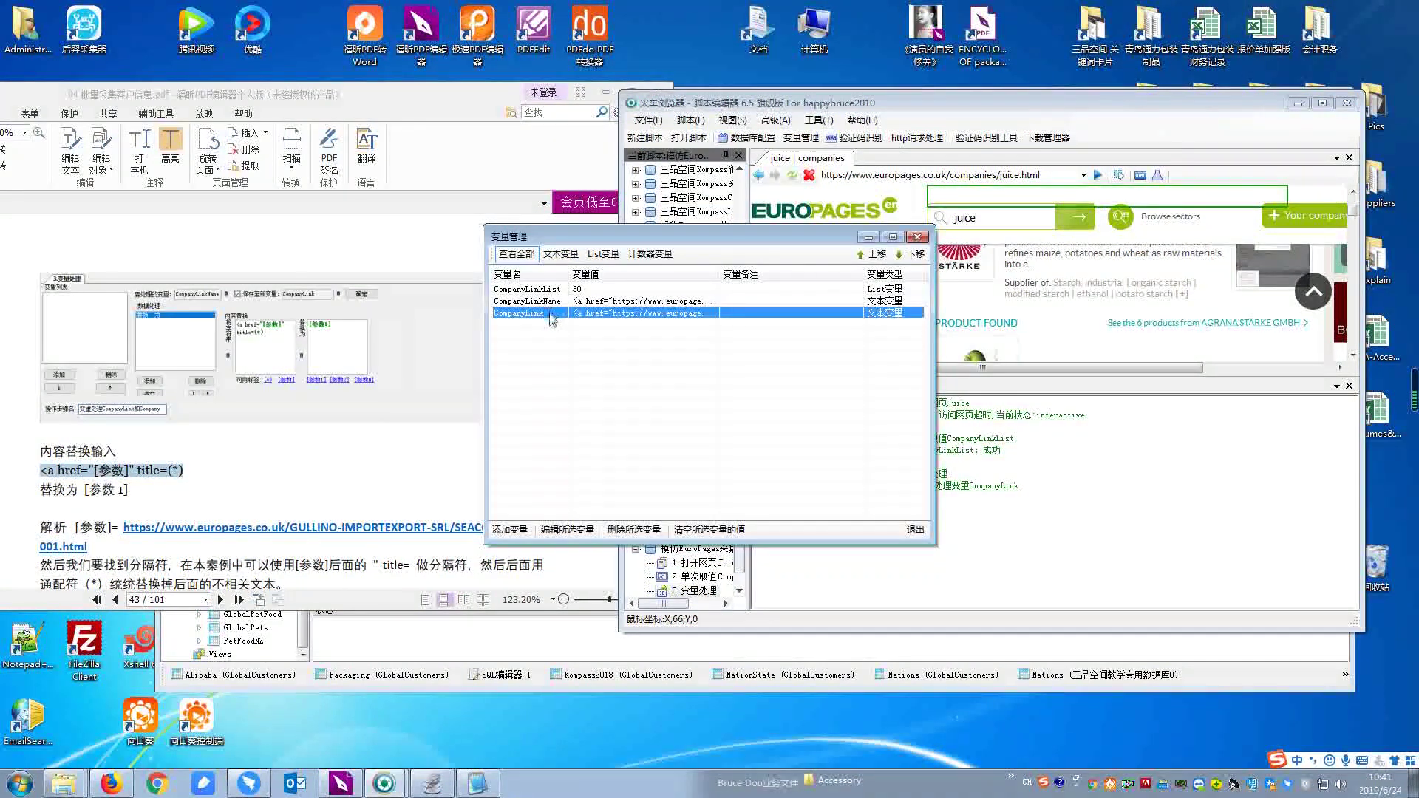
{"action": "left_click_drag", "start_coordinate": [720, 274], "coordinate": [898, 302]}
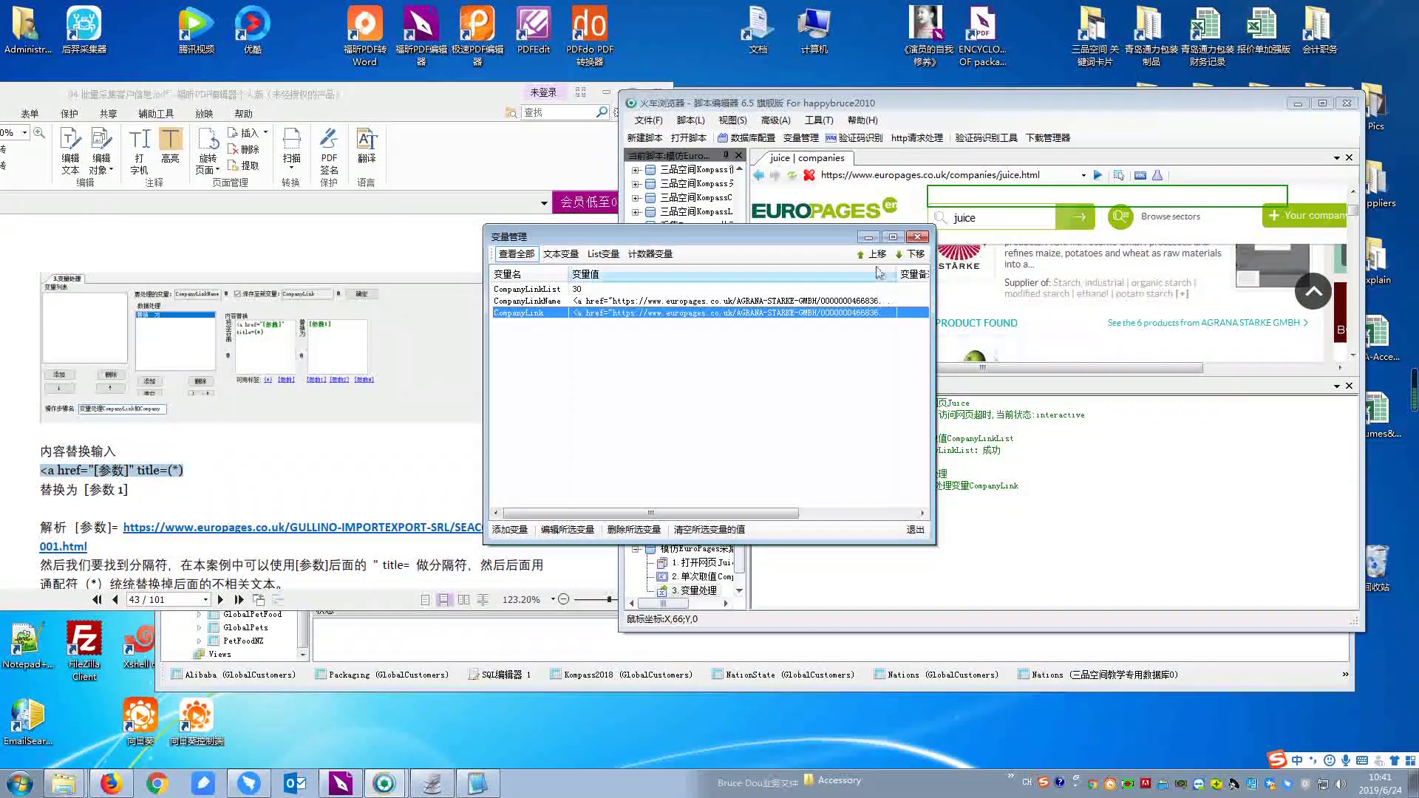
{"action": "left_click", "coordinate": [918, 237]}
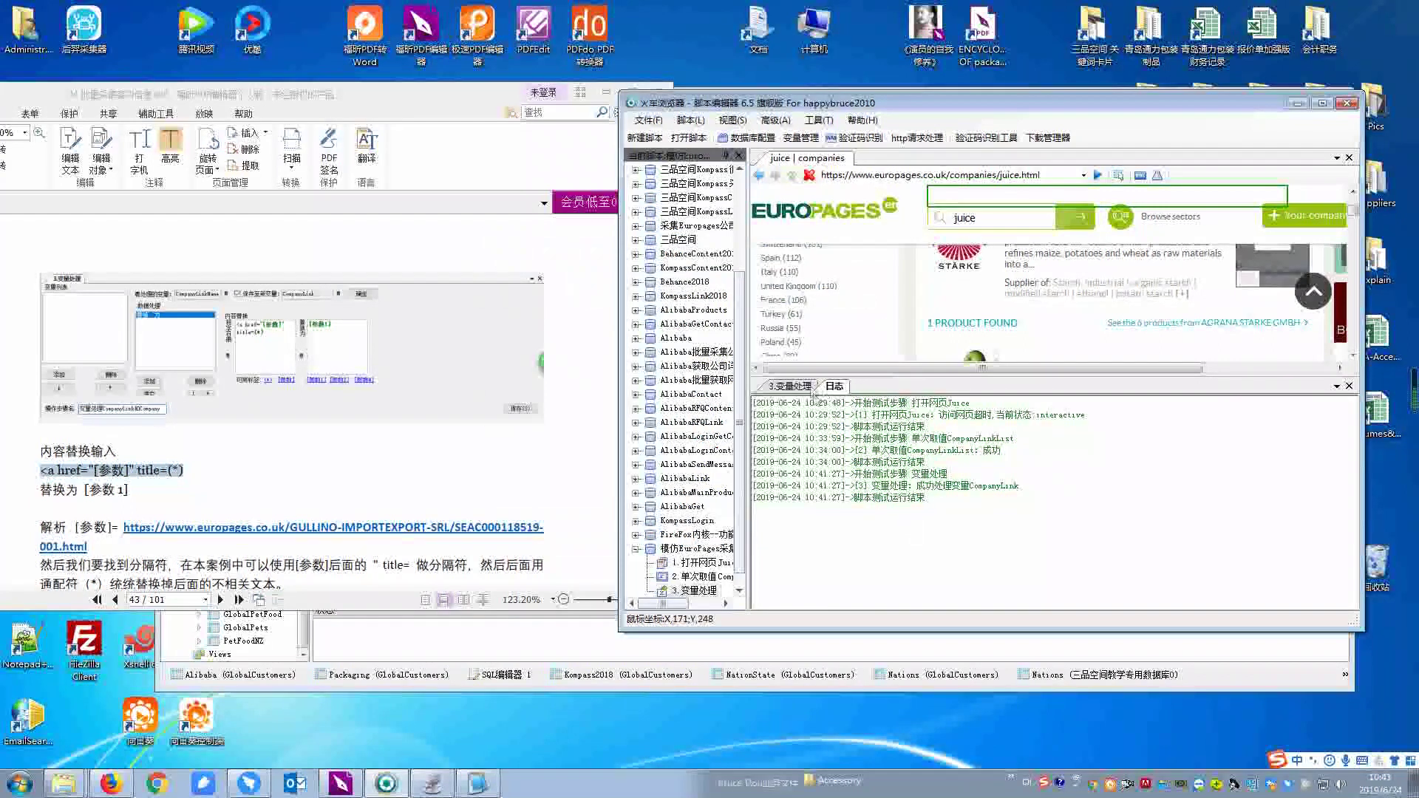
Delete the stray 等线 before <a href="[参数]" title=(*) in CompanyLink's replacement rule, confirm the variable and save the step.
{"action": "left_click", "coordinate": [791, 386]}
{"action": "left_click", "coordinate": [780, 414]}
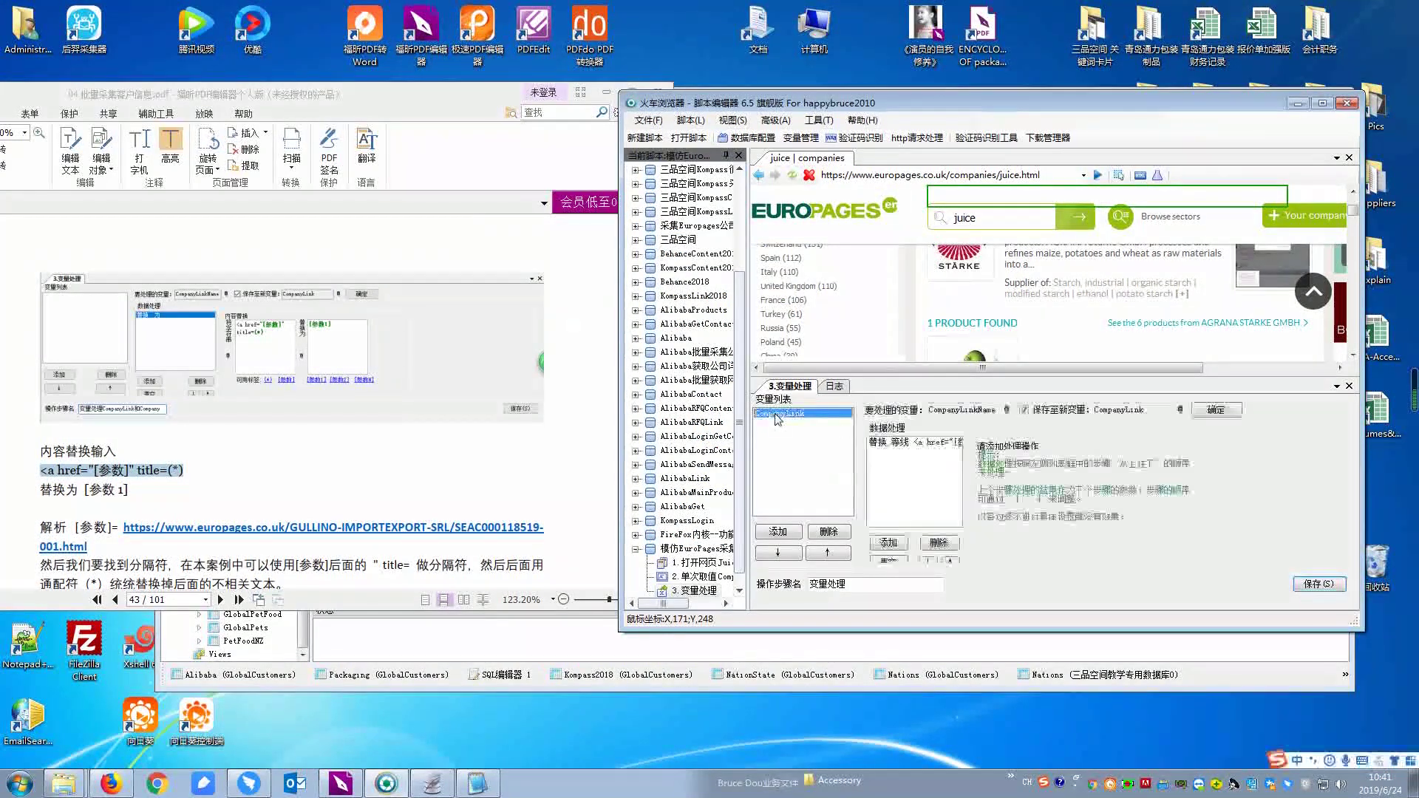
{"action": "left_click", "coordinate": [932, 444]}
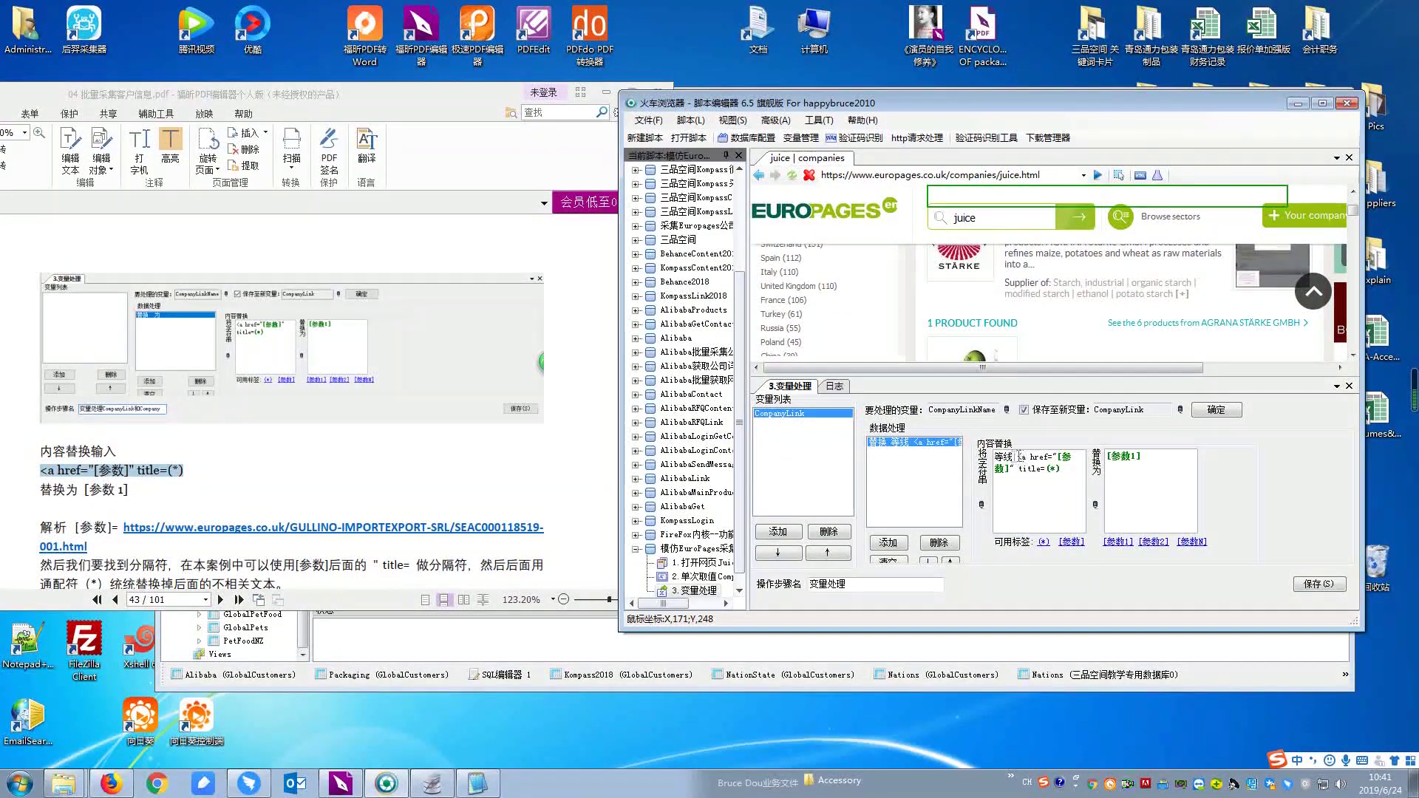
{"action": "left_click_drag", "start_coordinate": [1018, 457], "coordinate": [954, 458]}
{"action": "key", "text": "BackSpace"}
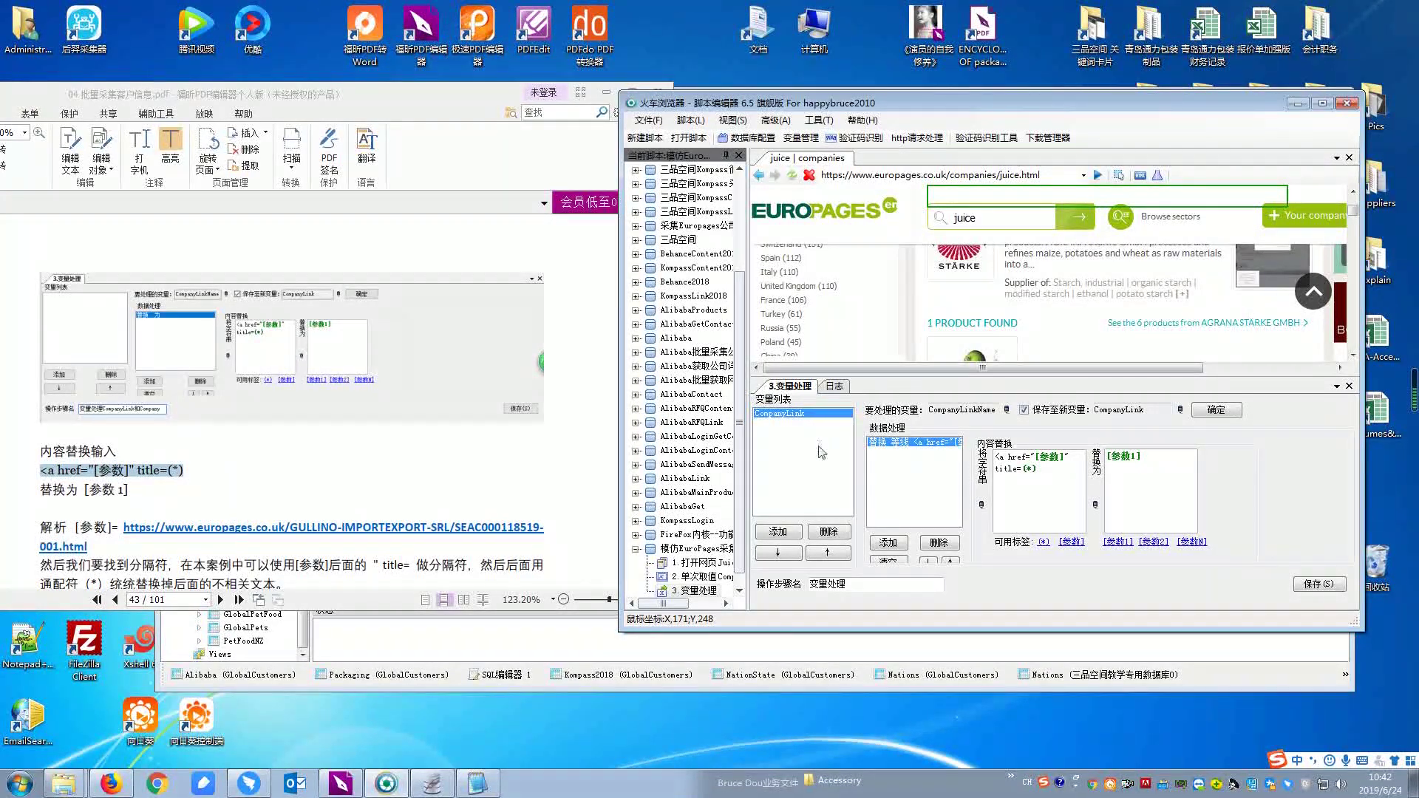
{"action": "left_click", "coordinate": [1217, 409]}
{"action": "left_click", "coordinate": [1320, 585]}
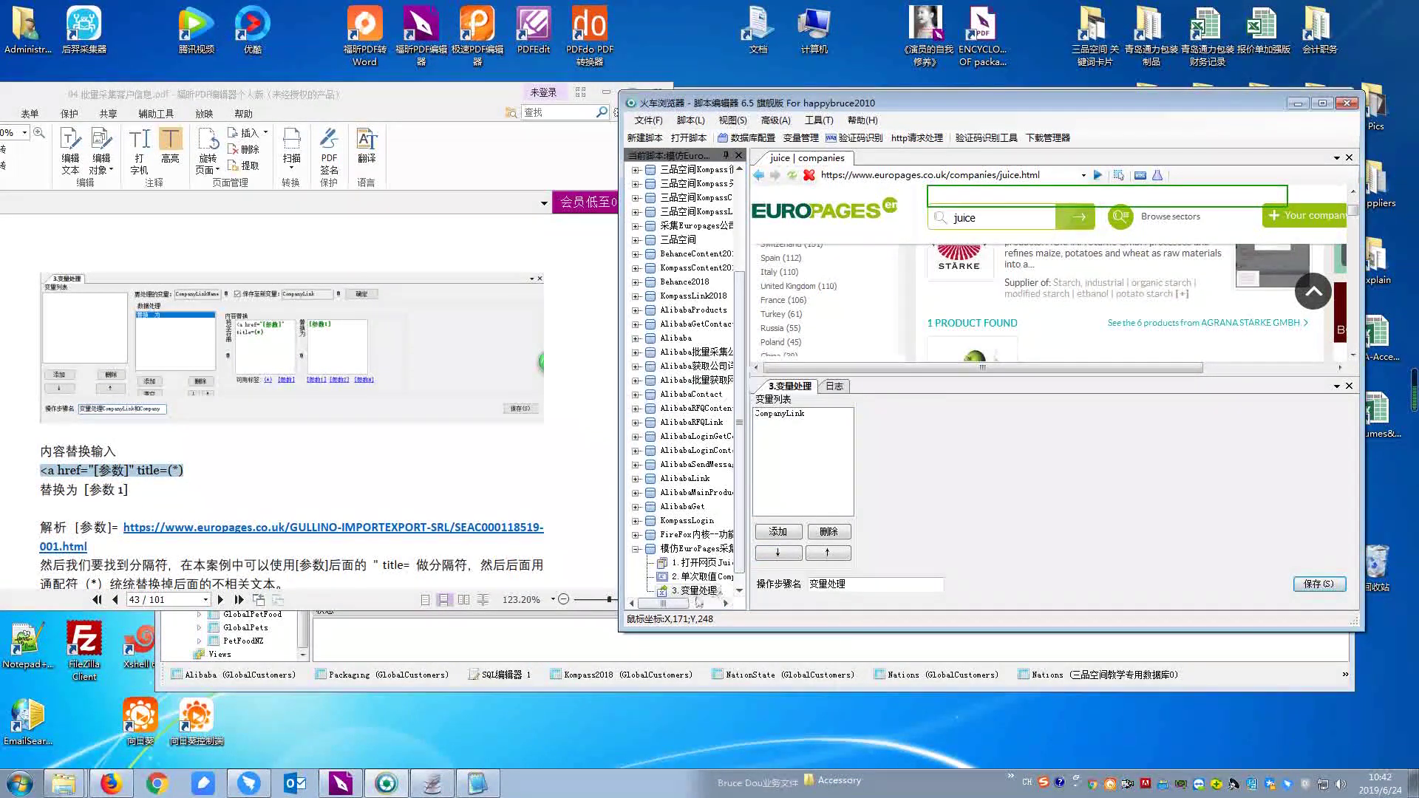
Test-run the 变量处理 step again and check CompanyLink's full value in the variable manager.
{"action": "right_click", "coordinate": [696, 591]}
{"action": "left_click", "coordinate": [741, 500]}
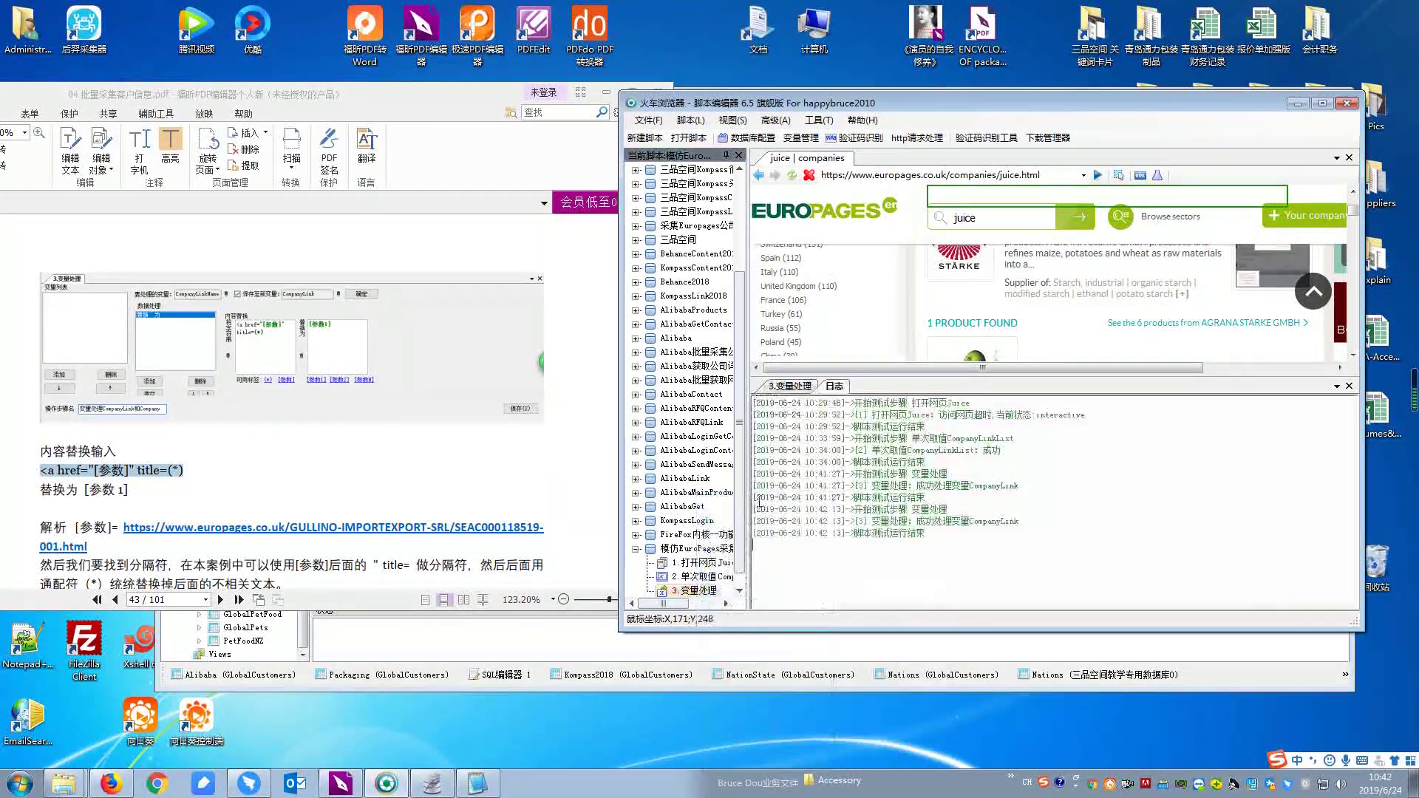
{"action": "left_click", "coordinate": [799, 139]}
{"action": "left_click", "coordinate": [653, 313]}
{"action": "double_click", "coordinate": [654, 314]}
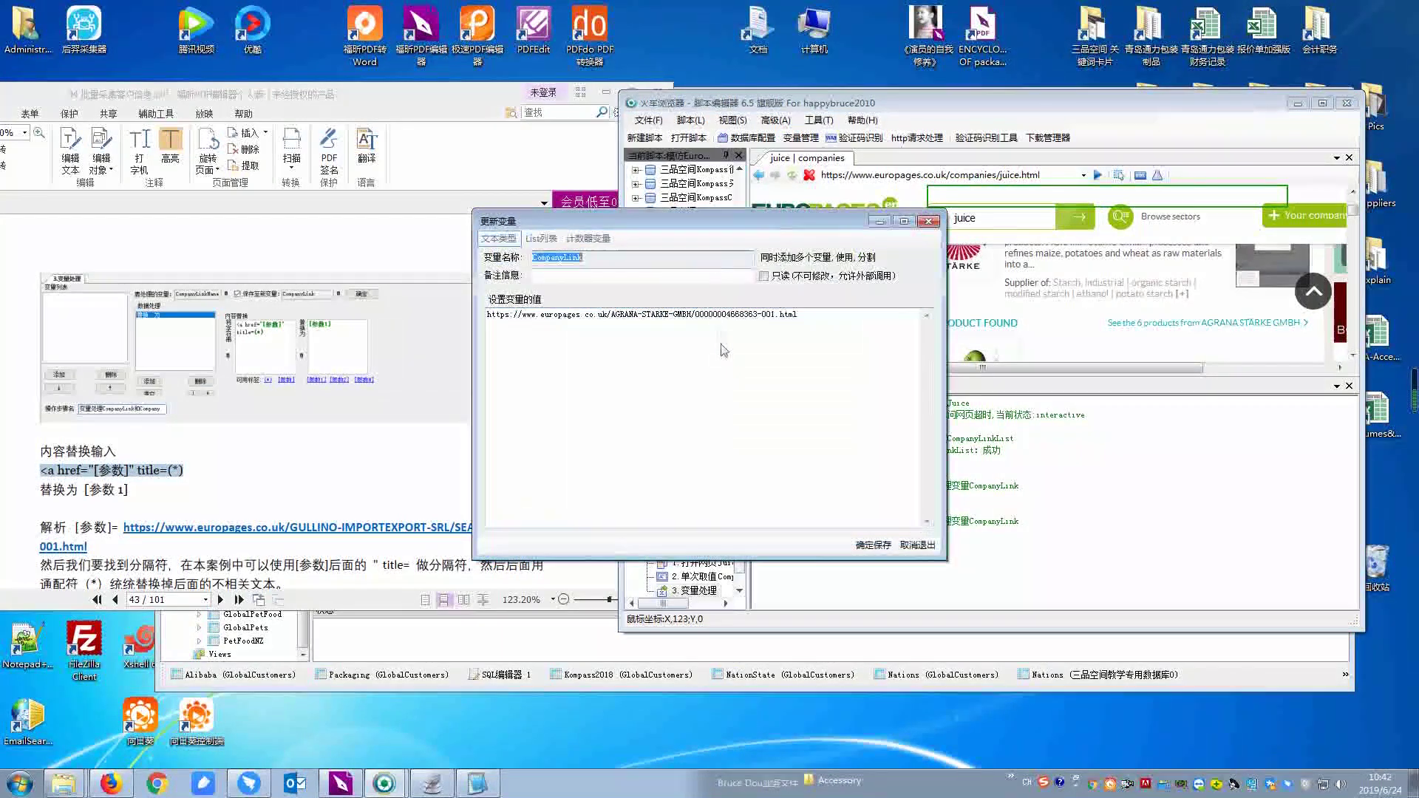
{"action": "left_click", "coordinate": [841, 316]}
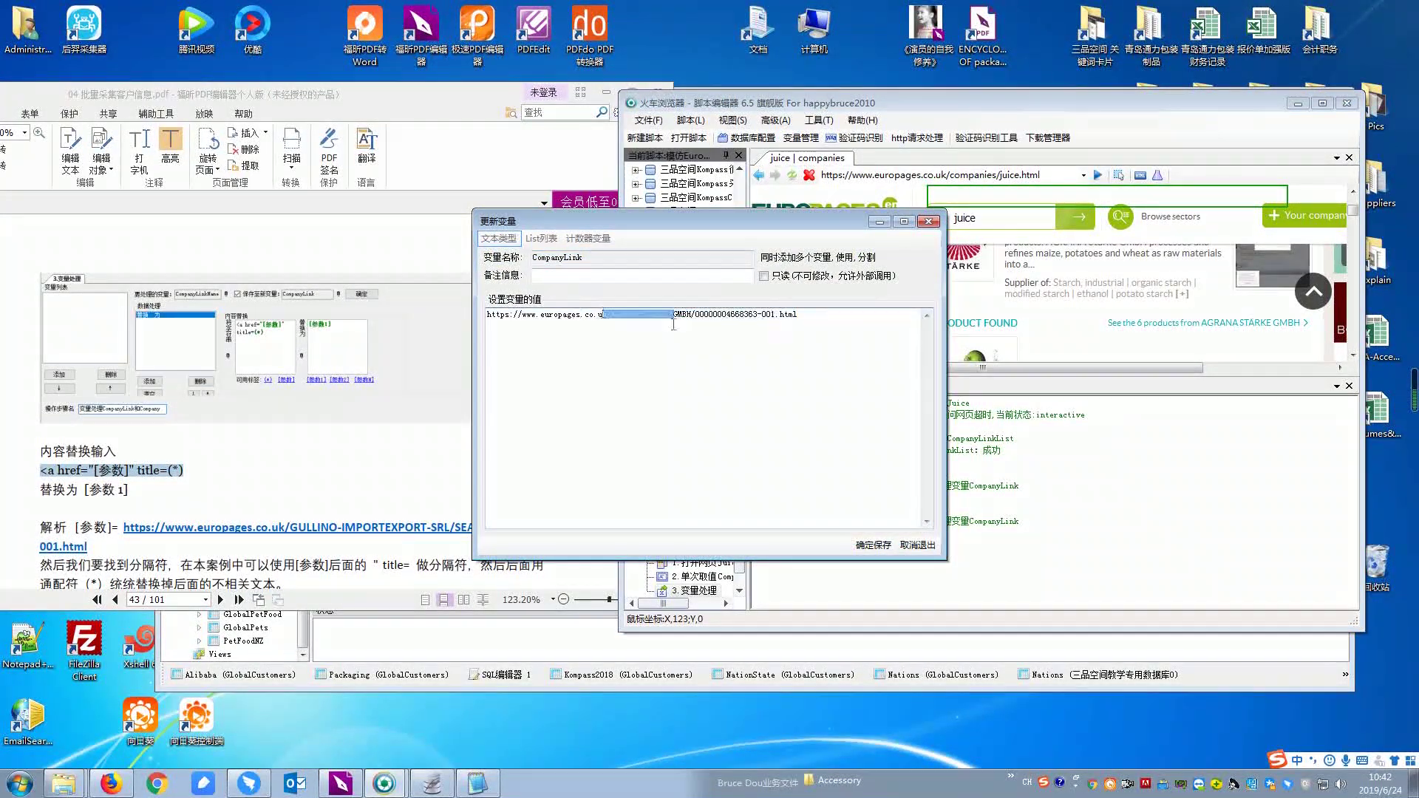
{"action": "left_click", "coordinate": [930, 223]}
Examine the full value of the source variable CompanyLinkName and leave the variable manager.
{"action": "left_click", "coordinate": [592, 302]}
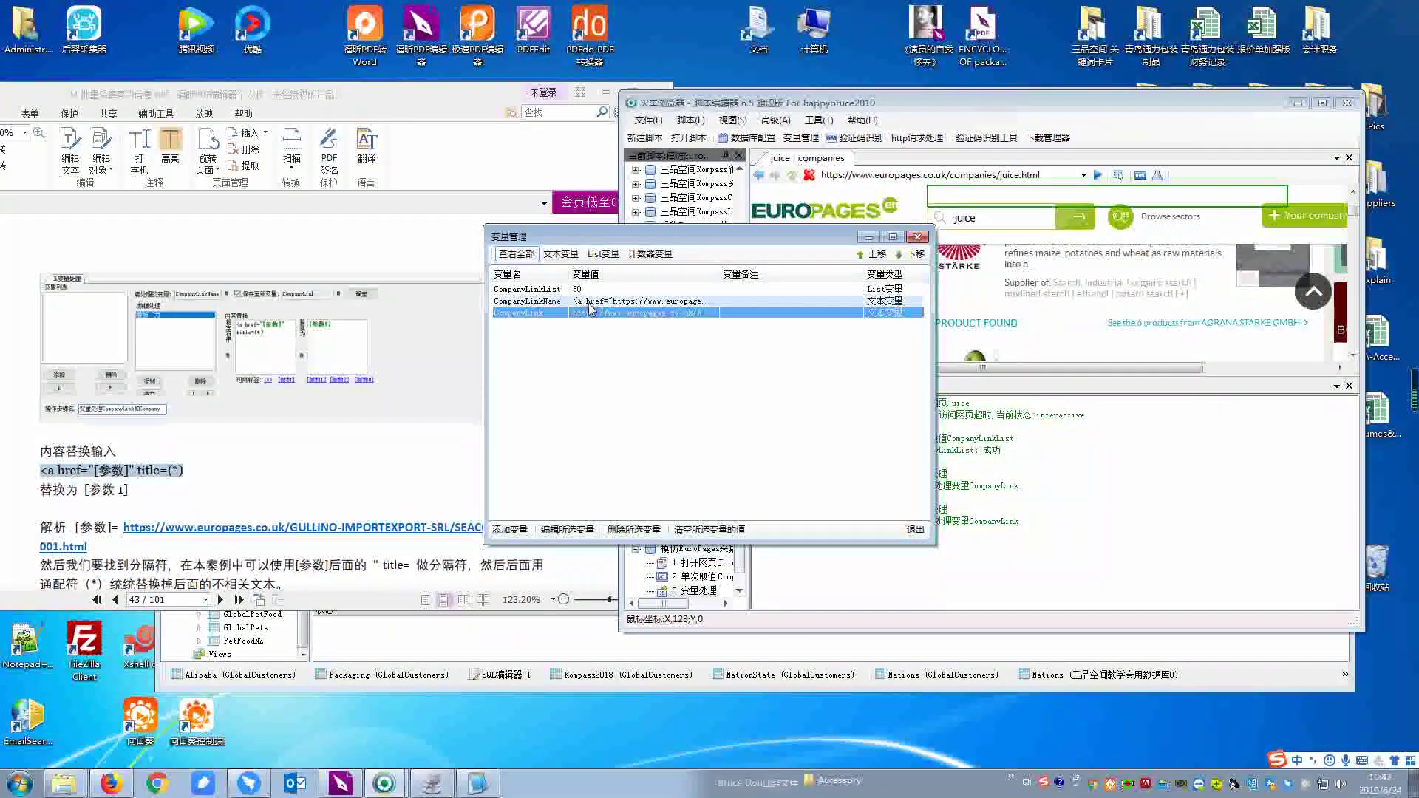
{"action": "double_click", "coordinate": [638, 304]}
{"action": "key", "text": "ctrl+a"}
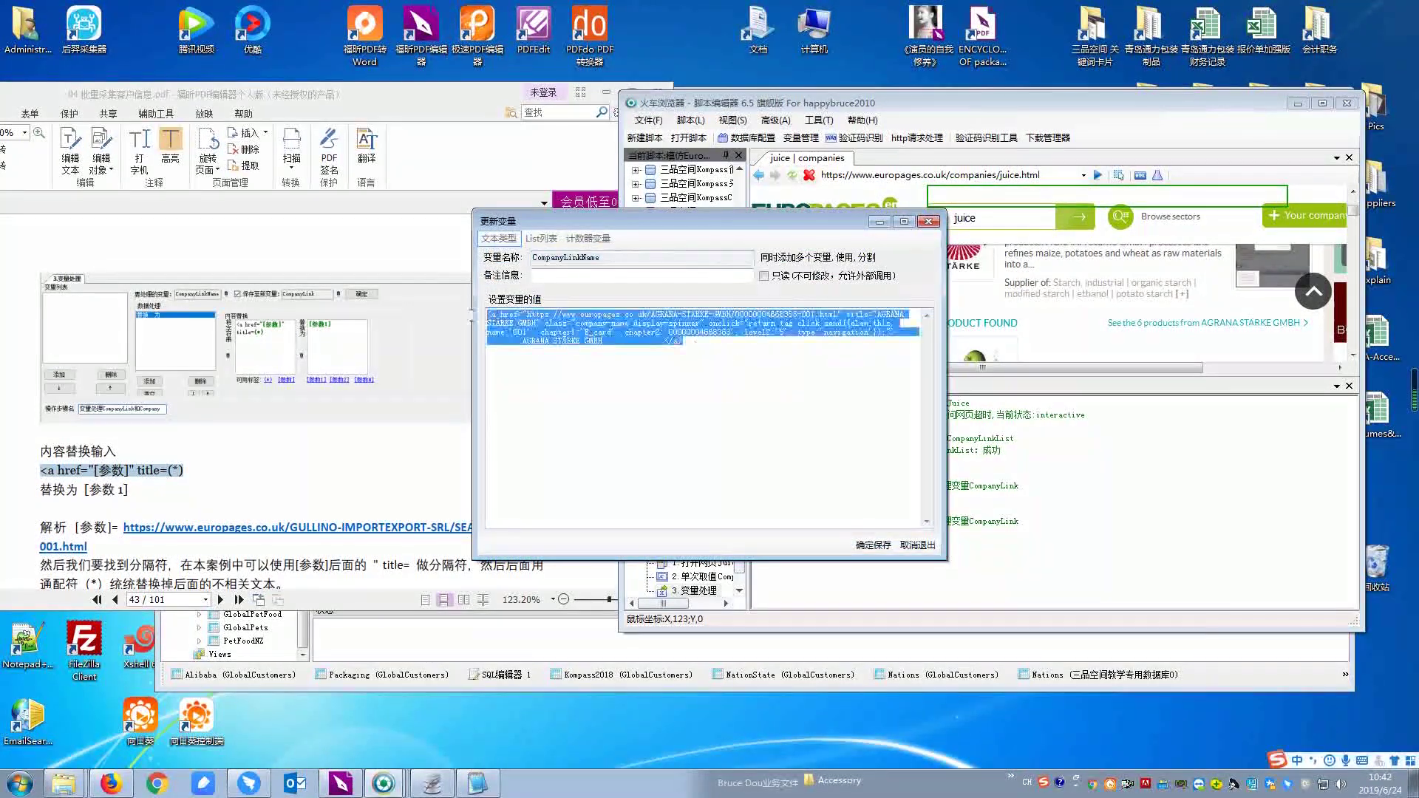
{"action": "left_click", "coordinate": [887, 543]}
{"action": "left_click", "coordinate": [905, 561]}
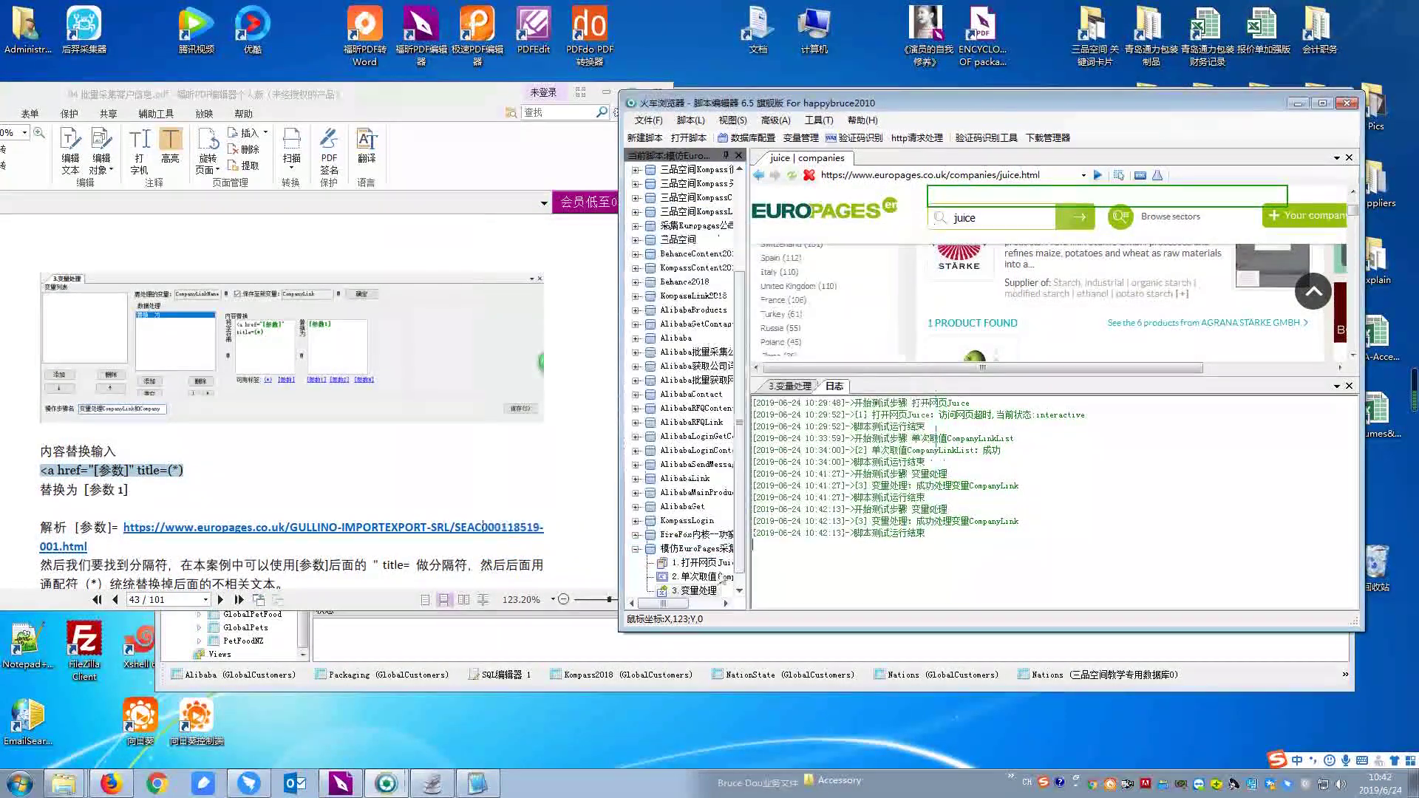
Review CompanyLink's source variable CompanyLinkName and target variable in the 变量处理 step, and confirm the entry.
{"action": "left_click", "coordinate": [789, 386]}
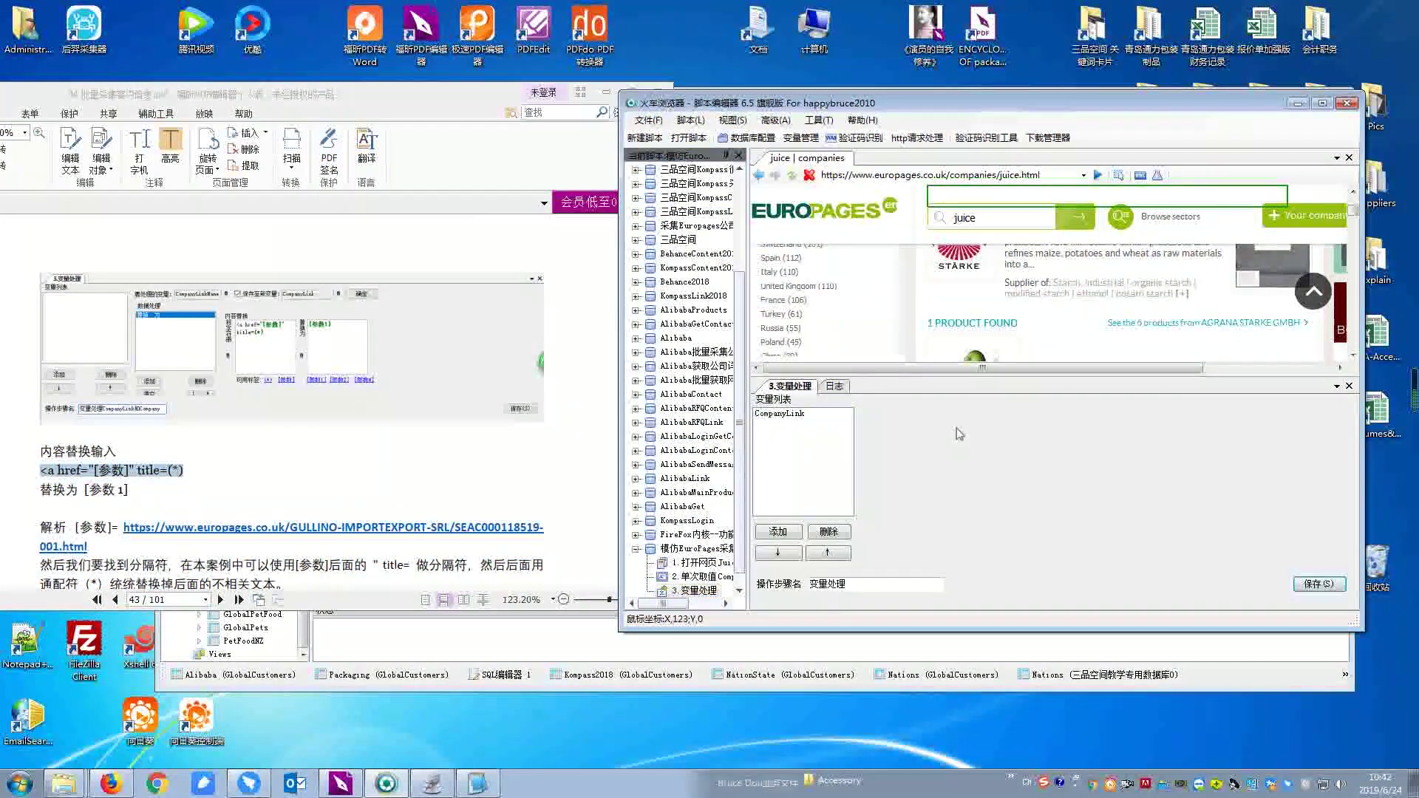
{"action": "left_click", "coordinate": [793, 416]}
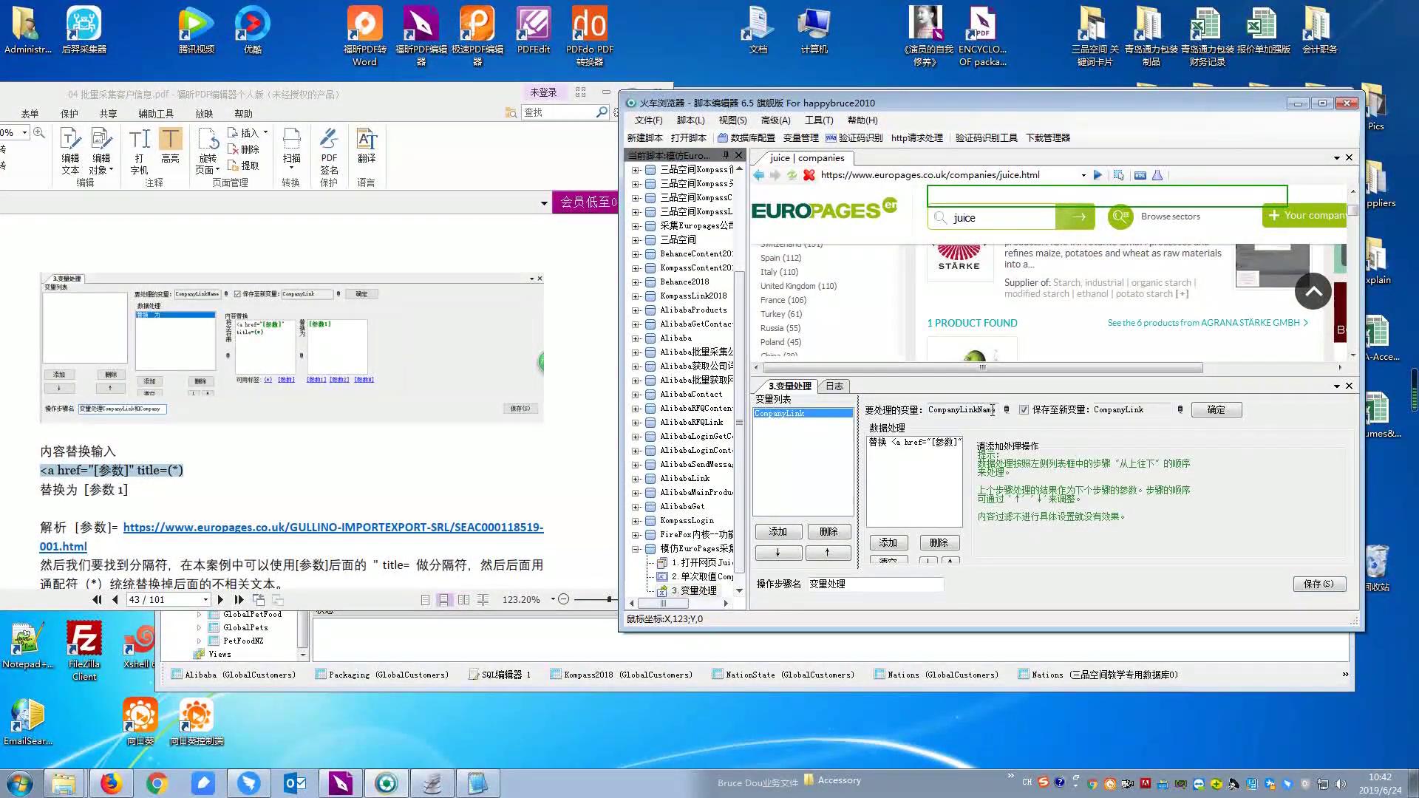
{"action": "double_click", "coordinate": [1147, 413]}
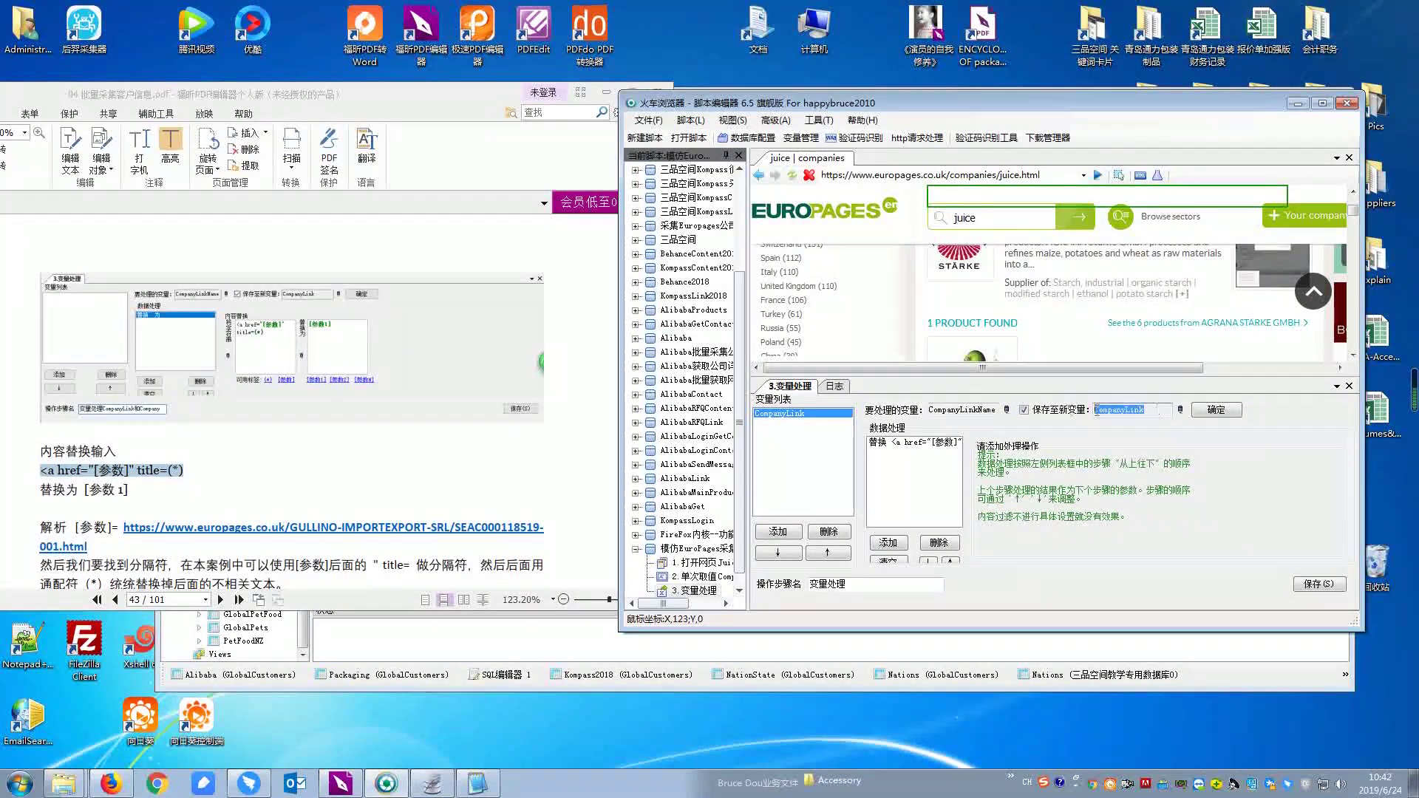
{"action": "left_click_drag", "start_coordinate": [970, 409], "coordinate": [1017, 409]}
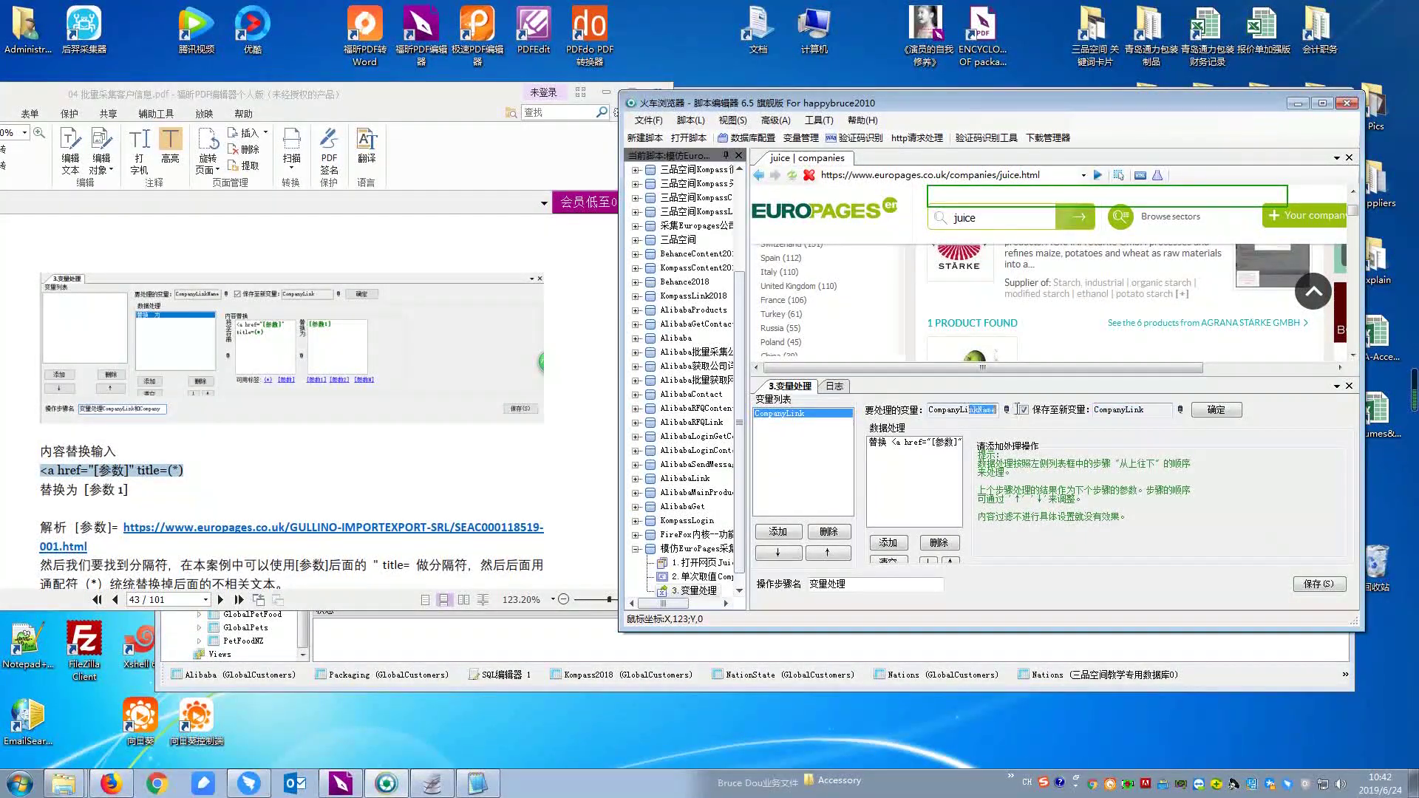
{"action": "left_click", "coordinate": [1216, 410]}
Read the guide's section on processing CompanyLinkName again and saving the result as the text variable Company.
{"action": "left_click", "coordinate": [202, 549]}
{"action": "scroll", "coordinate": [202, 548], "scroll_direction": "down", "scroll_amount": 2}
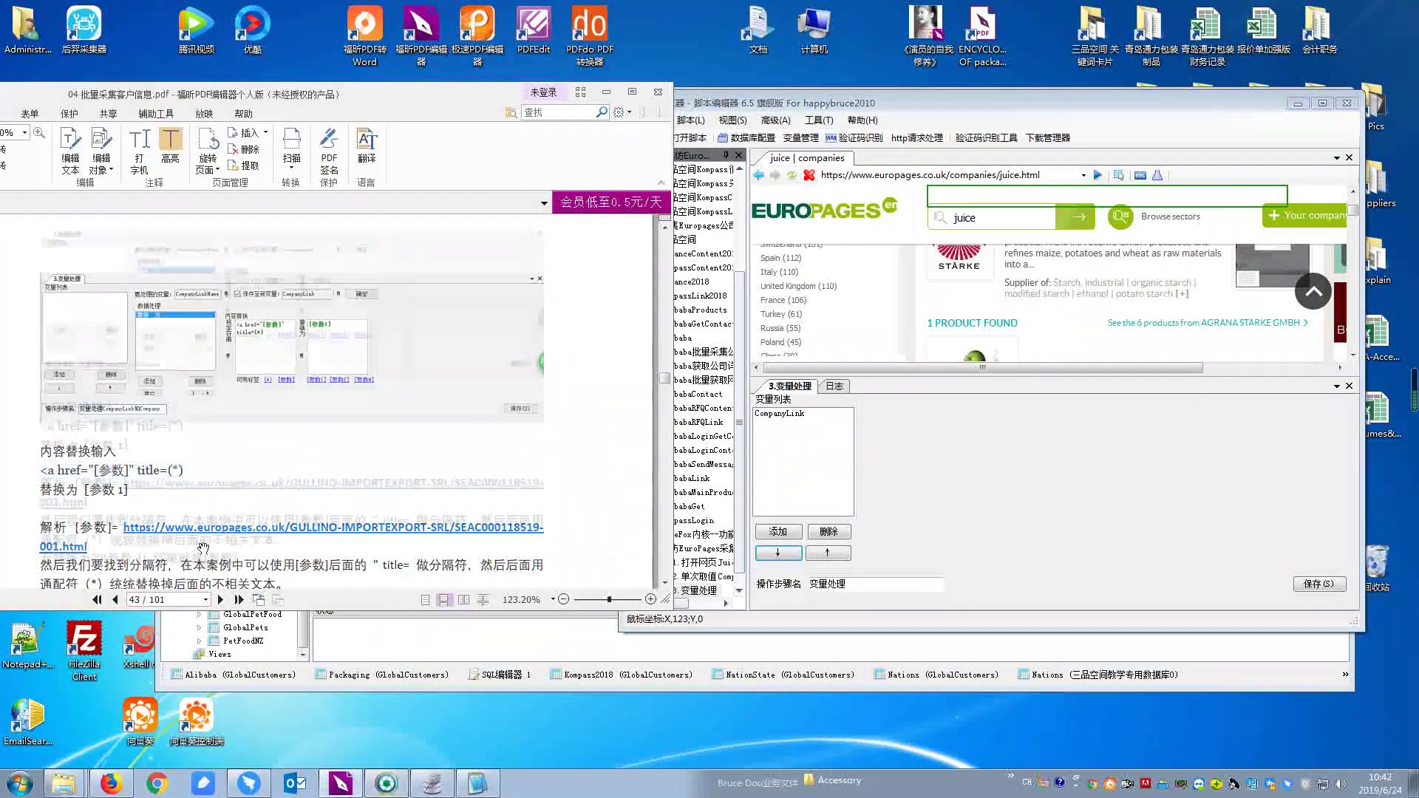
{"action": "scroll", "coordinate": [202, 548], "scroll_direction": "down", "scroll_amount": 5}
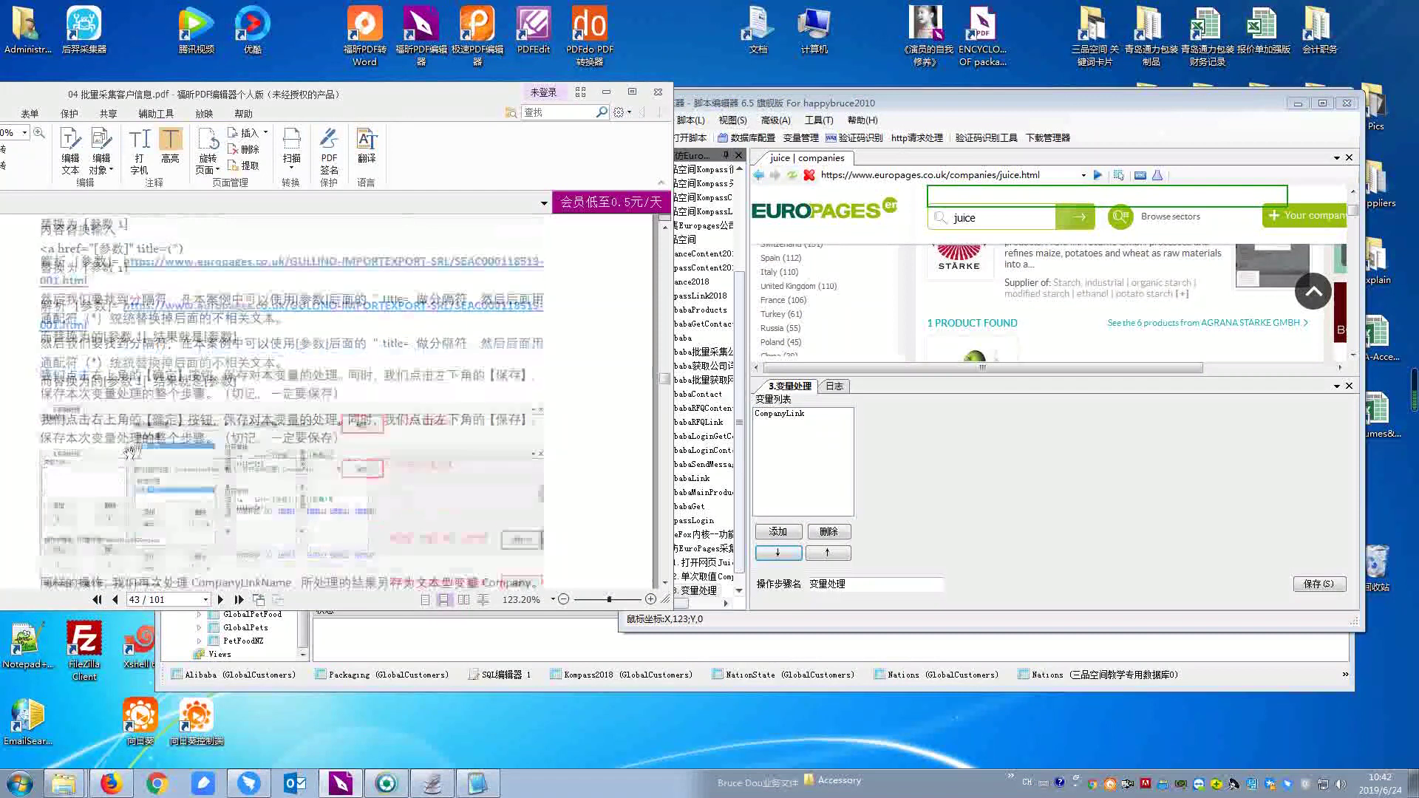
{"action": "scroll", "coordinate": [131, 453], "scroll_direction": "down", "scroll_amount": 5}
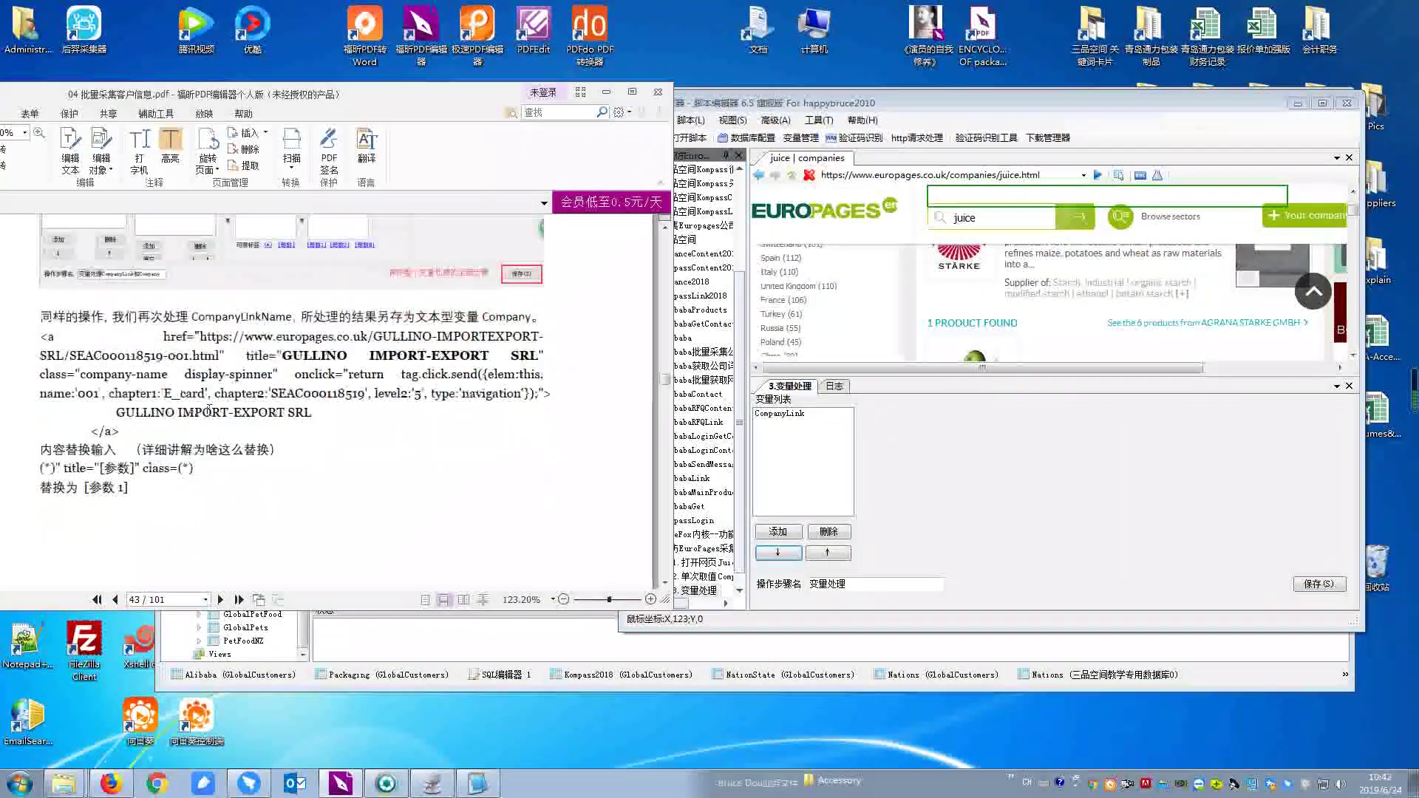
{"action": "left_click_drag", "start_coordinate": [192, 317], "coordinate": [294, 318]}
{"action": "scroll", "coordinate": [526, 328], "scroll_direction": "down", "scroll_amount": 1}
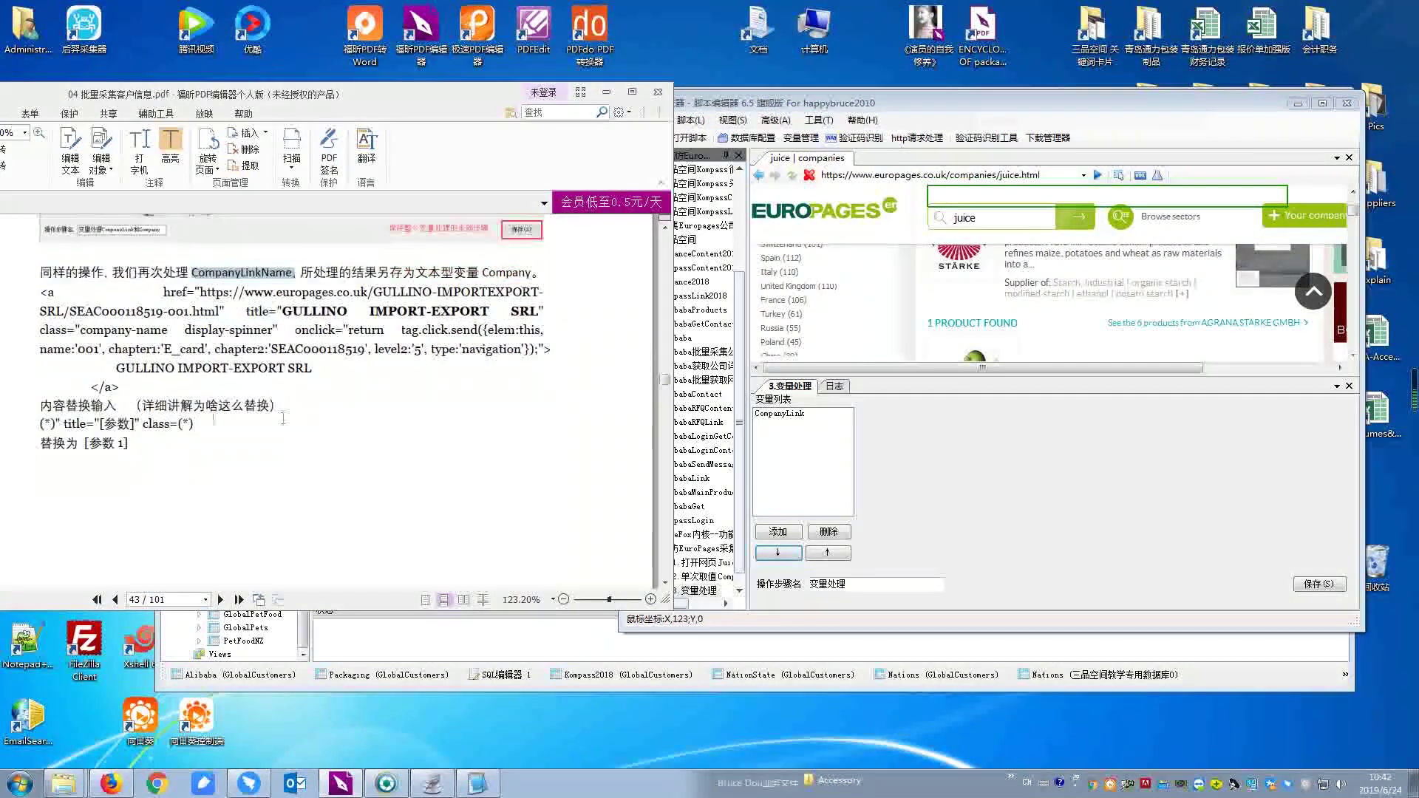
{"action": "scroll", "coordinate": [526, 328], "scroll_direction": "down", "scroll_amount": 1}
Add a second processing entry for CompanyLinkName in the 变量处理 step, saving its result to a new text variable Company.
{"action": "left_click_drag", "start_coordinate": [907, 104], "coordinate": [949, 109]}
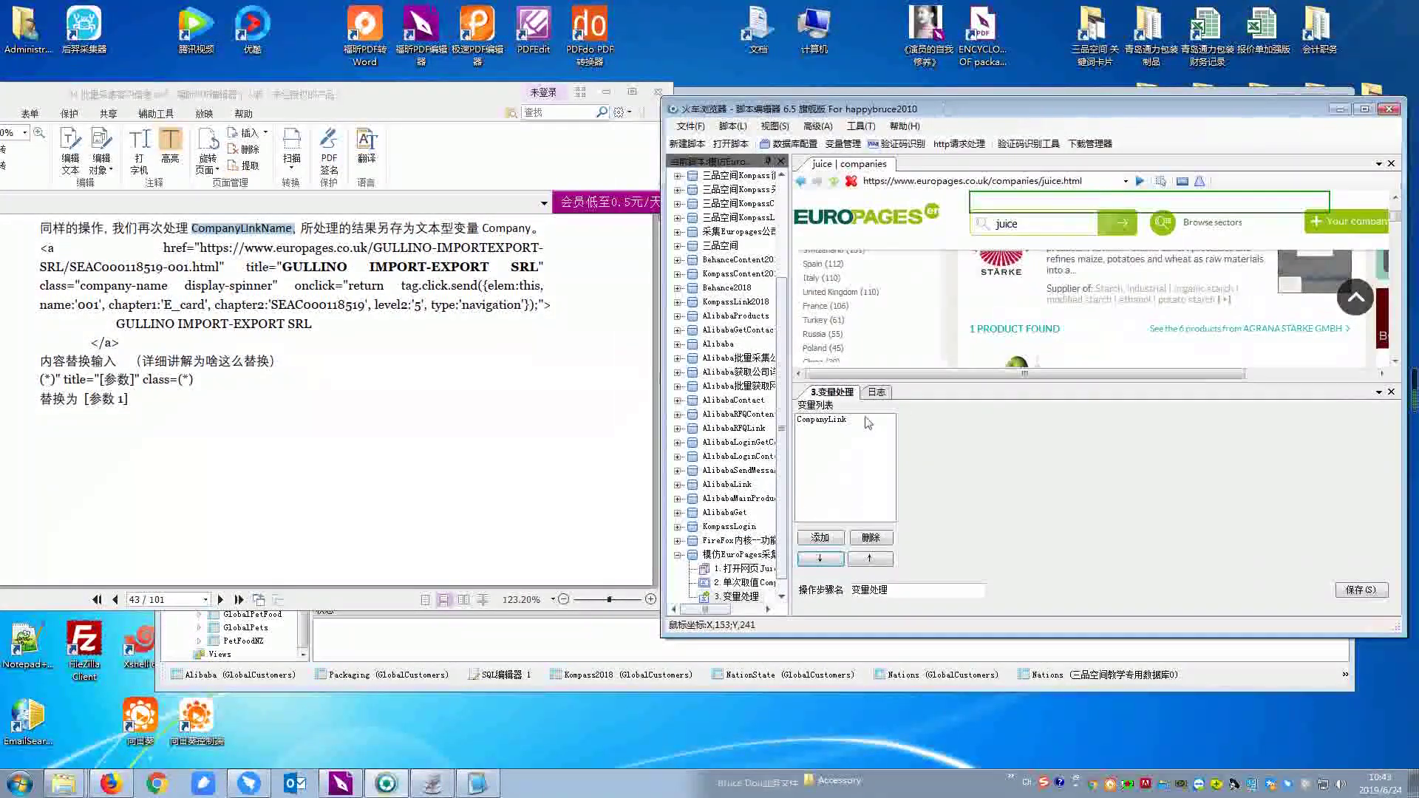
{"action": "left_click", "coordinate": [820, 537]}
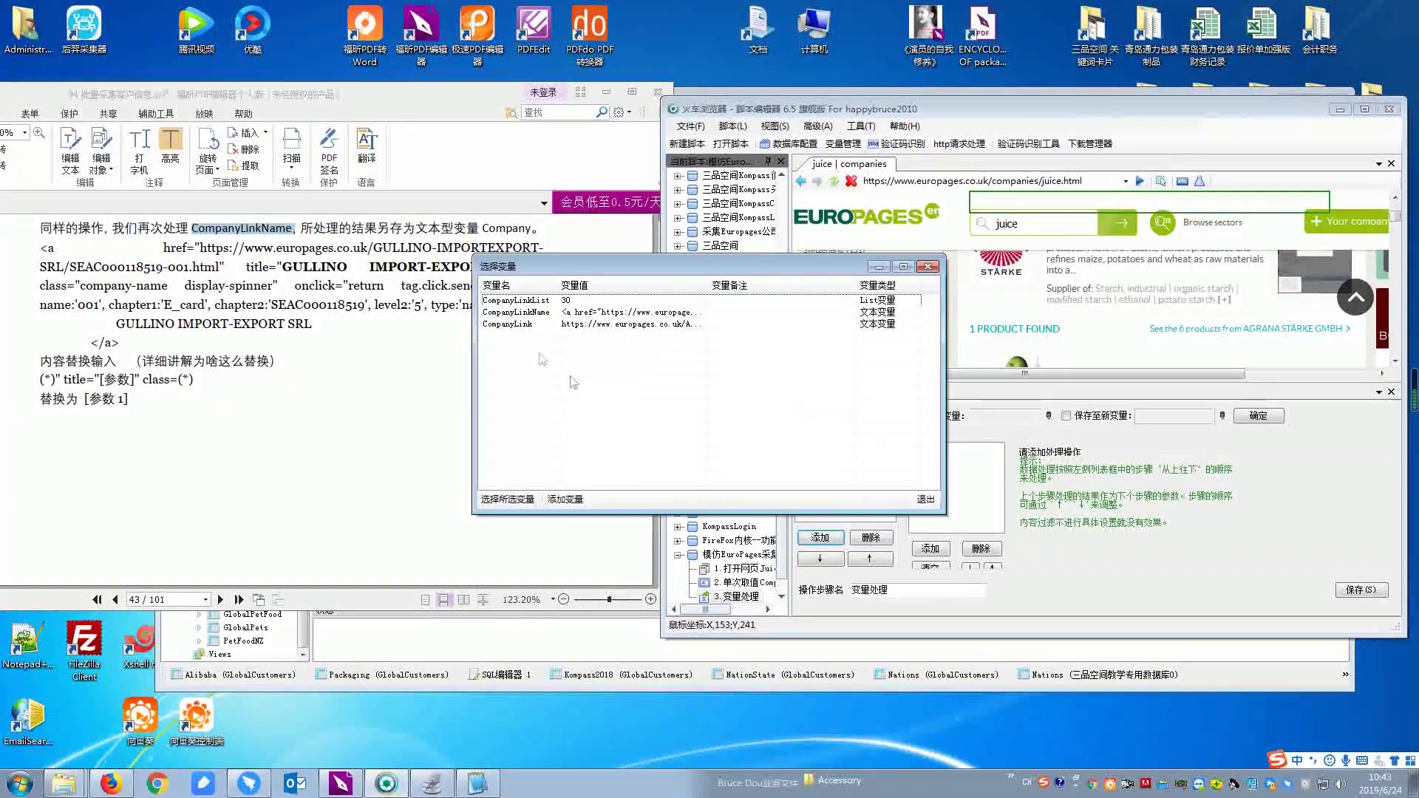
{"action": "double_click", "coordinate": [532, 312]}
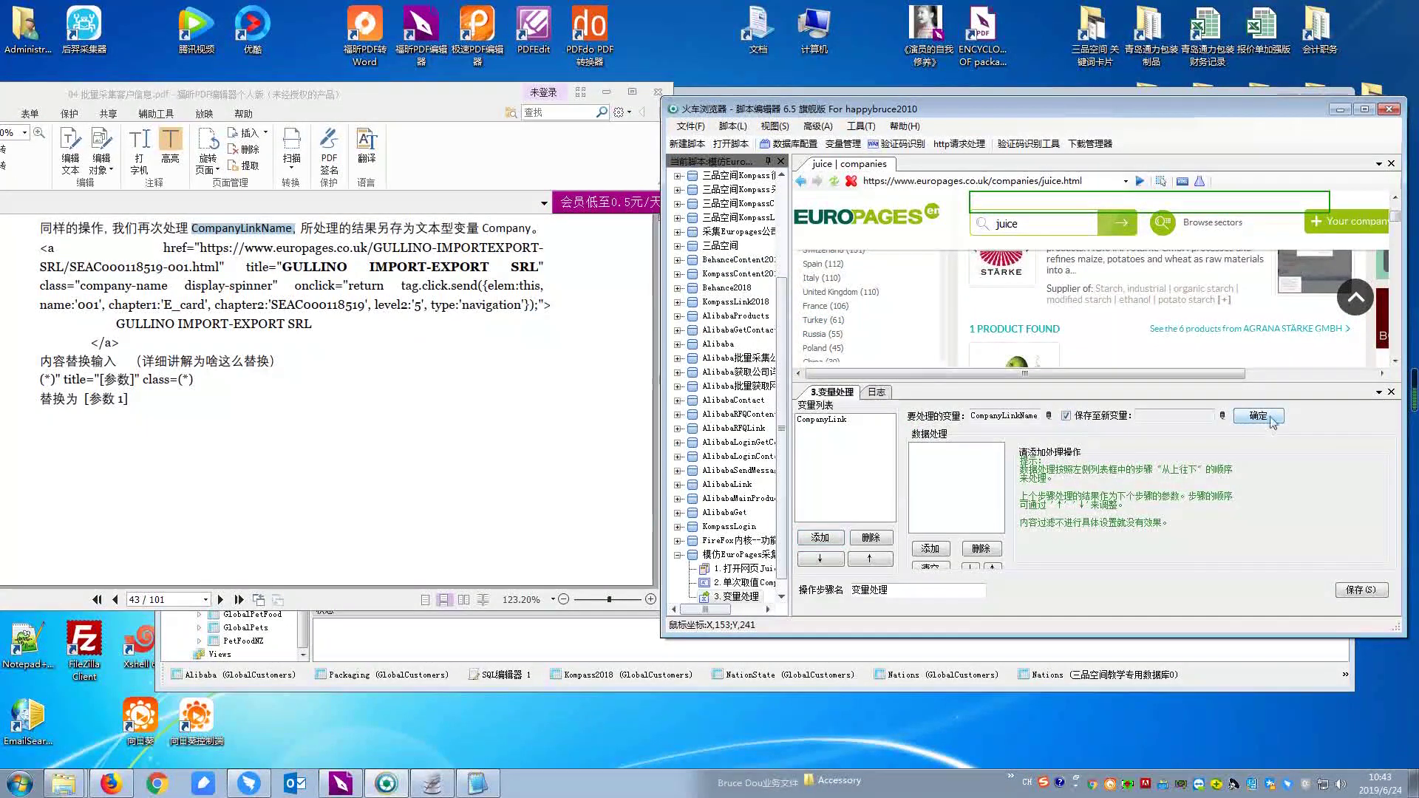
{"action": "left_click", "coordinate": [1224, 416]}
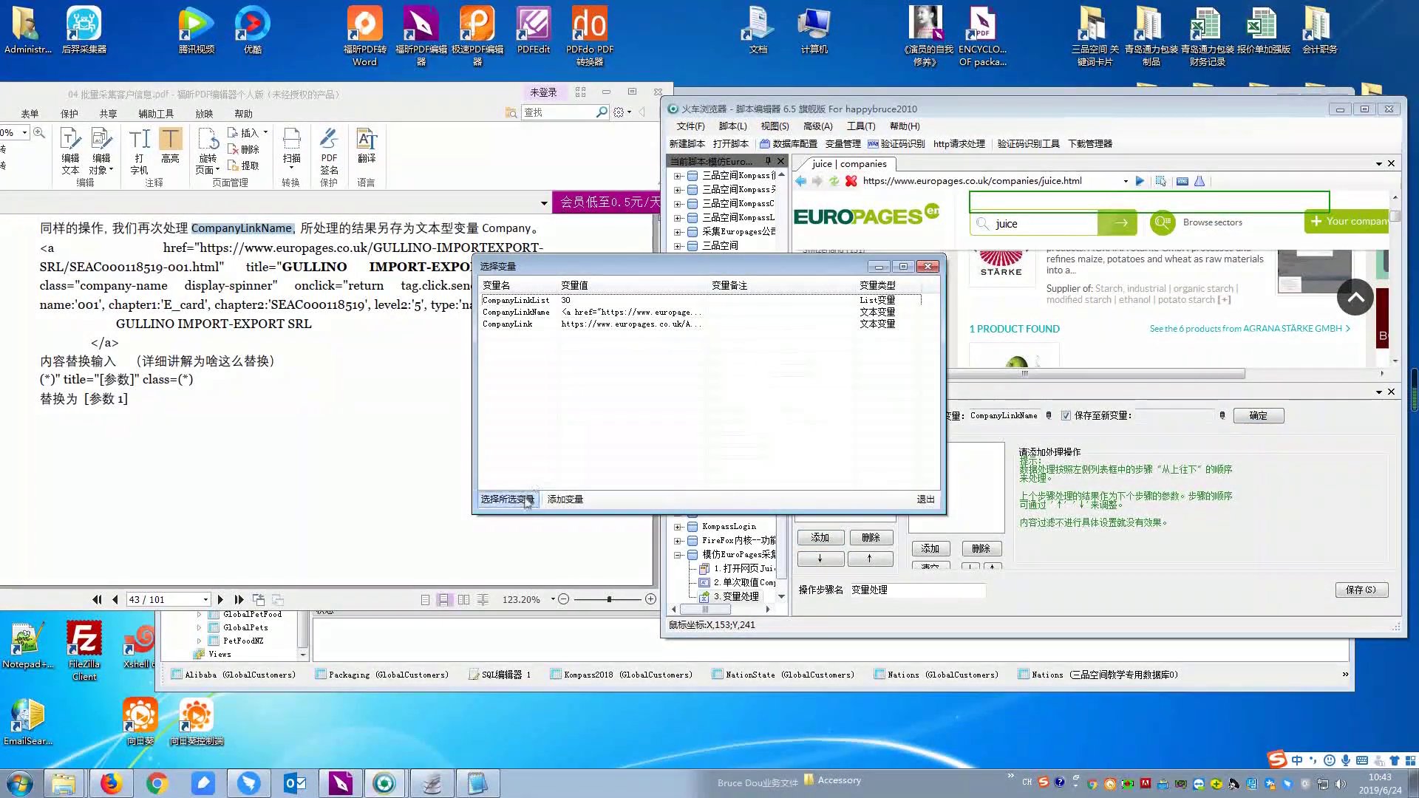
{"action": "left_click", "coordinate": [566, 501]}
{"action": "type", "text": "Company"}
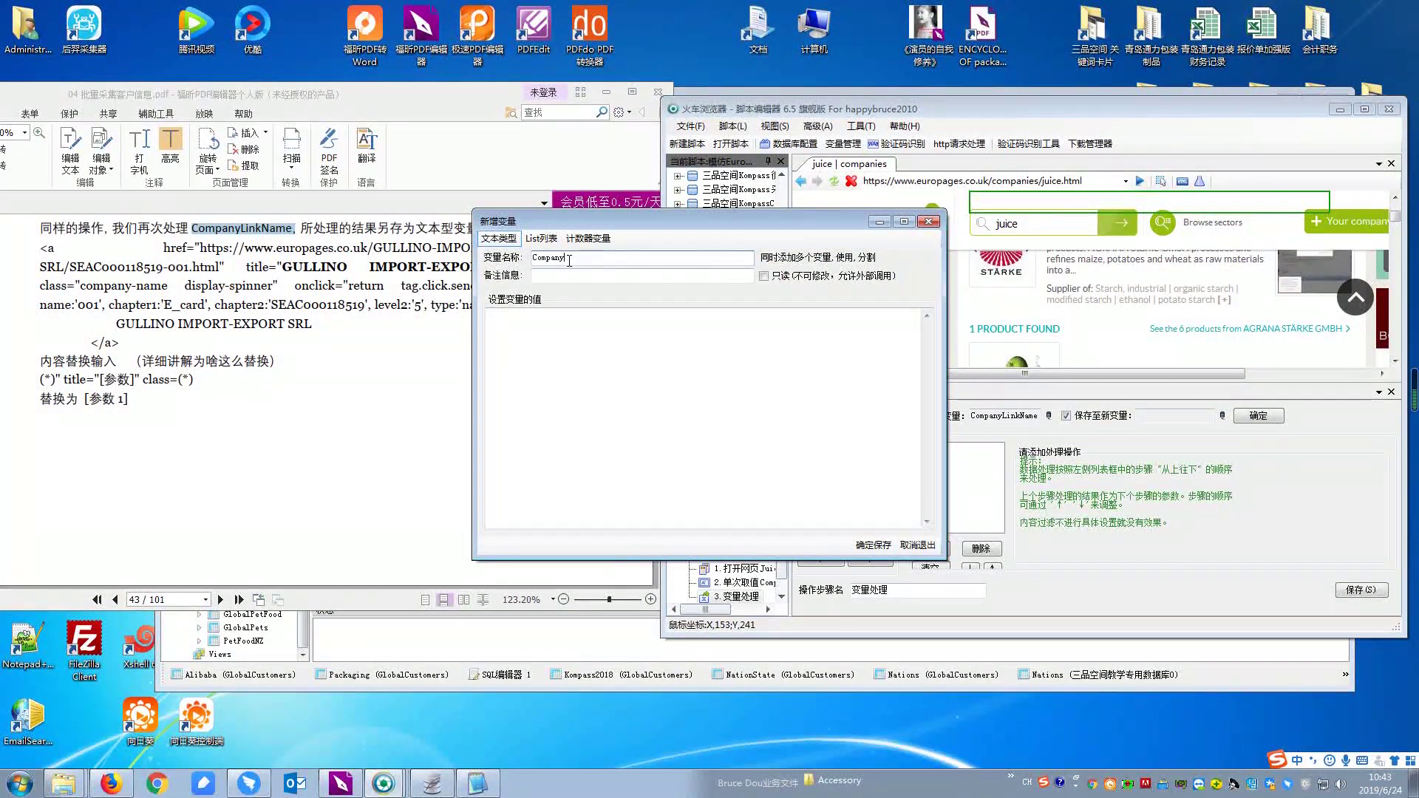
{"action": "left_click", "coordinate": [861, 551]}
{"action": "double_click", "coordinate": [516, 336]}
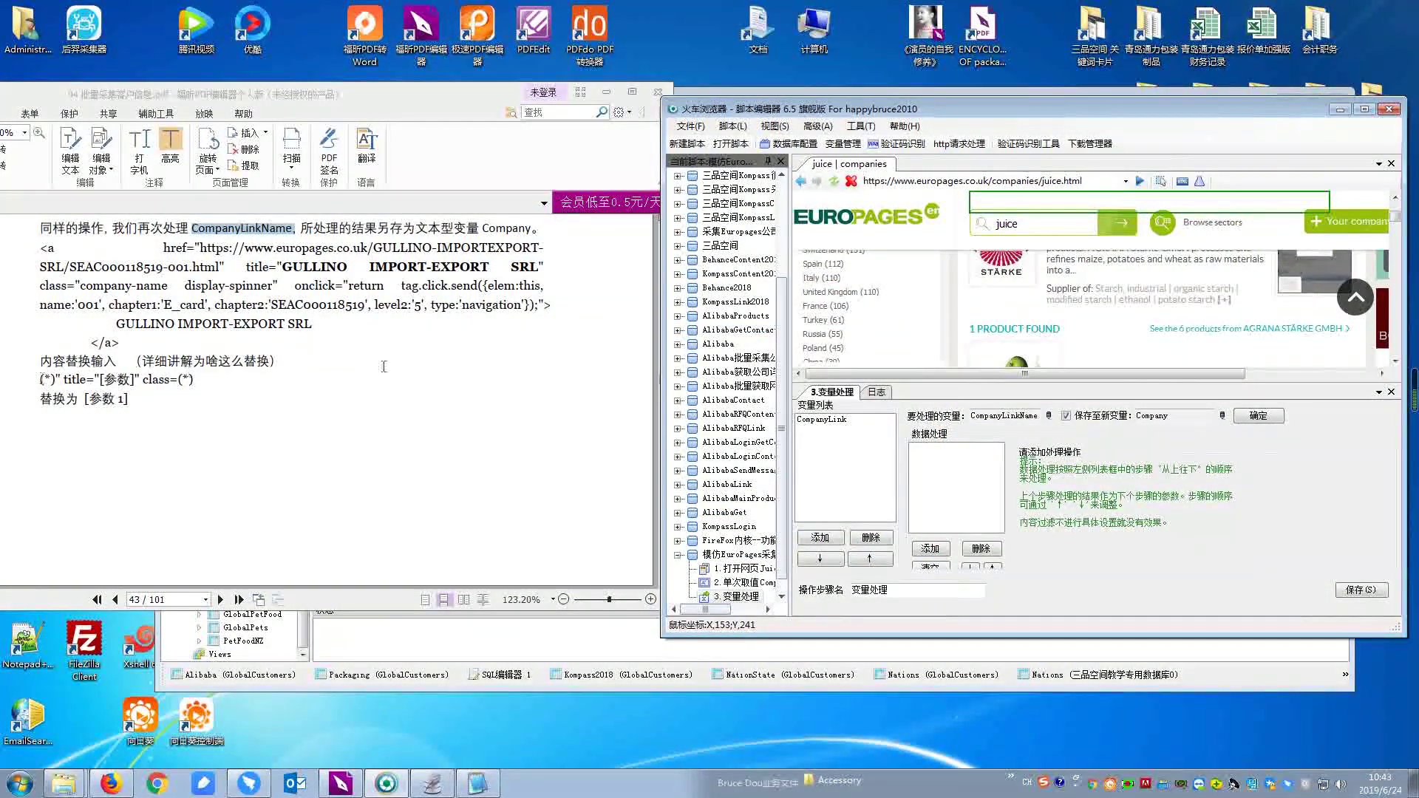
Bring up the Notepad2 HTML file and examine the text before, within and after title= in the guide's sample entry.
{"action": "left_click", "coordinate": [479, 785]}
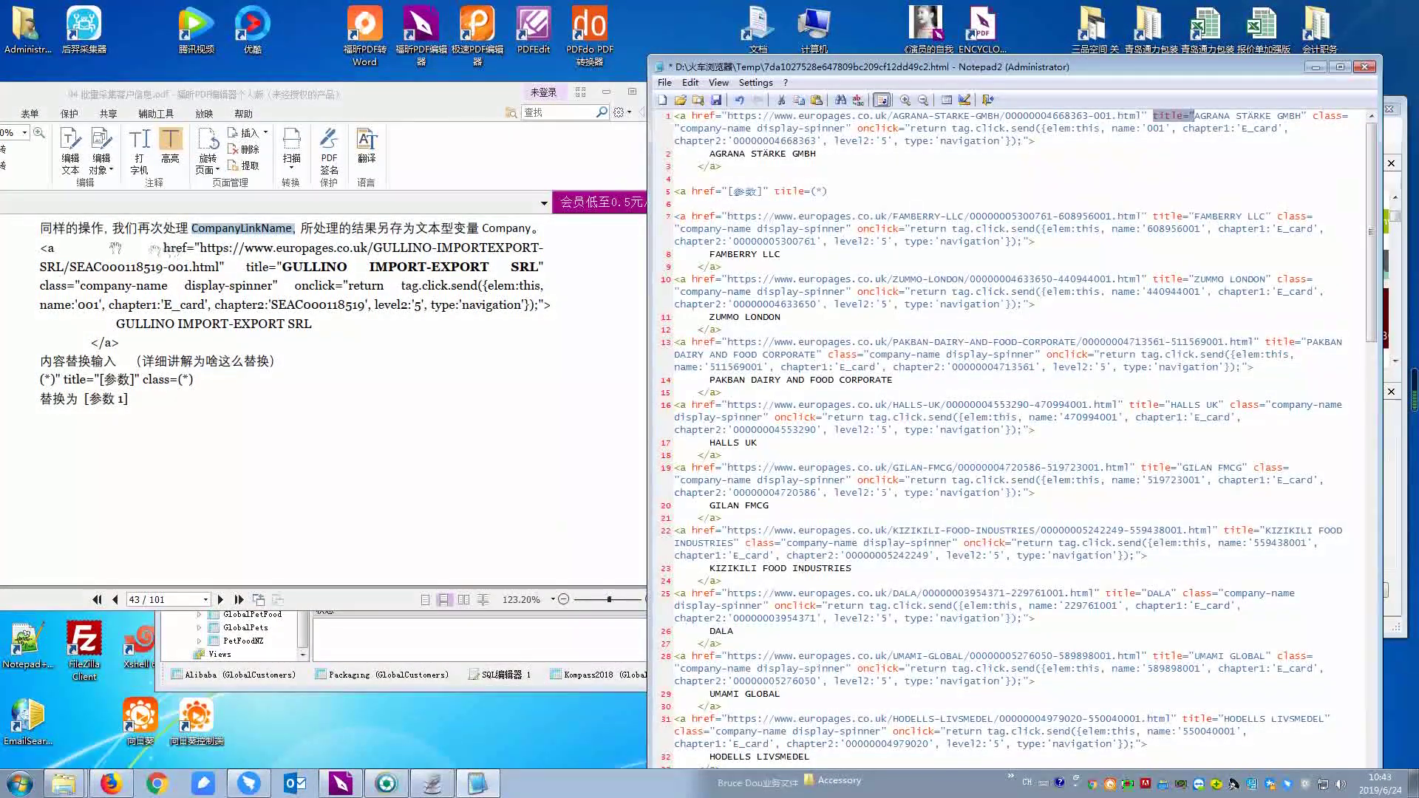
{"action": "left_click_drag", "start_coordinate": [42, 248], "coordinate": [276, 251]}
{"action": "left_click", "coordinate": [283, 271]}
{"action": "left_click_drag", "start_coordinate": [232, 266], "coordinate": [44, 249]}
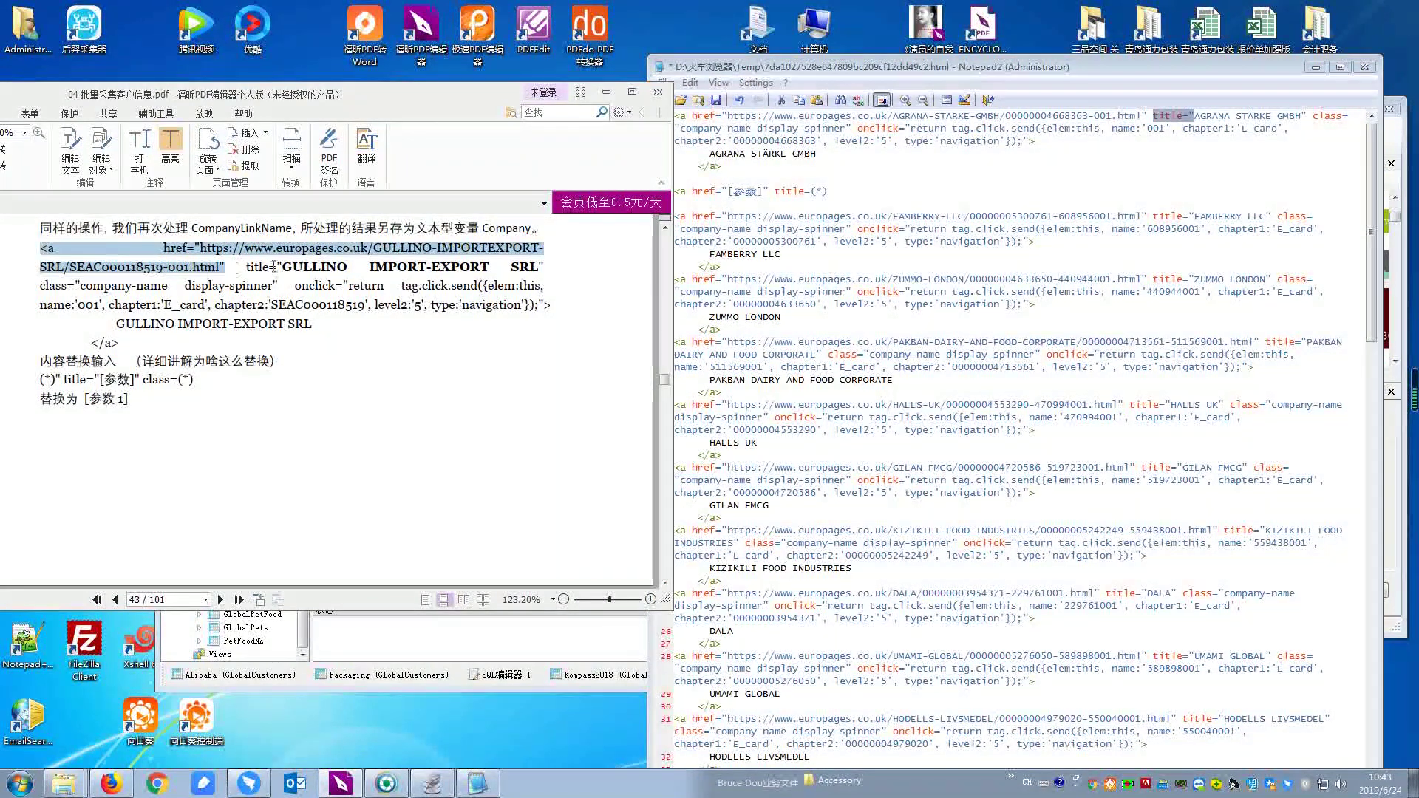
{"action": "left_click", "coordinate": [242, 270]}
{"action": "left_click_drag", "start_coordinate": [244, 268], "coordinate": [288, 269]}
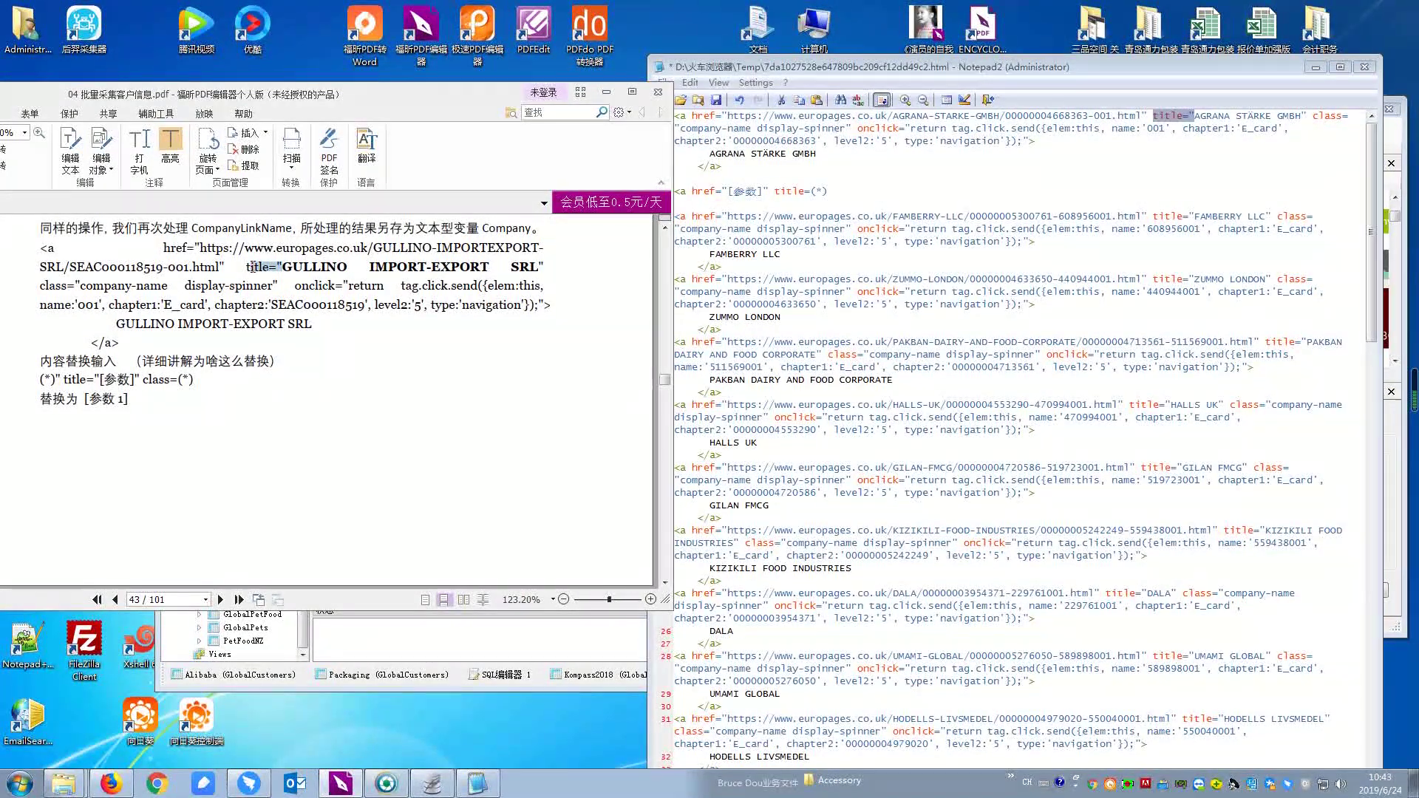
{"action": "left_click_drag", "start_coordinate": [248, 267], "coordinate": [285, 269]}
{"action": "left_click", "coordinate": [285, 269]}
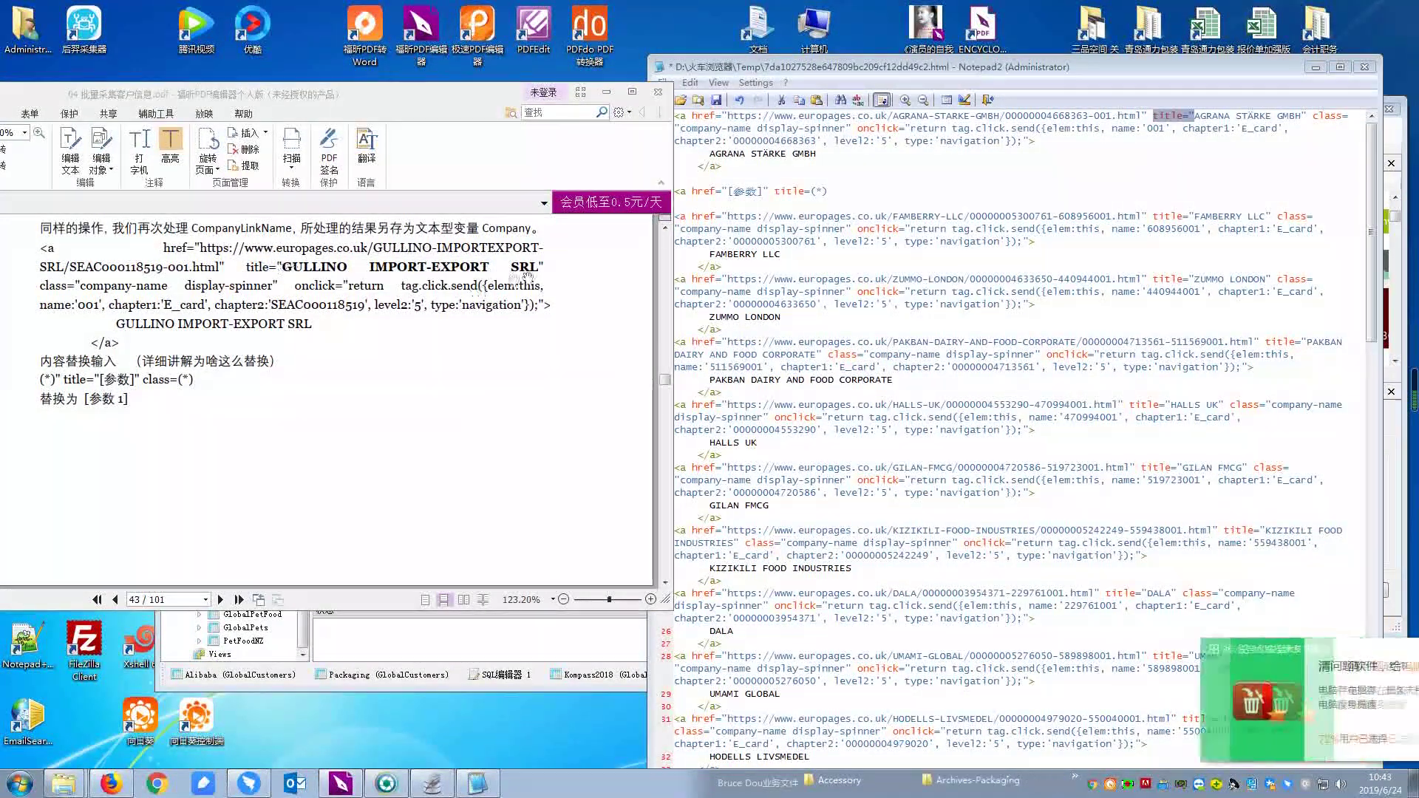
{"action": "left_click", "coordinate": [552, 265]}
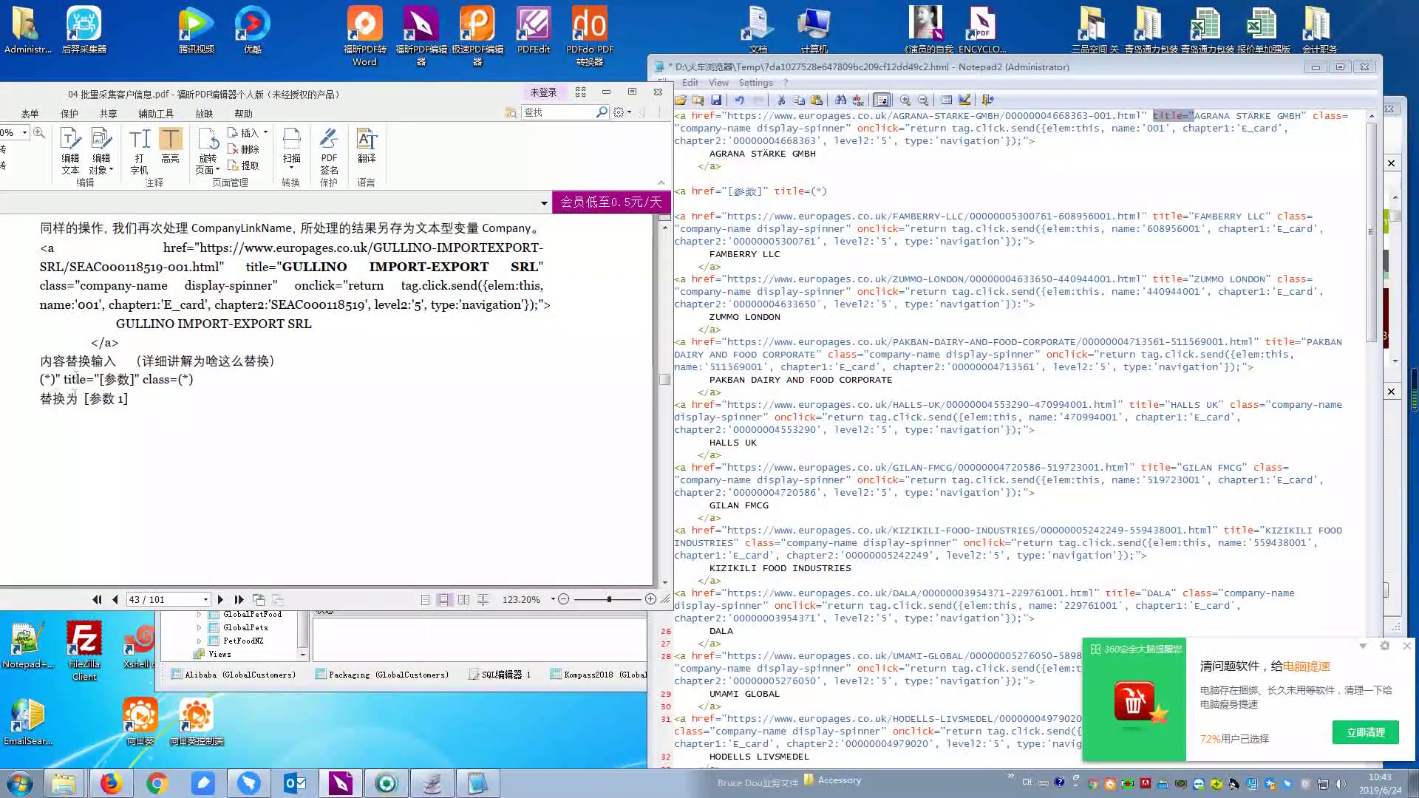
Select the guide's pattern (*)" title="[参数]" class=(*) and return to the 火车浏览器 script editor.
{"action": "left_click_drag", "start_coordinate": [41, 380], "coordinate": [194, 380]}
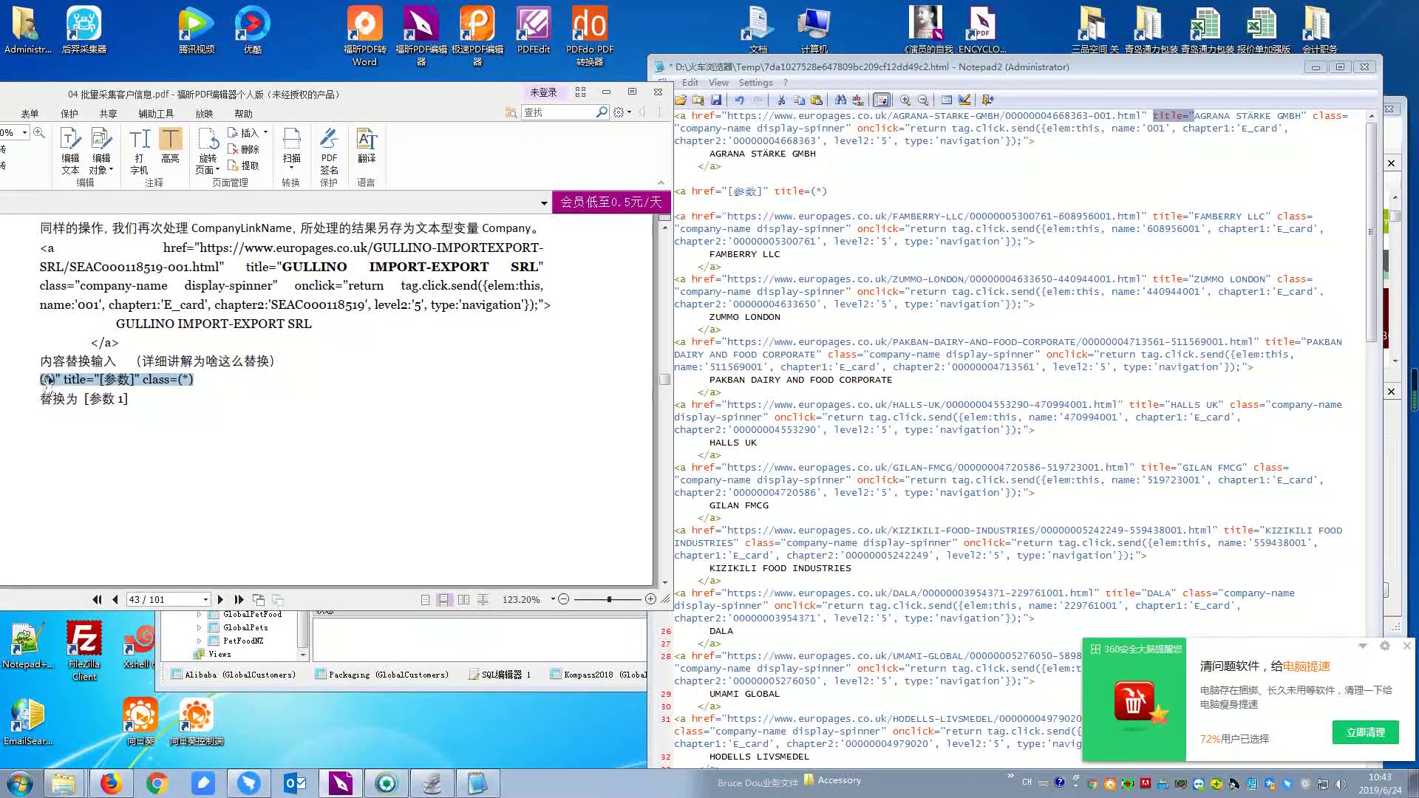
{"action": "mouse_move", "coordinate": [392, 782]}
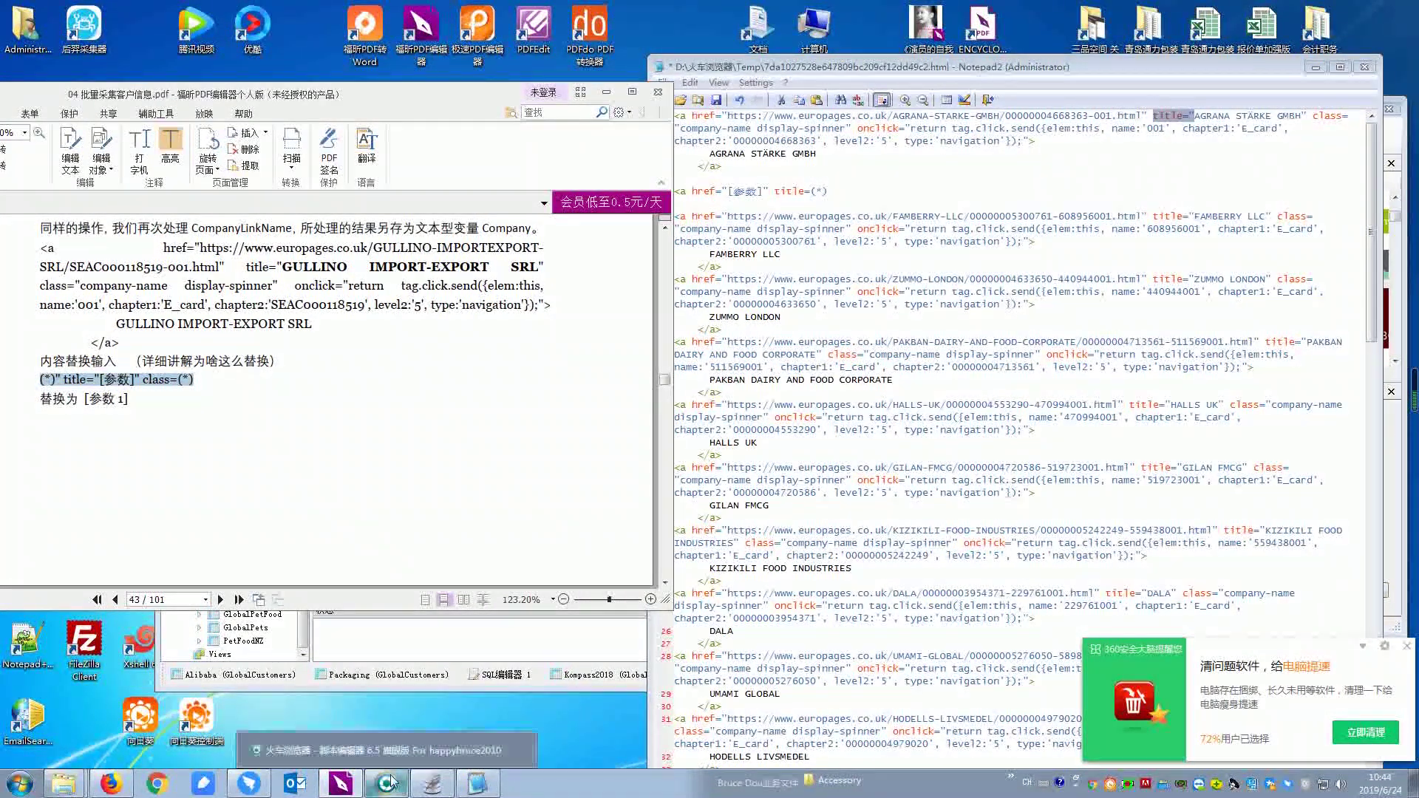